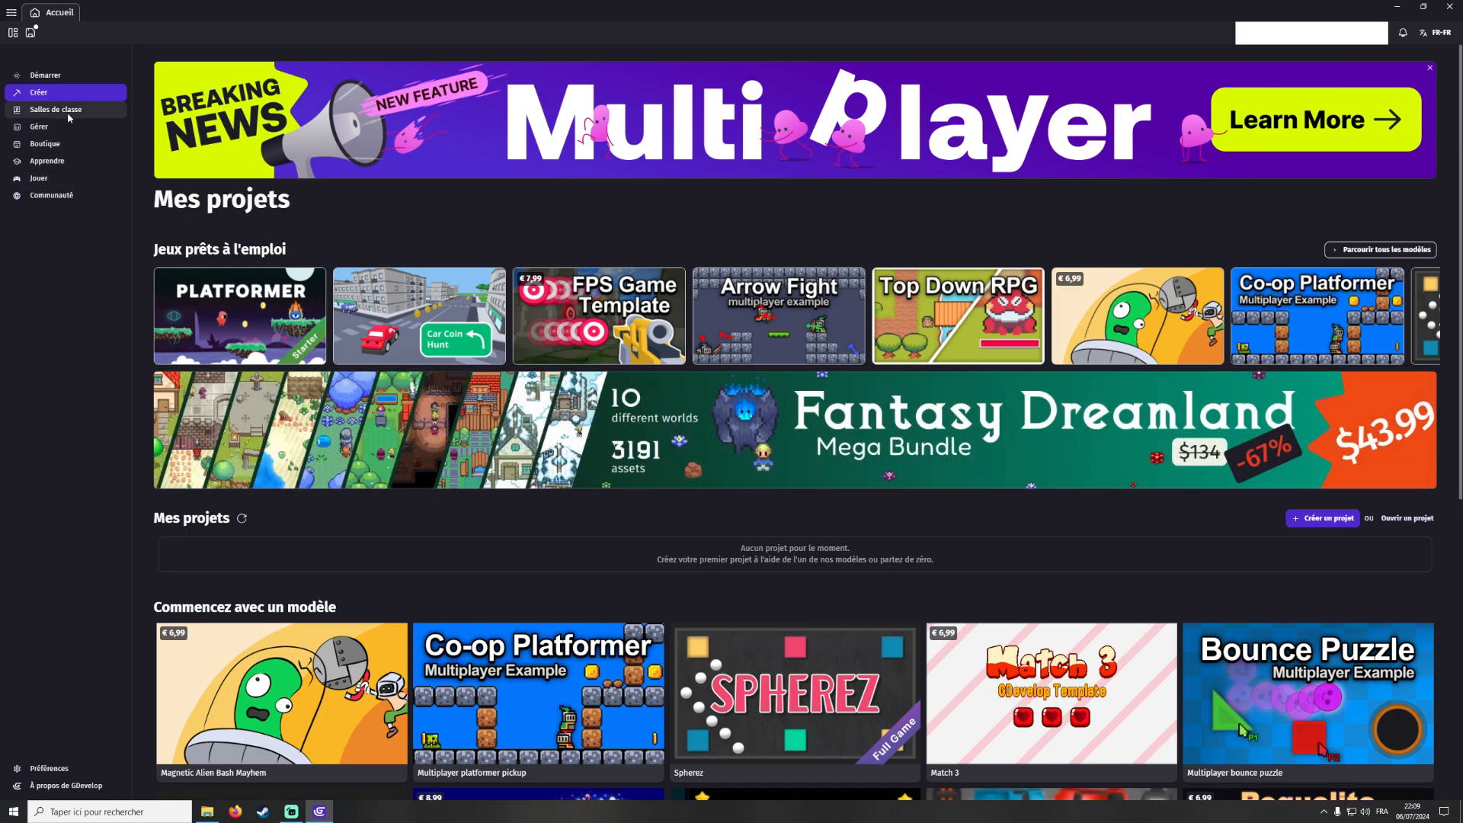
Open the asset shop and filter packs to show only free ones
{"action": "left_click", "coordinate": [42, 148]}
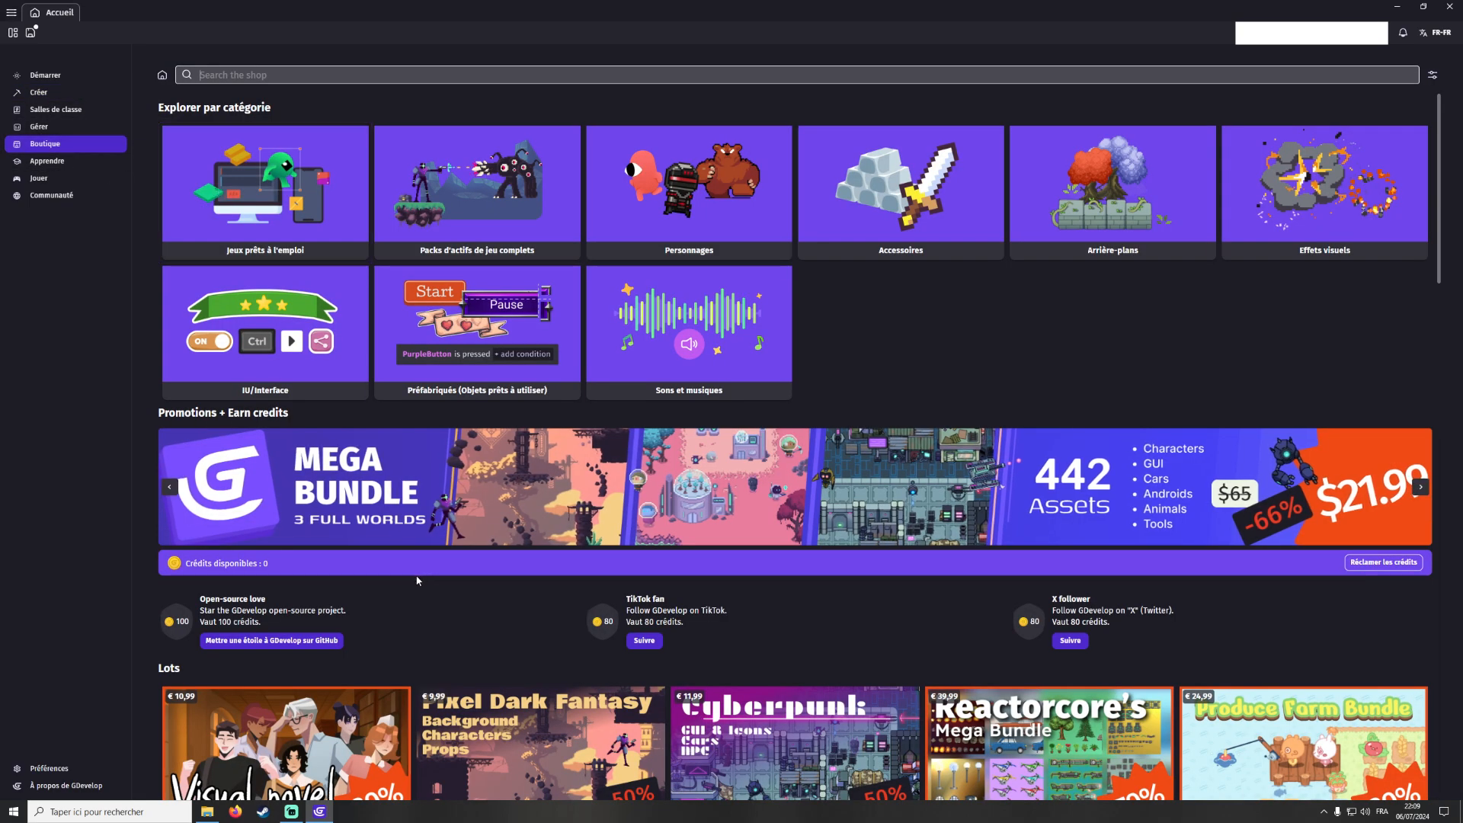
{"action": "scroll", "coordinate": [479, 514], "scroll_direction": "down", "scroll_amount": 3}
{"action": "scroll", "coordinate": [501, 481], "scroll_direction": "down", "scroll_amount": 3}
{"action": "scroll", "coordinate": [1004, 473], "scroll_direction": "up", "scroll_amount": 5}
{"action": "left_click", "coordinate": [1433, 75]}
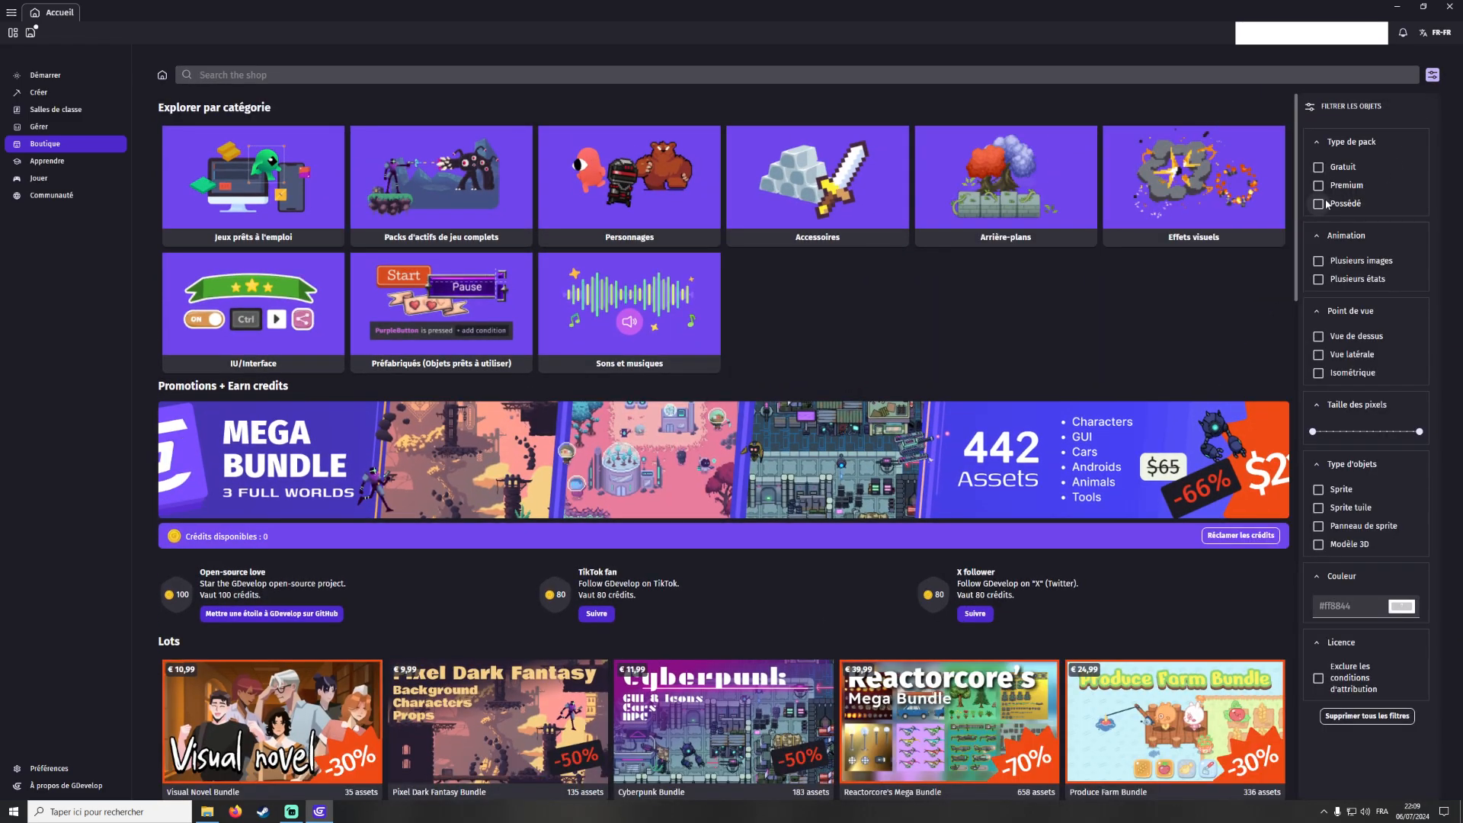
{"action": "left_click", "coordinate": [1319, 169]}
{"action": "left_click", "coordinate": [1432, 75]}
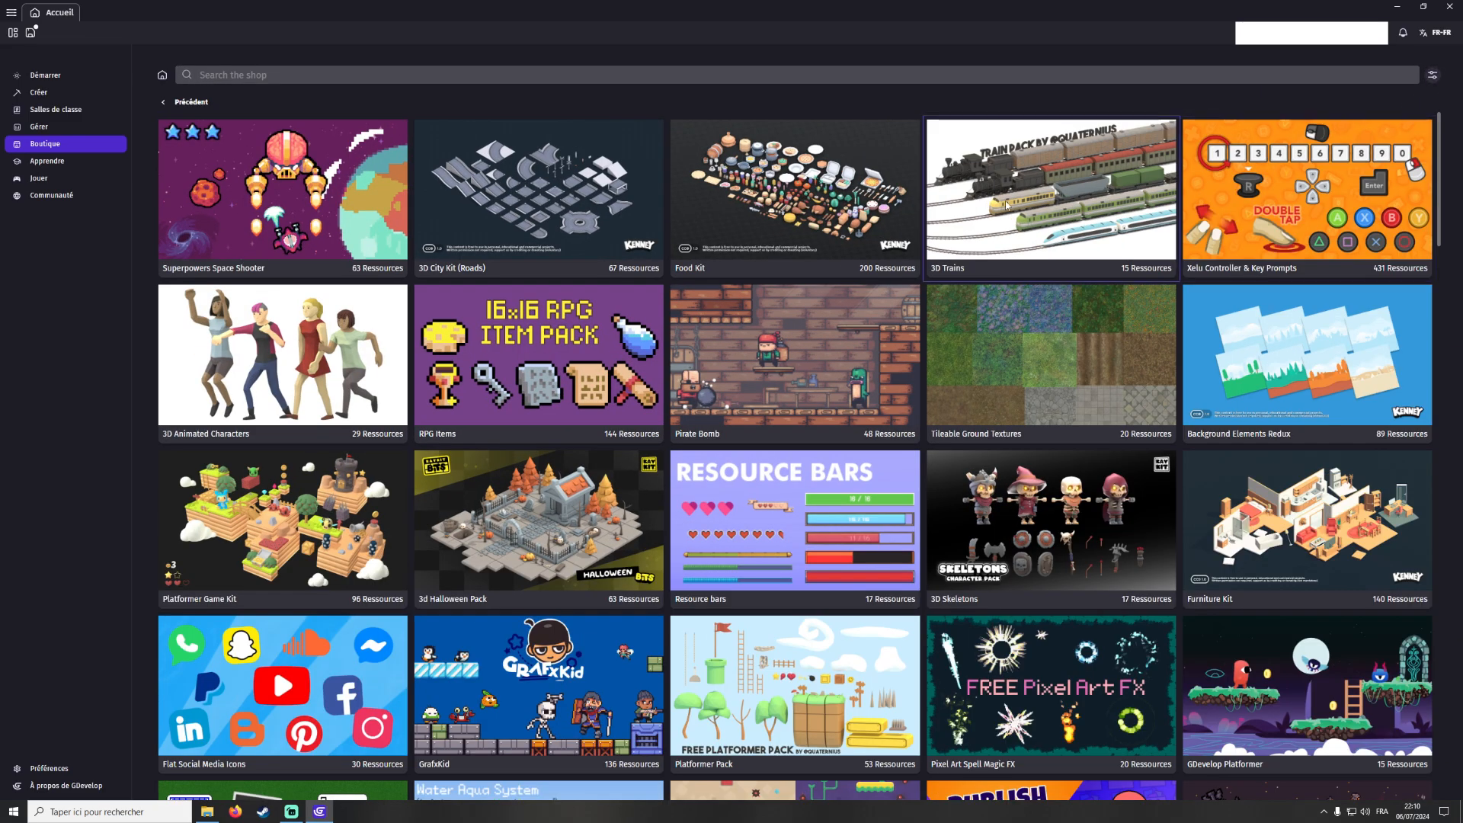
Preview the 3D City Kit (Roads) and Pirate Bomb free asset packs, returning to the list each time
{"action": "left_click", "coordinate": [533, 198]}
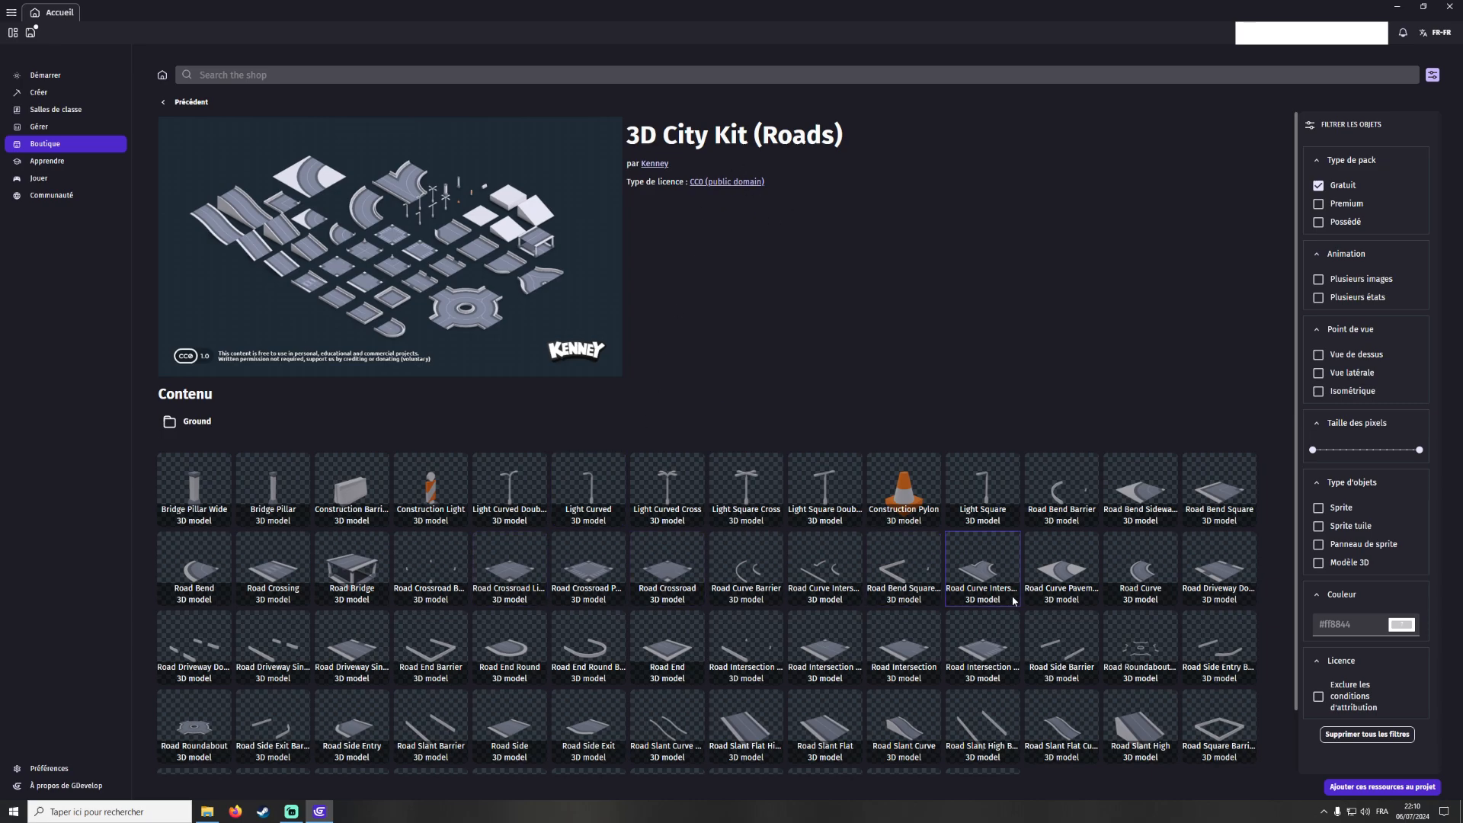
{"action": "left_click", "coordinate": [191, 102]}
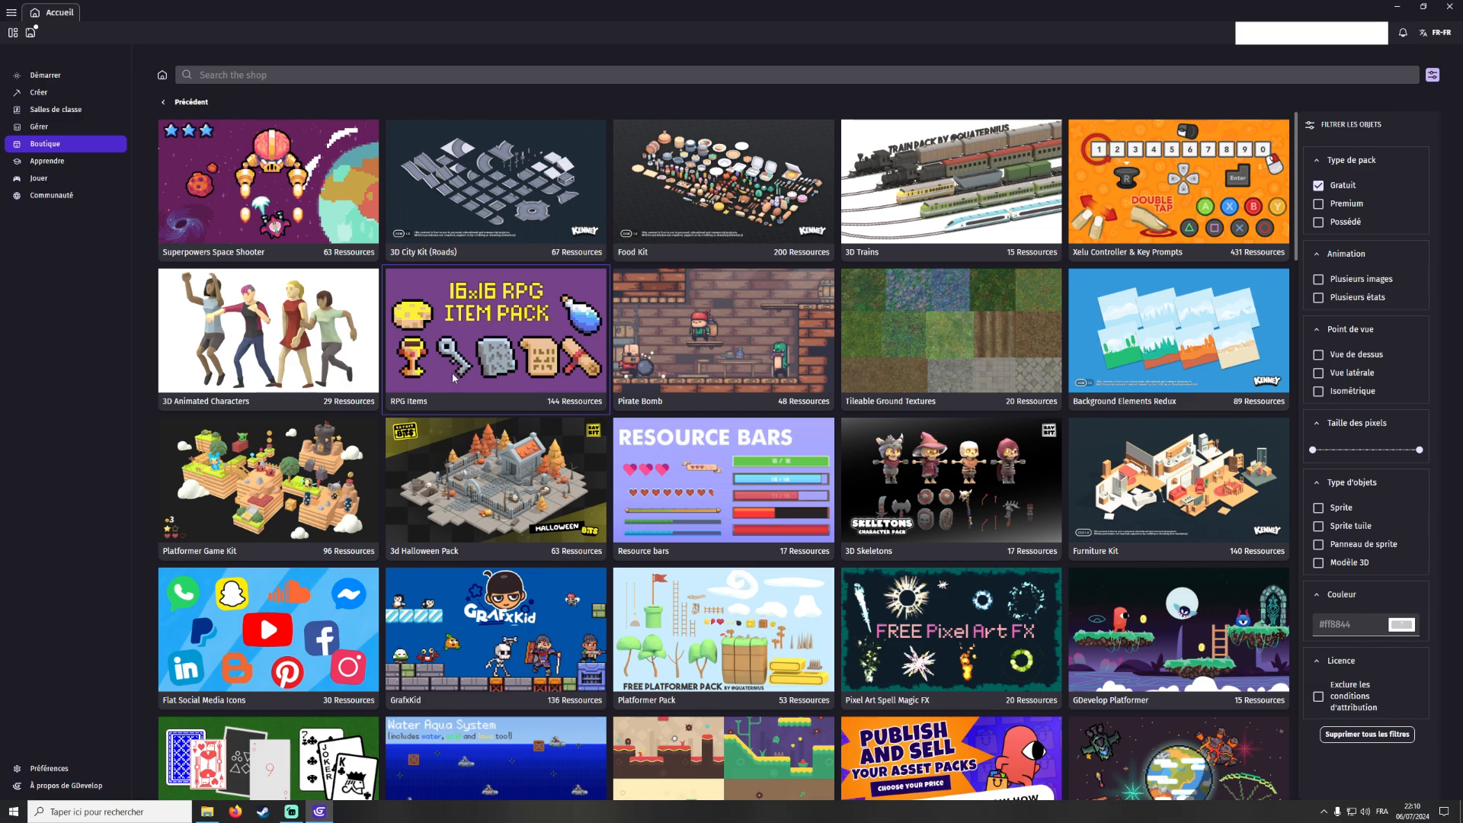
{"action": "left_click", "coordinate": [621, 373]}
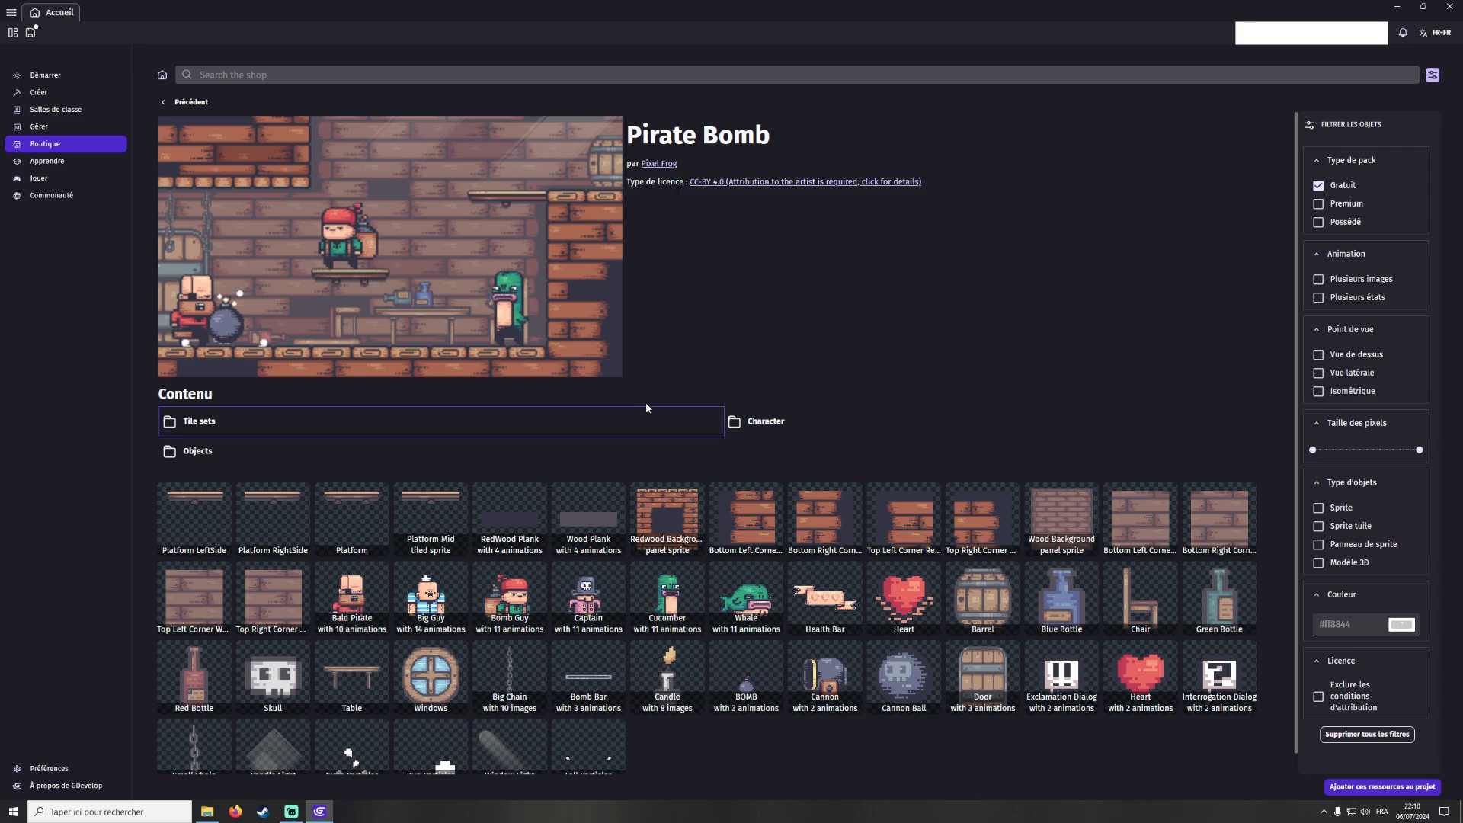
{"action": "left_click", "coordinate": [186, 102]}
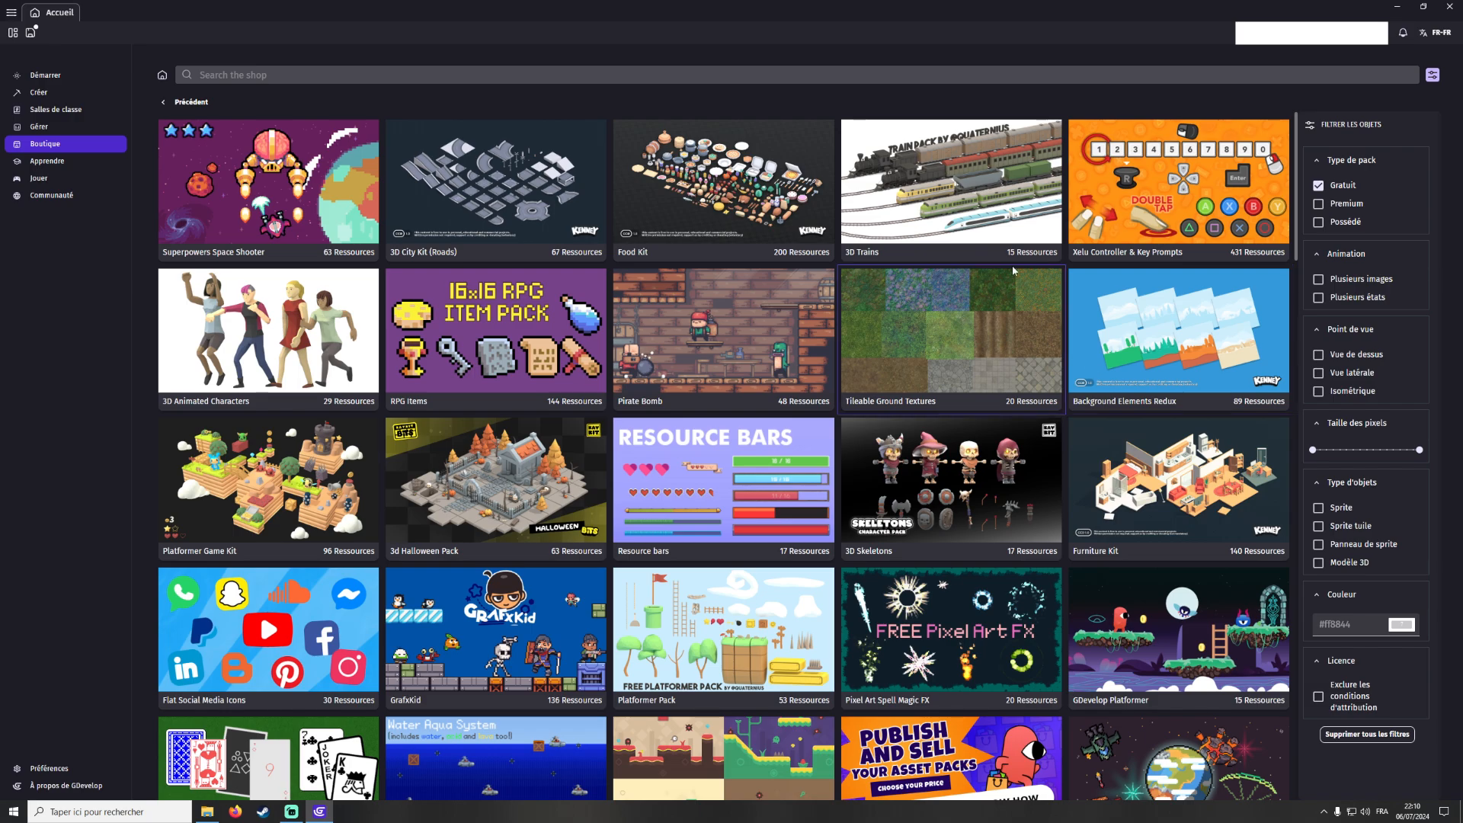
Remove the free filter and view the Magnetic Alien Bash Mayhem template page before going back
{"action": "left_click", "coordinate": [1319, 185]}
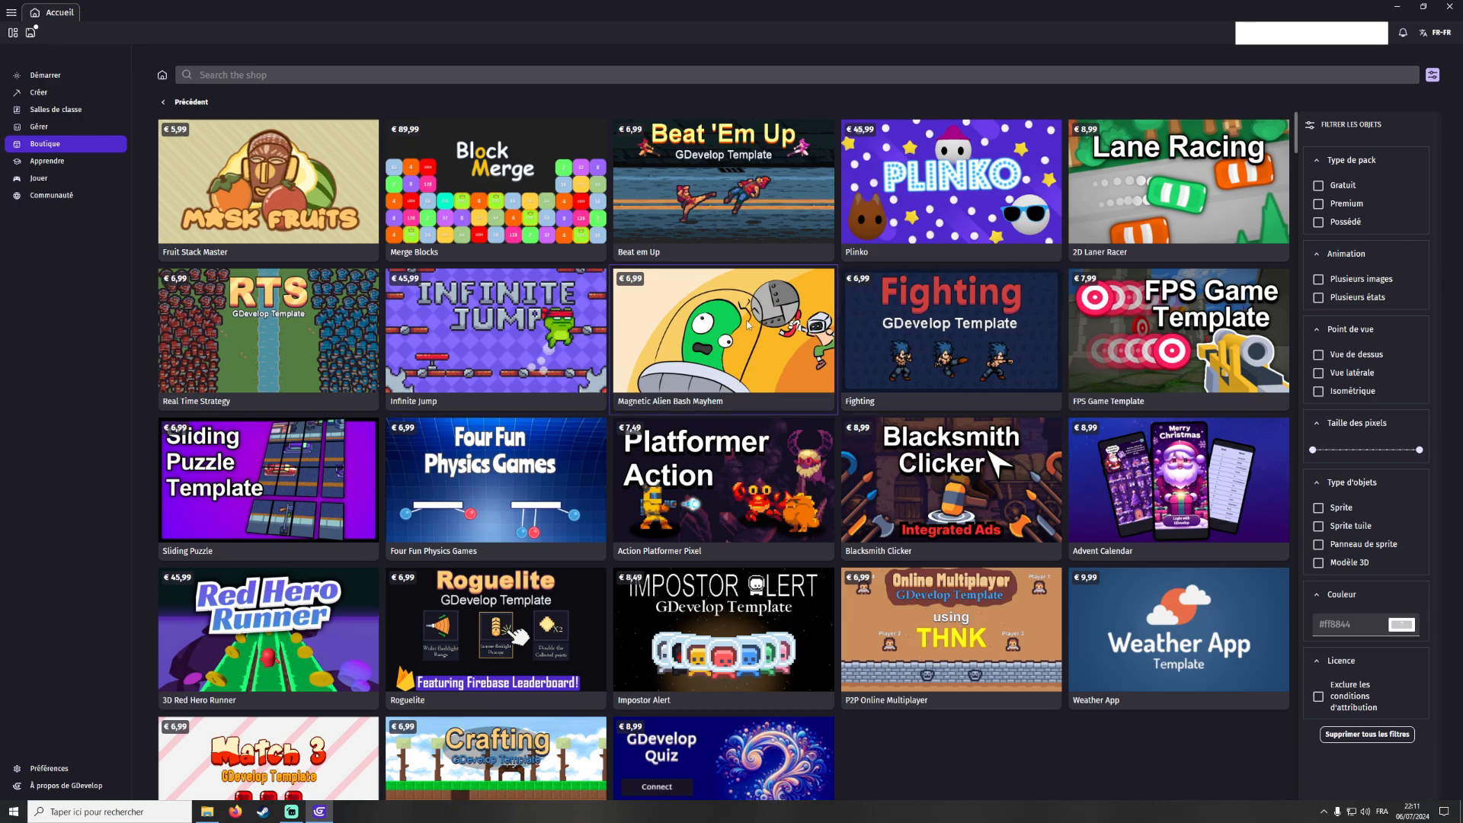
{"action": "left_click", "coordinate": [648, 320]}
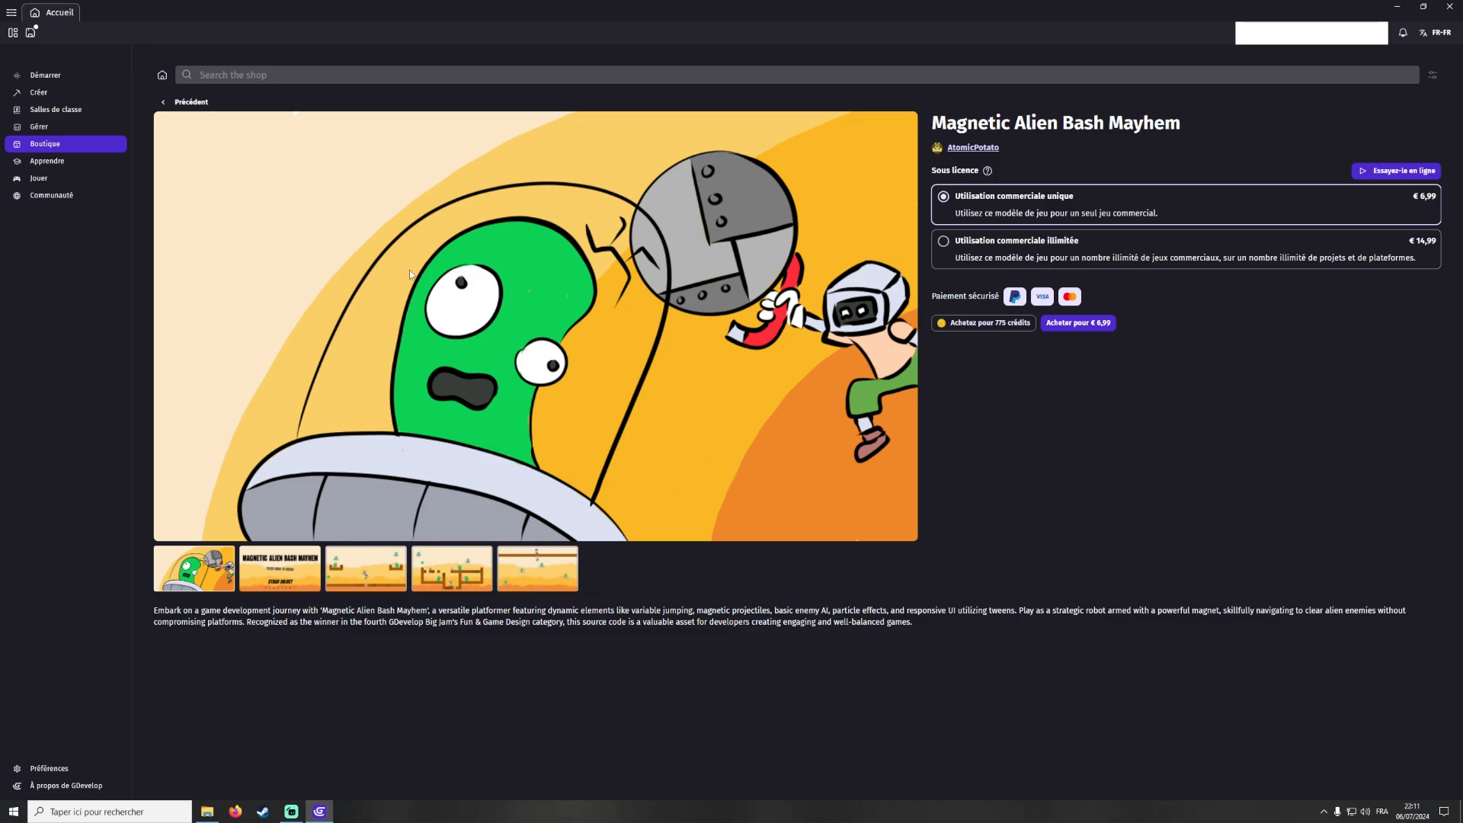
{"action": "left_click", "coordinate": [187, 101]}
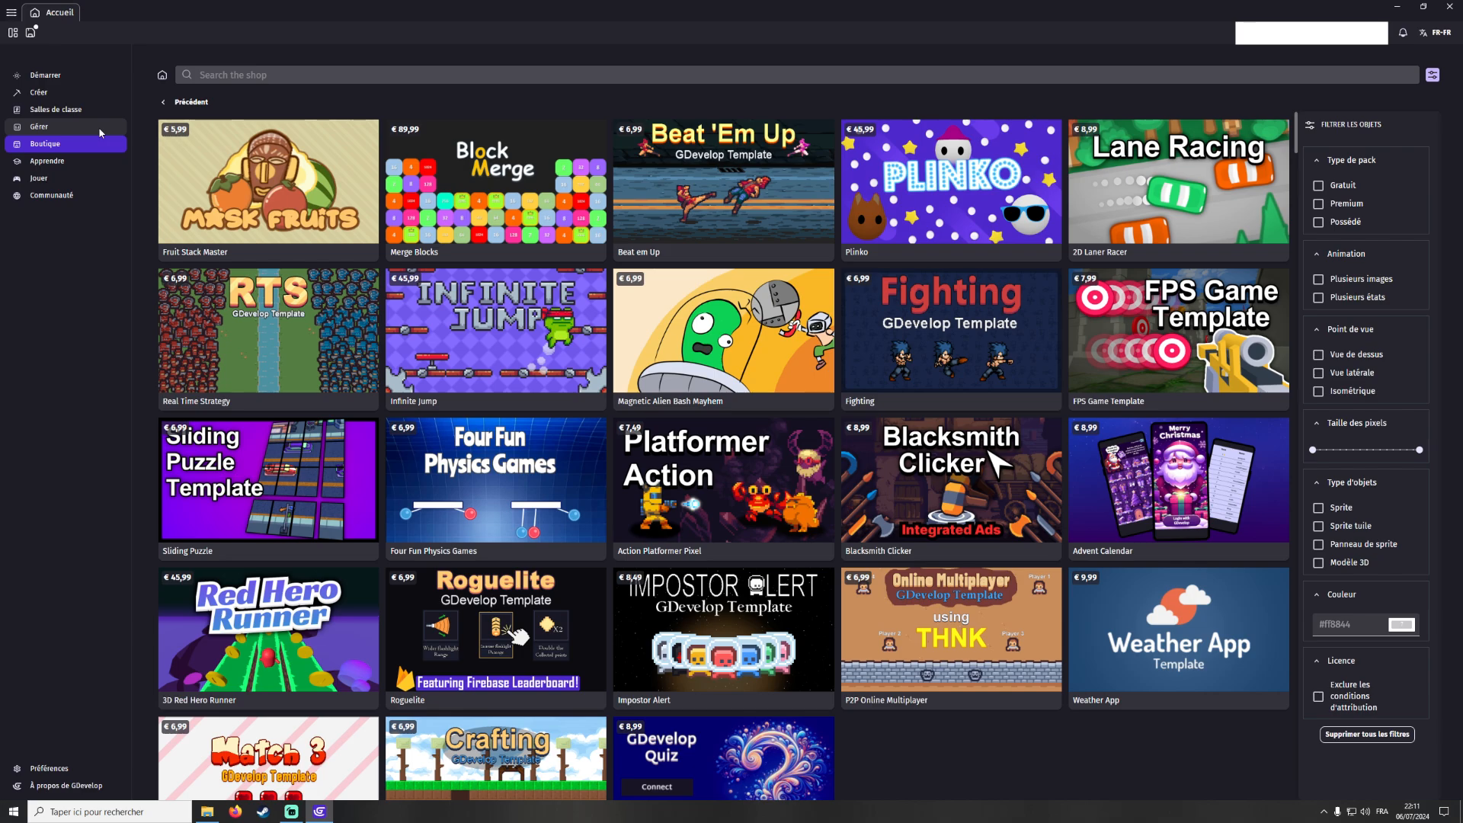
Start a new Full HD (1920x1080) project and regenerate a random project name
{"action": "left_click", "coordinate": [66, 94]}
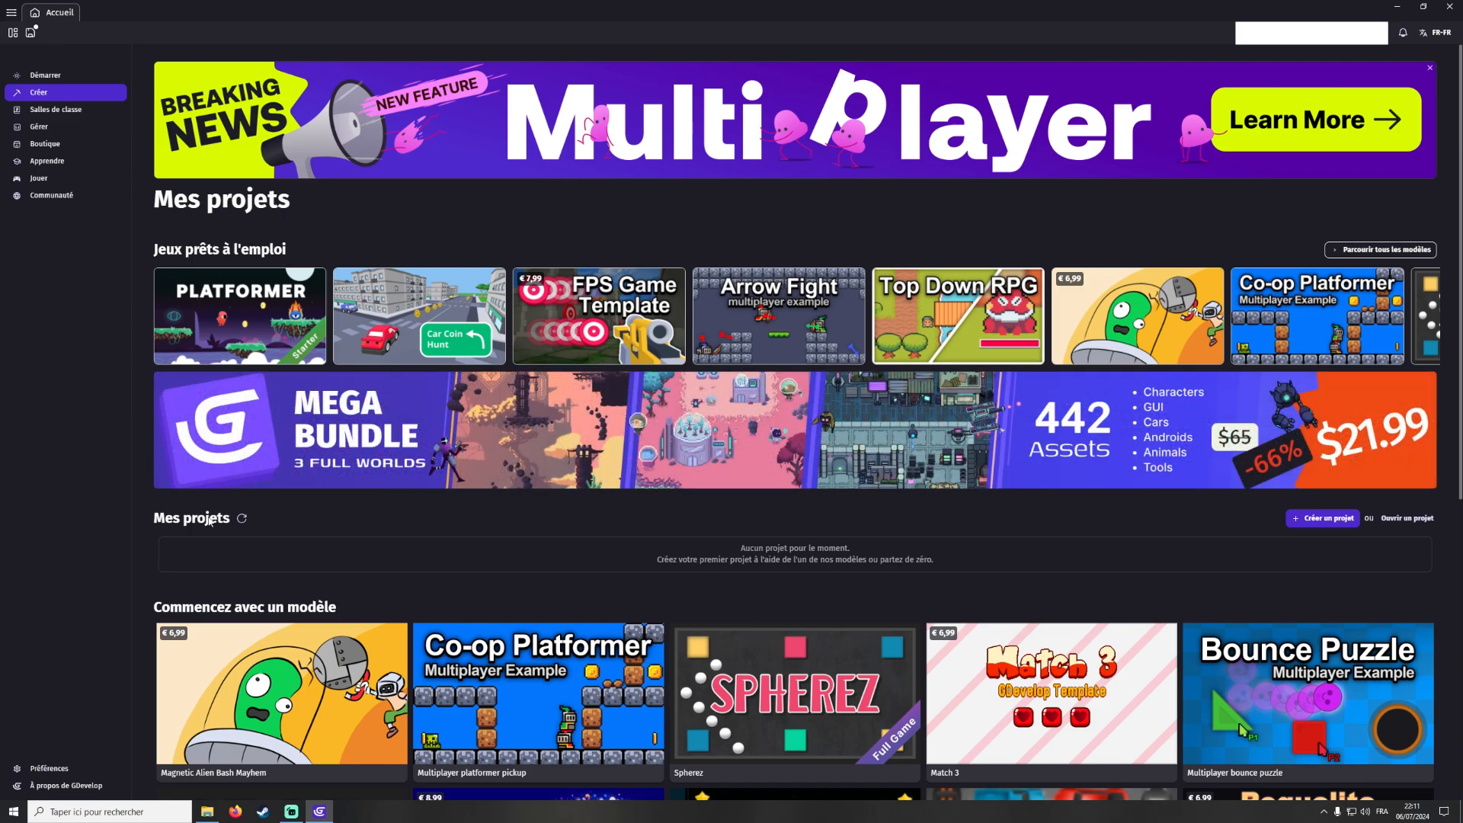
{"action": "left_click", "coordinate": [1314, 522]}
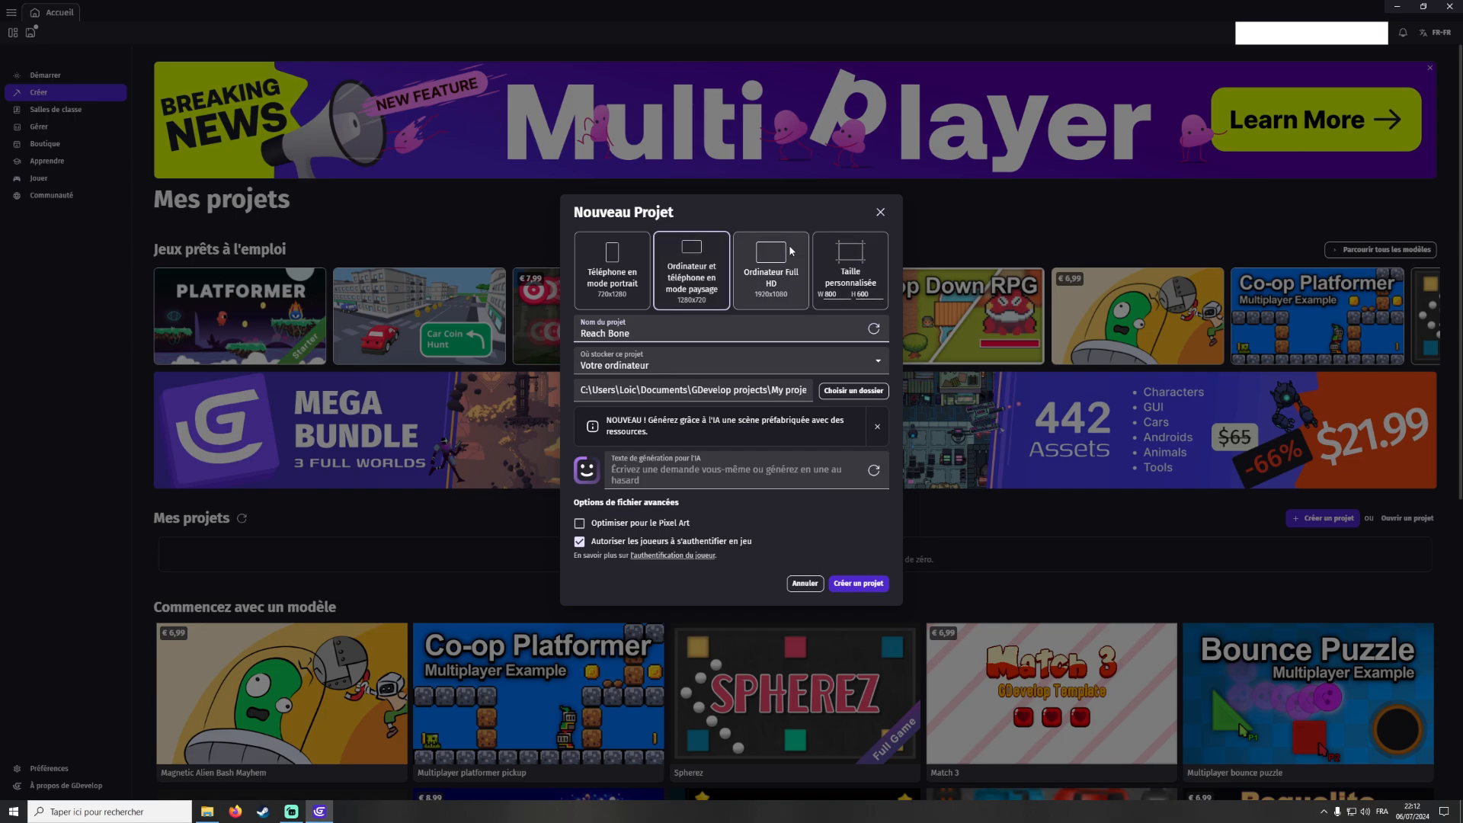
{"action": "left_click", "coordinate": [783, 268]}
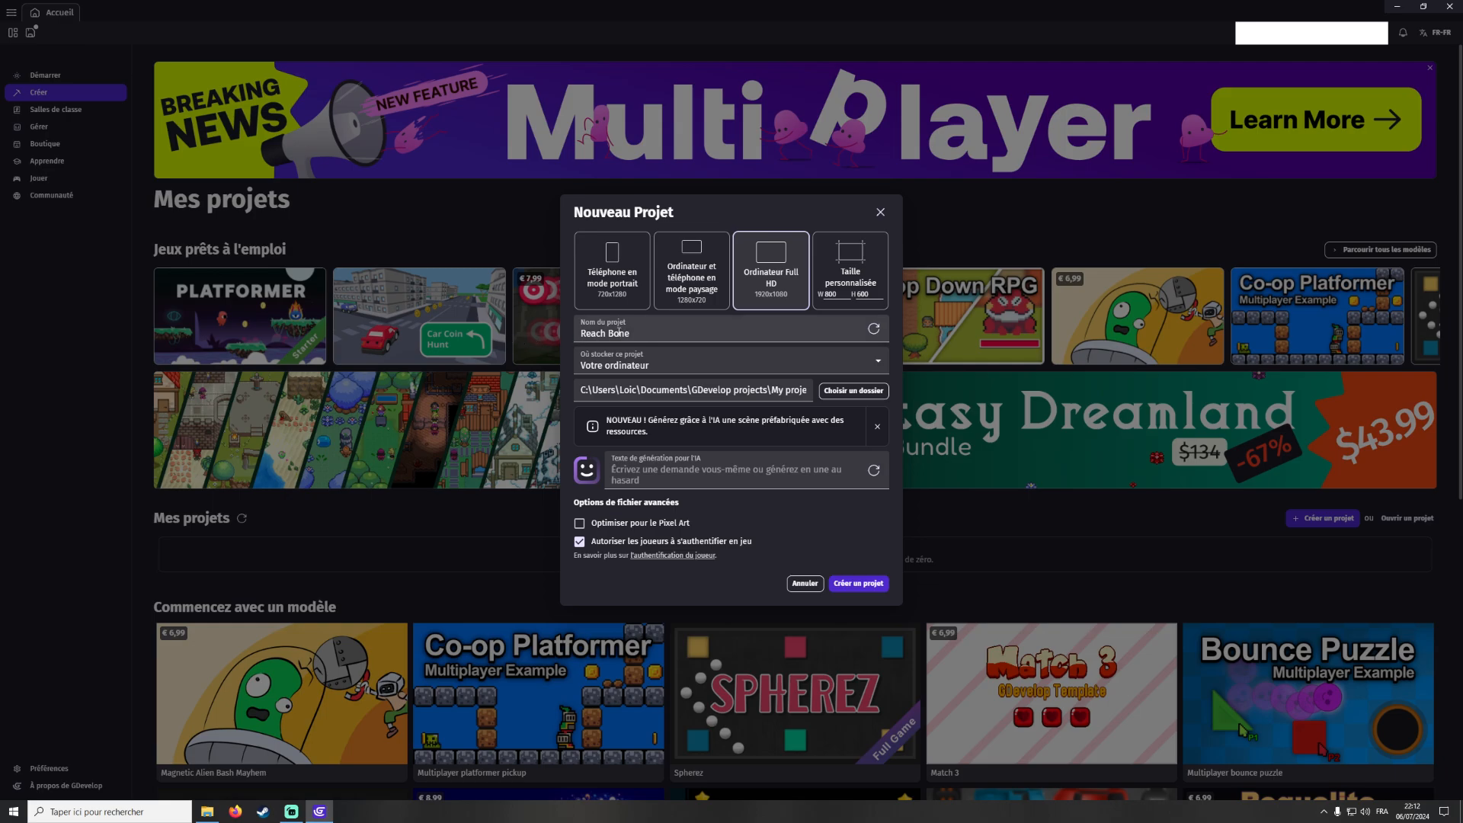
{"action": "left_click", "coordinate": [873, 329]}
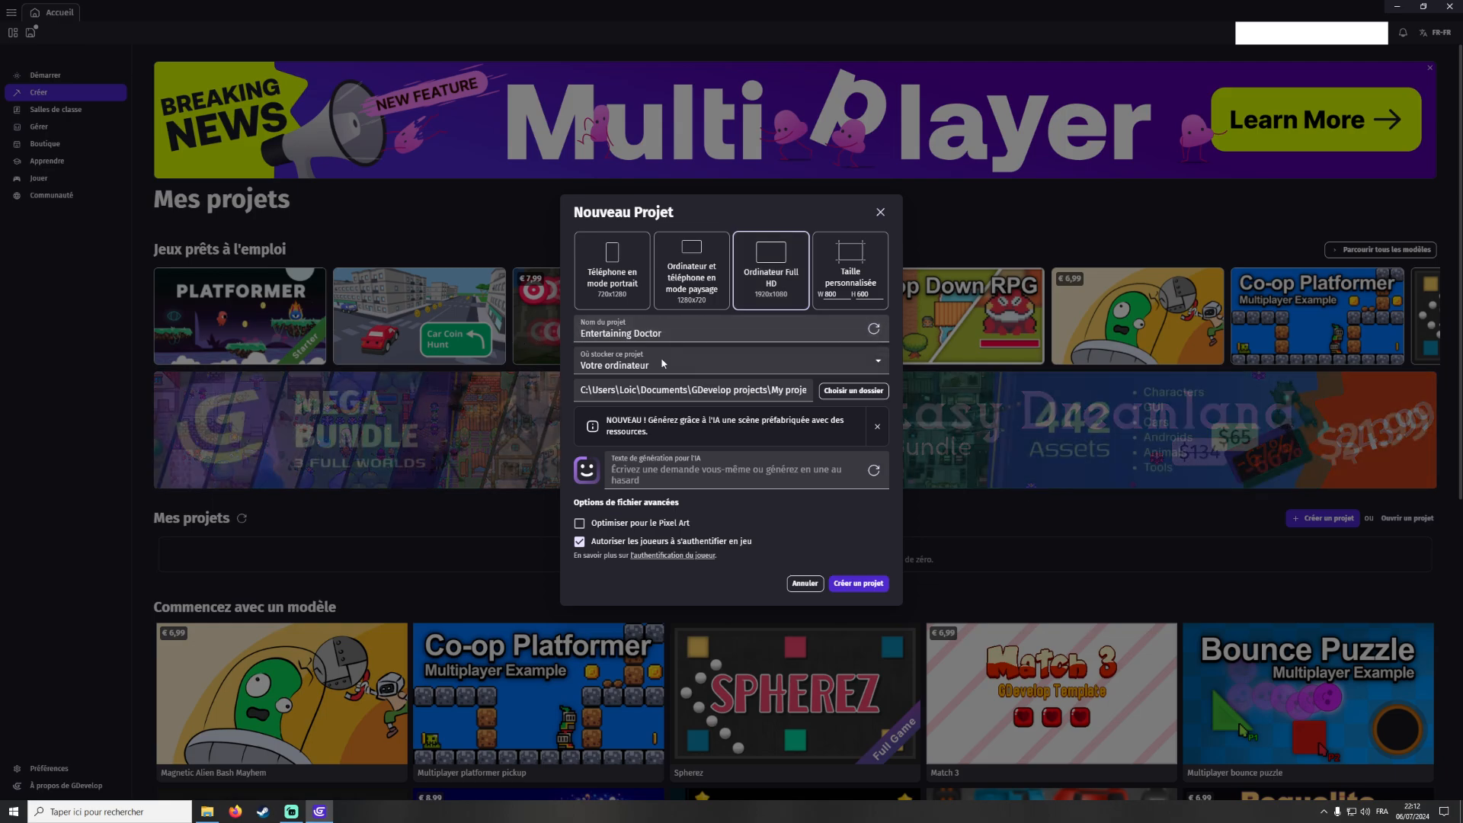
Store the project on your computer, untick player authentication, and create the project
{"action": "left_click", "coordinate": [621, 364]}
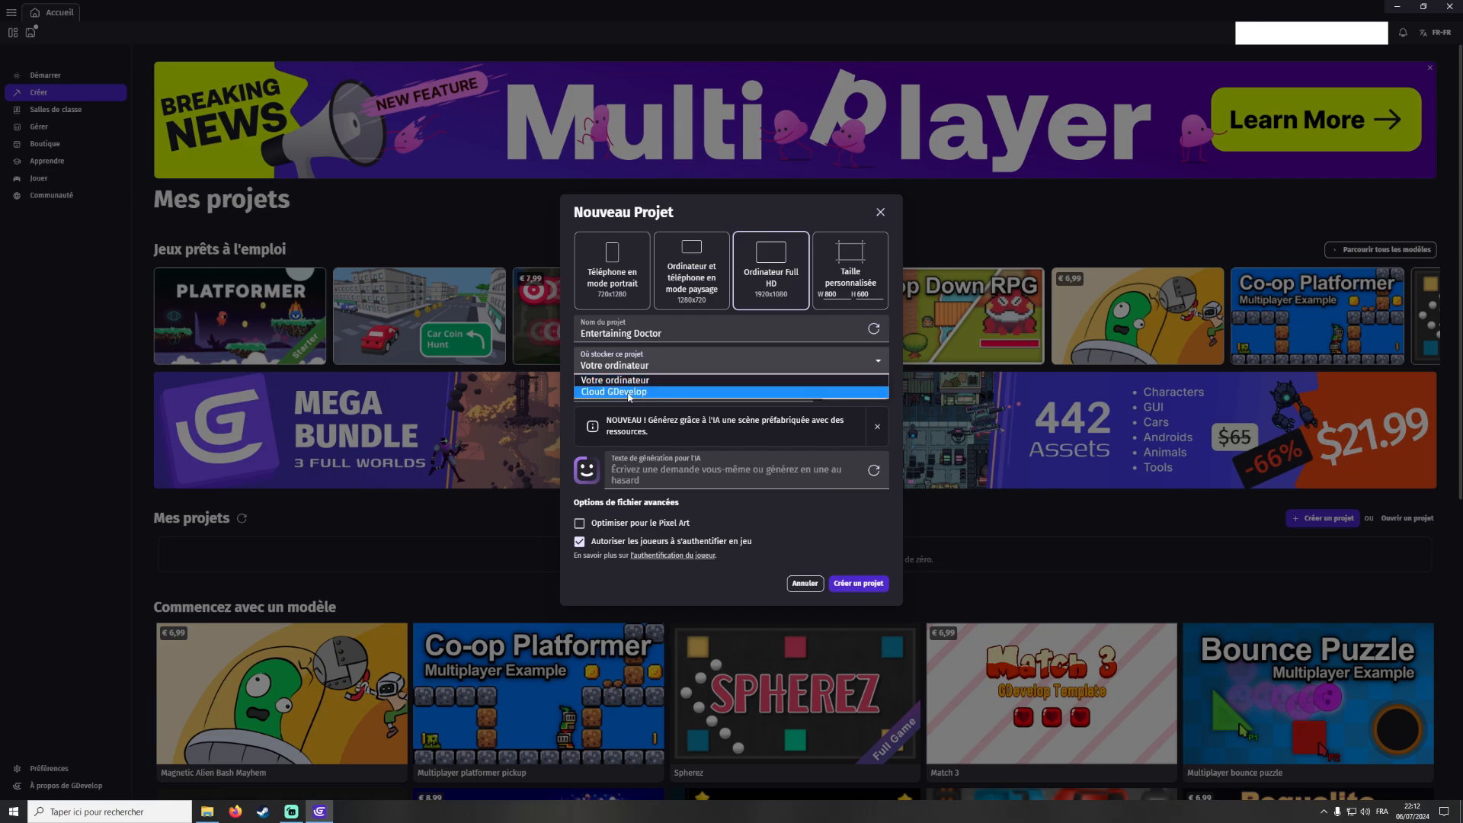
{"action": "left_click", "coordinate": [625, 378]}
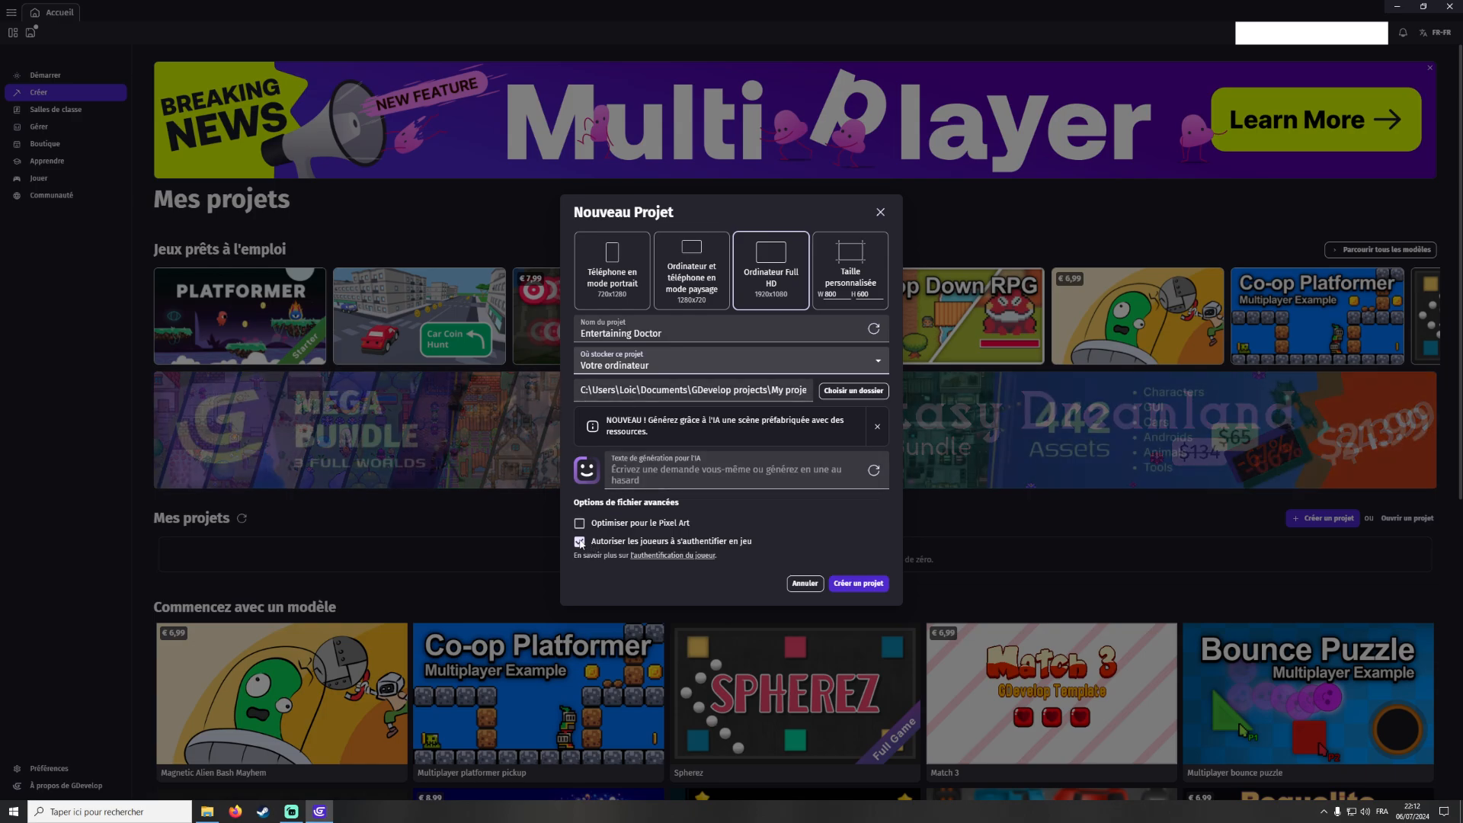
{"action": "left_click", "coordinate": [595, 545]}
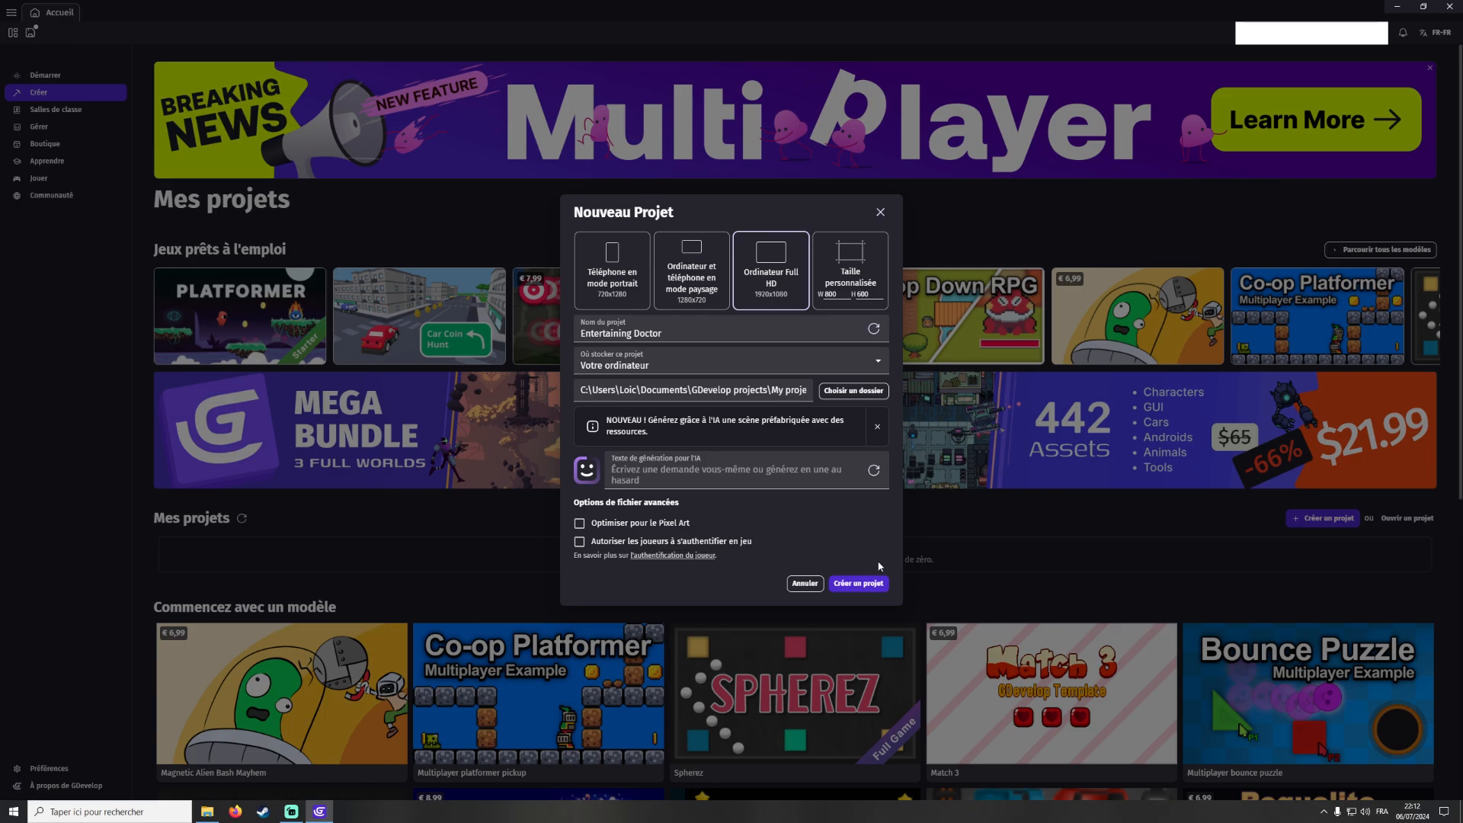
{"action": "left_click", "coordinate": [861, 584]}
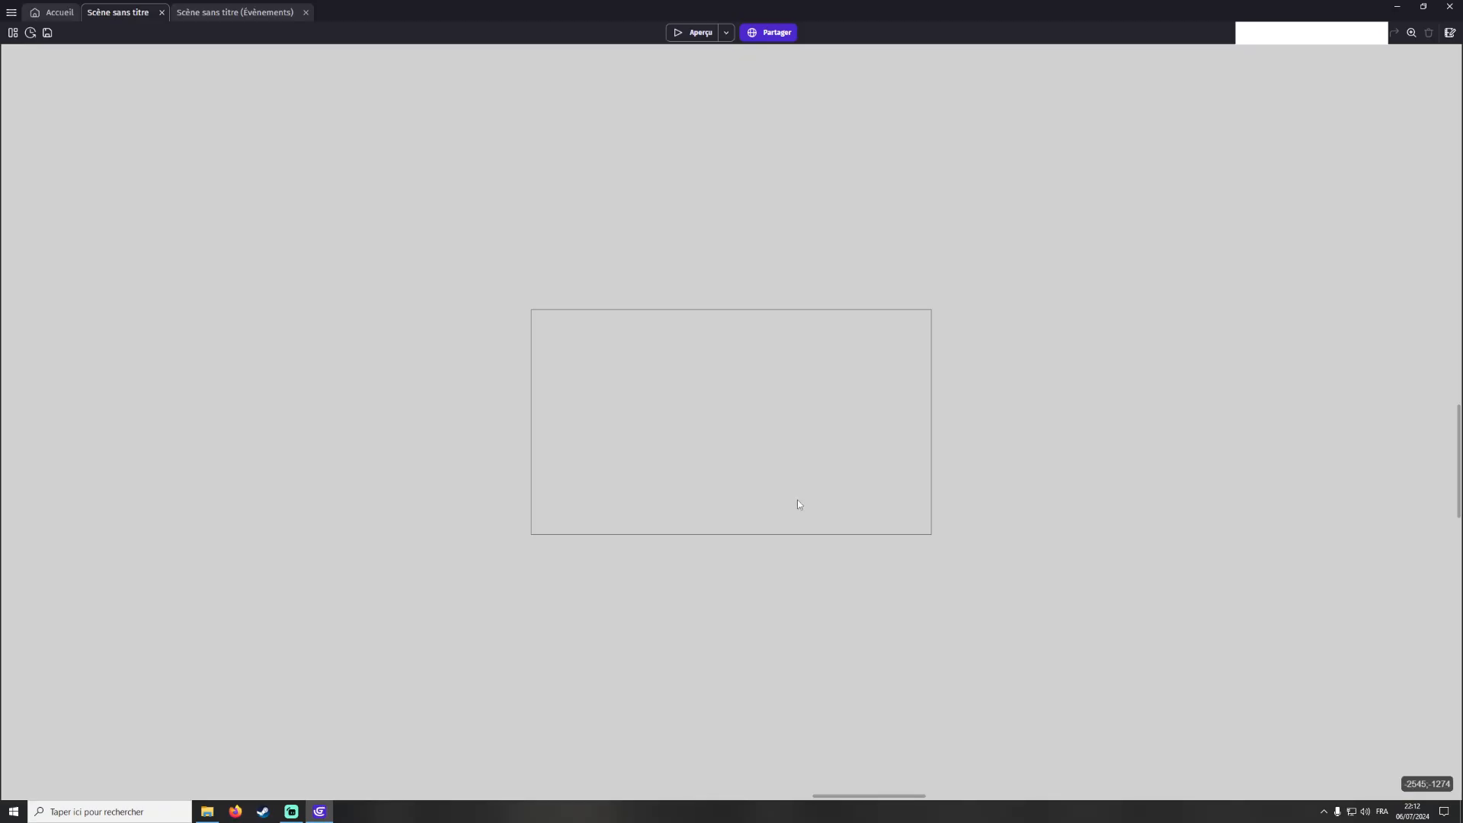
{"action": "scroll", "coordinate": [798, 501], "scroll_direction": "up", "scroll_amount": 8}
{"action": "left_click_drag", "start_coordinate": [915, 532], "coordinate": [639, 394]}
{"action": "middle_click_drag", "start_coordinate": [793, 454], "coordinate": [651, 486]}
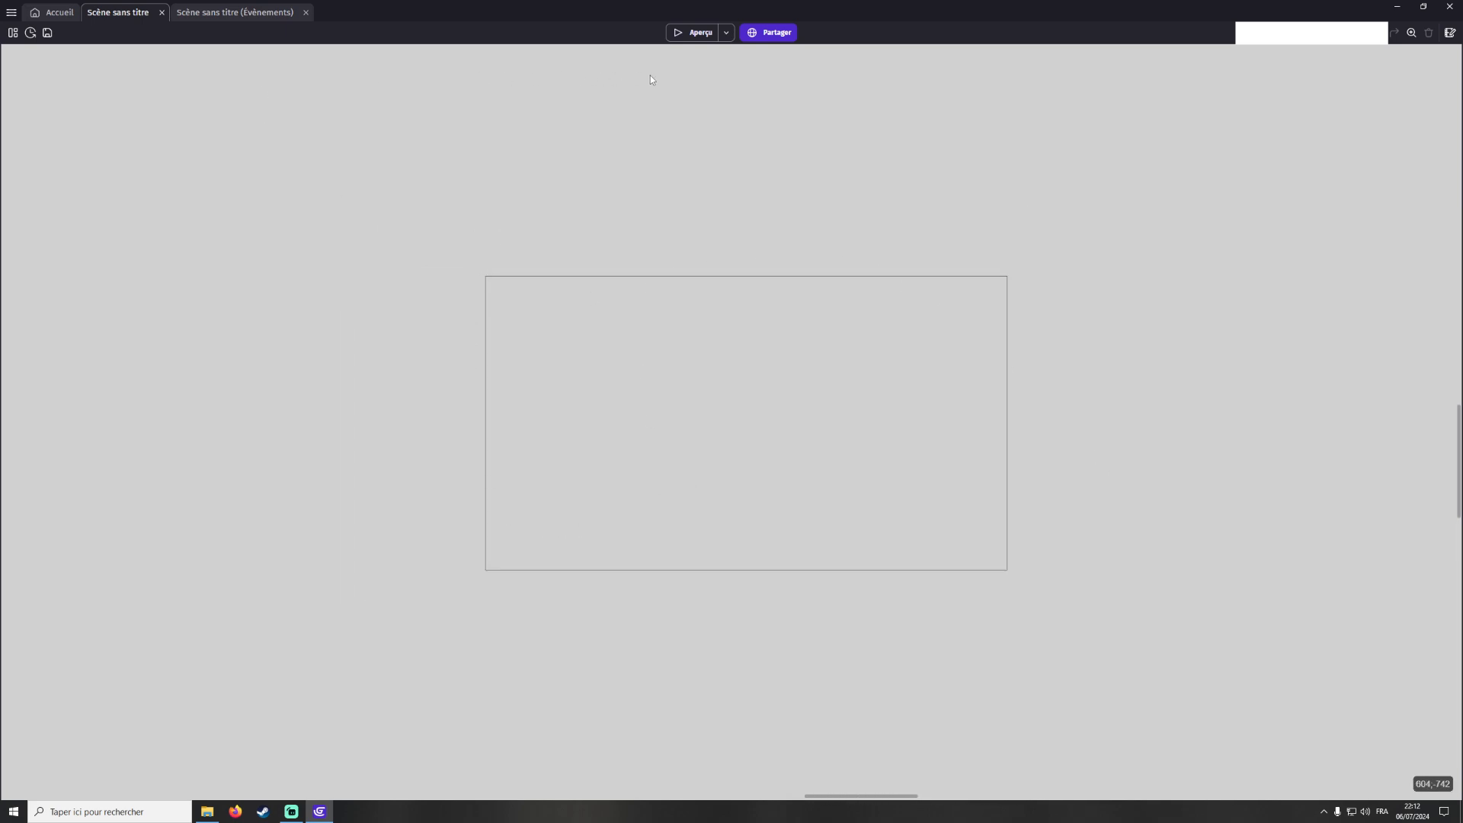
In the game properties, set the maximum FPS to 240 and keep the Linéaire scaling mode
{"action": "left_click", "coordinate": [12, 34]}
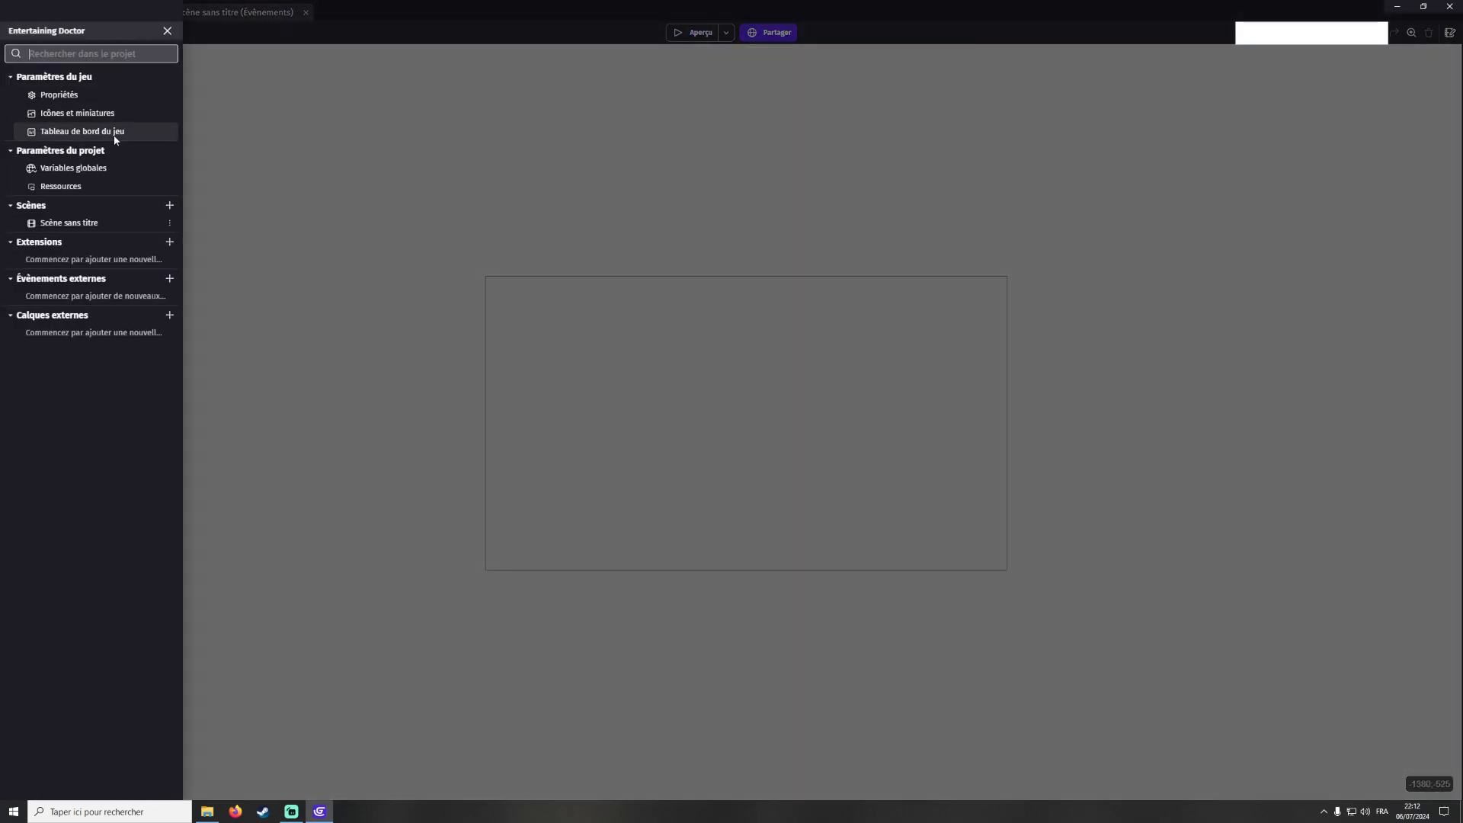
{"action": "left_click", "coordinate": [73, 98]}
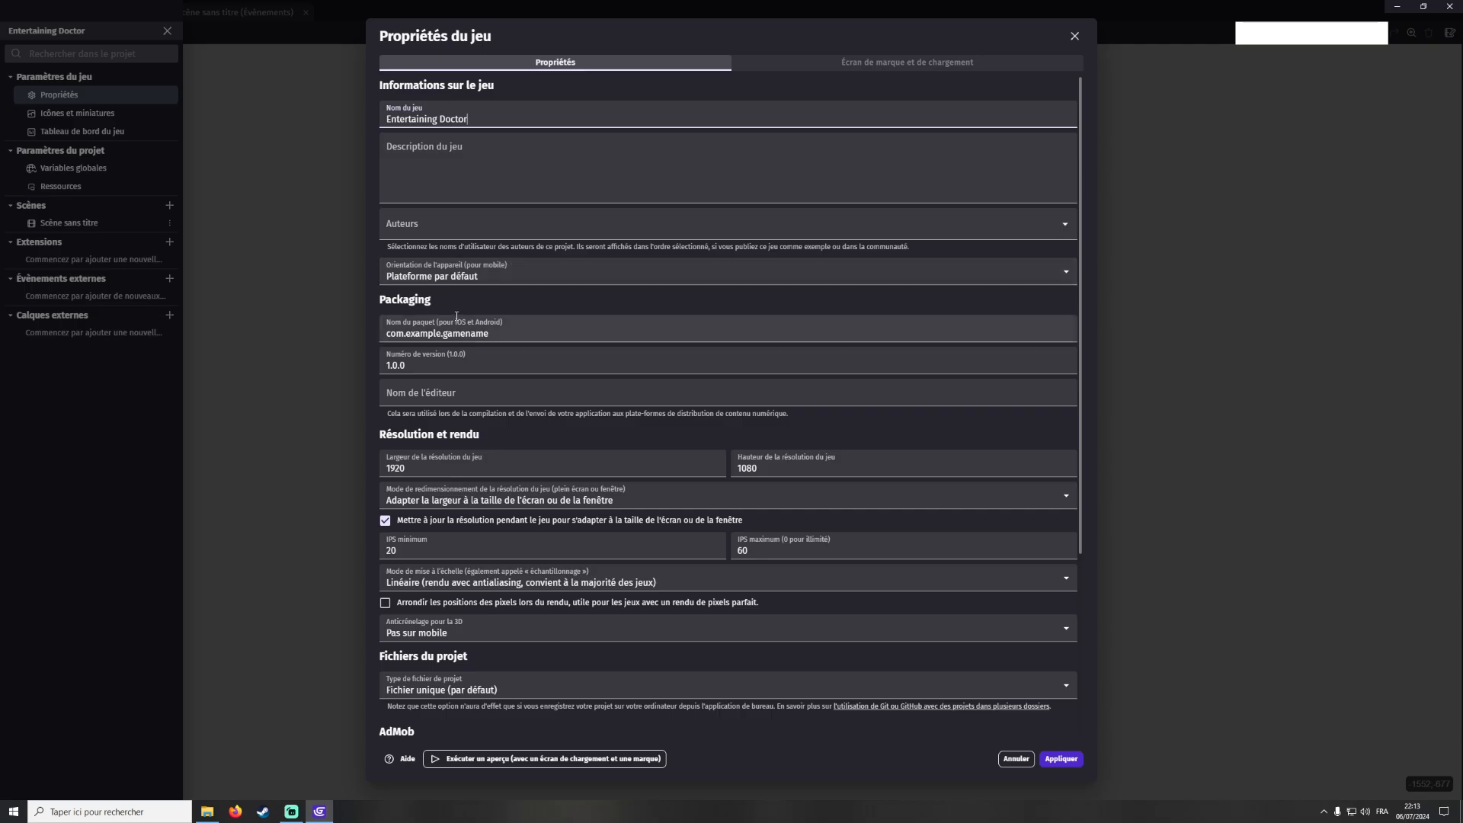
{"action": "scroll", "coordinate": [457, 317], "scroll_direction": "down", "scroll_amount": 3}
{"action": "scroll", "coordinate": [355, 204], "scroll_direction": "up", "scroll_amount": 2}
{"action": "scroll", "coordinate": [416, 196], "scroll_direction": "down", "scroll_amount": 1}
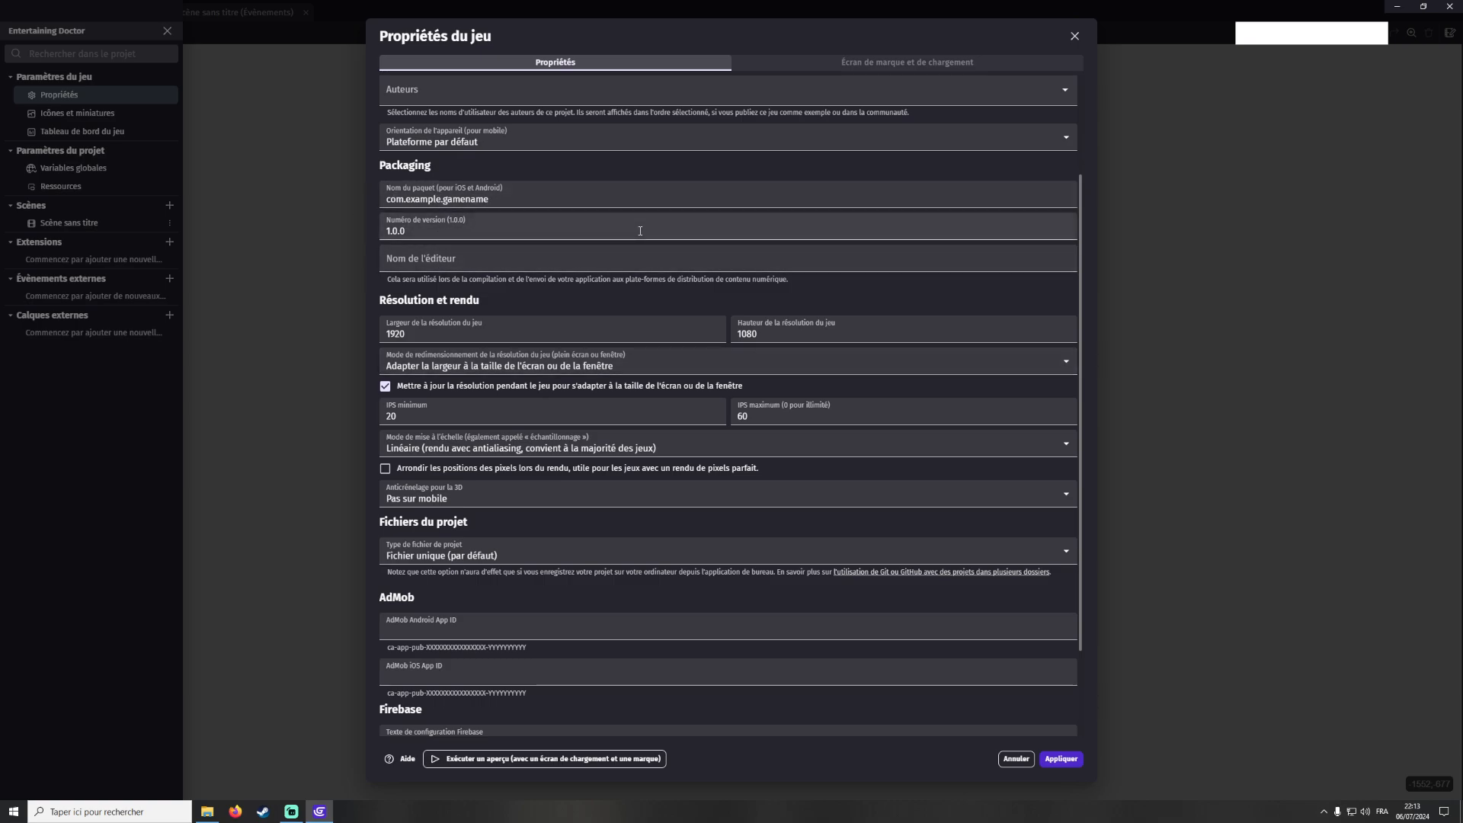
{"action": "scroll", "coordinate": [442, 310], "scroll_direction": "down", "scroll_amount": 1}
{"action": "scroll", "coordinate": [442, 310], "scroll_direction": "down", "scroll_amount": 1}
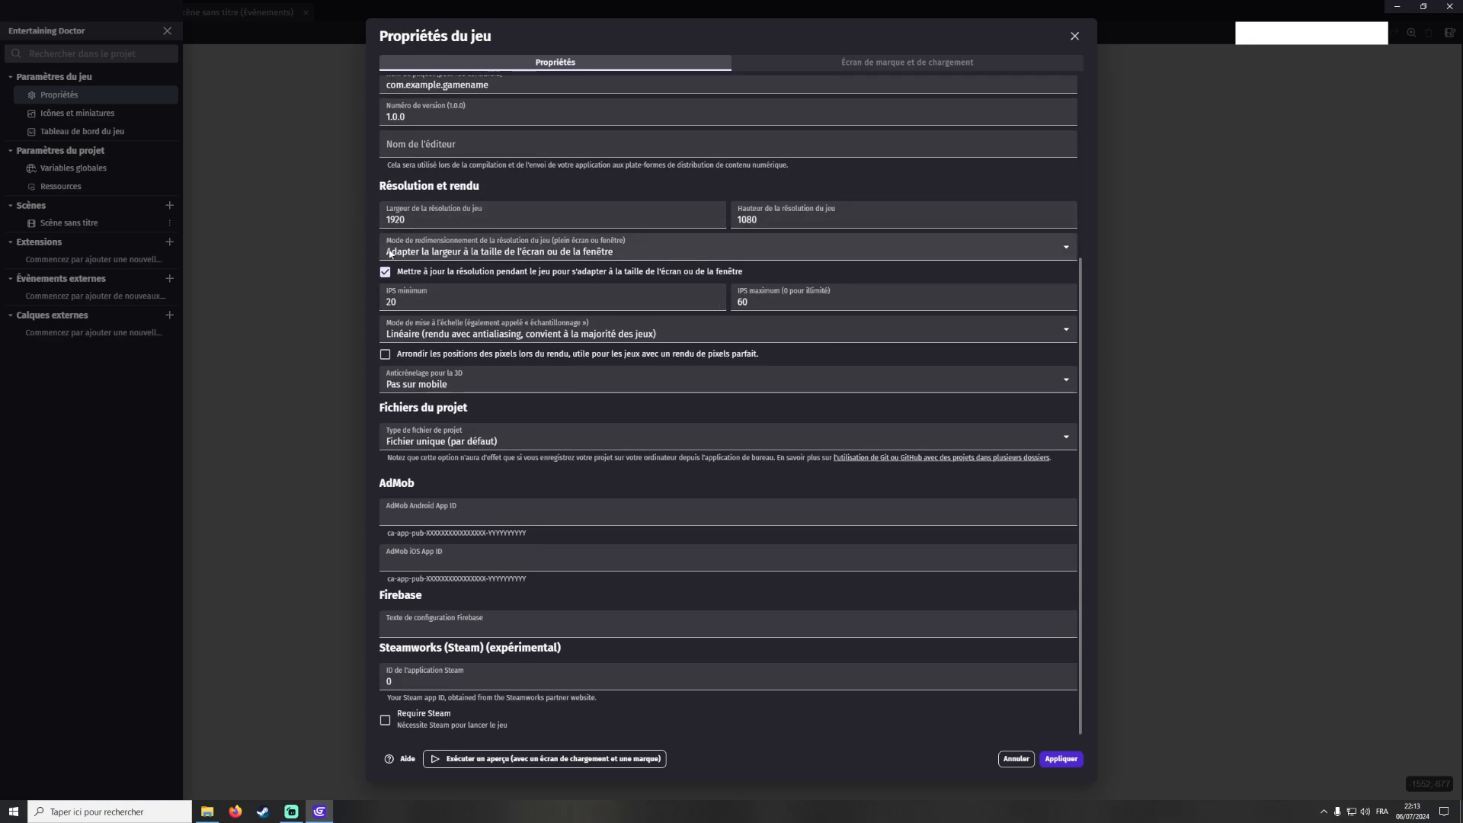
{"action": "left_click", "coordinate": [775, 302]}
{"action": "double_click", "coordinate": [776, 302]}
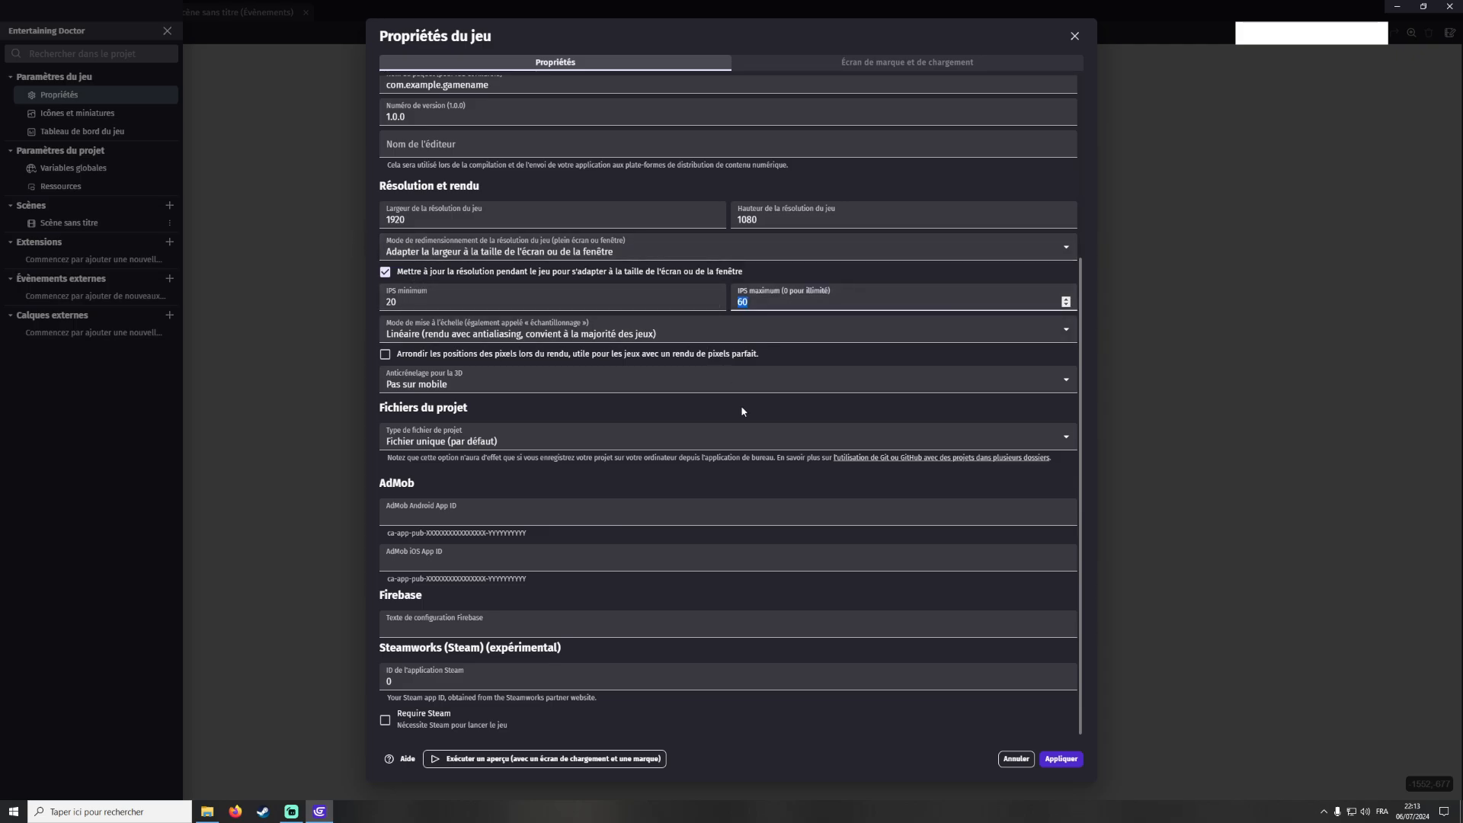
{"action": "type", "text": "240"}
{"action": "left_click", "coordinate": [455, 331]}
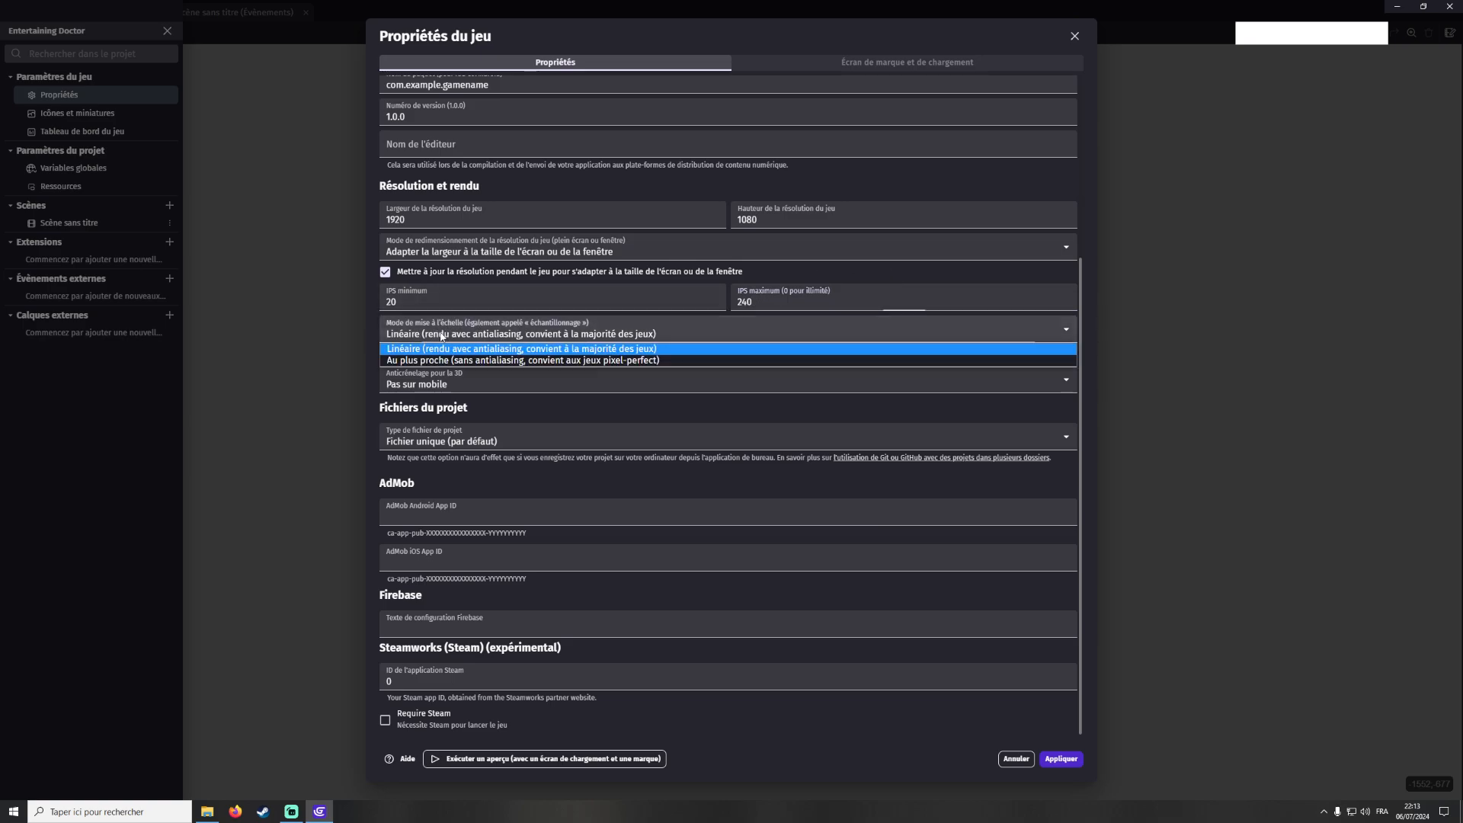
{"action": "left_click", "coordinate": [489, 350]}
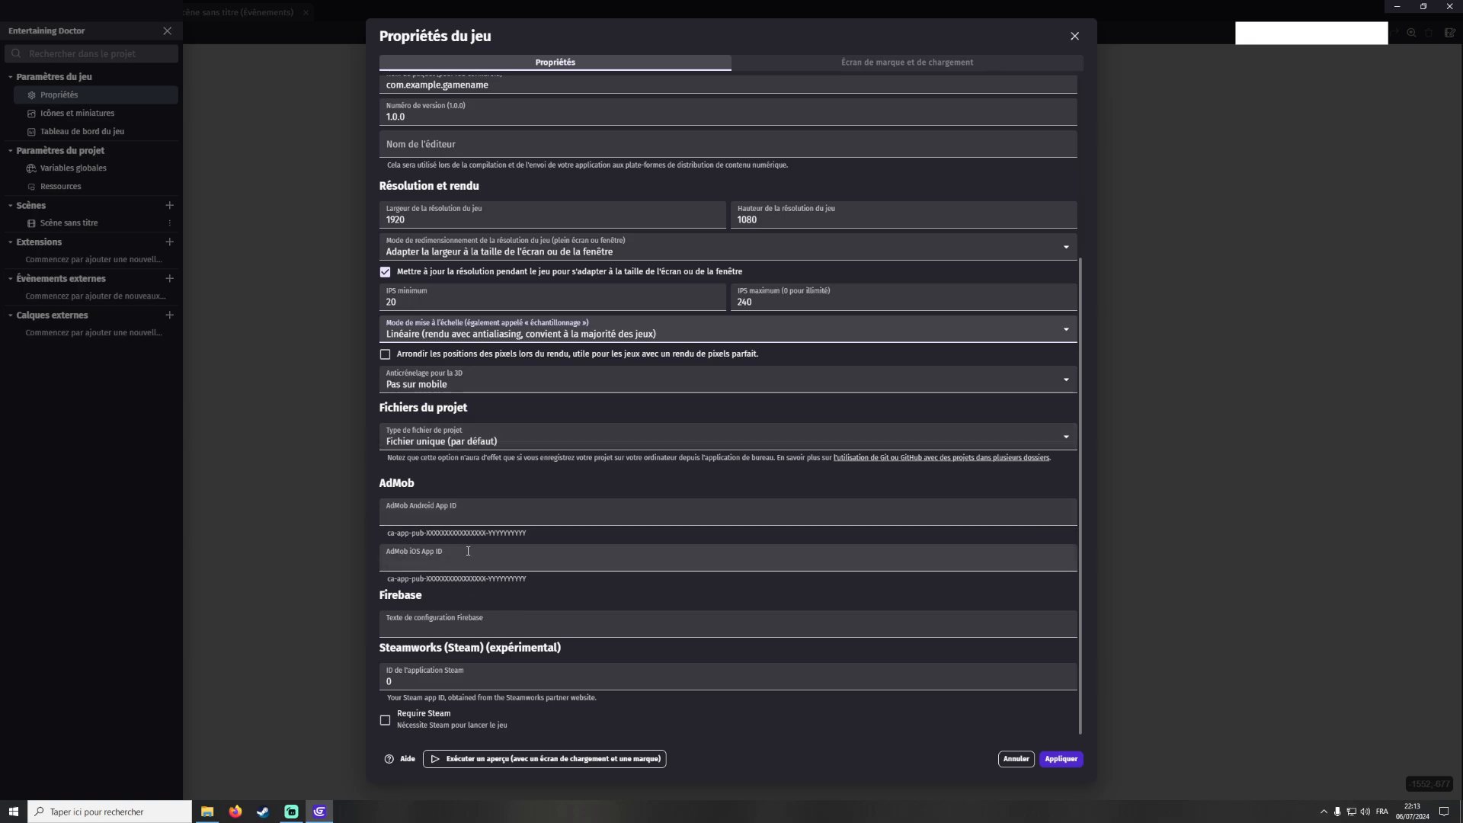
Set the loading screen's minimum duration to 0 seconds and apply the game properties
{"action": "scroll", "coordinate": [461, 548], "scroll_direction": "up", "scroll_amount": 1}
{"action": "scroll", "coordinate": [466, 554], "scroll_direction": "down", "scroll_amount": 1}
{"action": "left_click", "coordinate": [907, 63]}
{"action": "left_click_drag", "start_coordinate": [525, 551], "coordinate": [351, 552]}
{"action": "type", "text": "0"}
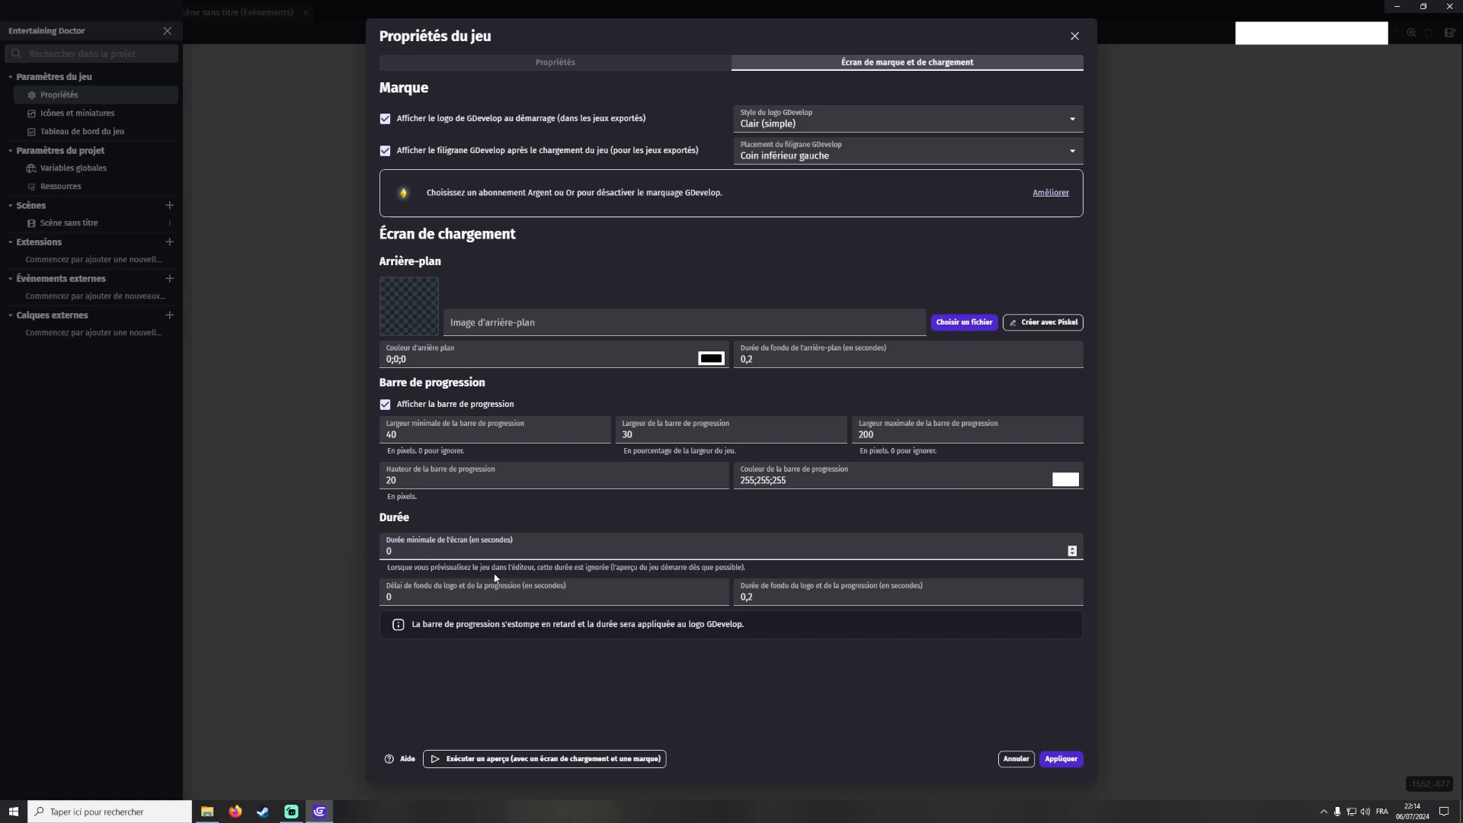
{"action": "left_click", "coordinate": [421, 581]}
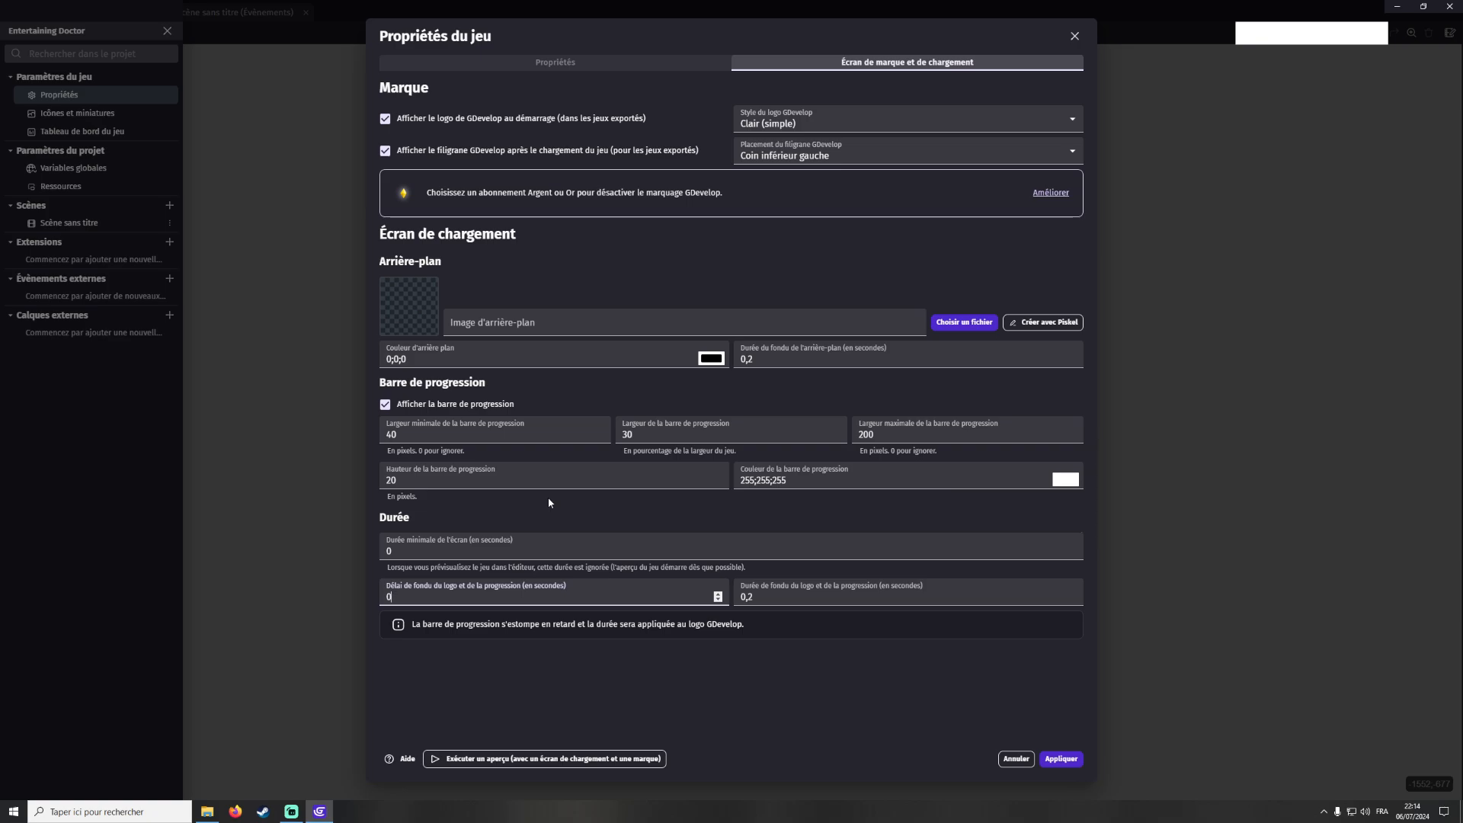
{"action": "left_click", "coordinate": [1079, 757]}
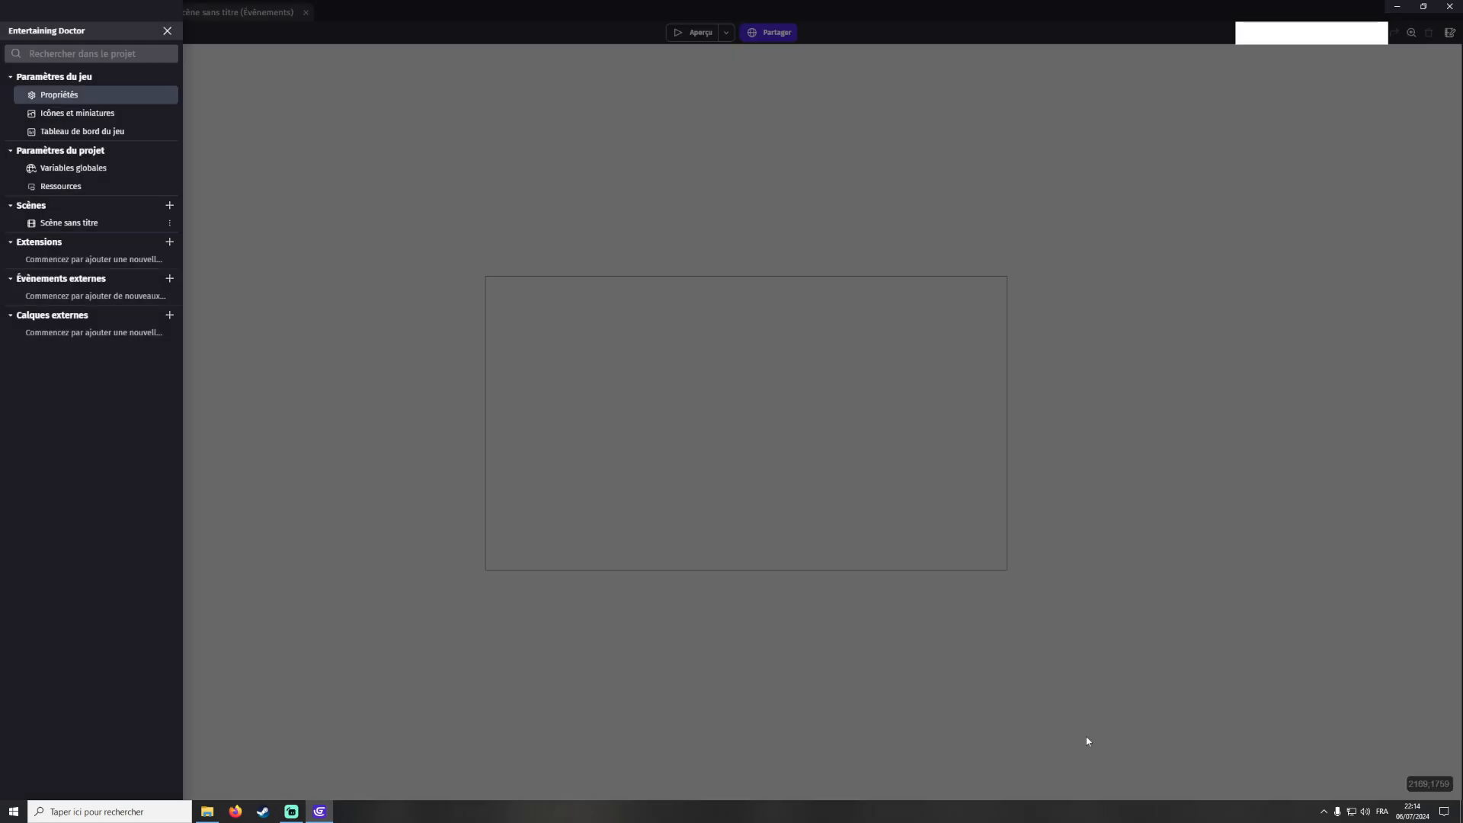
Open the project's icons and thumbnails settings and review the available icon slots
{"action": "left_click", "coordinate": [1122, 670]}
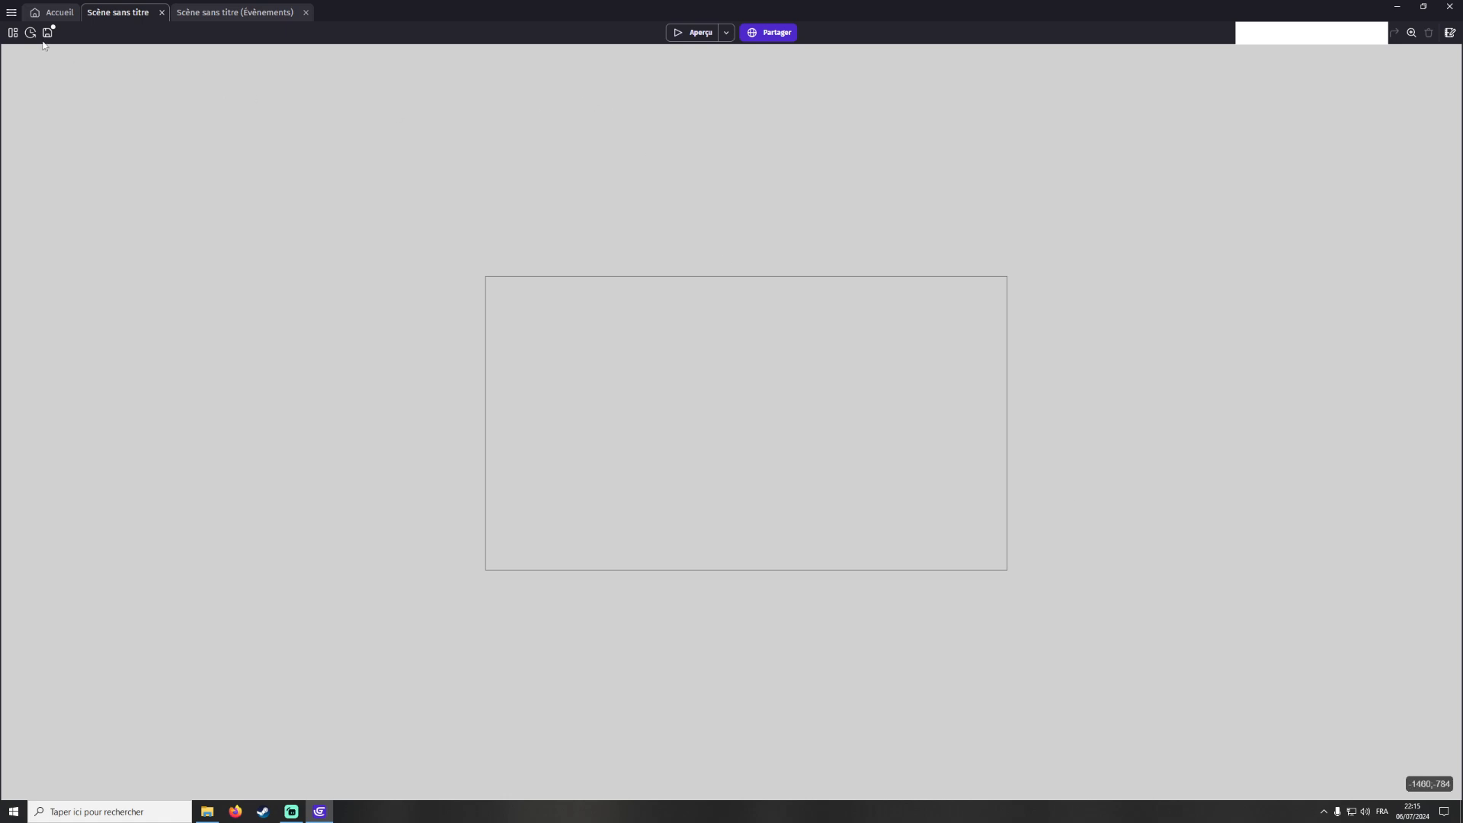
{"action": "left_click", "coordinate": [13, 32]}
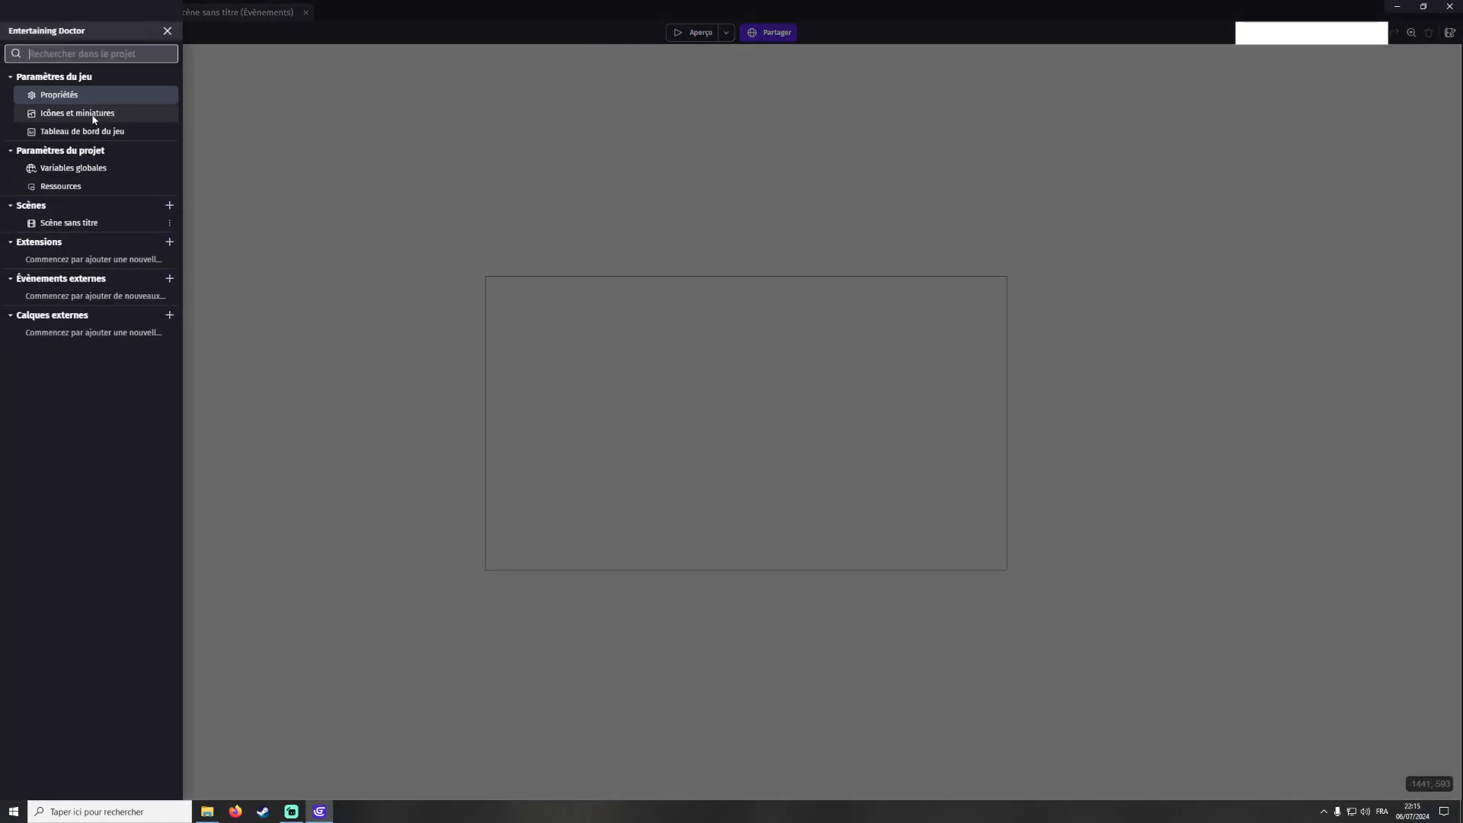
{"action": "left_click", "coordinate": [74, 114]}
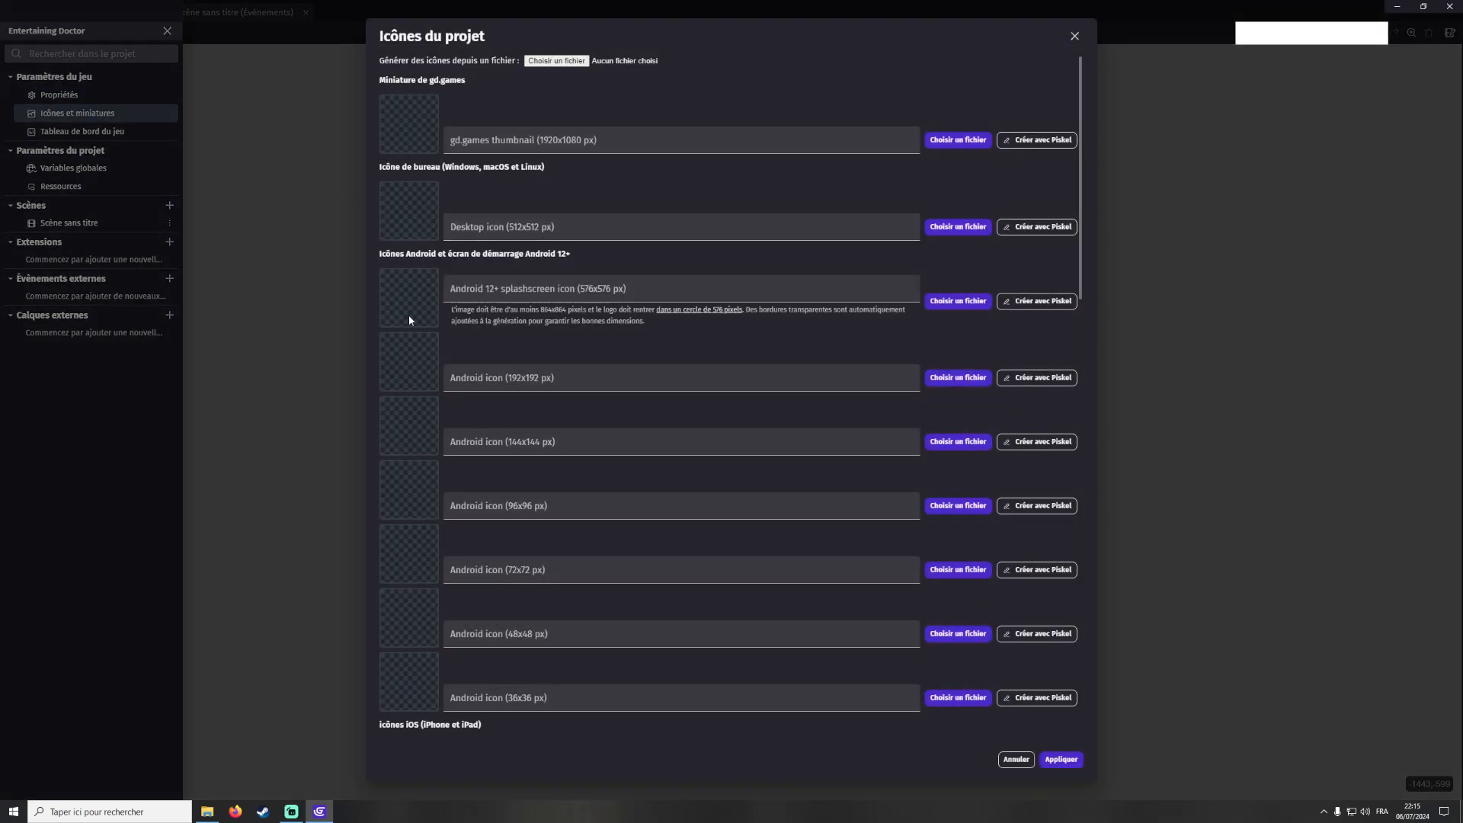
{"action": "scroll", "coordinate": [424, 639], "scroll_direction": "down", "scroll_amount": 3}
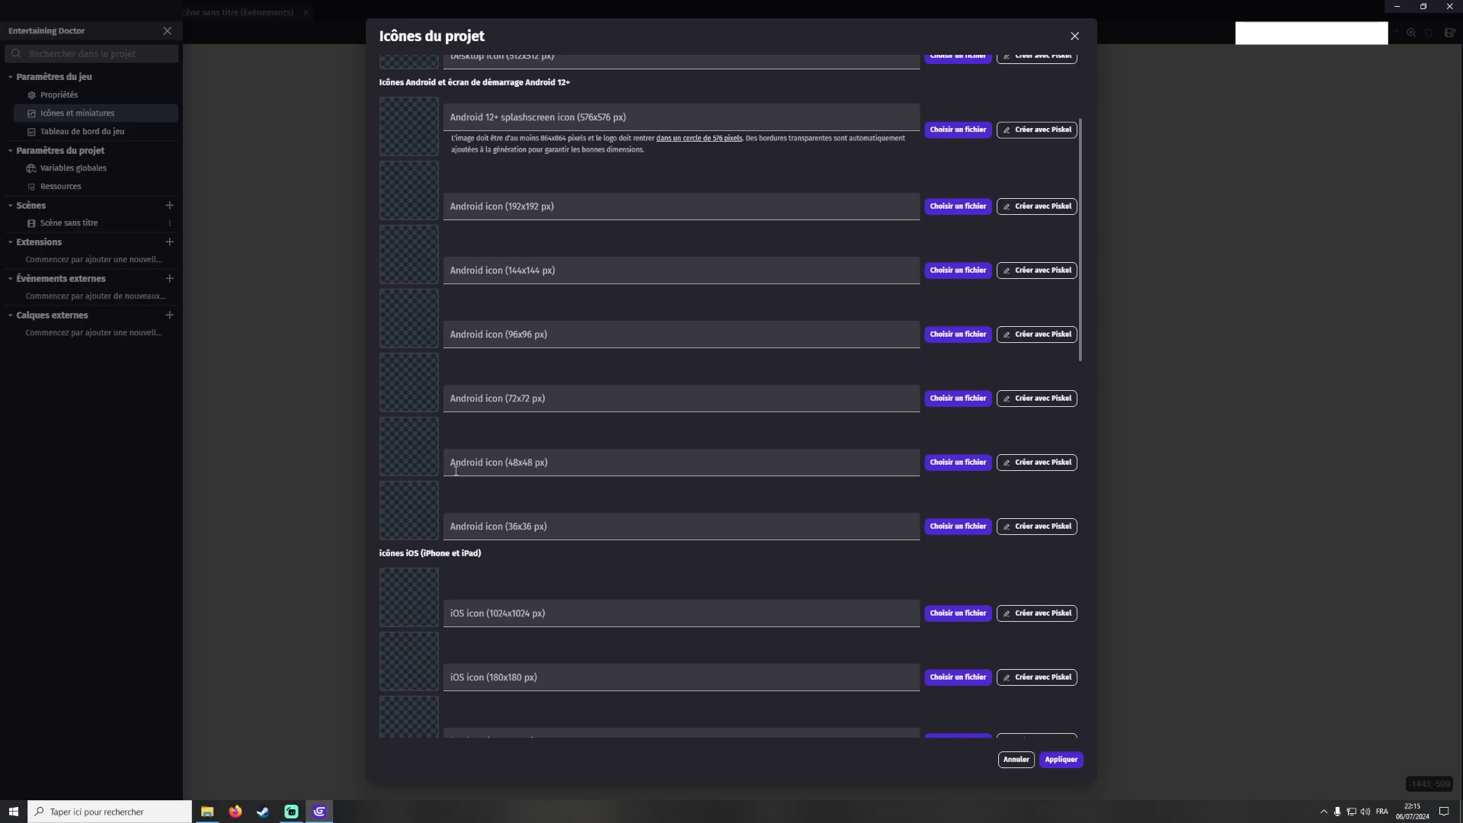
{"action": "scroll", "coordinate": [453, 528], "scroll_direction": "up", "scroll_amount": 3}
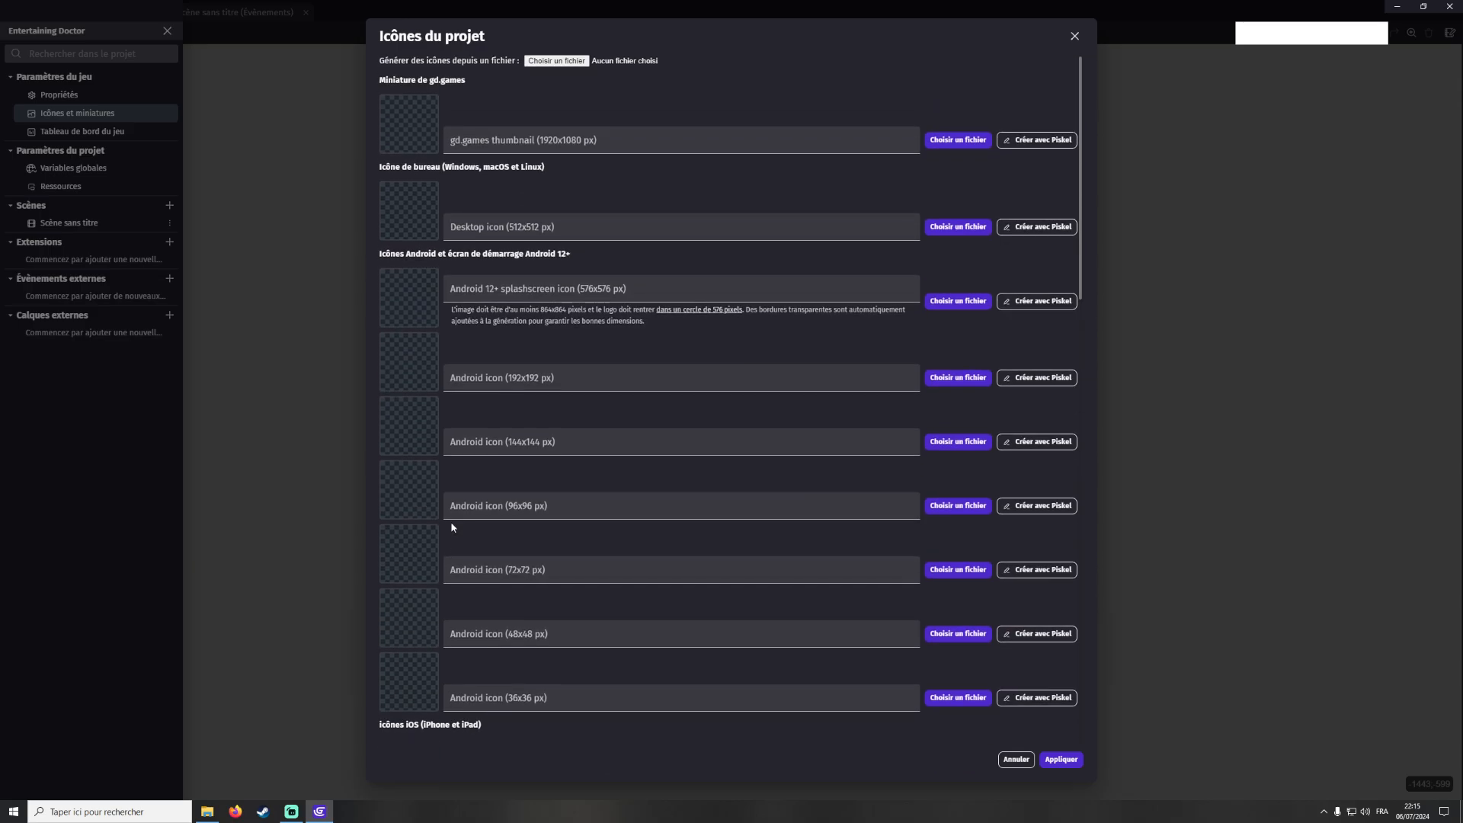
Close the icons settings and open the game dashboard to look over it
{"action": "left_click", "coordinate": [1090, 58]}
{"action": "left_click", "coordinate": [88, 134]}
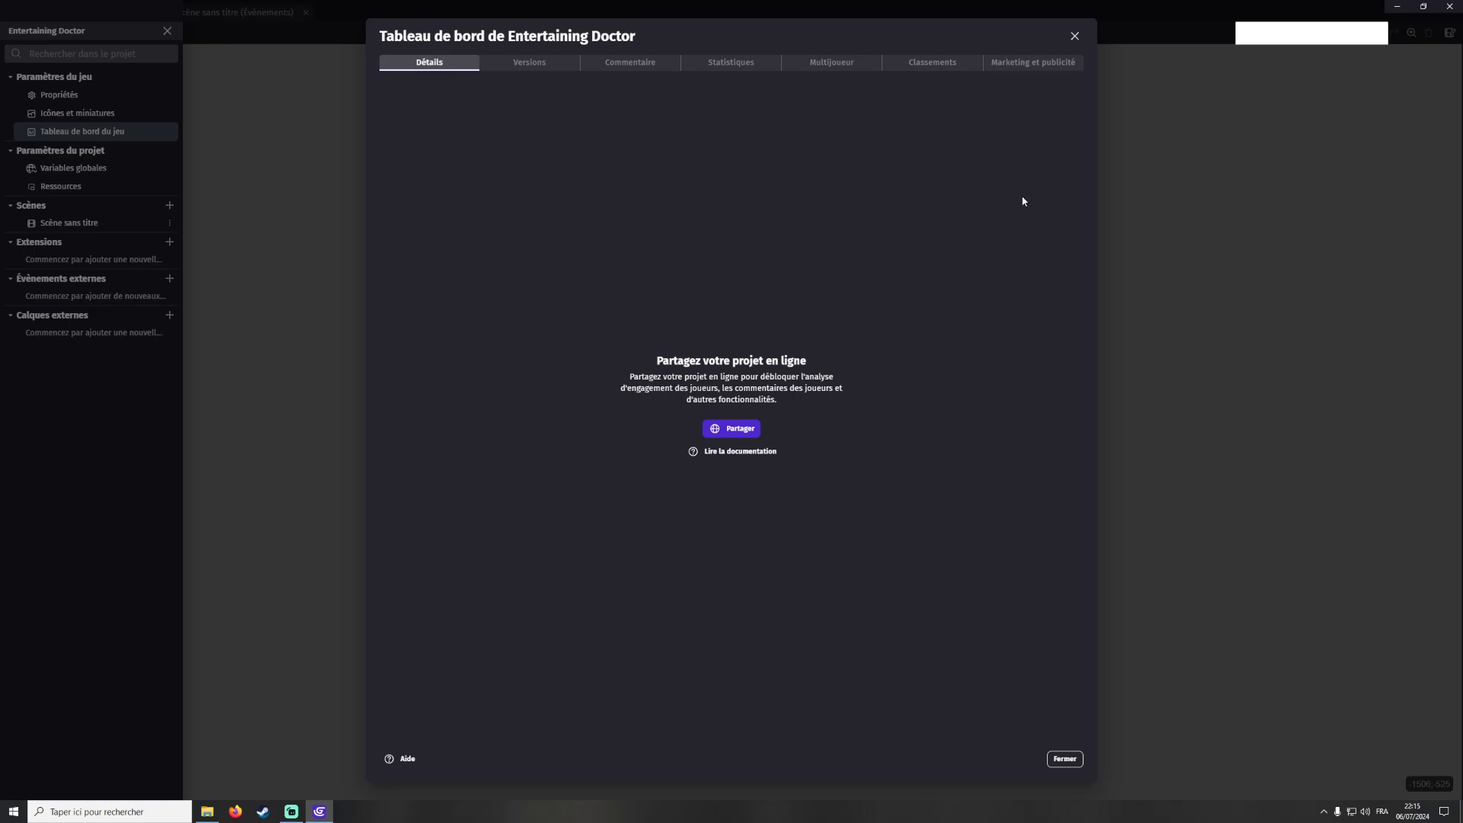
{"action": "left_click", "coordinate": [1074, 36]}
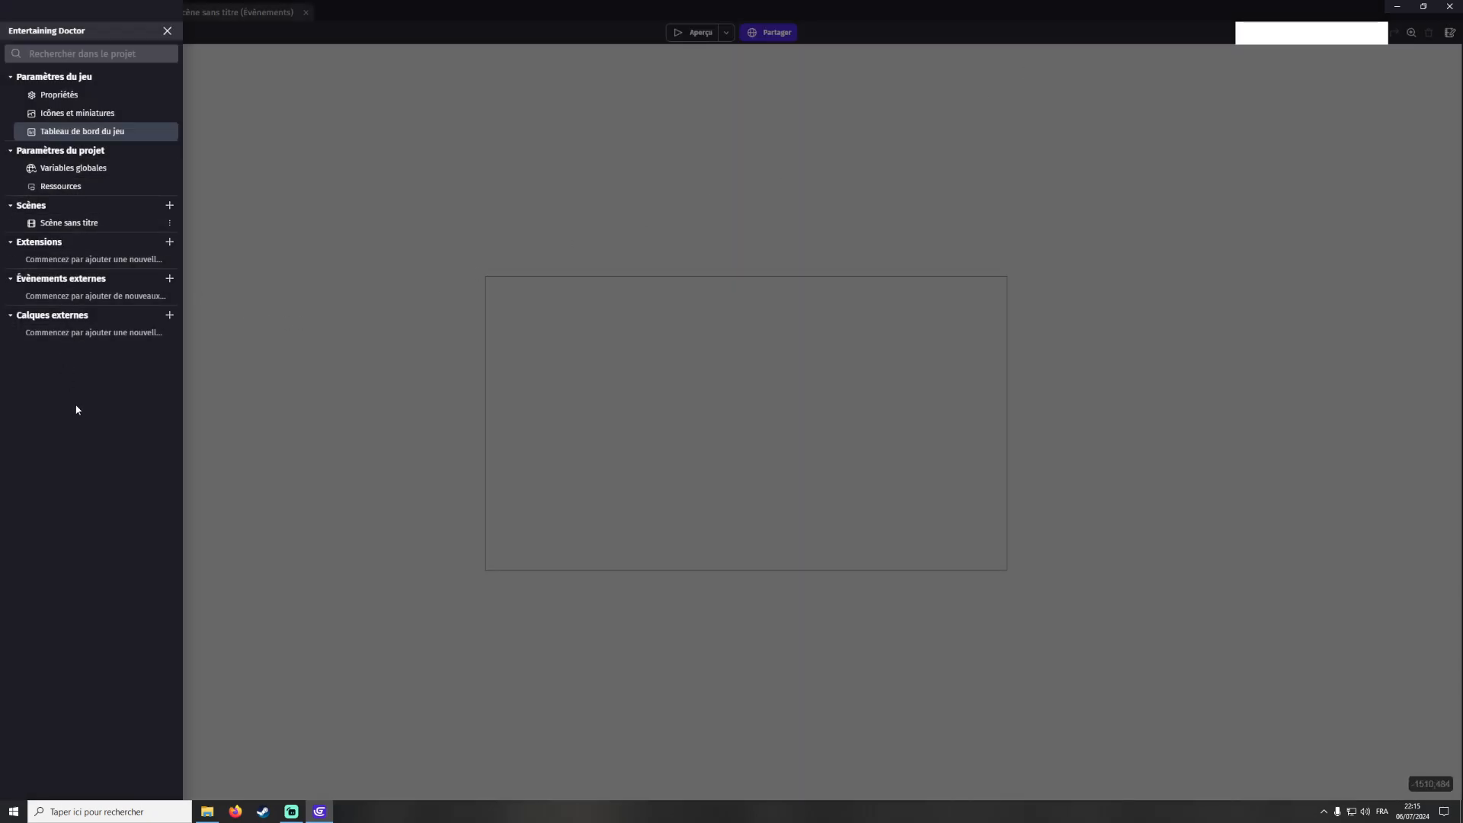
Open the project's resources to examine them, then return to the scene
{"action": "left_click", "coordinate": [84, 186]}
{"action": "left_click", "coordinate": [527, 101]}
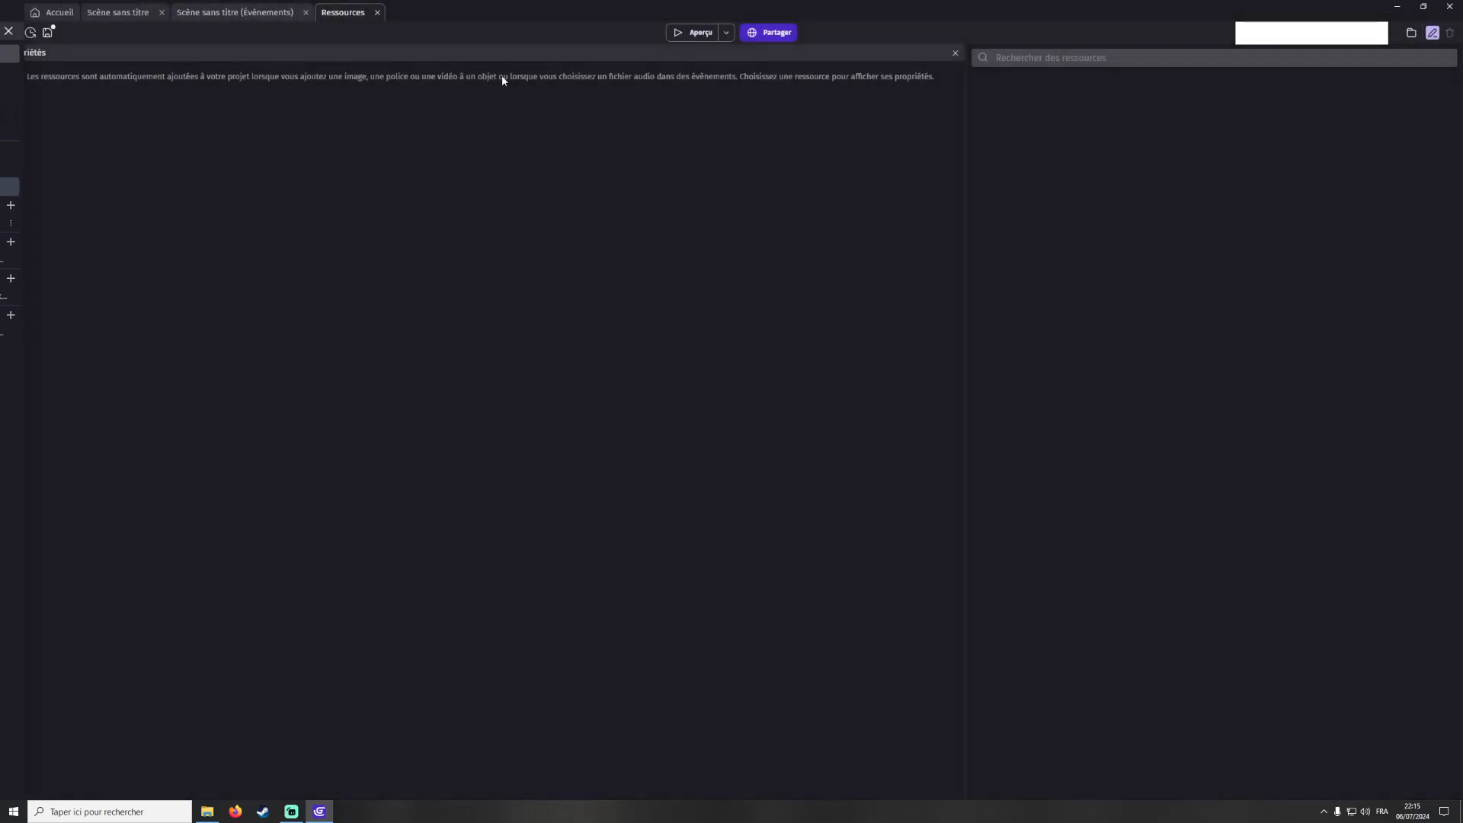
{"action": "left_click", "coordinate": [378, 13]}
{"action": "left_click", "coordinate": [114, 14]}
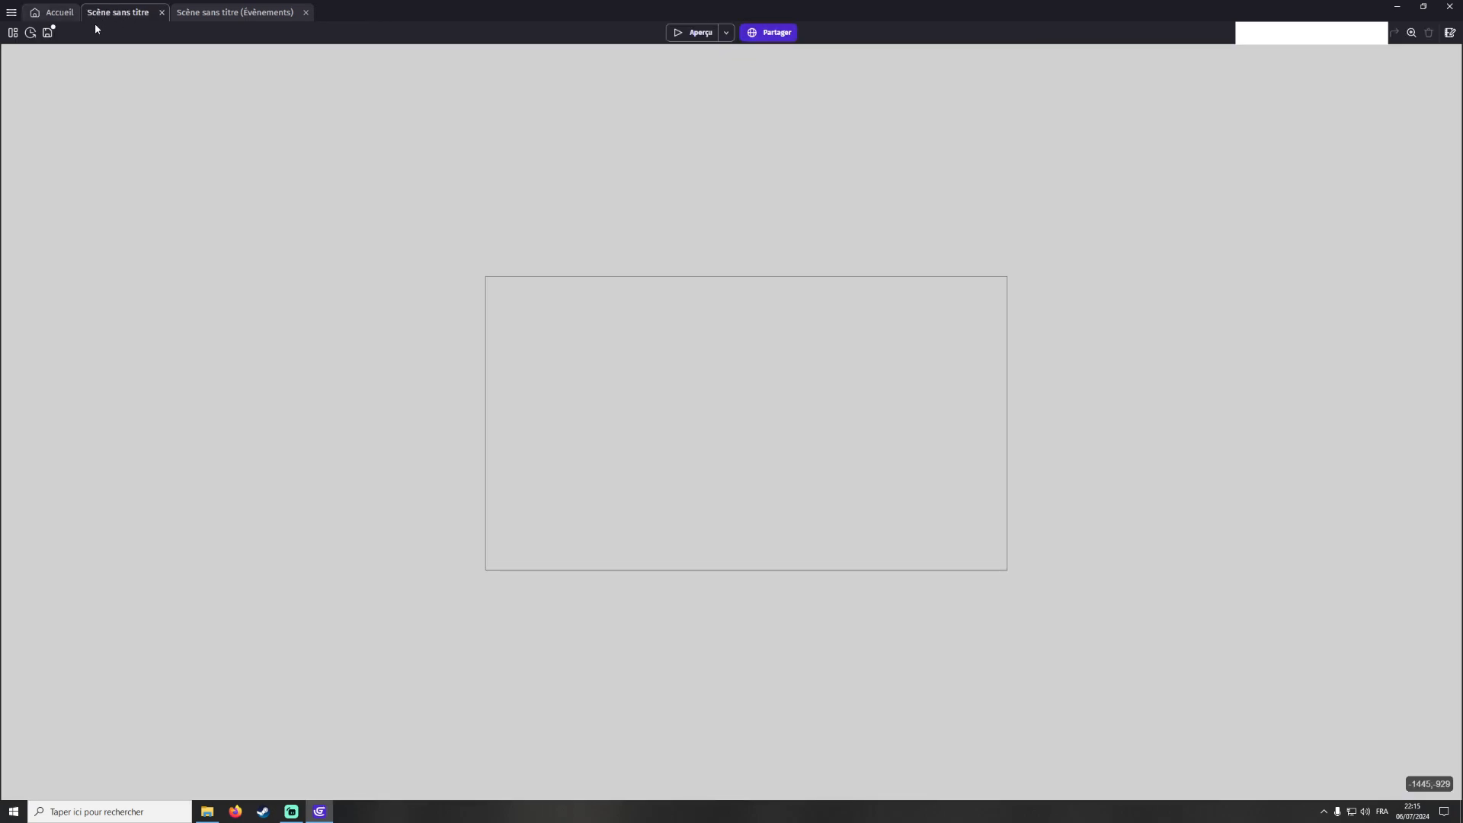
Open the extension search from the project manager and browse the list of available extensions
{"action": "left_click", "coordinate": [13, 33]}
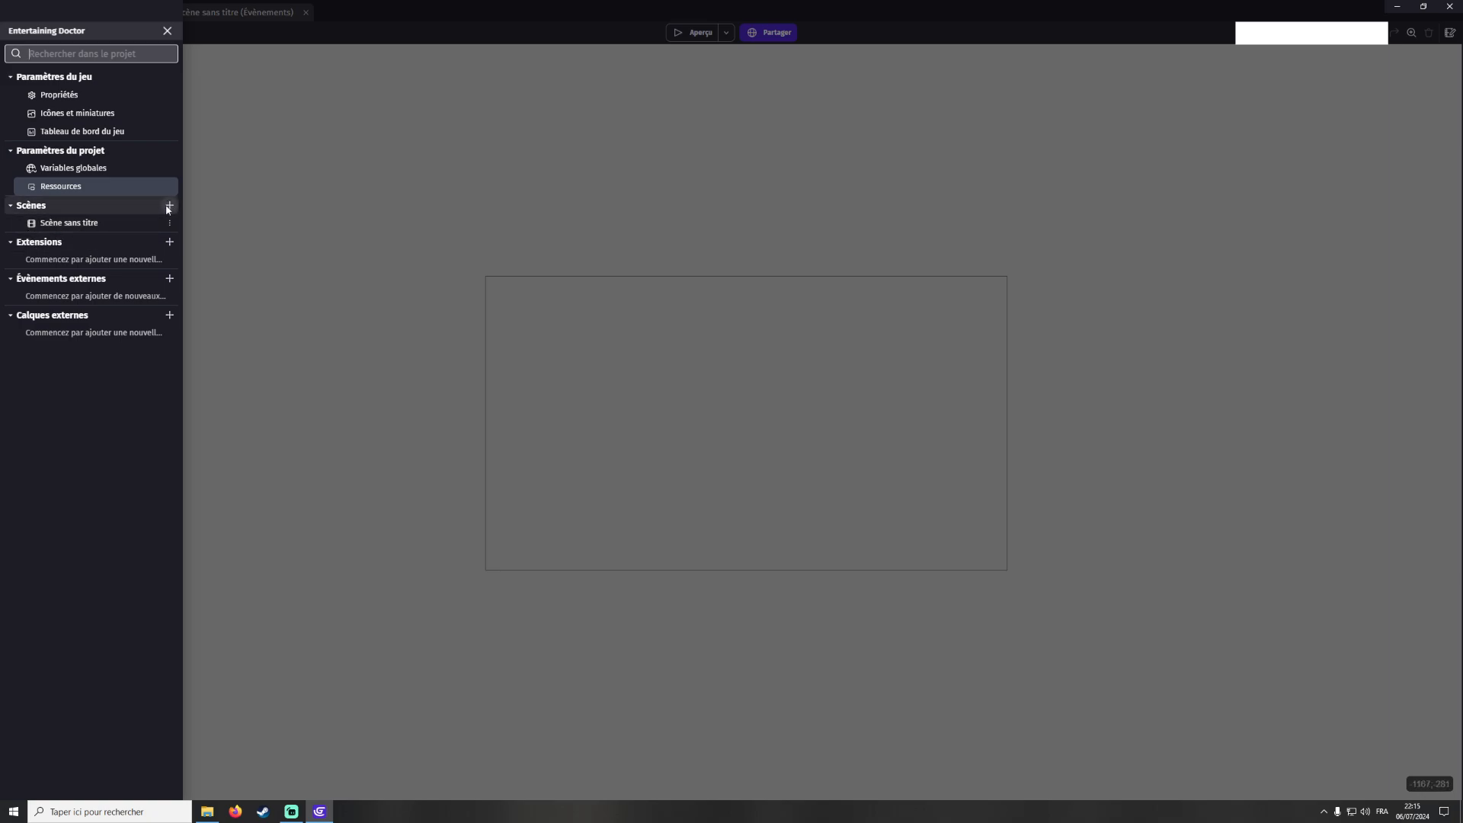
{"action": "left_click", "coordinate": [169, 241]}
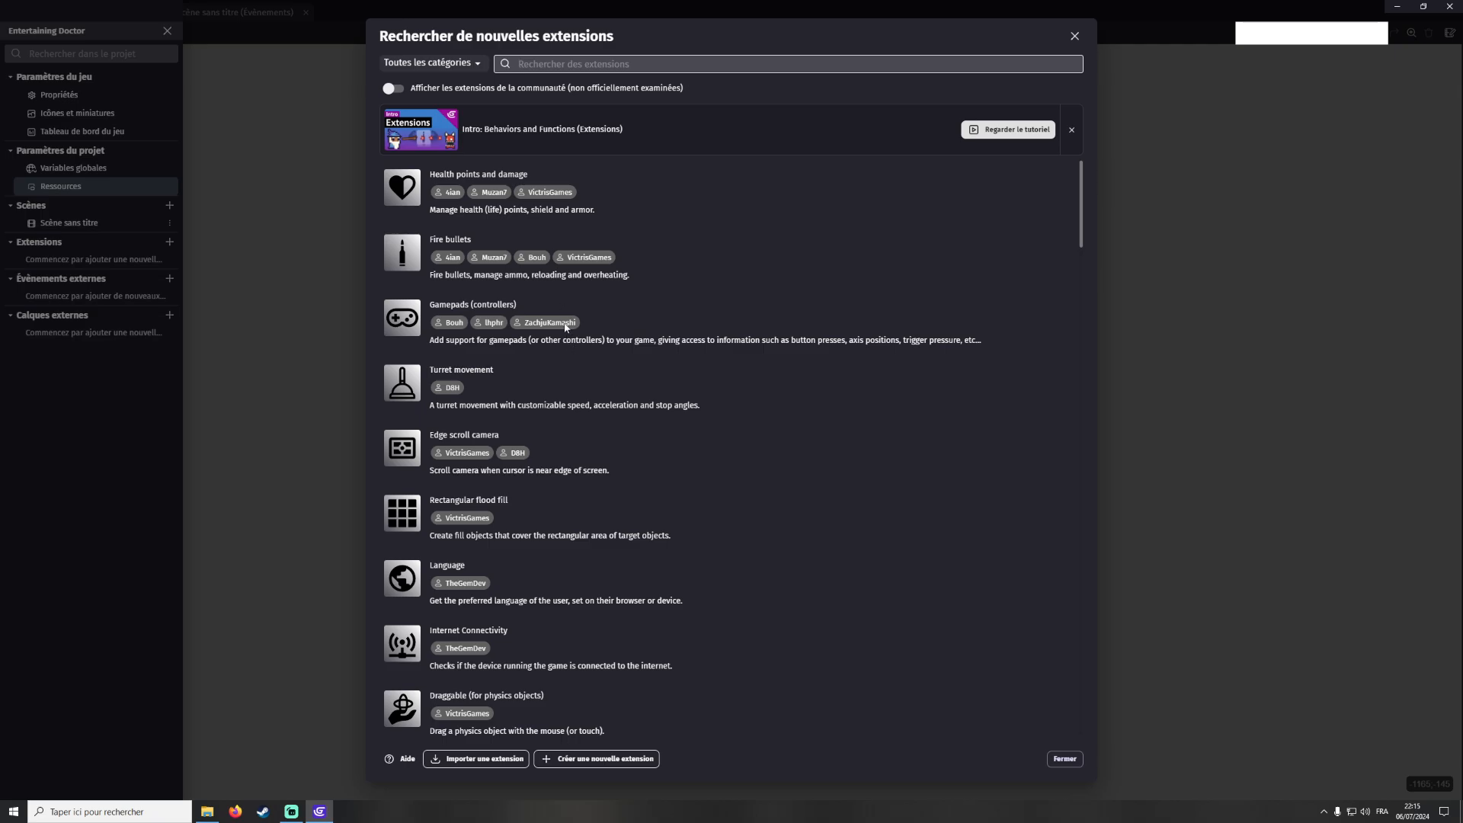
{"action": "scroll", "coordinate": [495, 248], "scroll_direction": "down", "scroll_amount": 5}
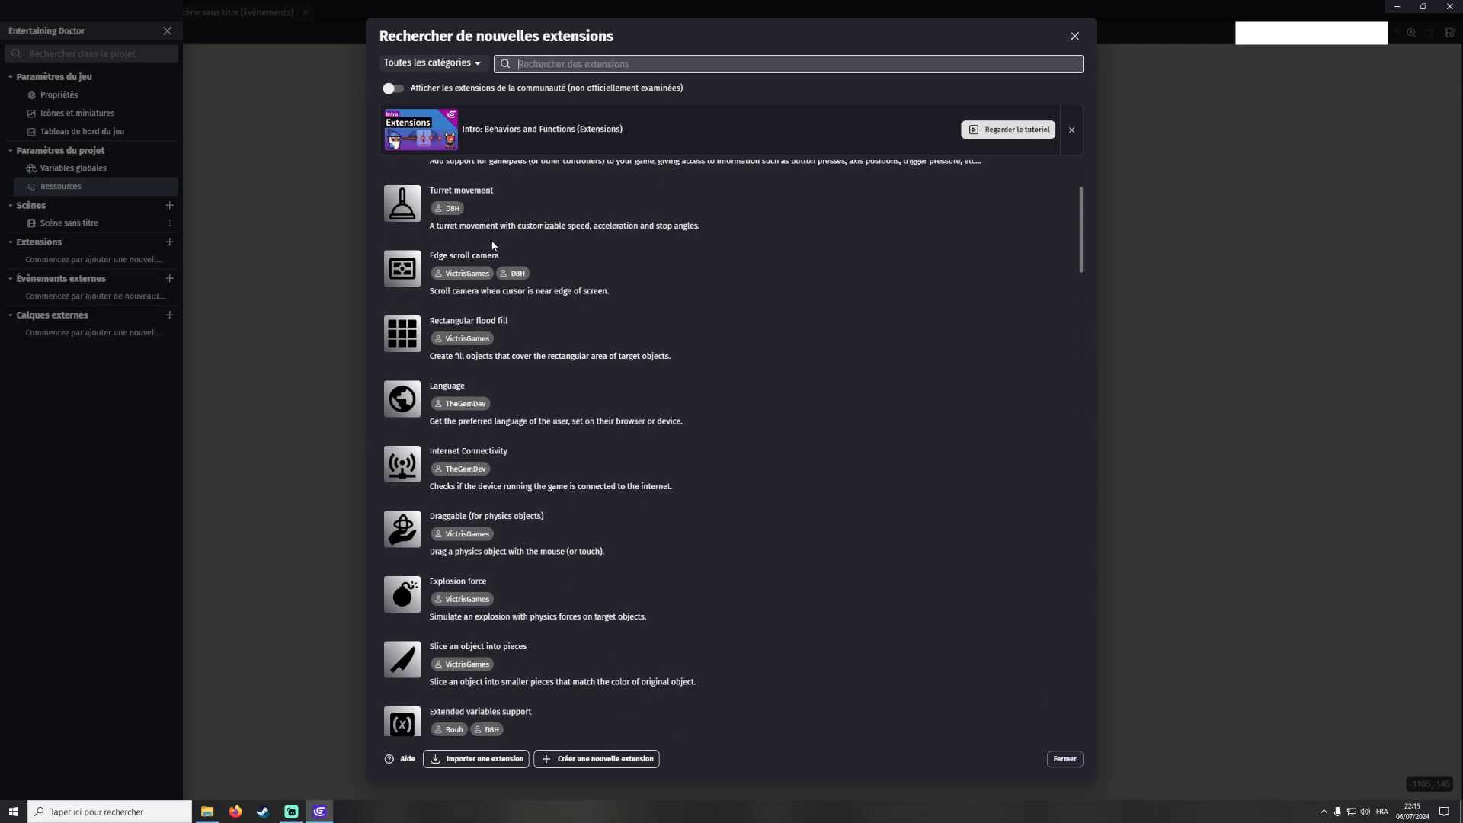
{"action": "scroll", "coordinate": [503, 263], "scroll_direction": "up", "scroll_amount": 3}
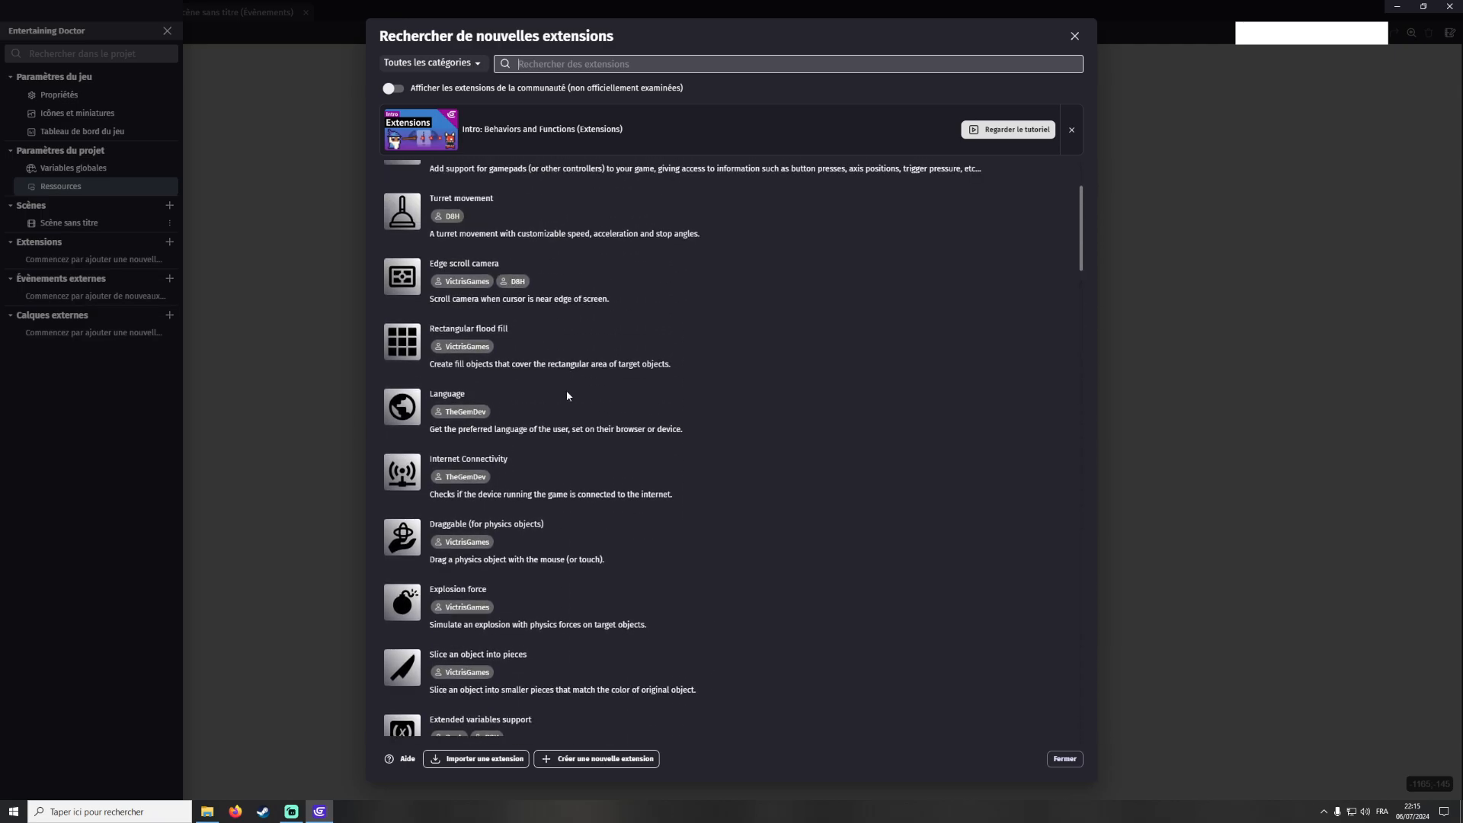
{"action": "scroll", "coordinate": [566, 390], "scroll_direction": "up", "scroll_amount": 2}
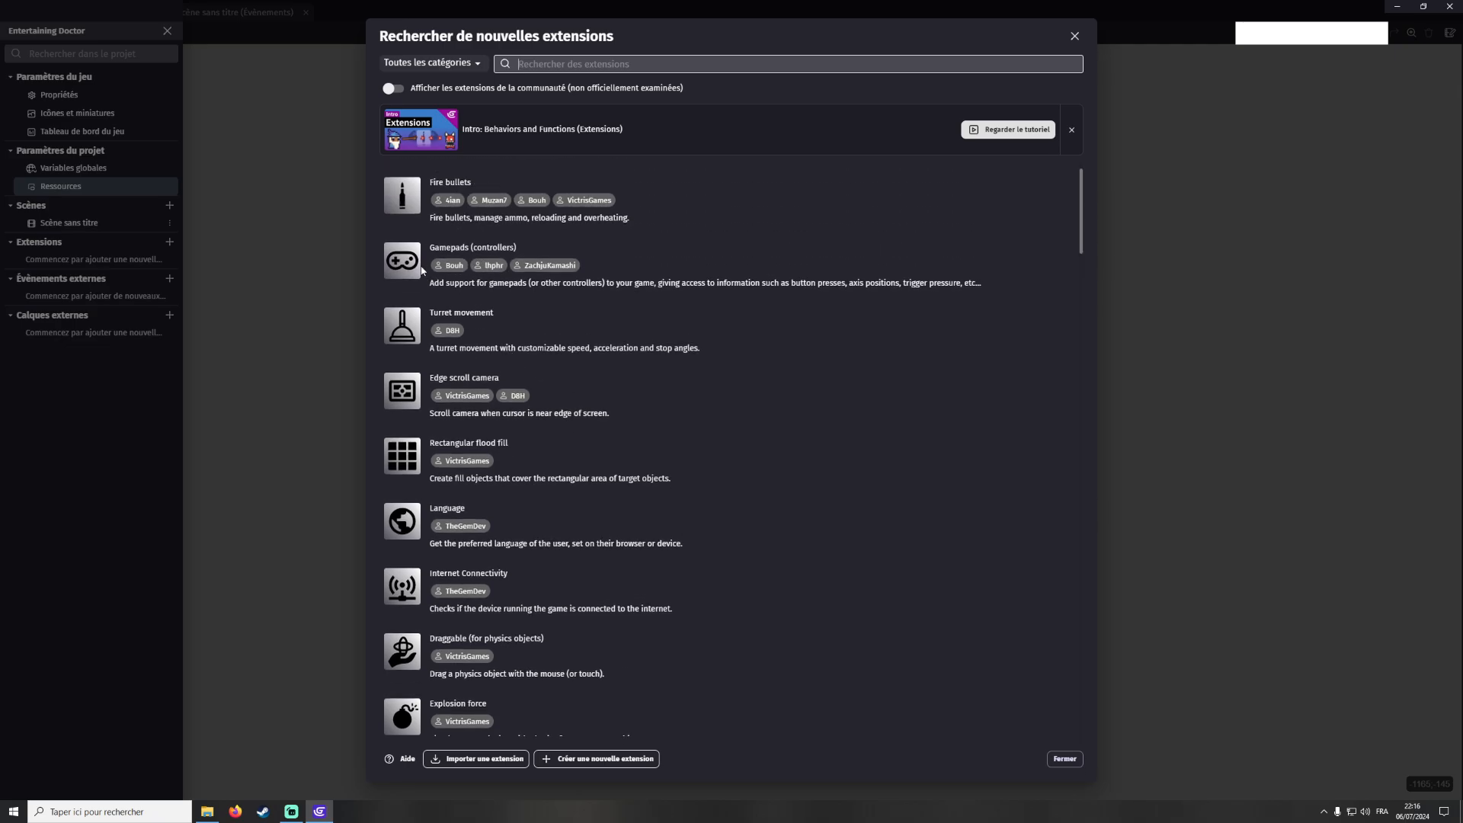
{"action": "scroll", "coordinate": [510, 313], "scroll_direction": "down", "scroll_amount": 7}
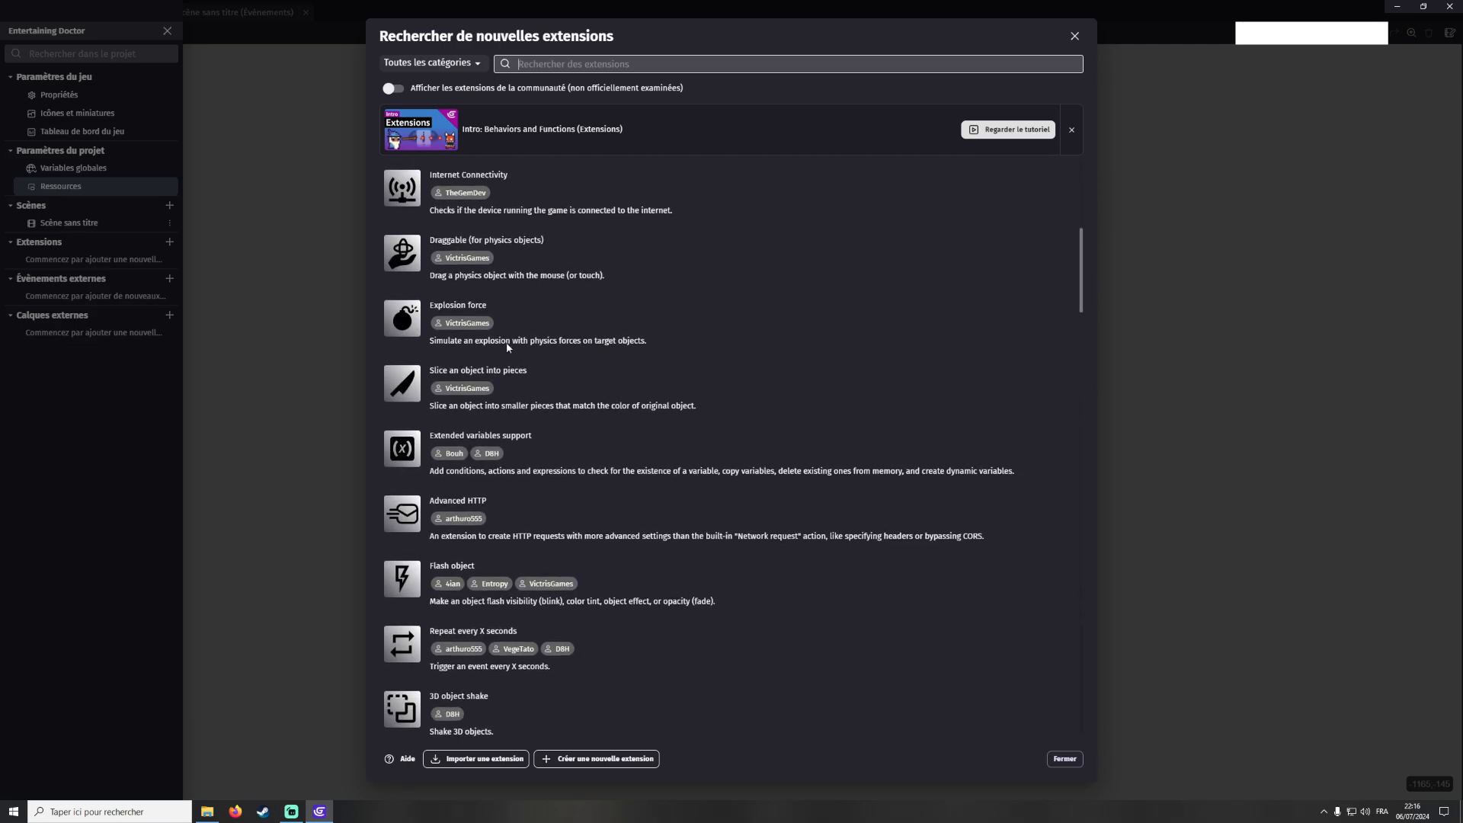
{"action": "scroll", "coordinate": [430, 427], "scroll_direction": "down", "scroll_amount": 2}
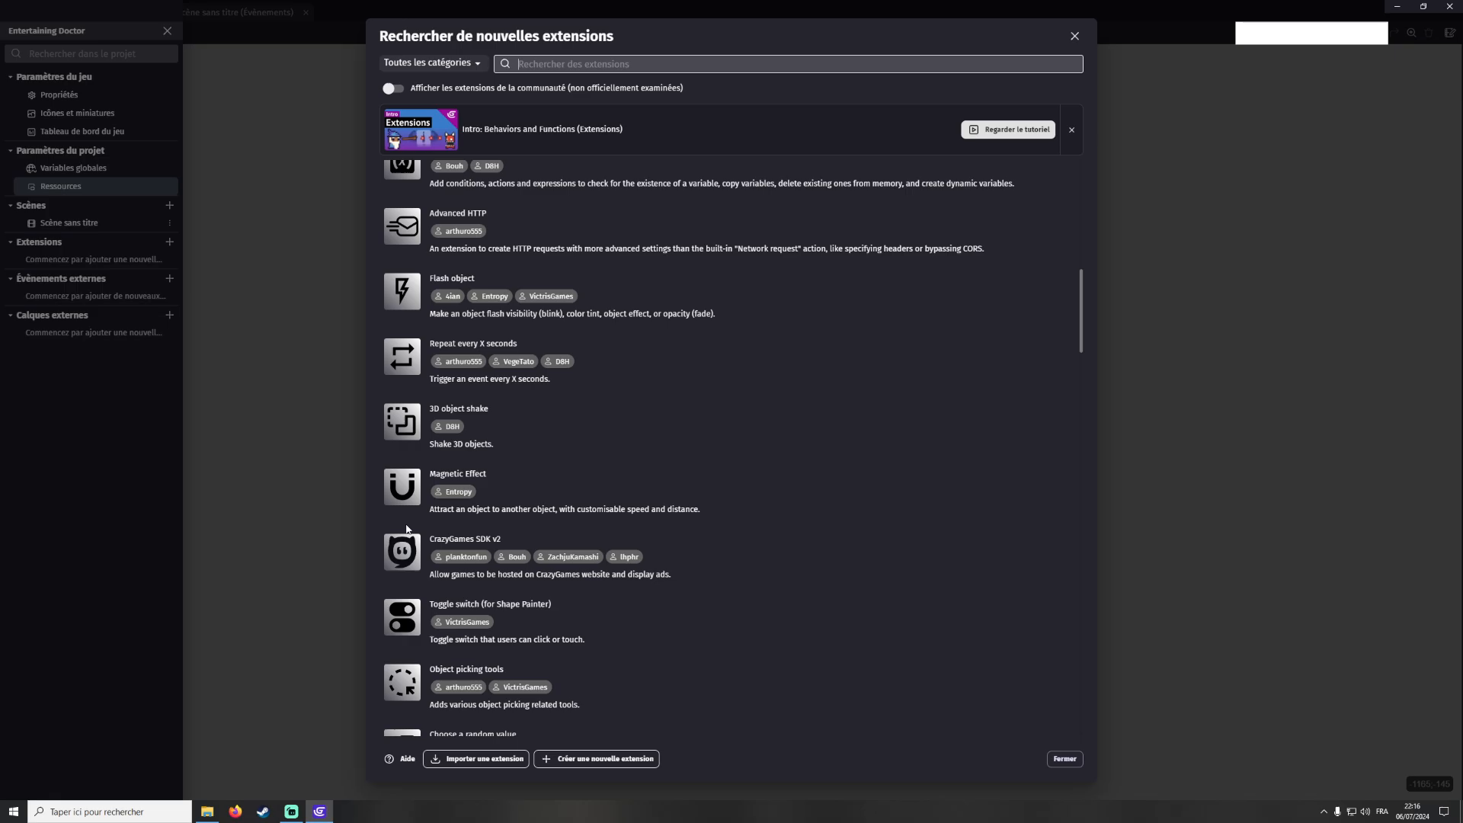
{"action": "scroll", "coordinate": [408, 532], "scroll_direction": "down", "scroll_amount": 2}
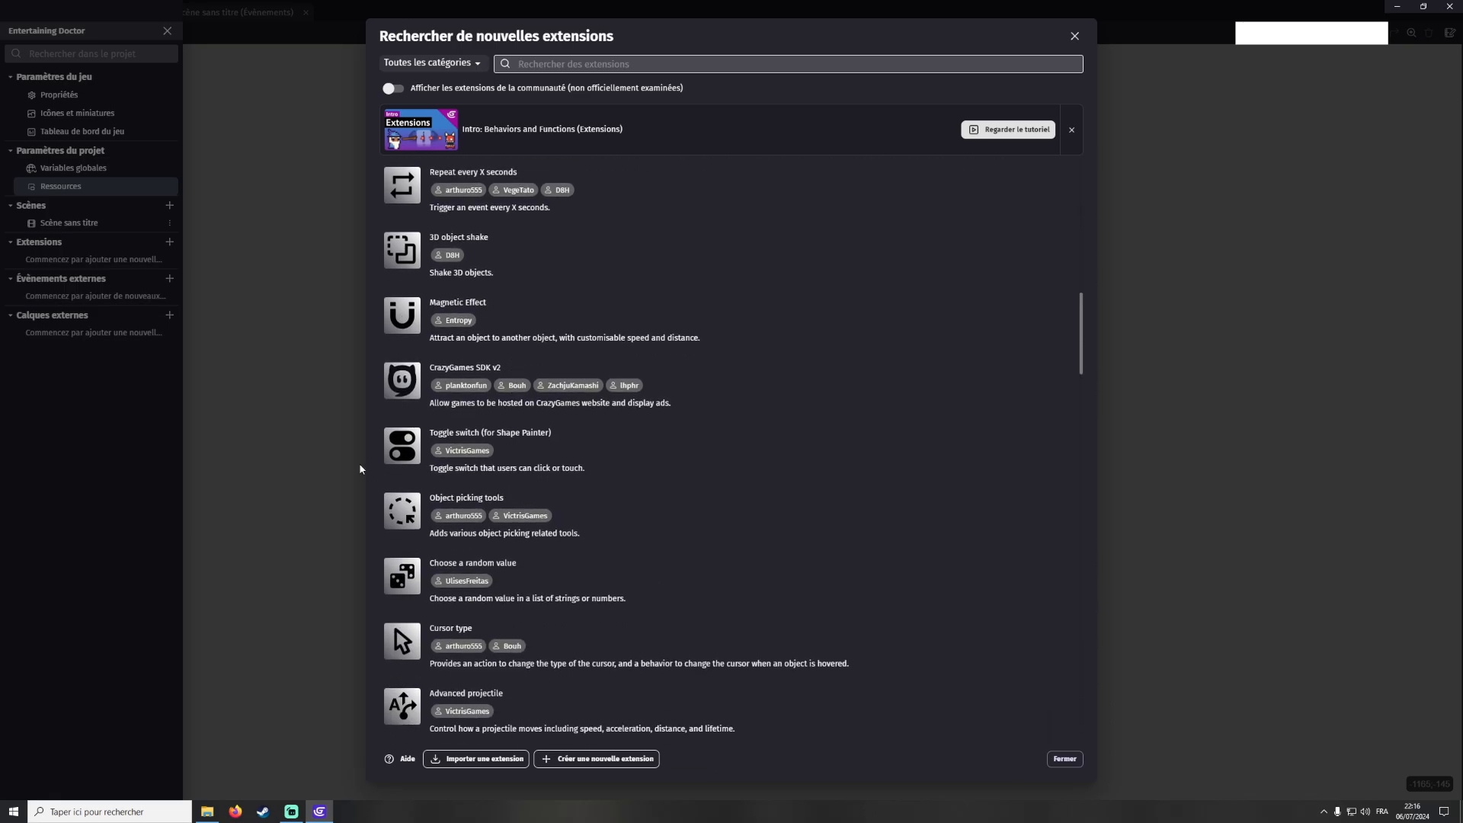
{"action": "scroll", "coordinate": [474, 482], "scroll_direction": "down", "scroll_amount": 3}
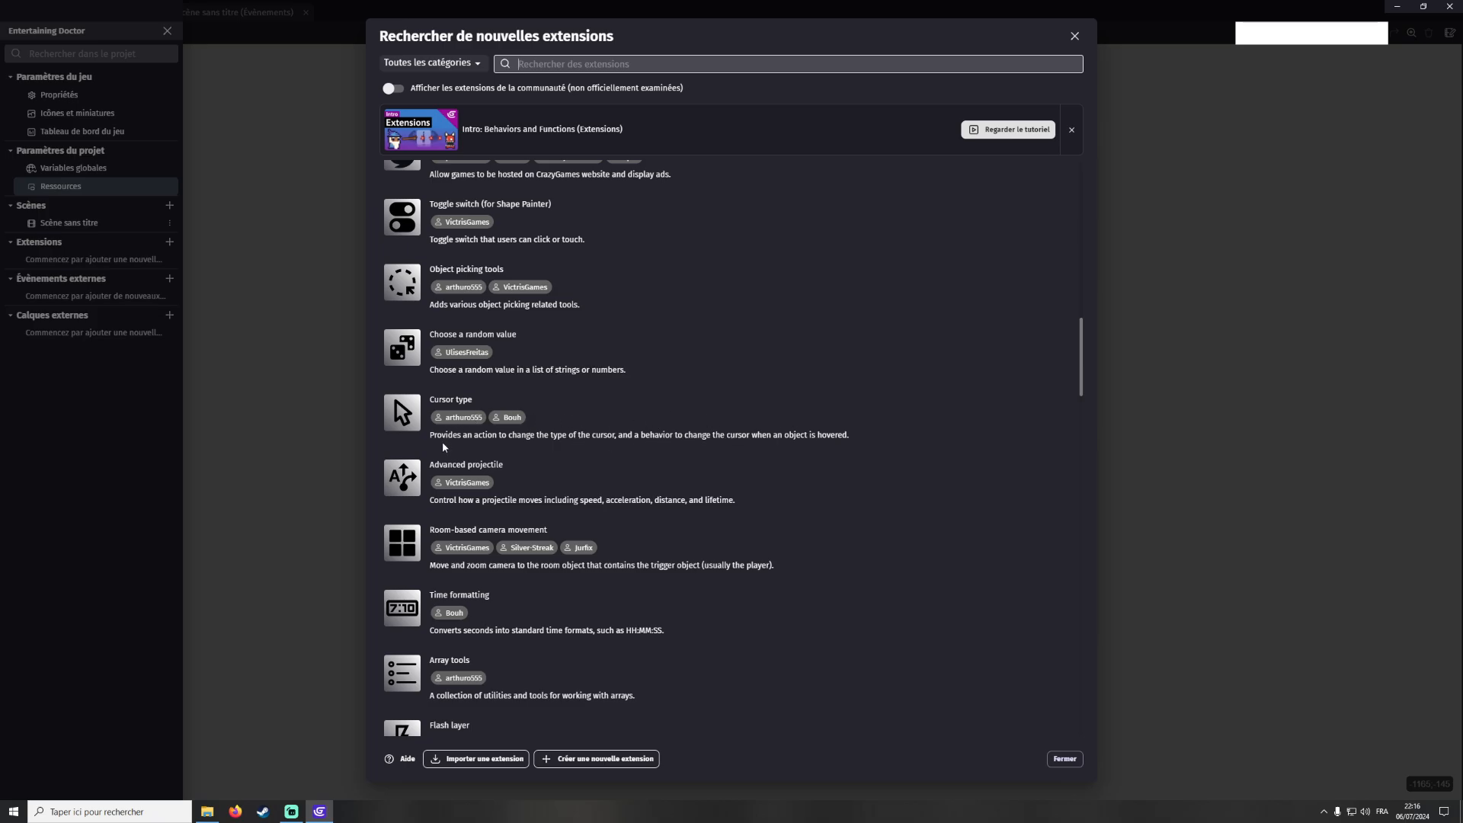
{"action": "scroll", "coordinate": [443, 446], "scroll_direction": "down", "scroll_amount": 4}
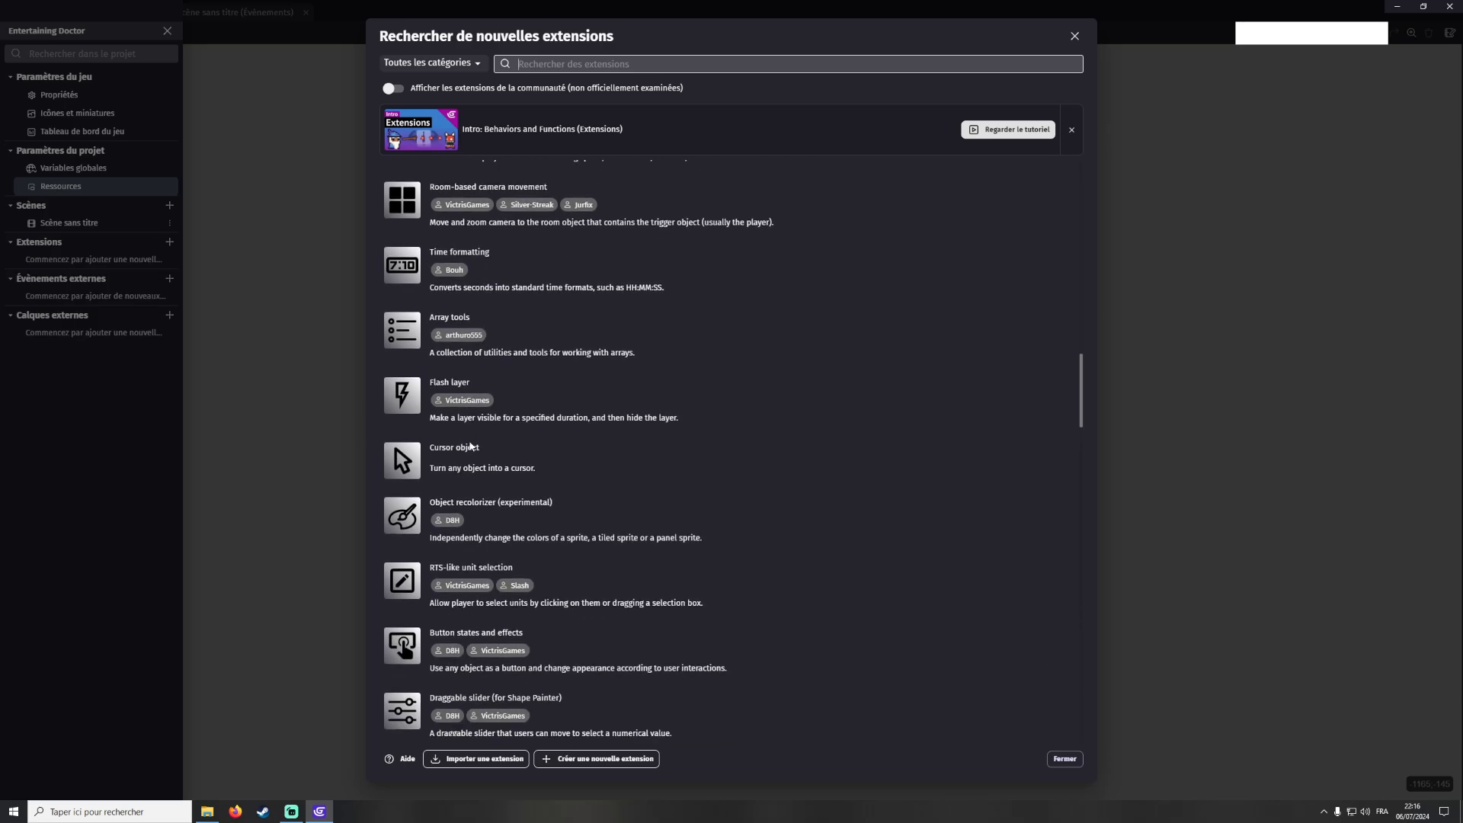
{"action": "scroll", "coordinate": [627, 488], "scroll_direction": "down", "scroll_amount": 12}
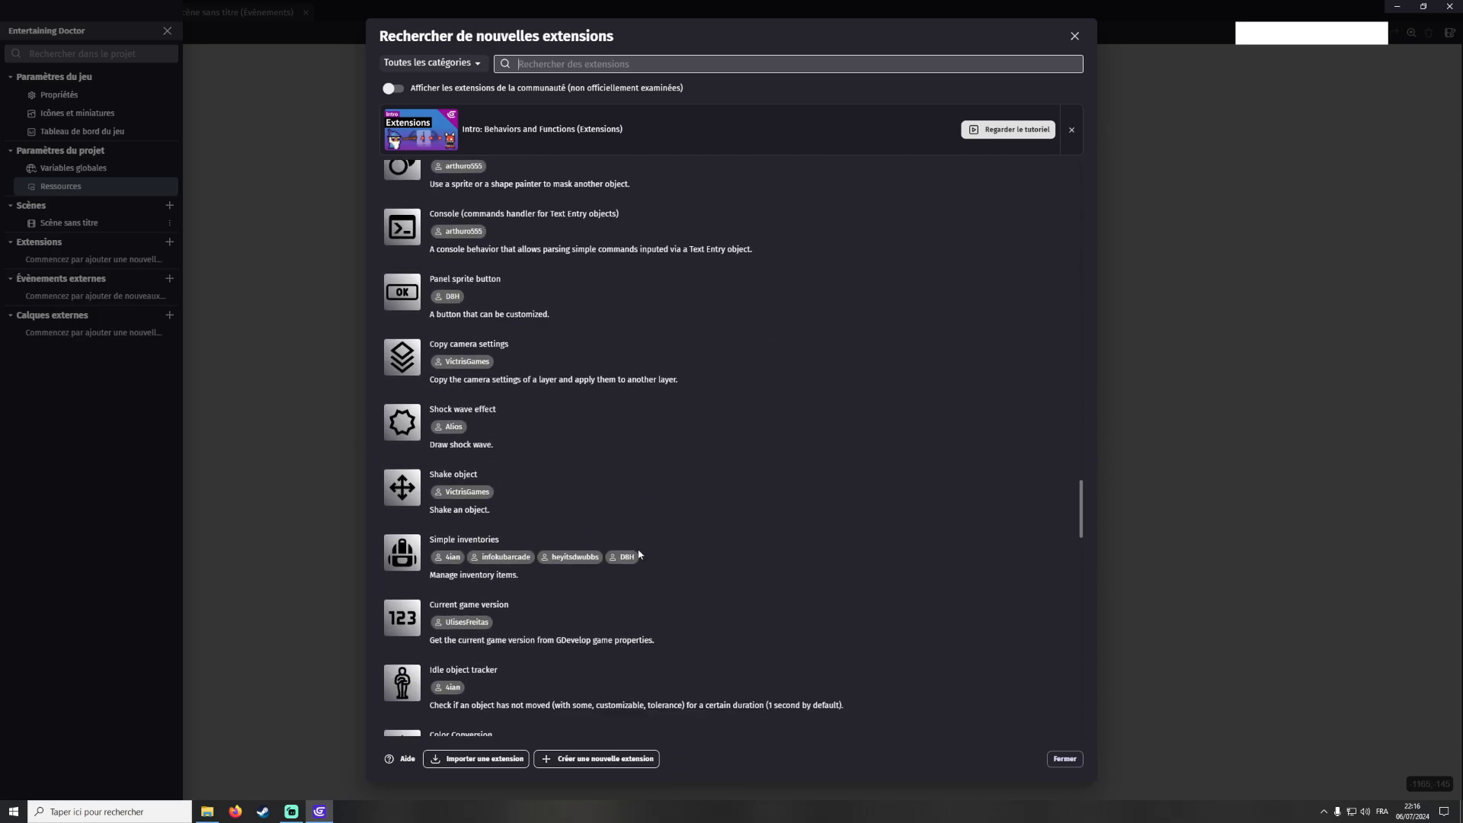
{"action": "scroll", "coordinate": [1079, 504], "scroll_direction": "down", "scroll_amount": 10}
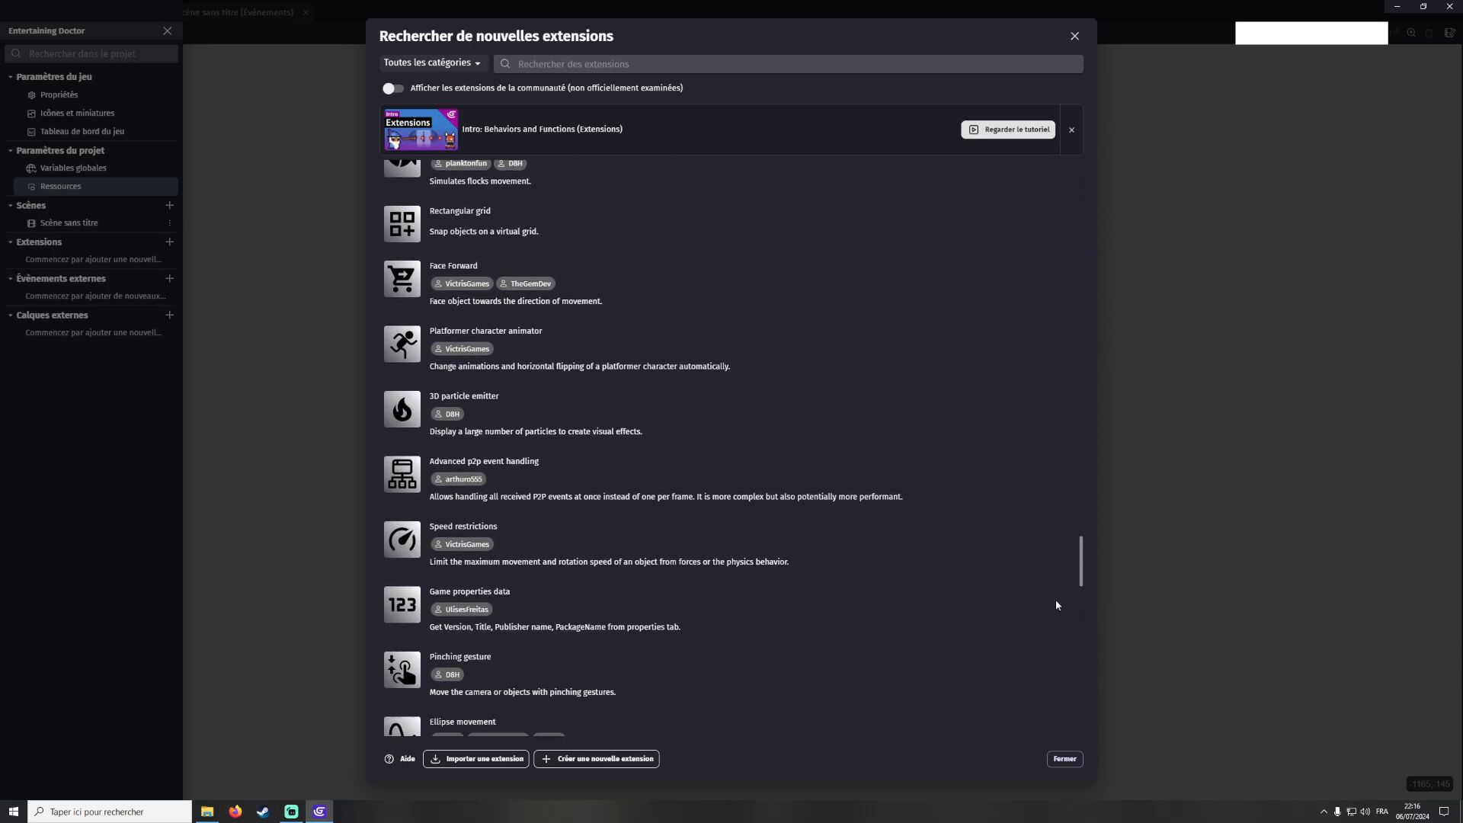
{"action": "scroll", "coordinate": [1033, 652], "scroll_direction": "down", "scroll_amount": 10}
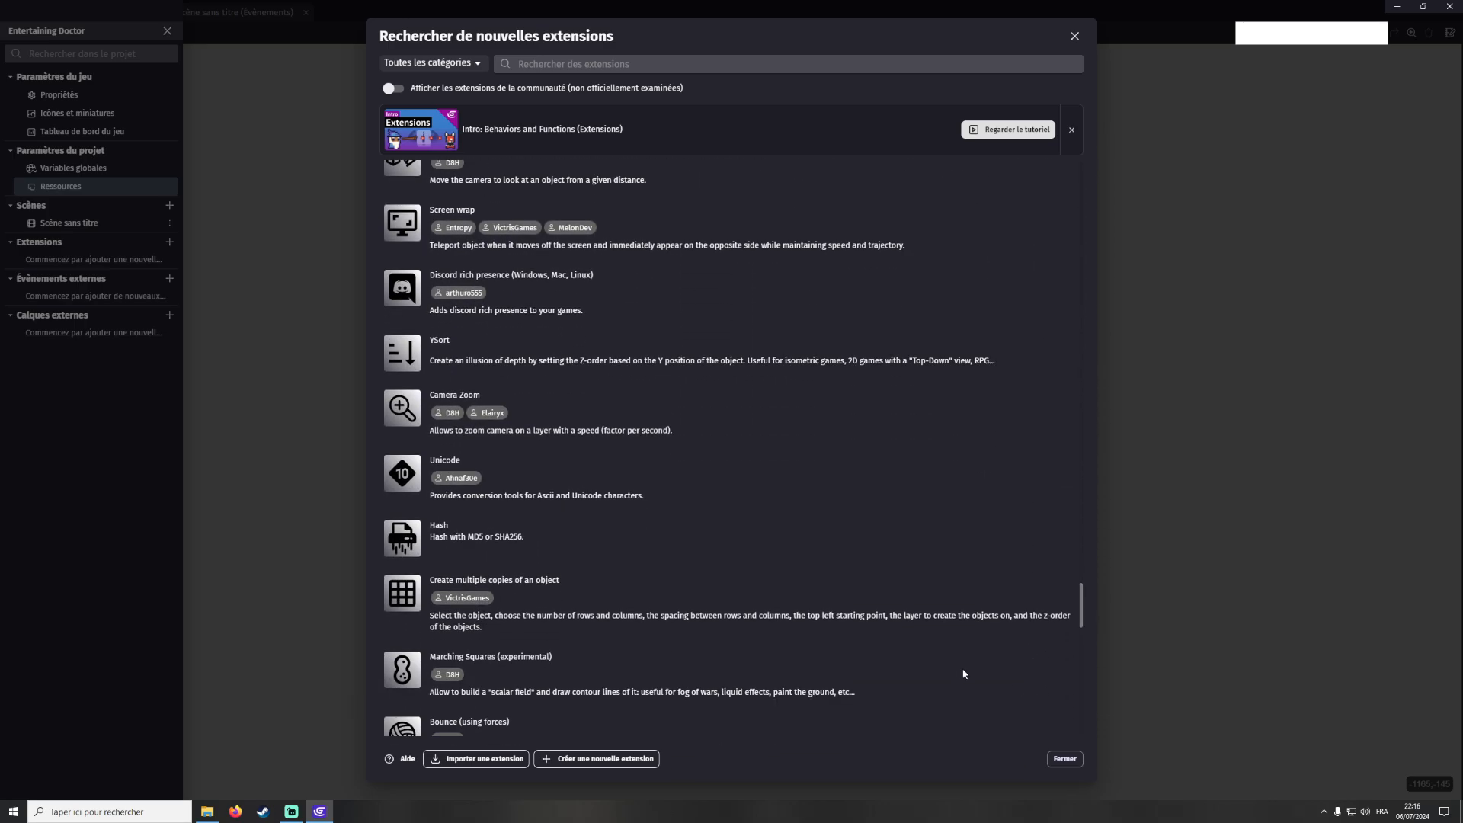
{"action": "left_click", "coordinate": [1058, 758]}
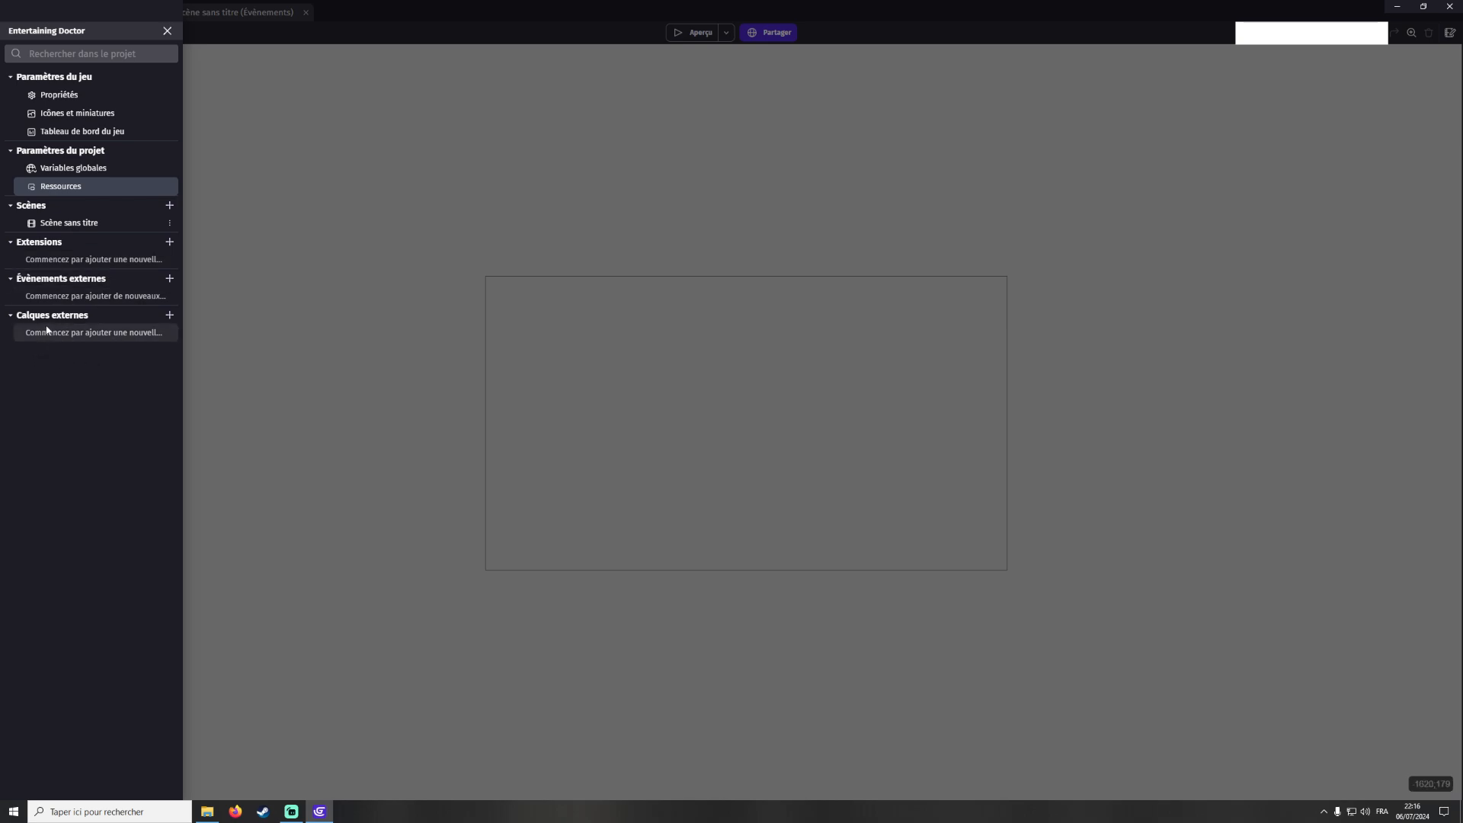
Rename the untitled scene as 1
{"action": "left_click", "coordinate": [244, 186]}
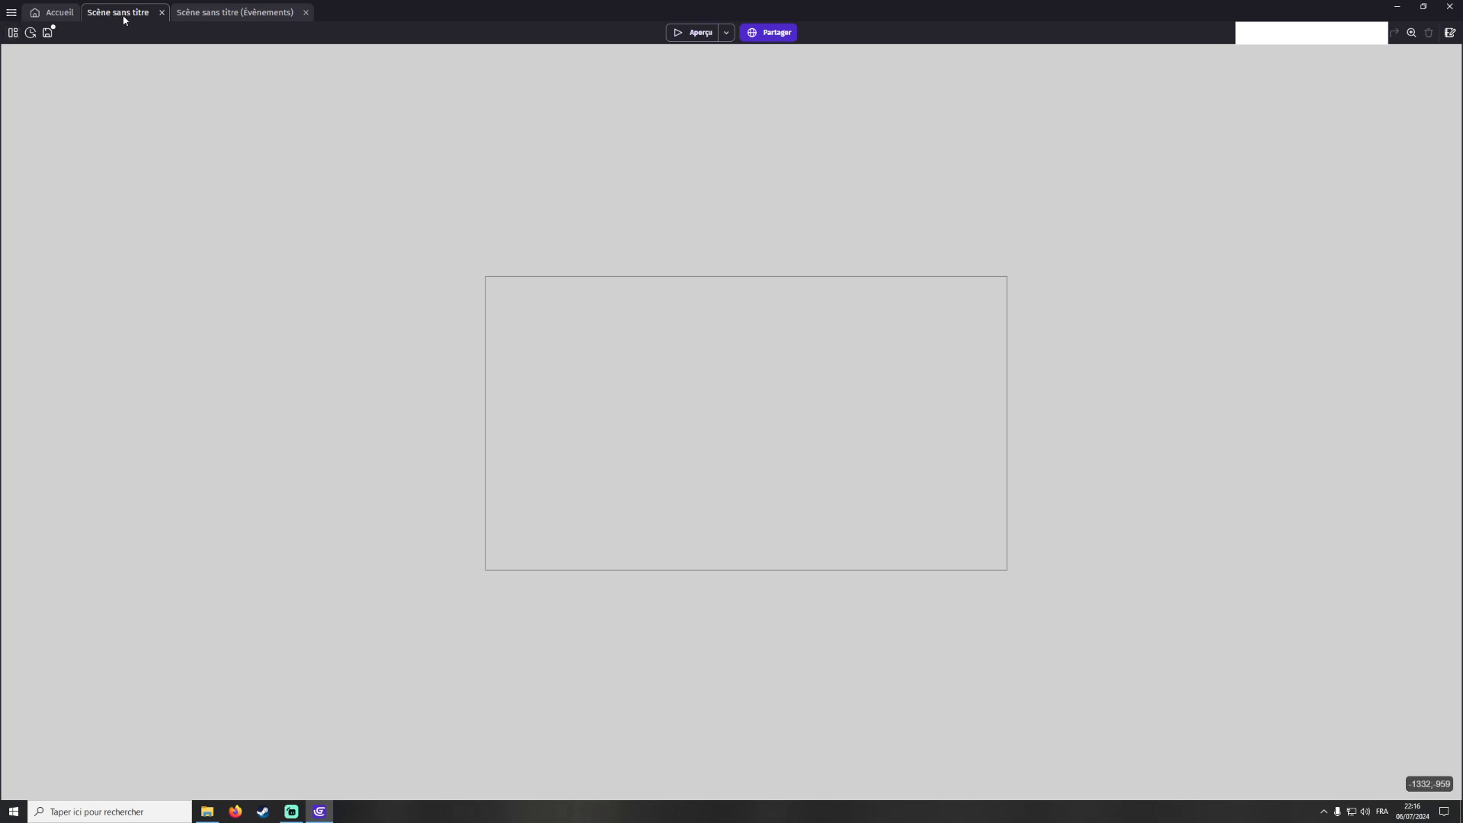
{"action": "left_click", "coordinate": [251, 13]}
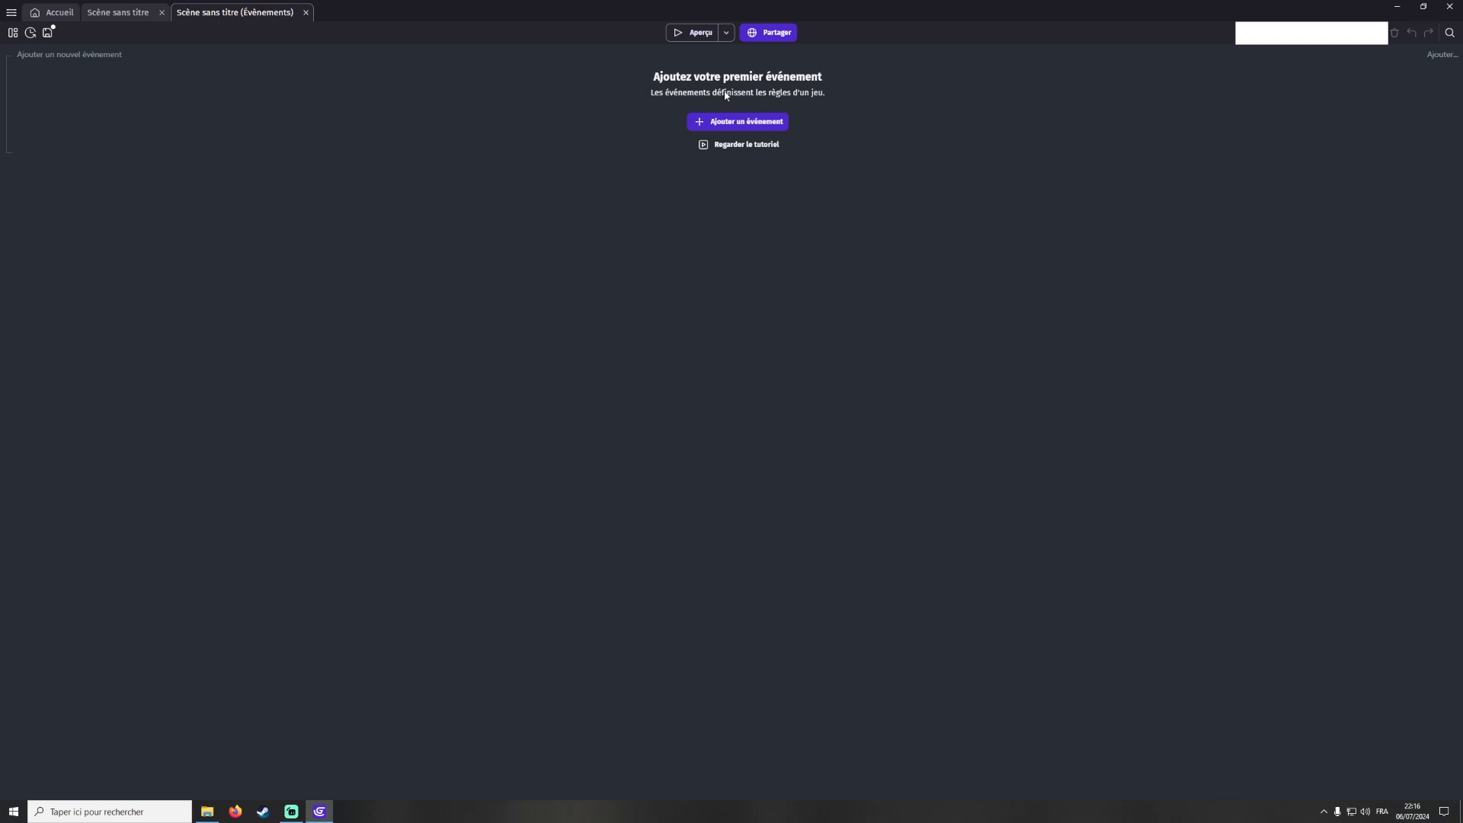
{"action": "left_click", "coordinate": [145, 13]}
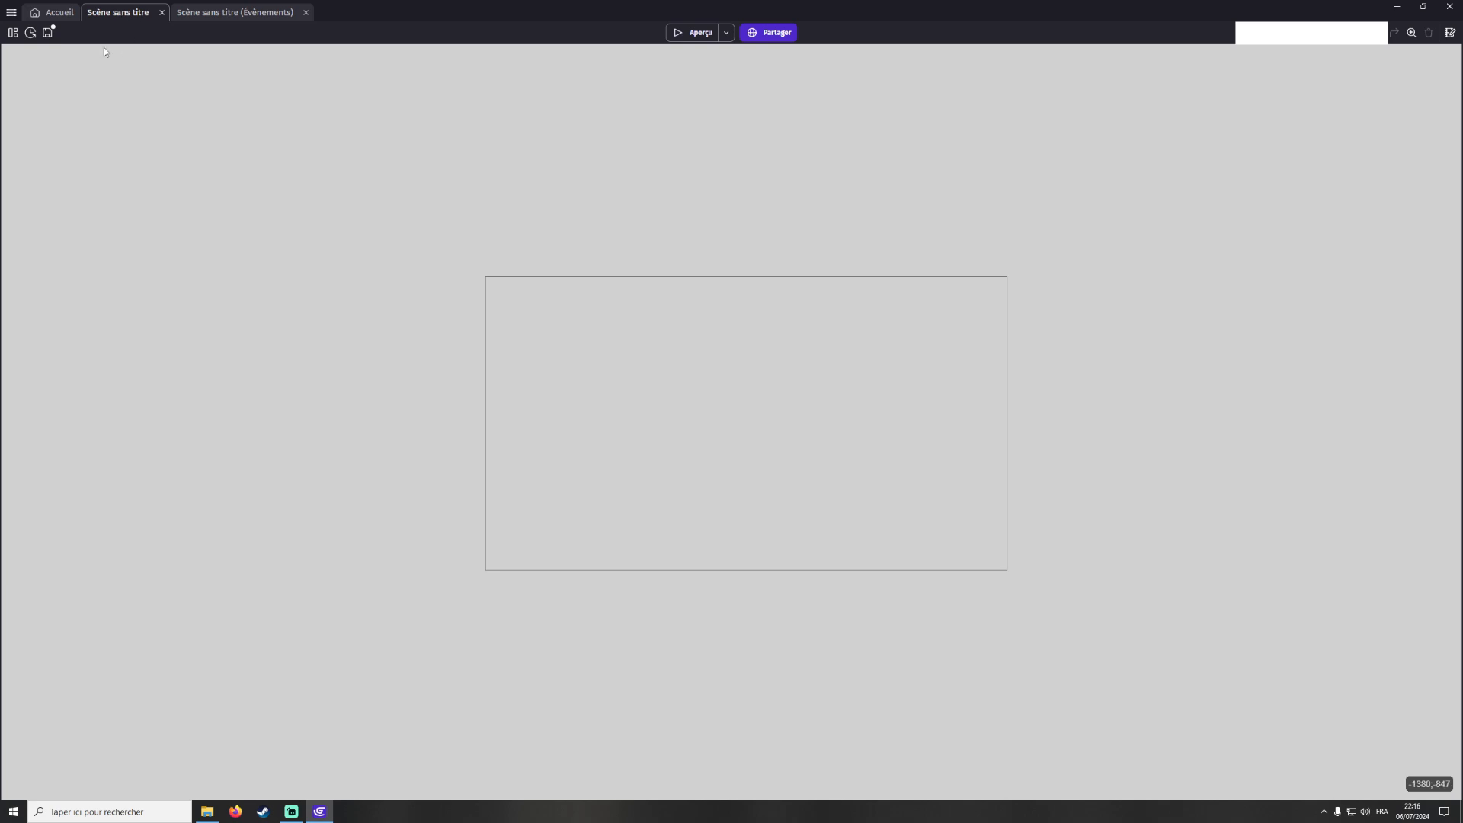
{"action": "left_click", "coordinate": [12, 34]}
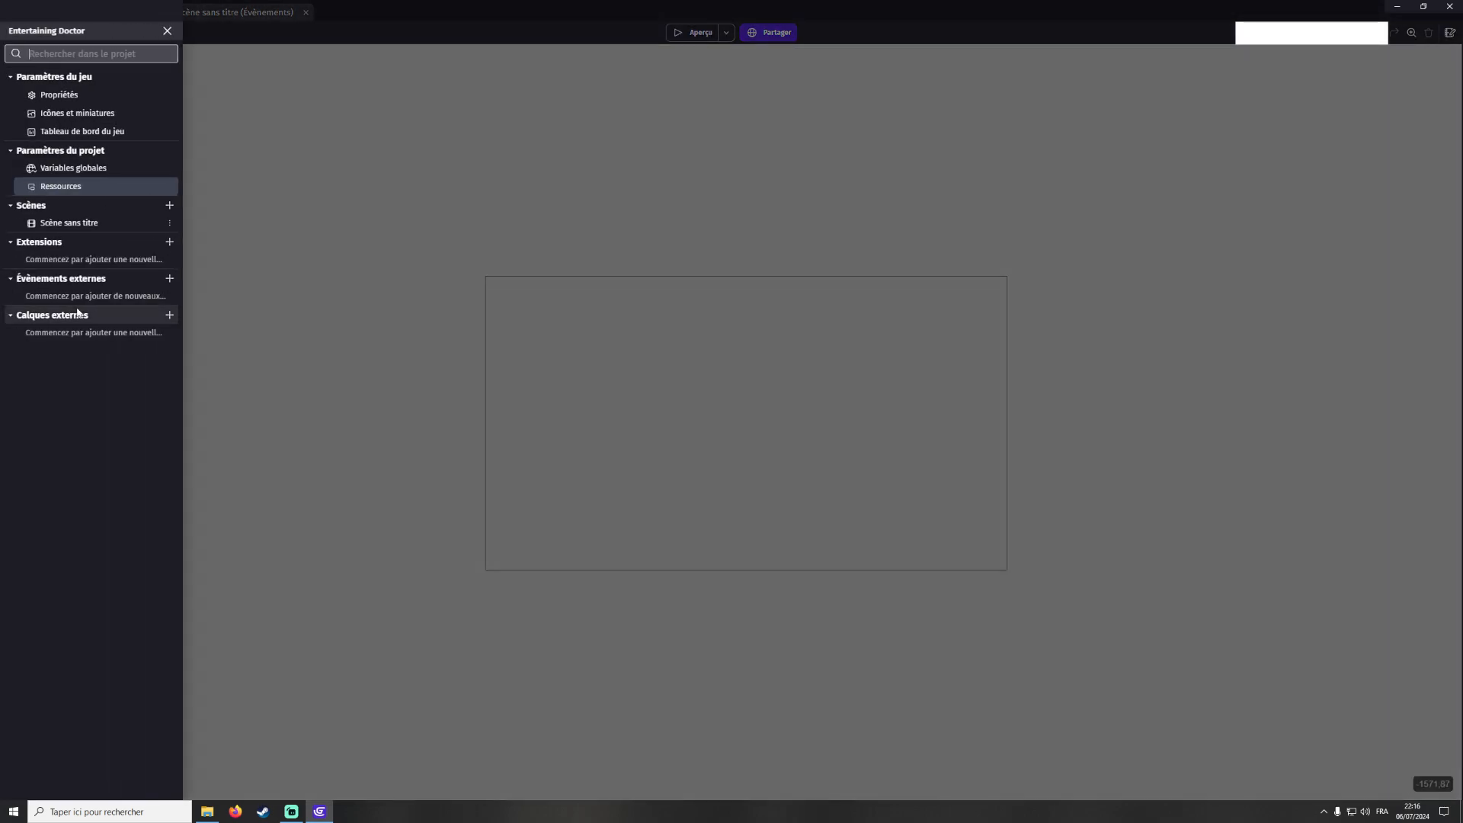
{"action": "left_click", "coordinate": [168, 223]}
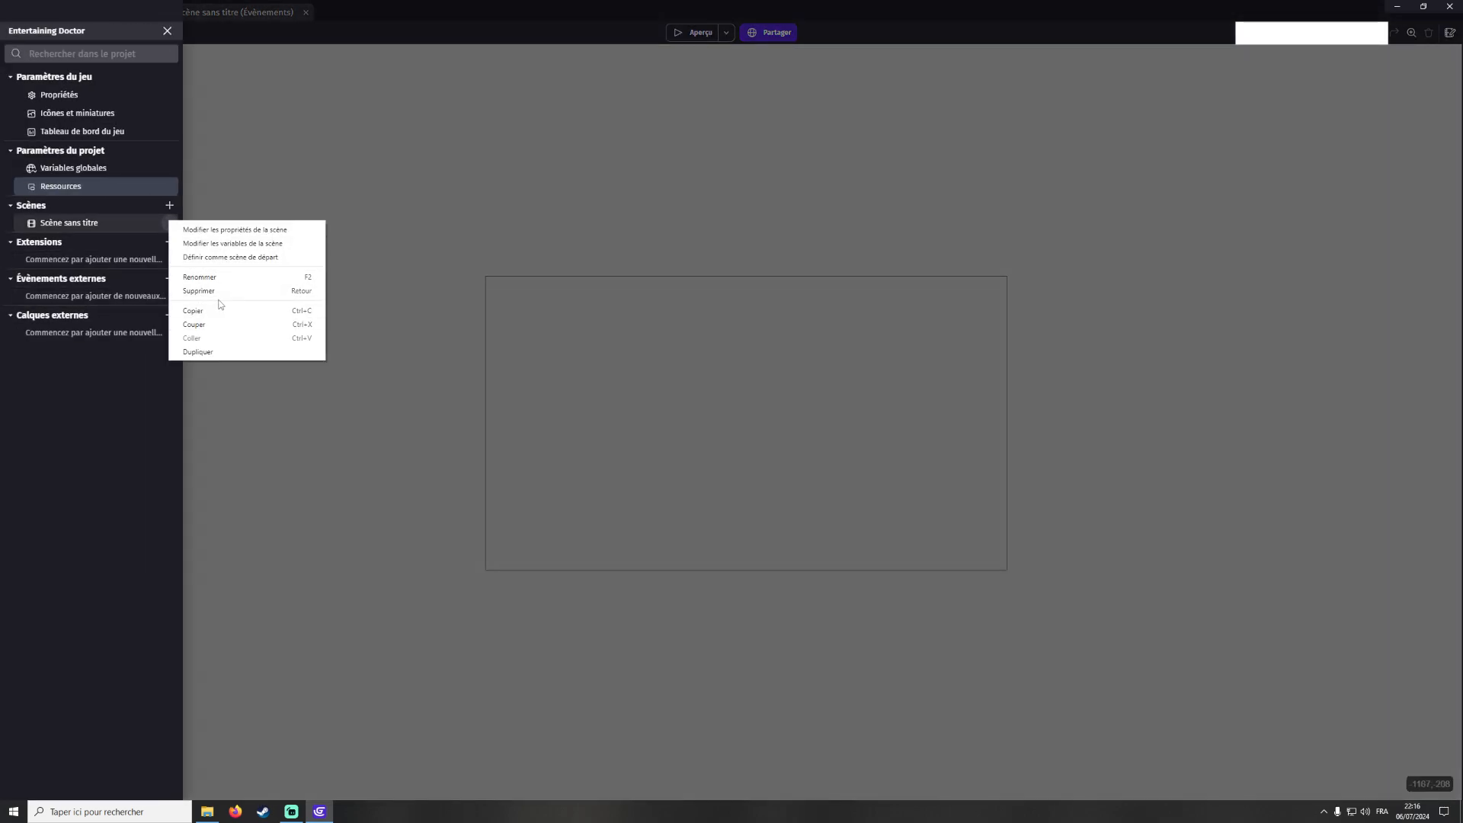
{"action": "left_click", "coordinate": [229, 278]}
{"action": "type", "text": "1"}
{"action": "left_click", "coordinate": [244, 259]}
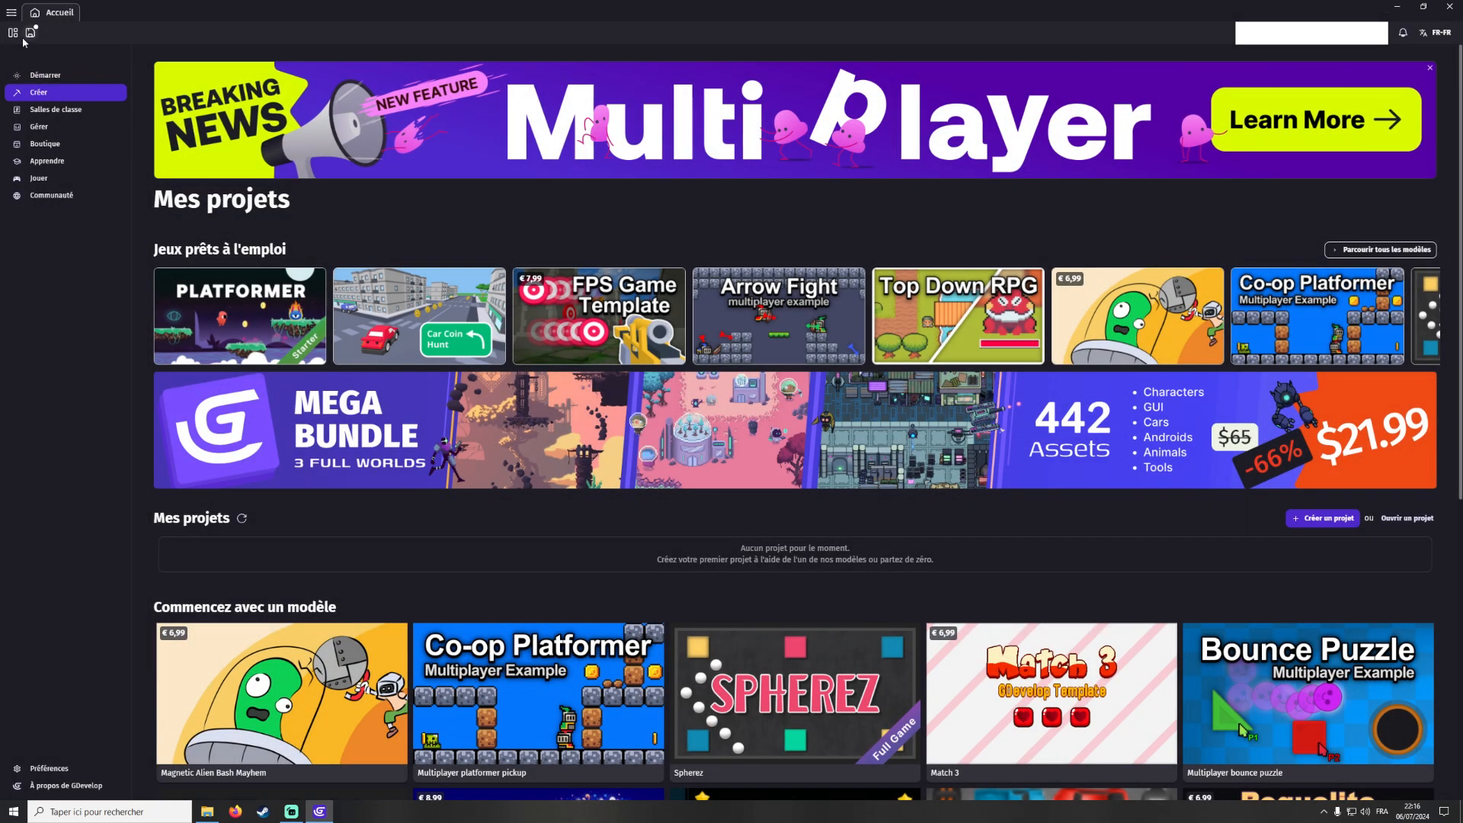
Open scene 1 and look over its layout and events tabs
{"action": "left_click", "coordinate": [30, 32]}
{"action": "left_click", "coordinate": [67, 223]}
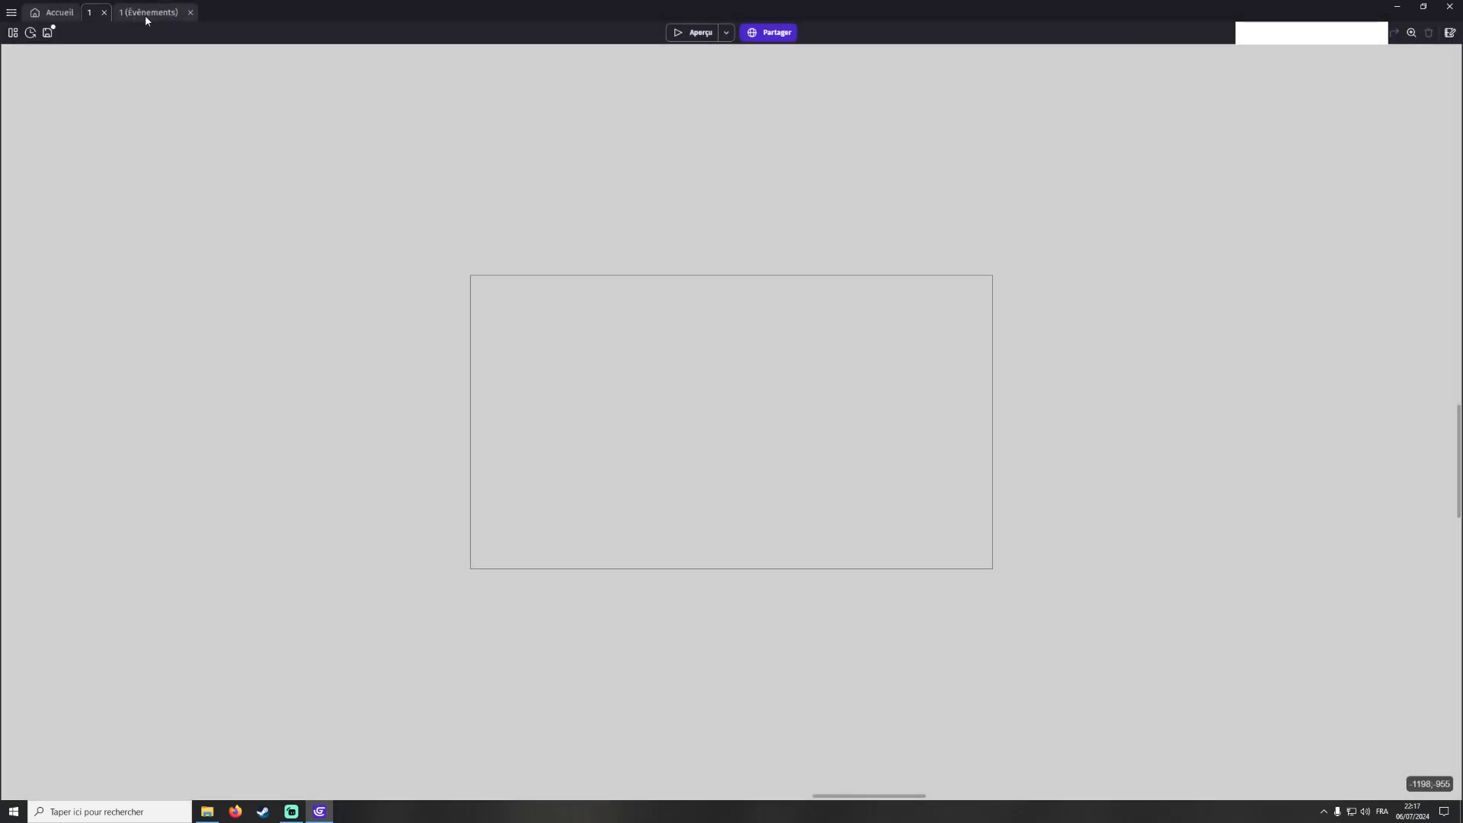
{"action": "left_click", "coordinate": [146, 13]}
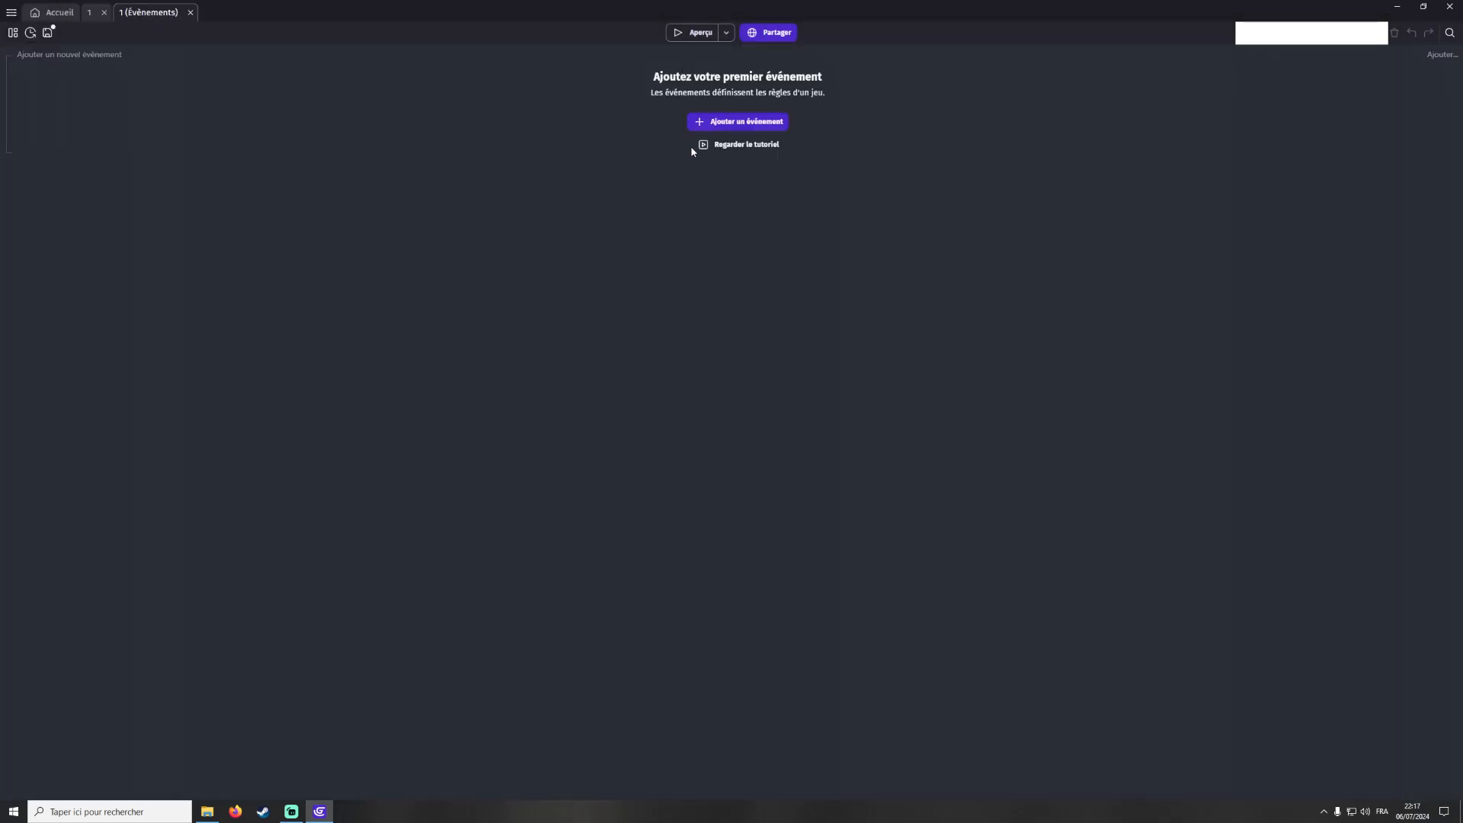
{"action": "left_click", "coordinate": [89, 13]}
{"action": "left_click", "coordinate": [13, 32]}
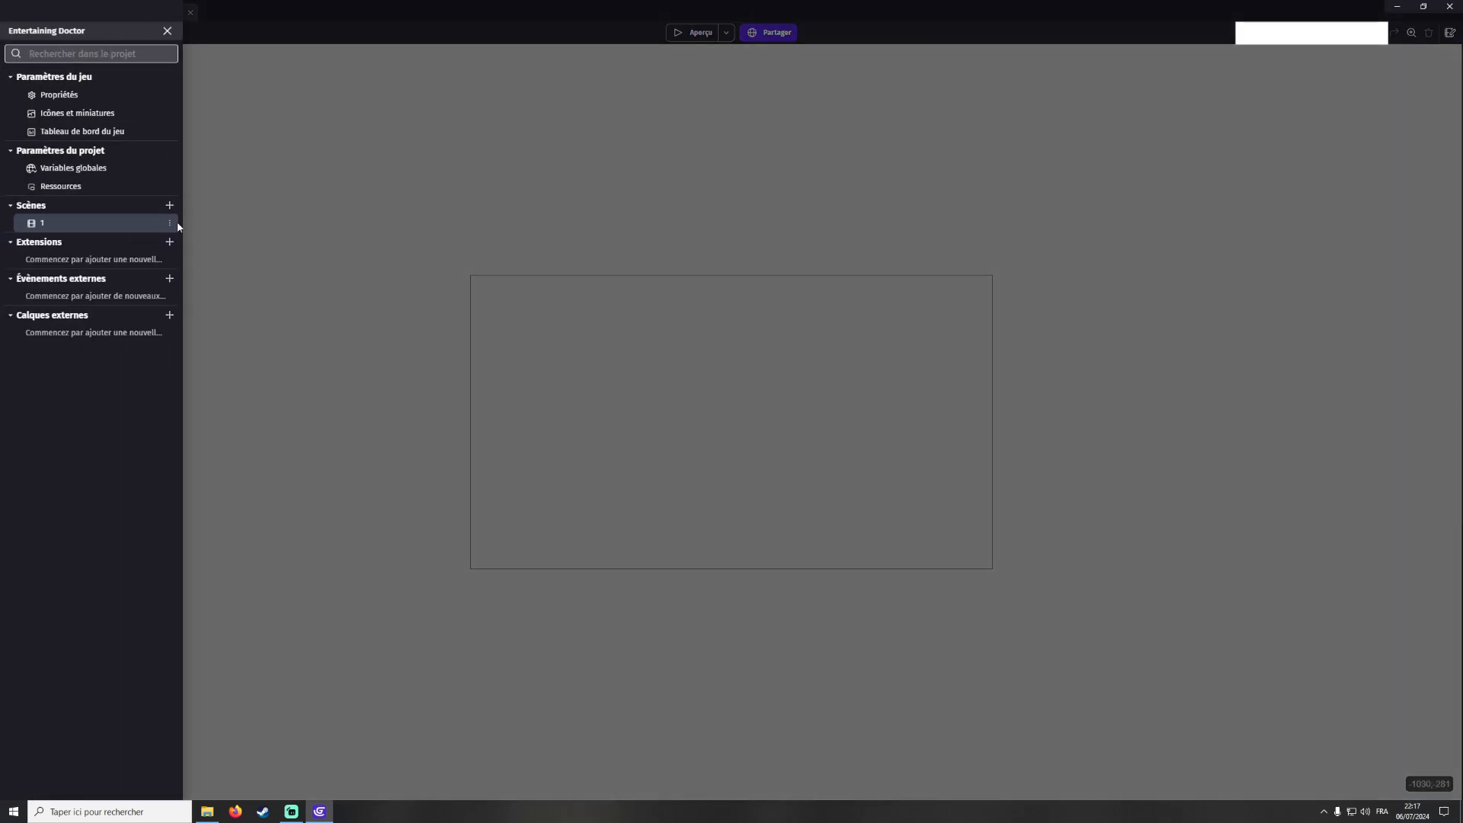
{"action": "left_click", "coordinate": [305, 252]}
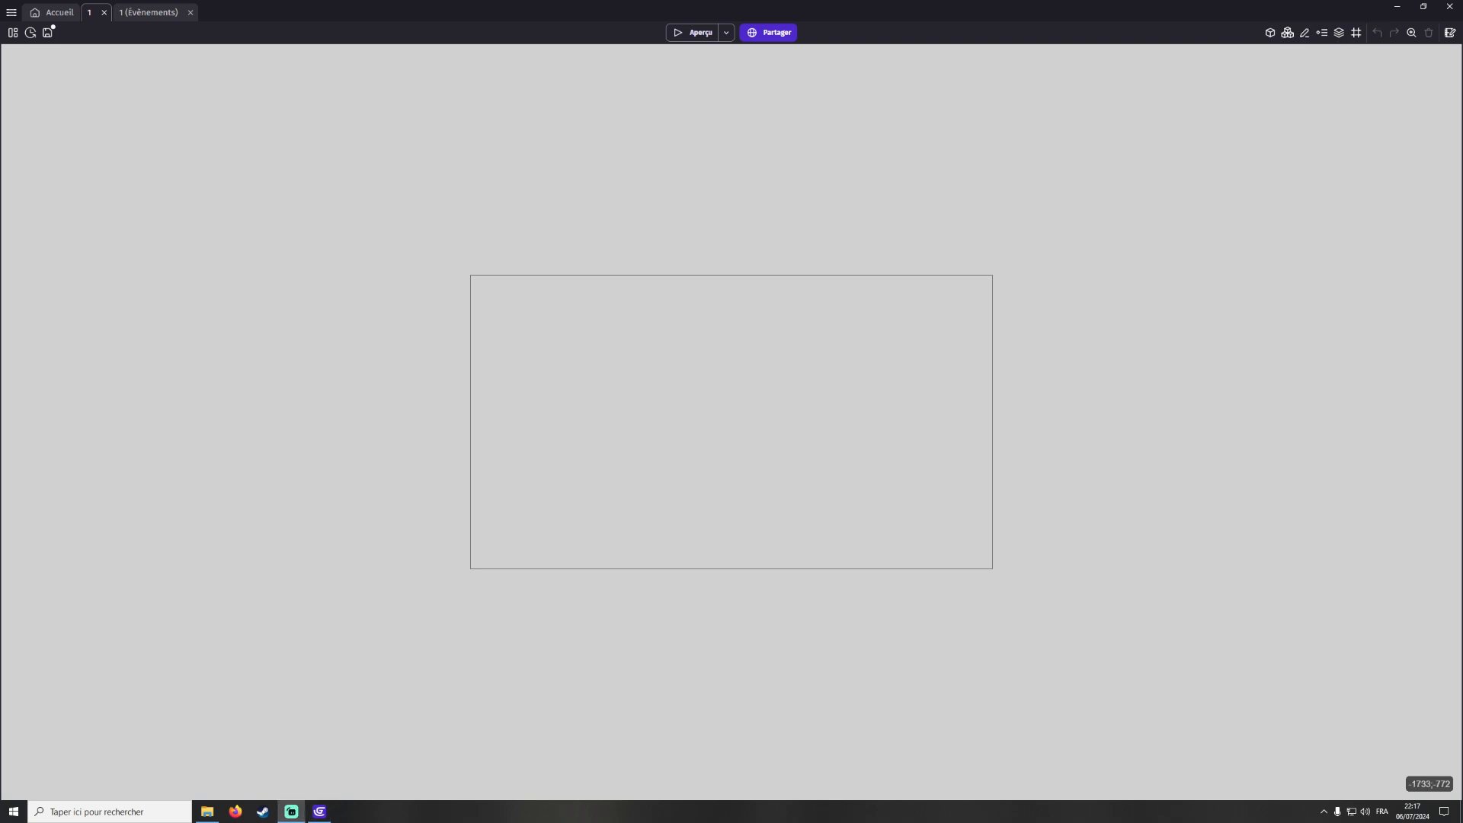
Examine the scene editor's objects, object groups and properties panels, expanding the global sections
{"action": "left_click", "coordinate": [1271, 34]}
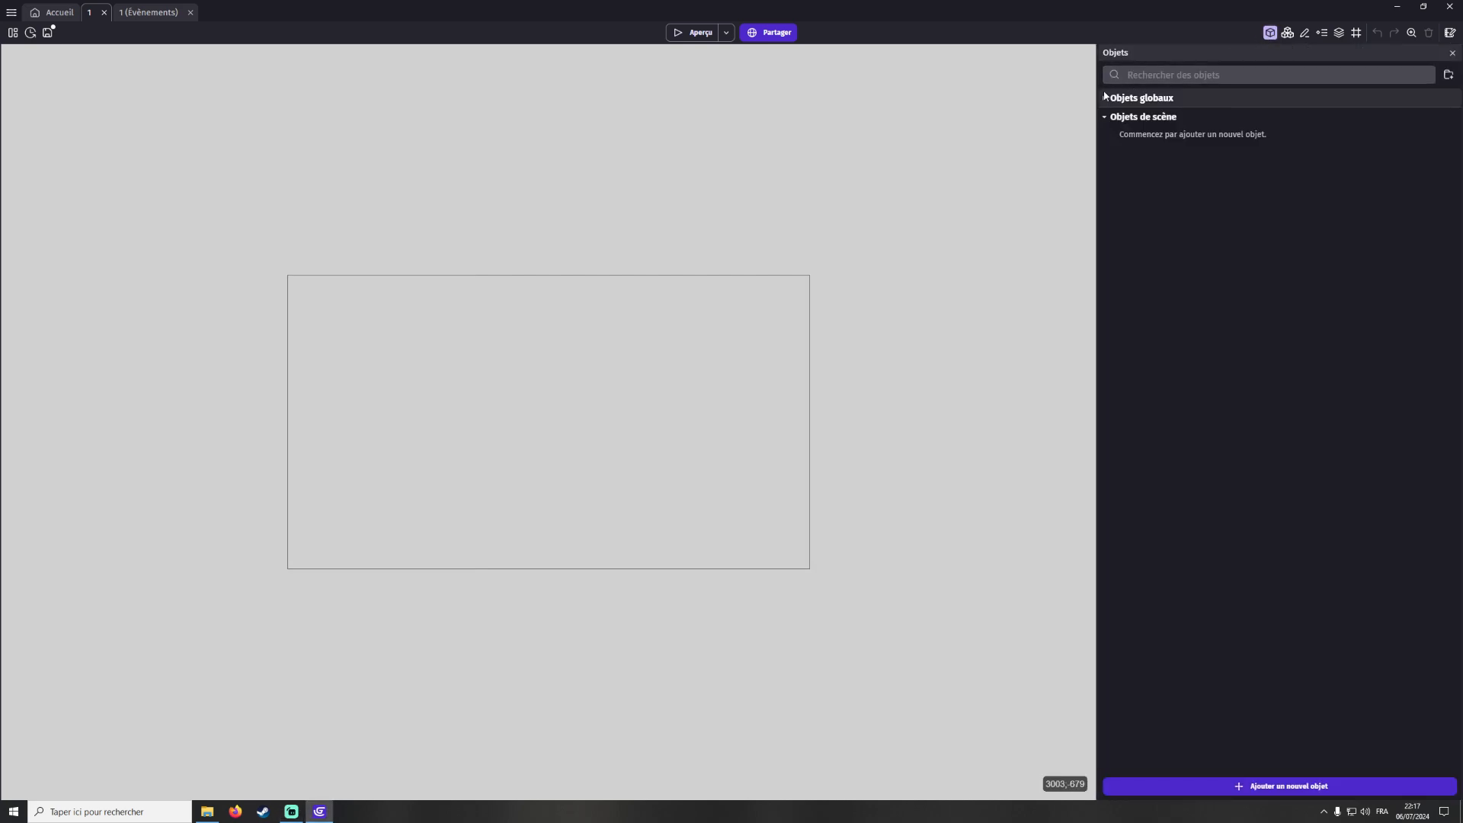
{"action": "left_click", "coordinate": [1162, 98]}
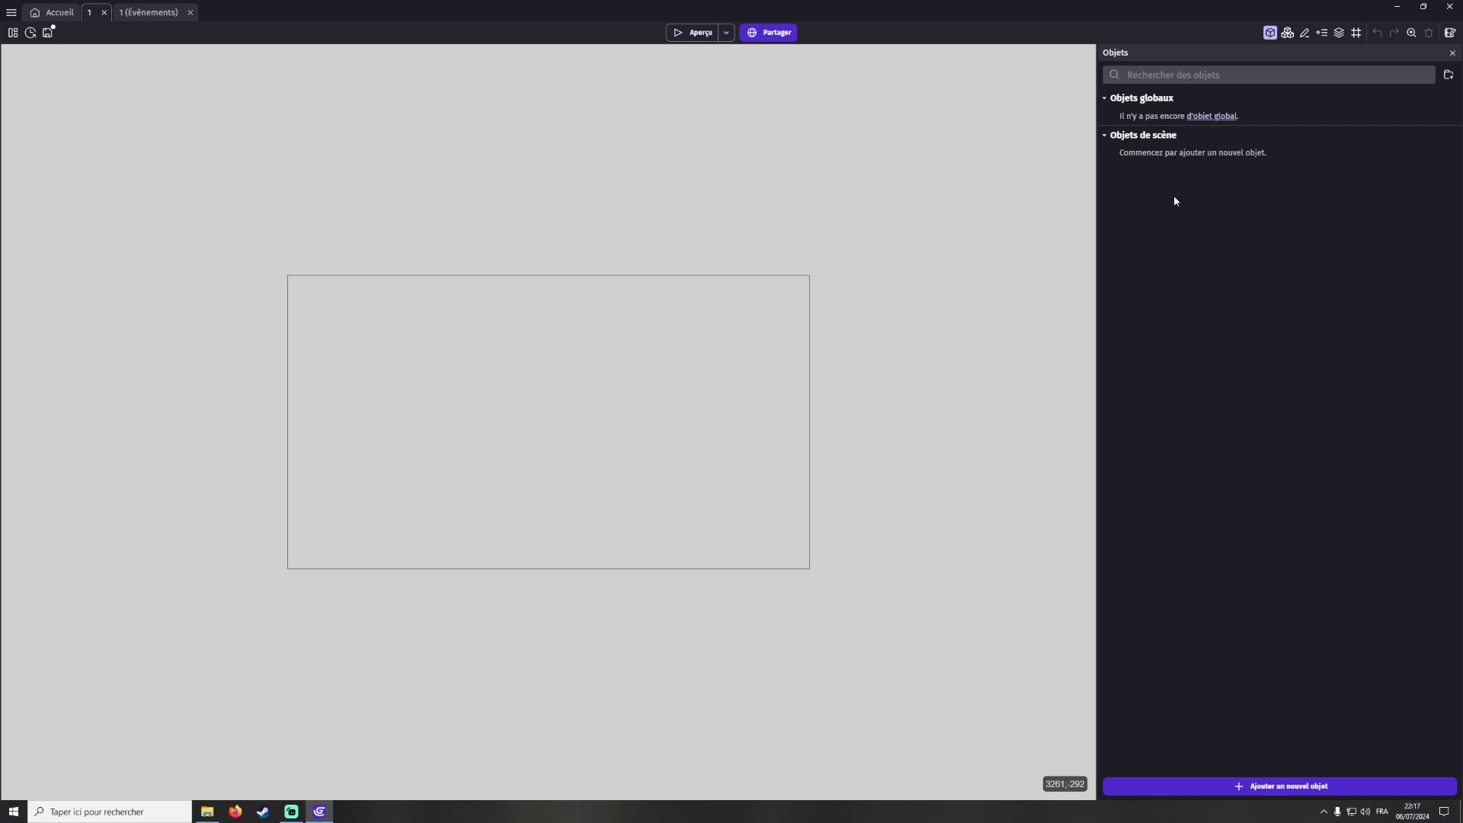
{"action": "left_click", "coordinate": [1287, 33]}
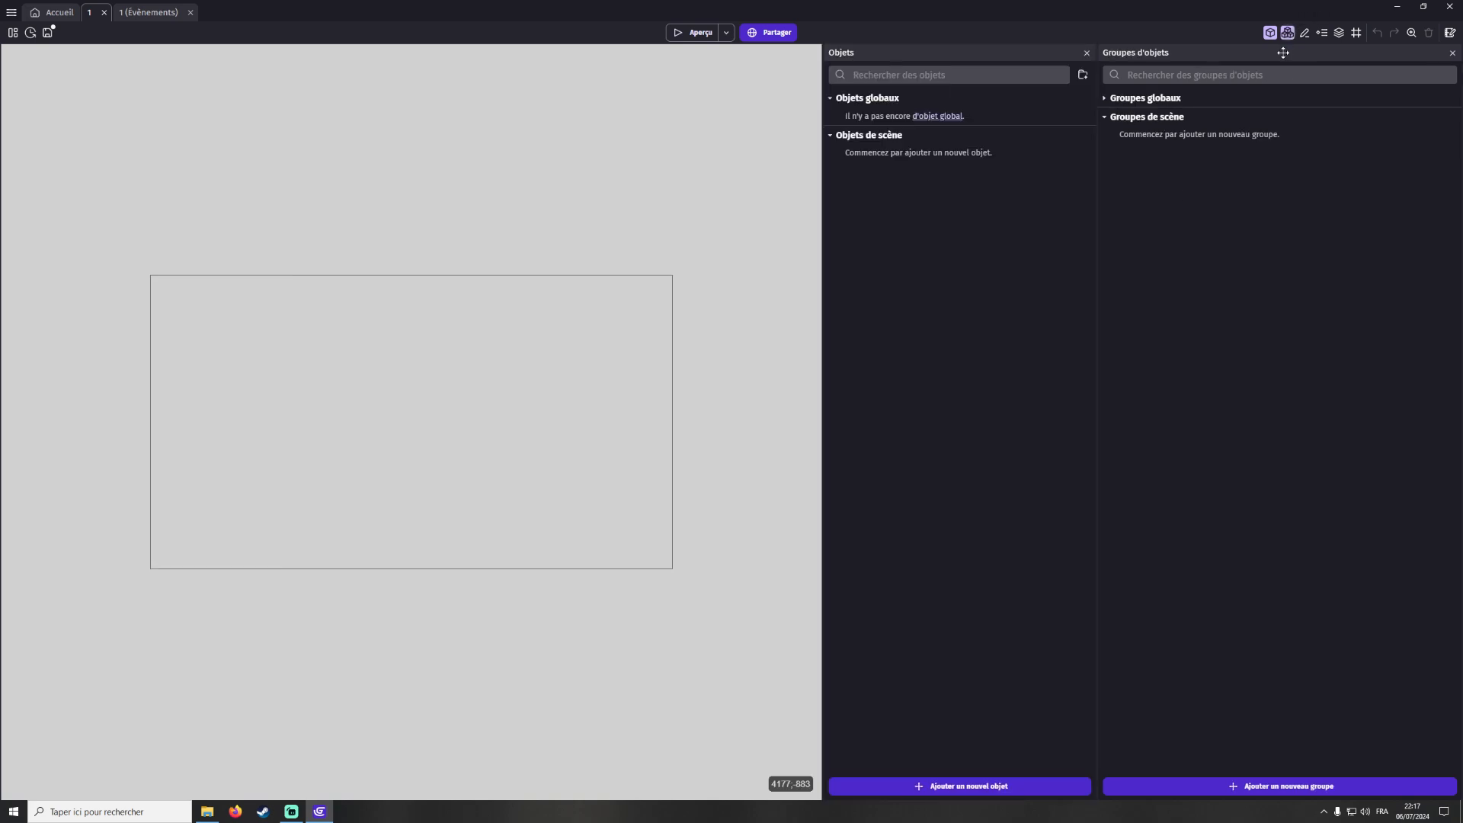
{"action": "left_click", "coordinate": [1151, 98]}
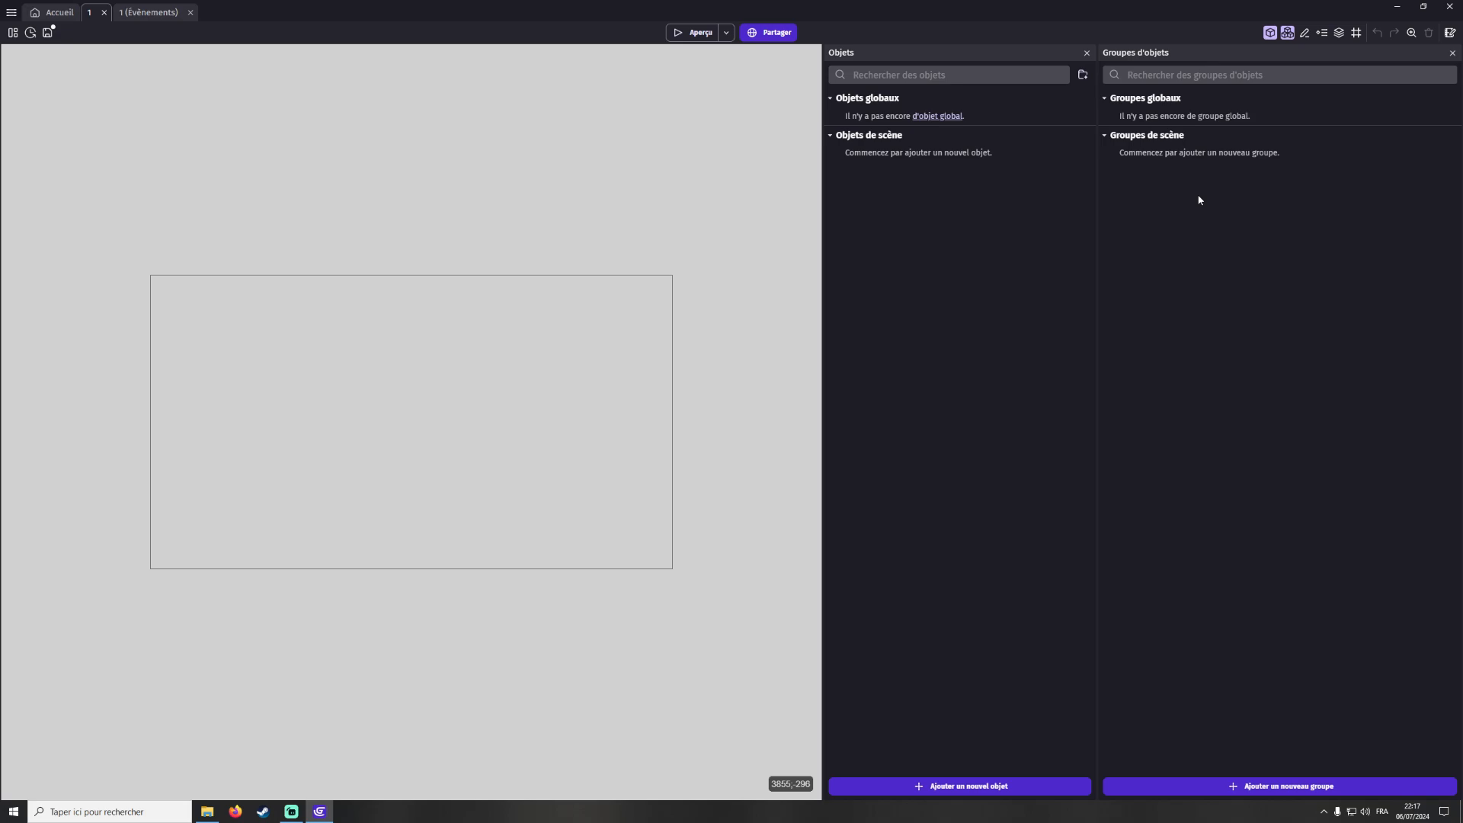
{"action": "left_click", "coordinate": [1270, 34]}
{"action": "left_click", "coordinate": [1287, 33]}
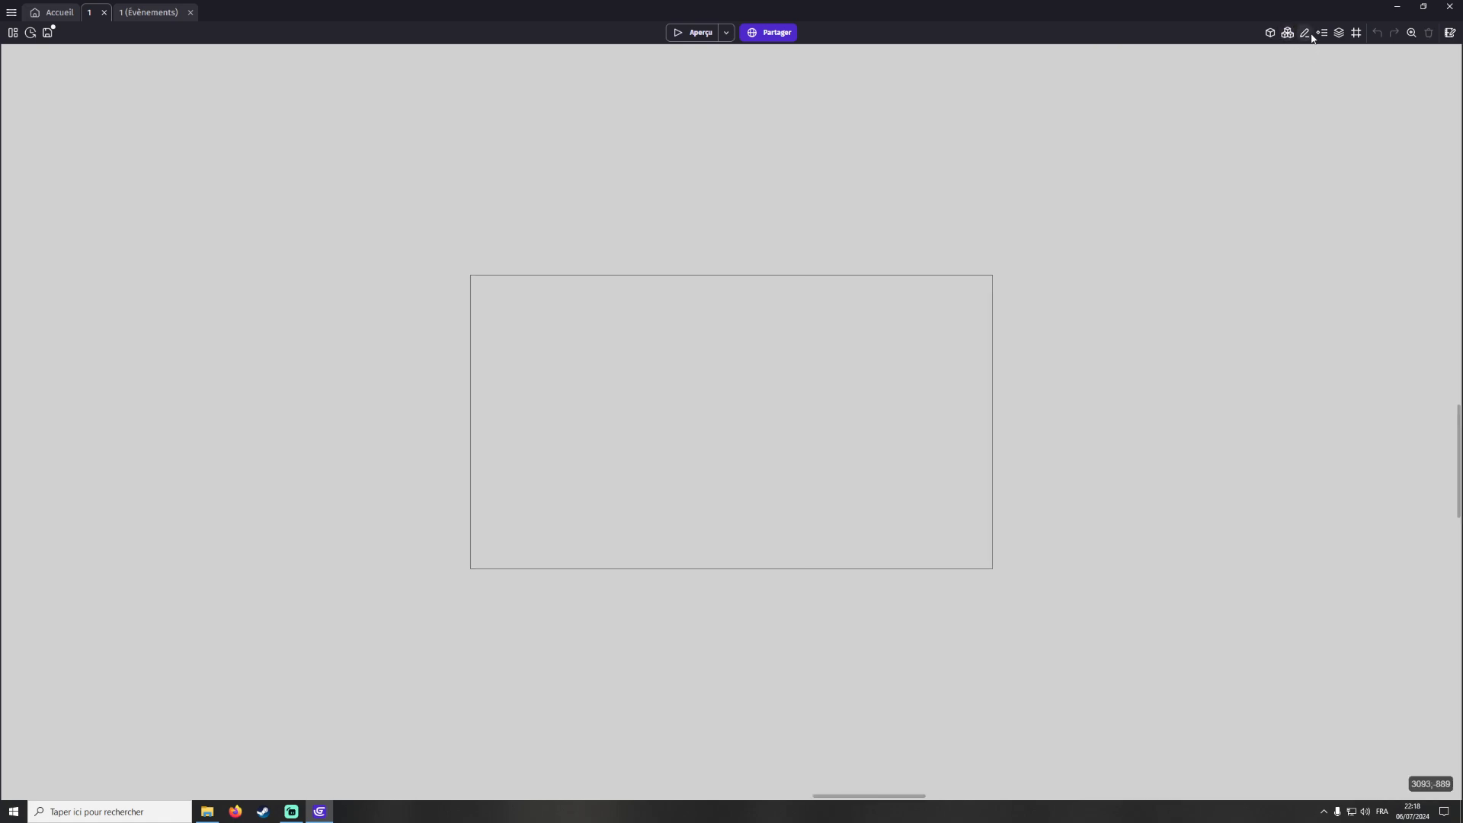
{"action": "left_click", "coordinate": [1304, 32]}
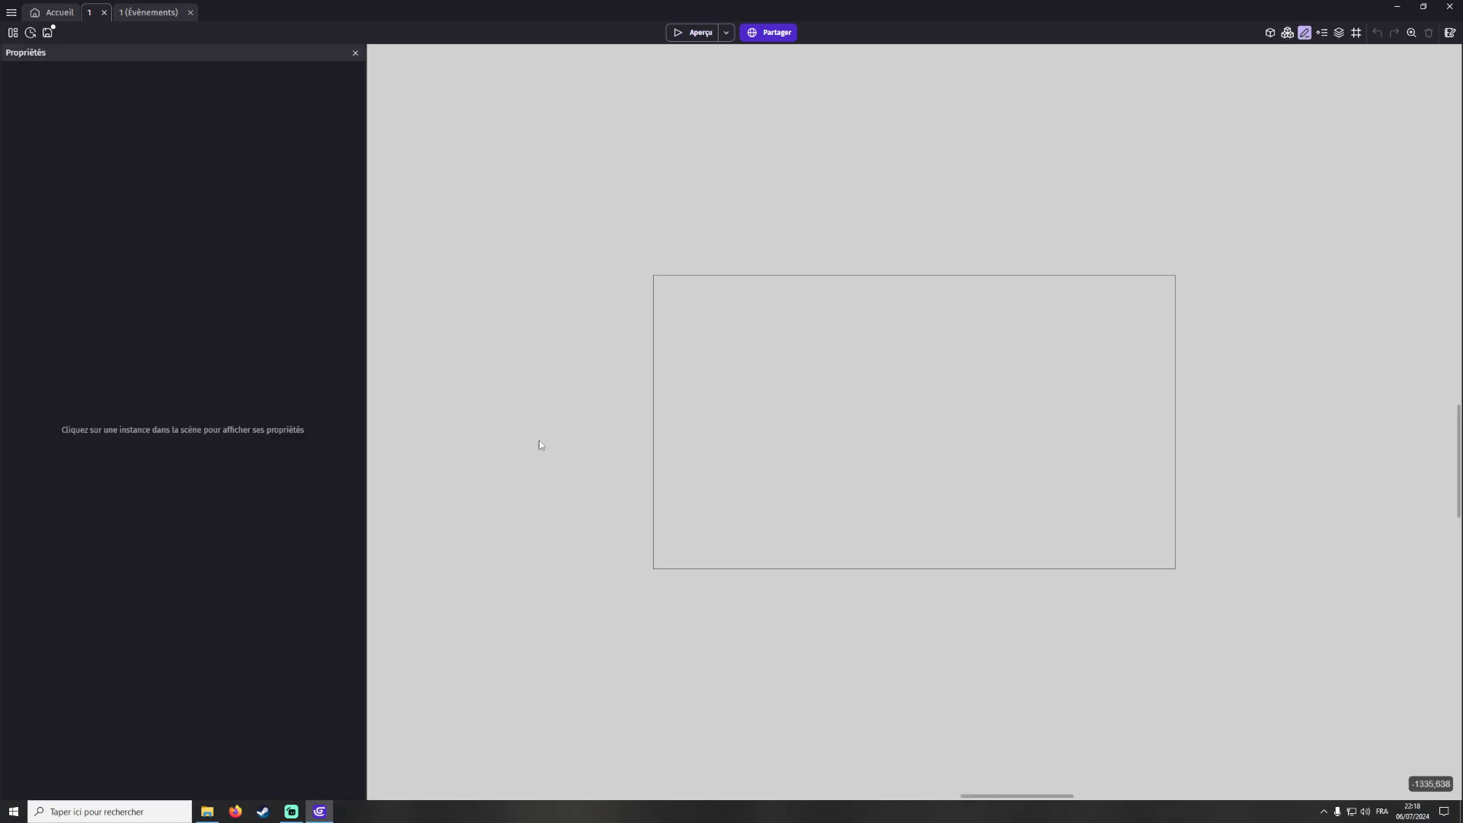
{"action": "left_click", "coordinate": [355, 52]}
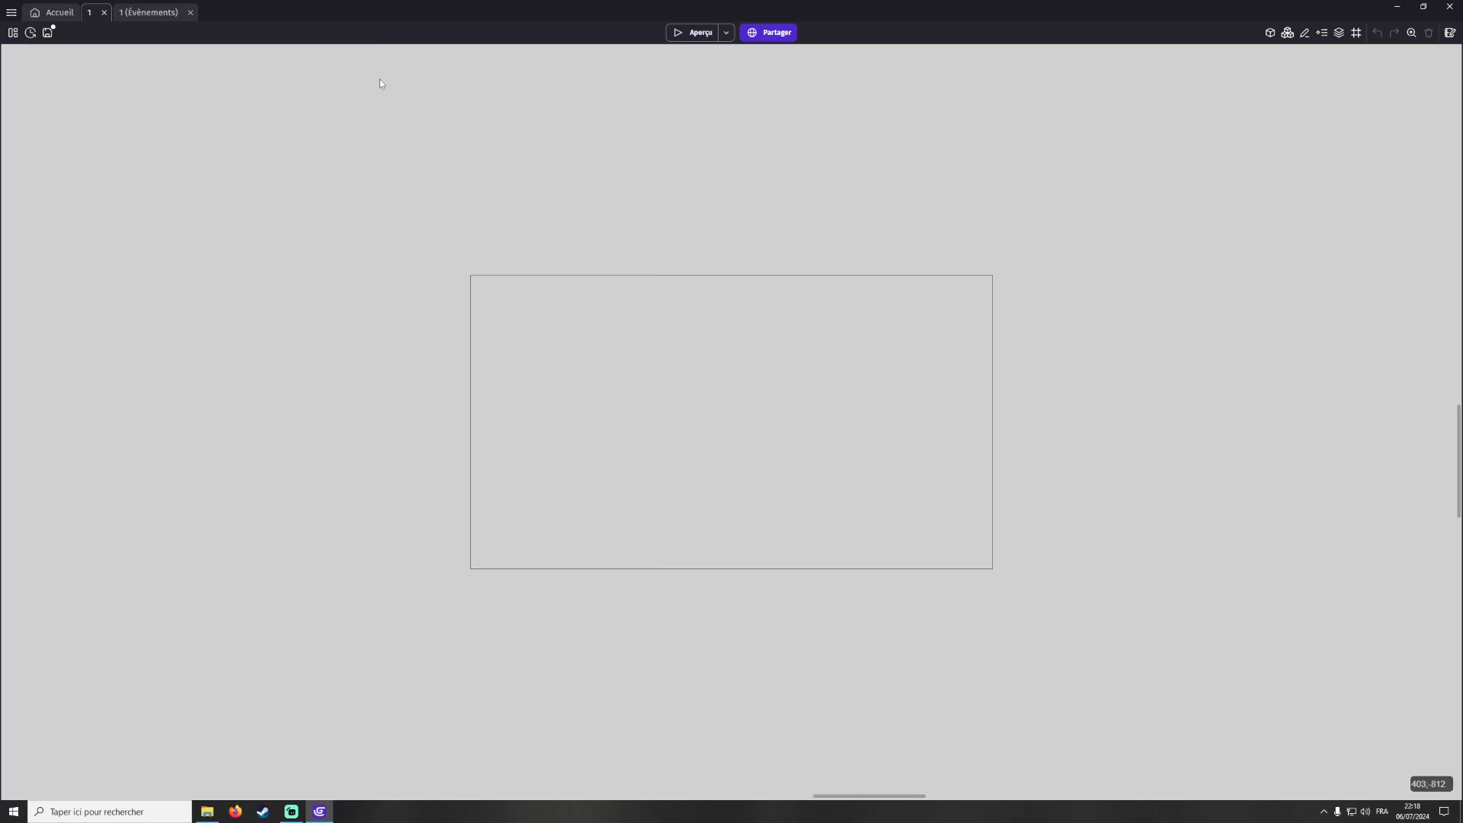
Open the layers panel to view the scene's base layer and background colour, then close it
{"action": "left_click", "coordinate": [1340, 34]}
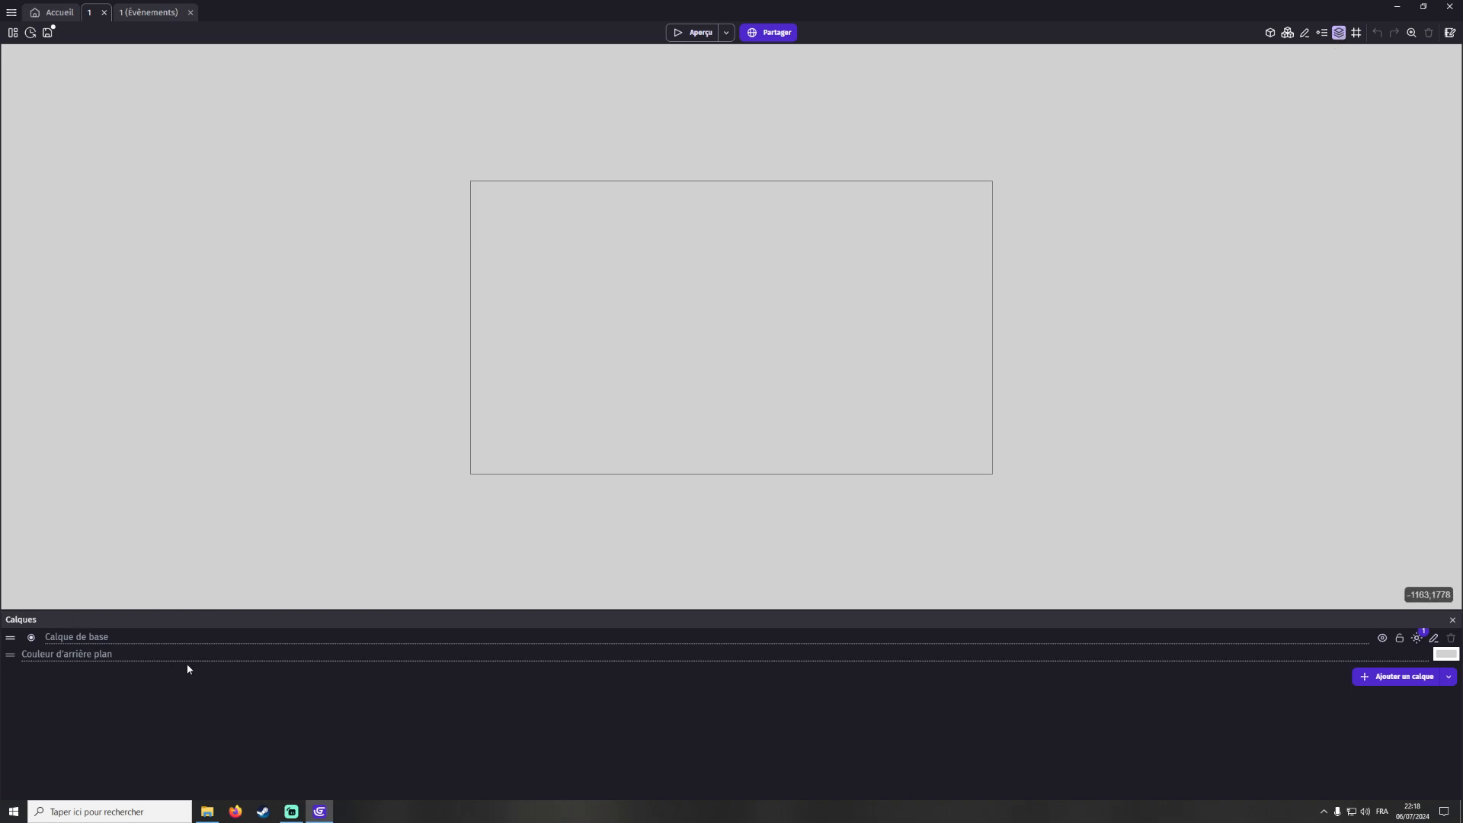
{"action": "left_click", "coordinate": [1453, 620]}
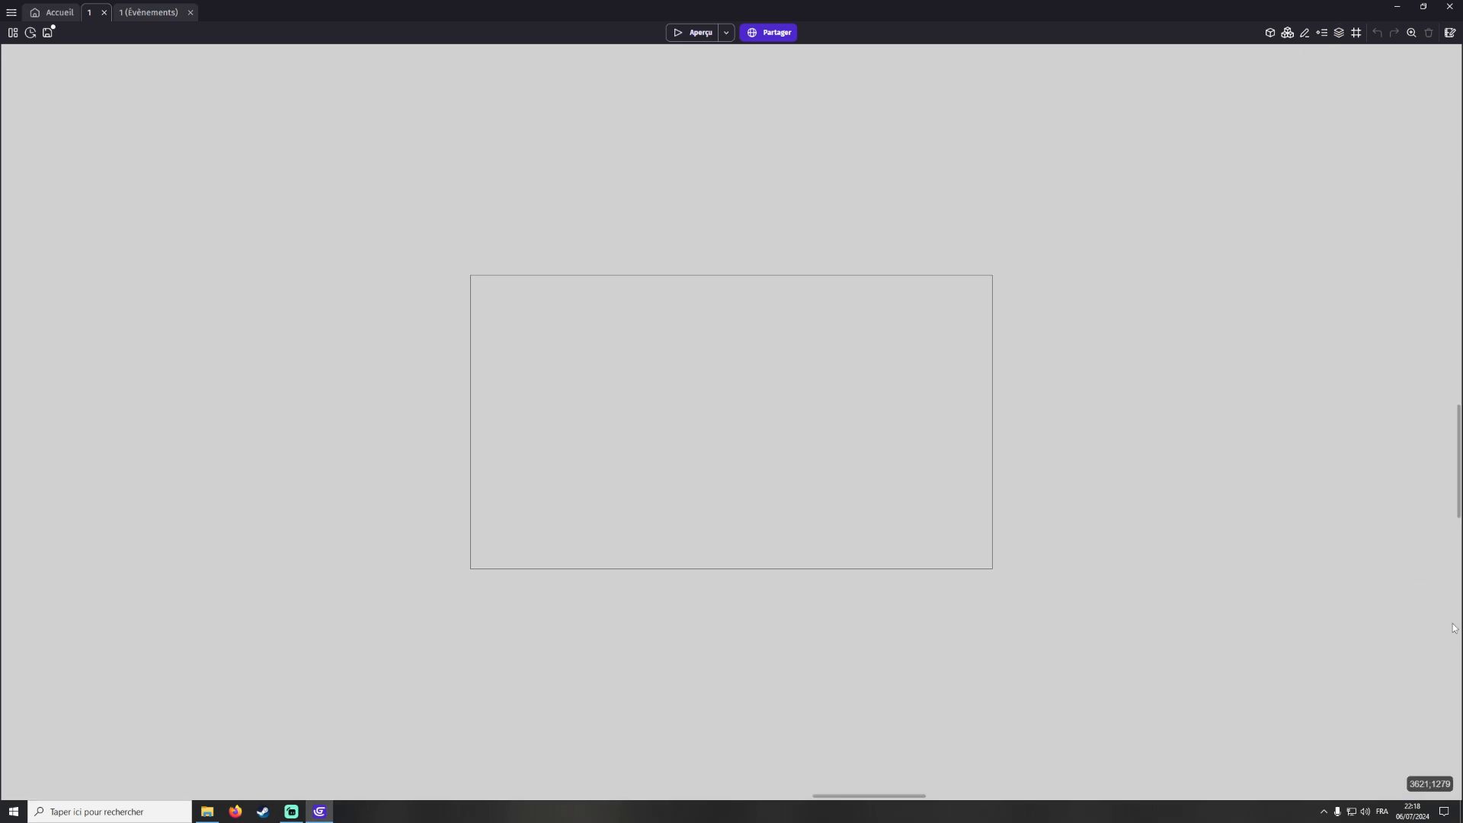
Show the grid in the scene editor and set the zoom level to 50%
{"action": "left_click", "coordinate": [1356, 33]}
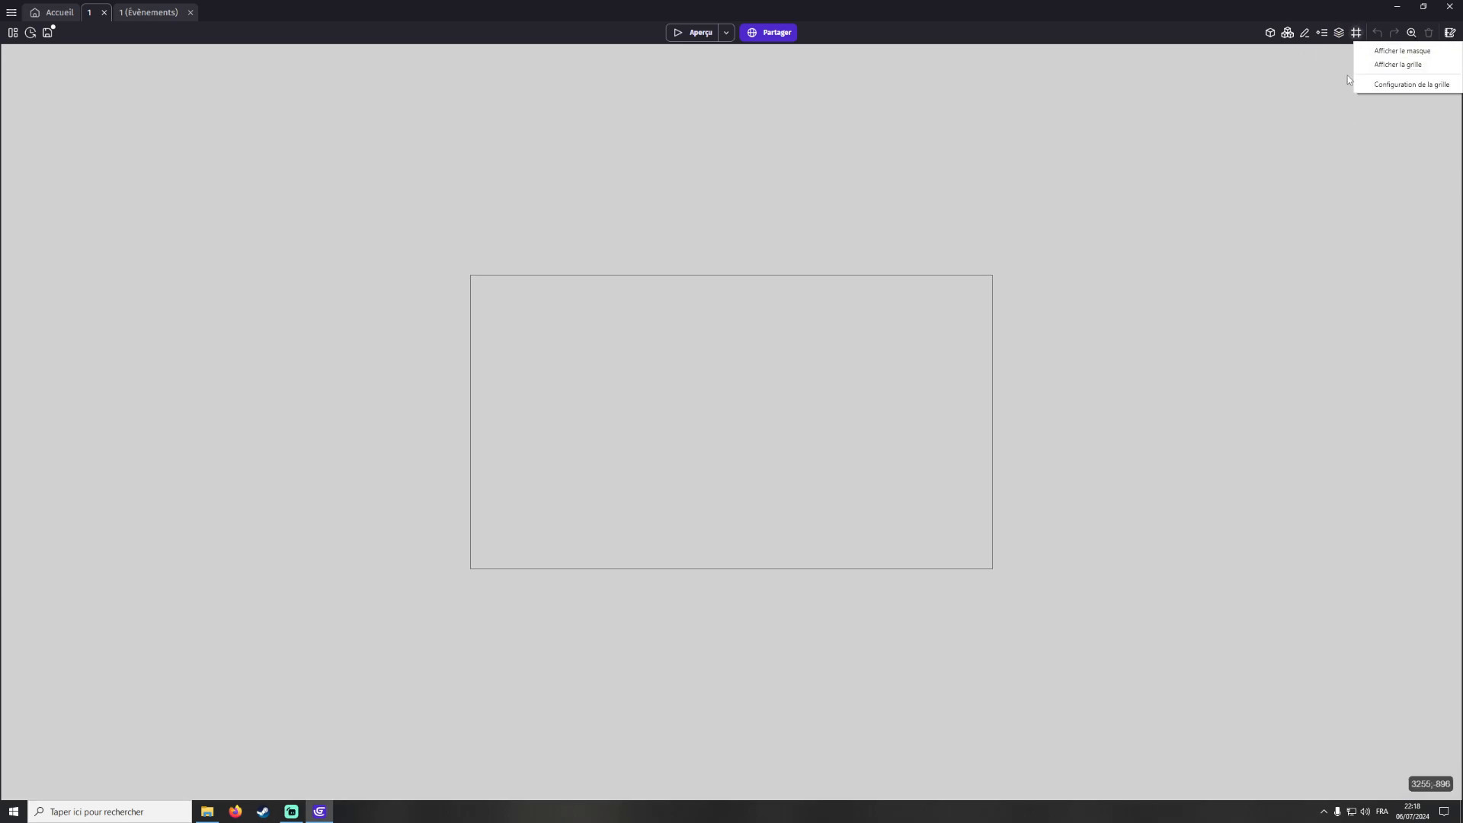
{"action": "left_click", "coordinate": [1398, 65]}
{"action": "scroll", "coordinate": [551, 480], "scroll_direction": "up", "scroll_amount": 3}
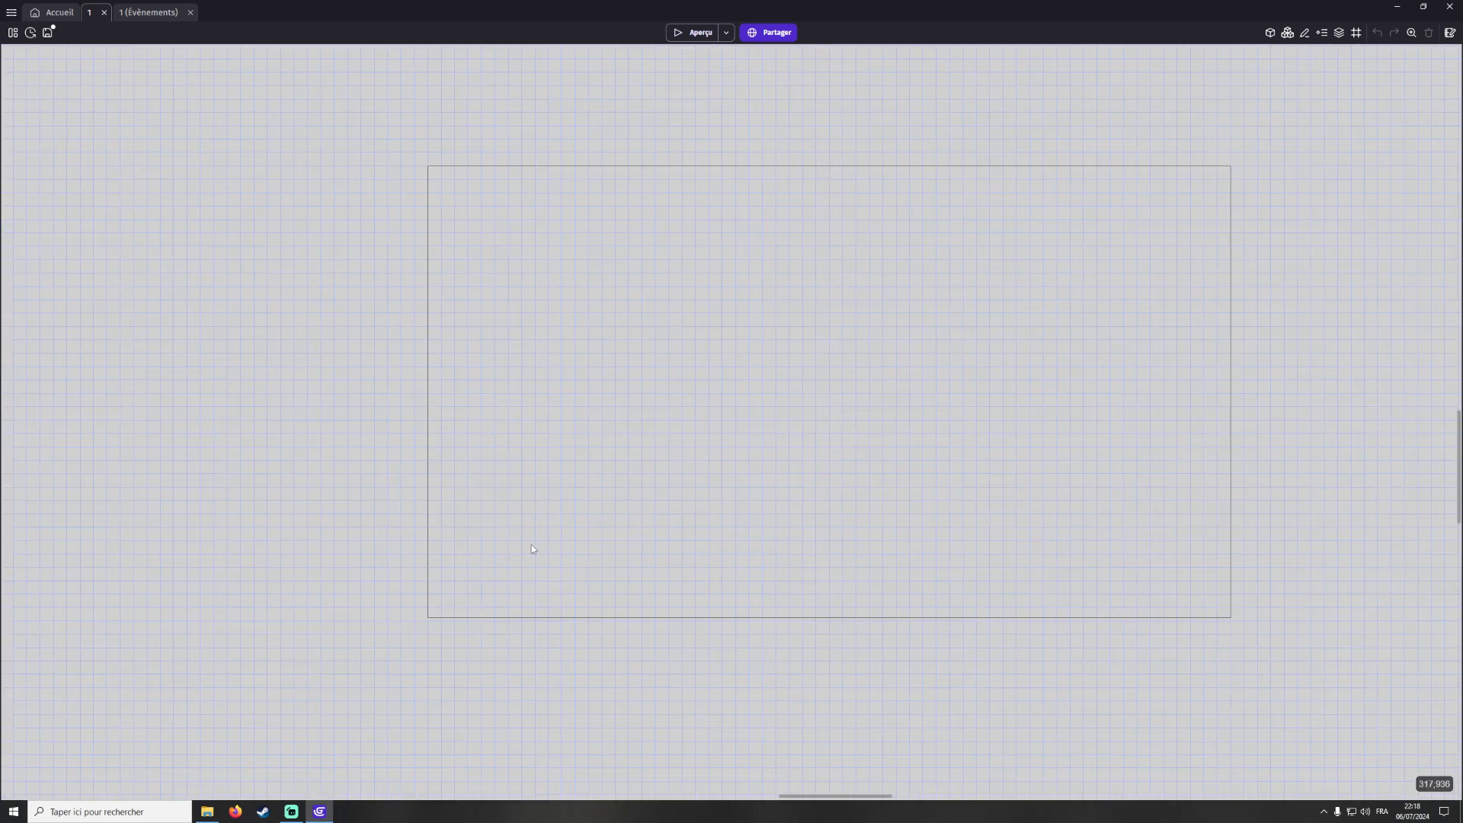
{"action": "left_click", "coordinate": [1412, 33]}
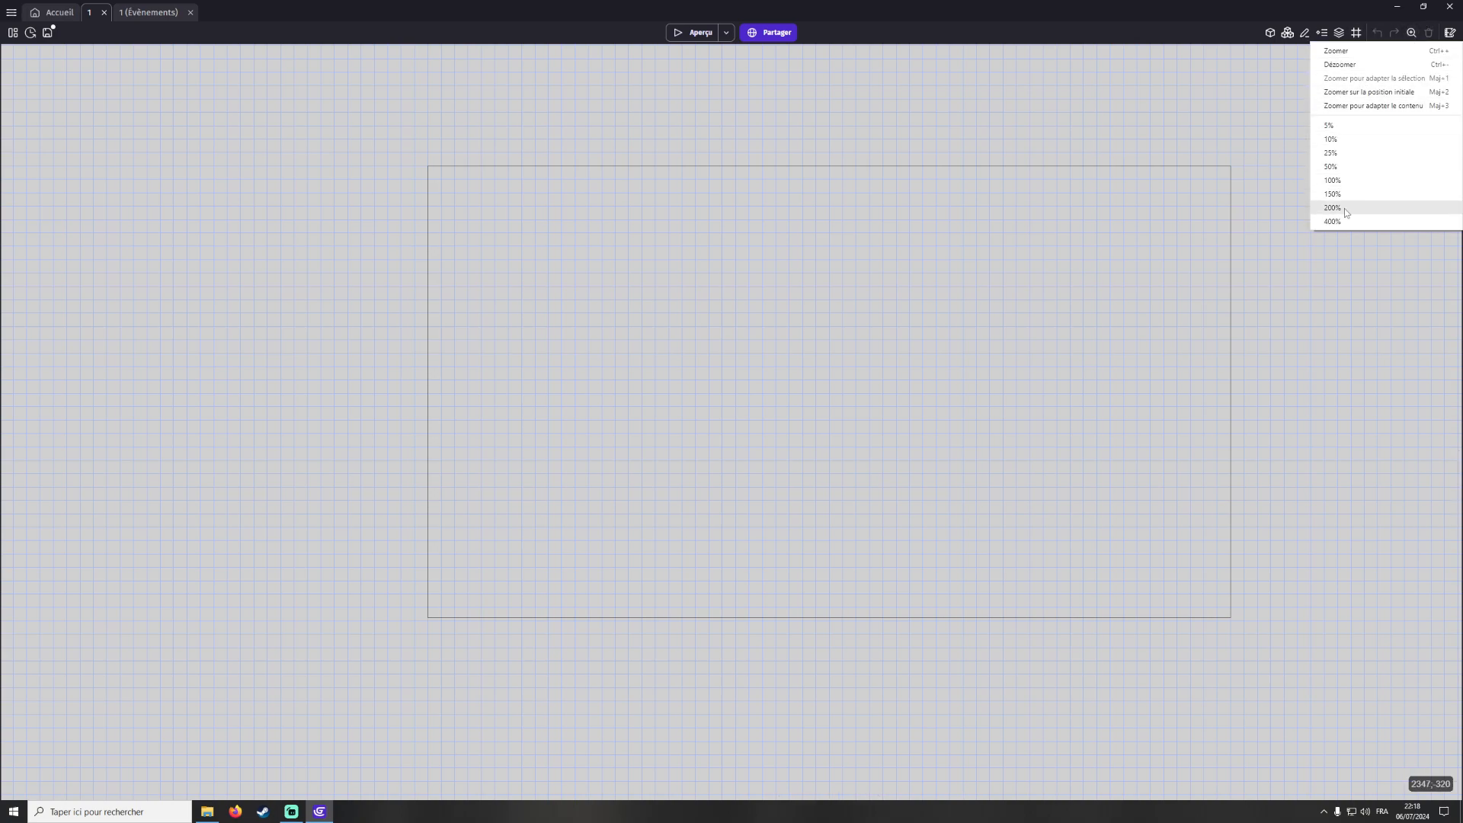
{"action": "left_click", "coordinate": [1334, 166]}
Open the scene 1 properties dialog to review its settings, then close it
{"action": "scroll", "coordinate": [1035, 295], "scroll_direction": "up", "scroll_amount": 4}
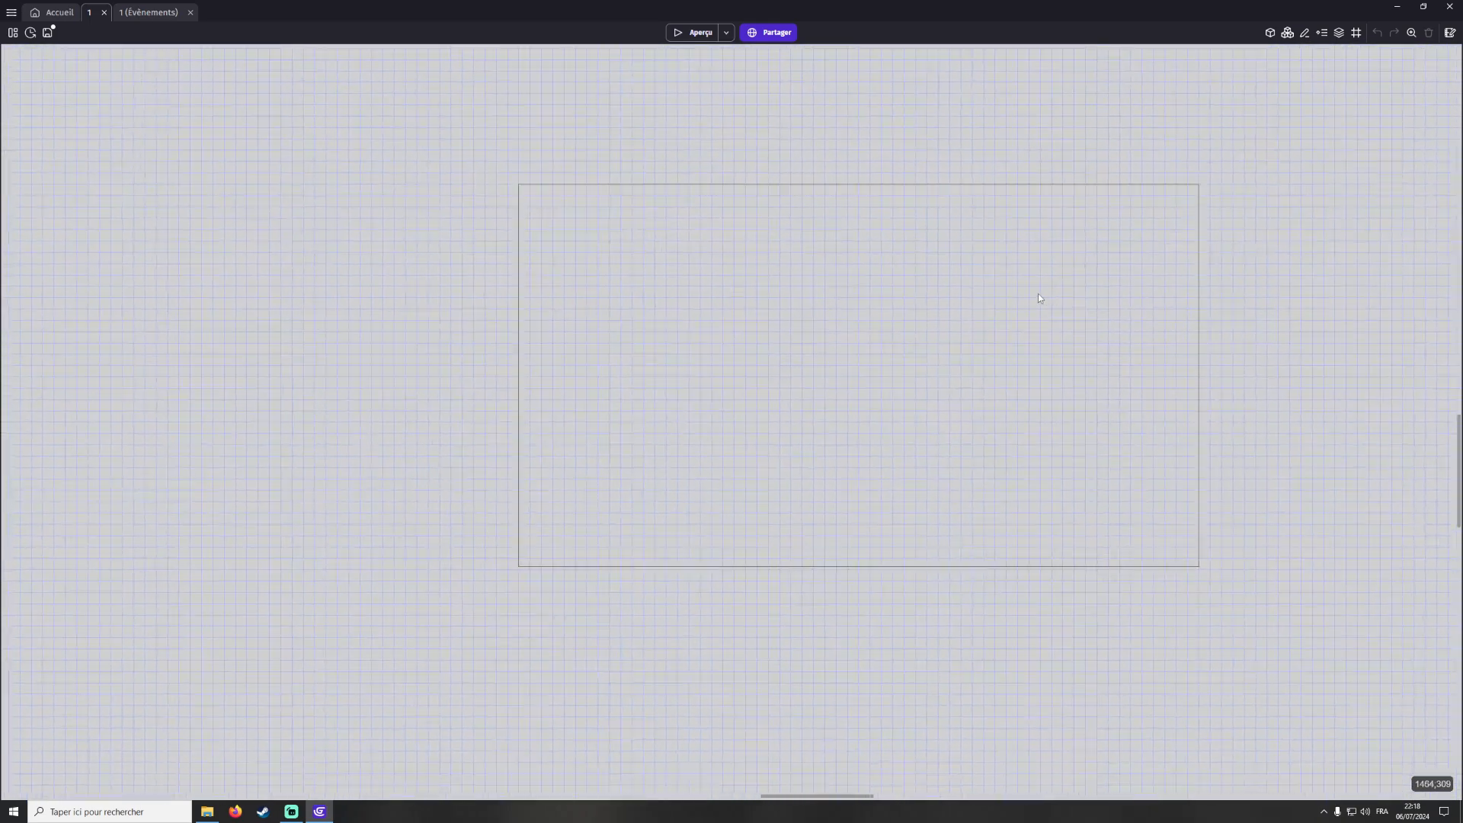
{"action": "scroll", "coordinate": [1040, 290], "scroll_direction": "down", "scroll_amount": 1}
{"action": "middle_click_drag", "start_coordinate": [1041, 285], "coordinate": [1025, 253]}
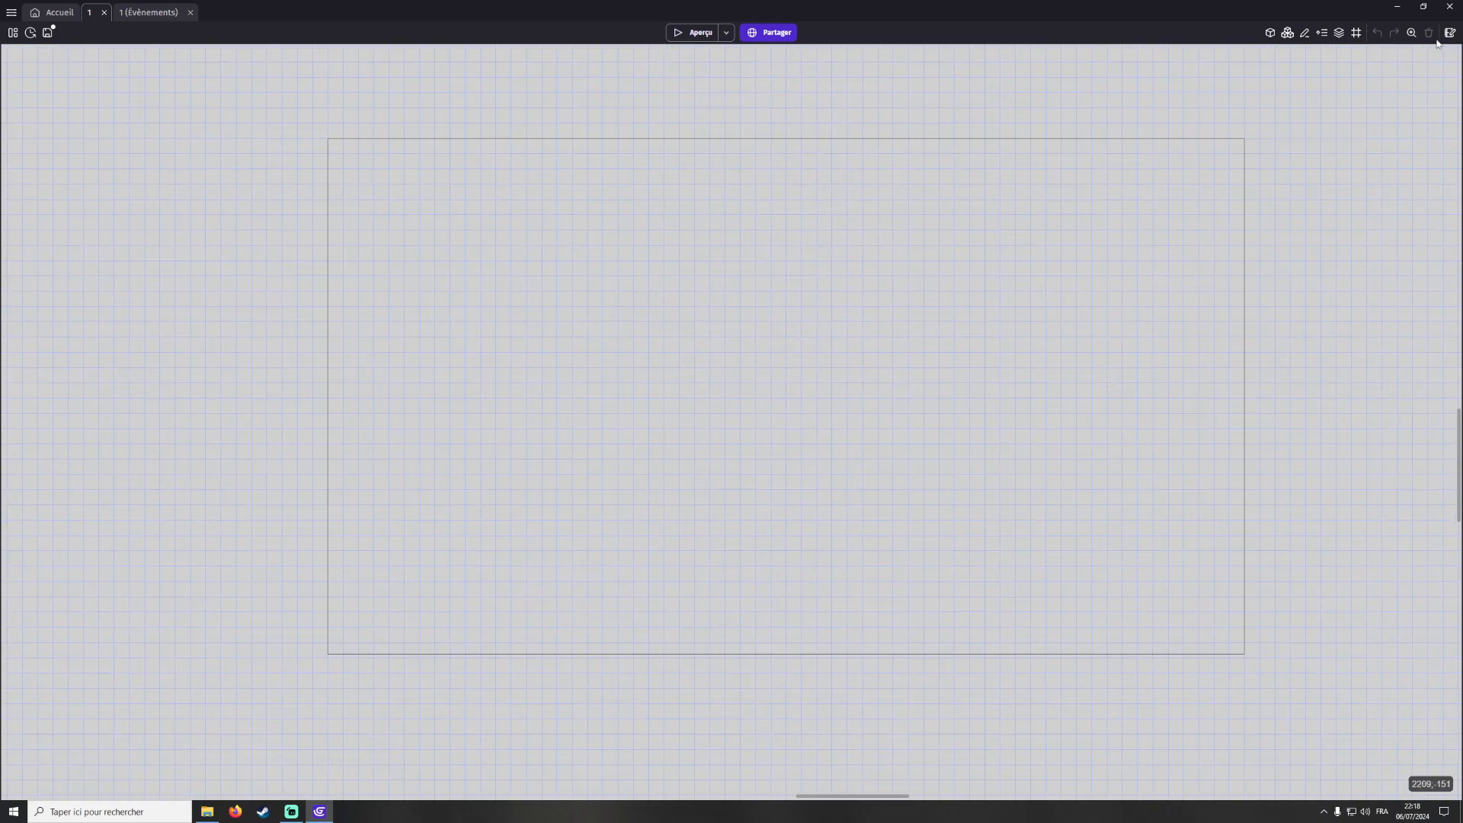
{"action": "left_click", "coordinate": [1451, 33]}
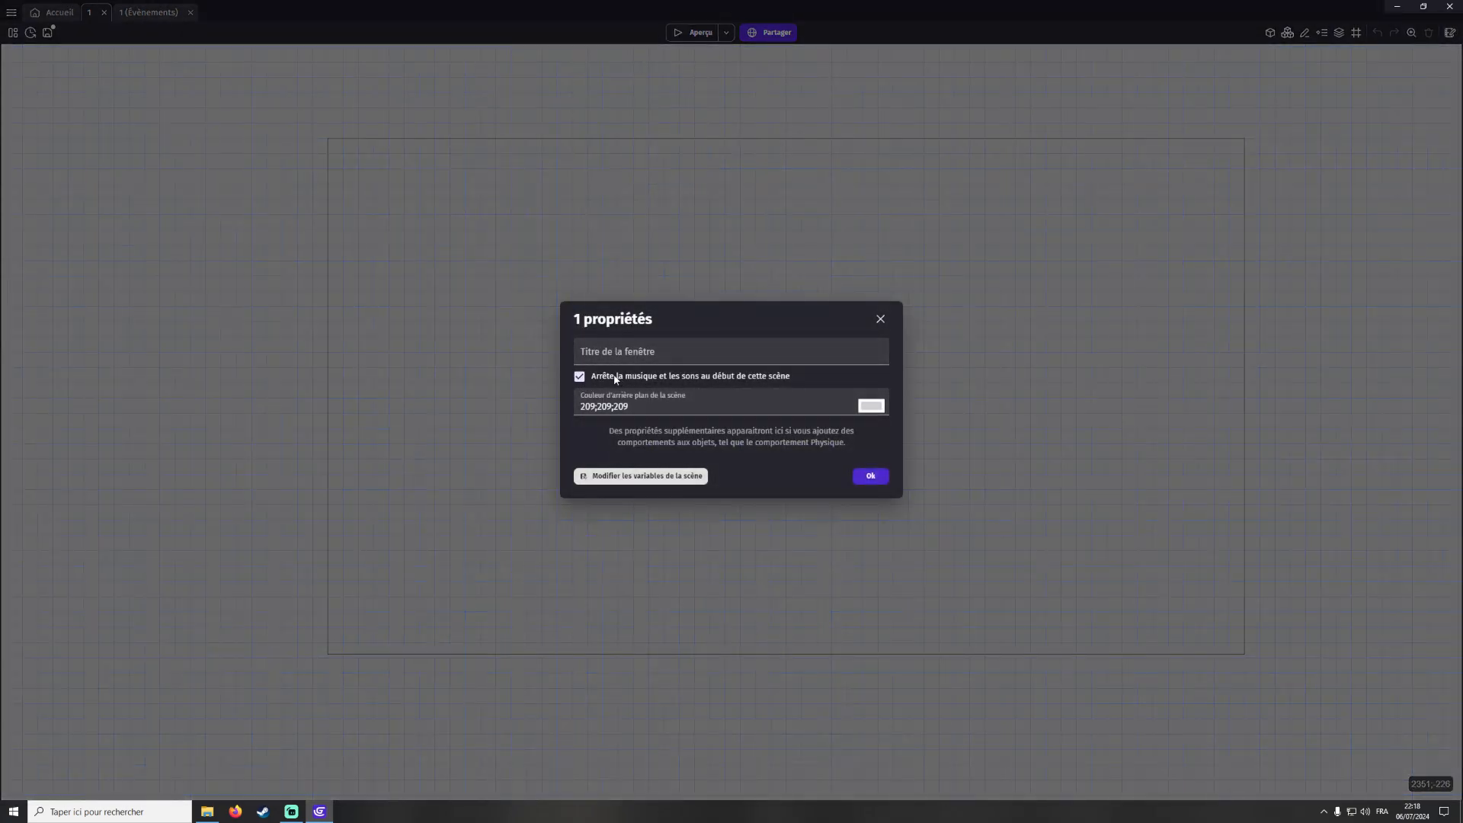
{"action": "left_click", "coordinate": [881, 318]}
{"action": "middle_click_drag", "start_coordinate": [459, 308], "coordinate": [395, 366]}
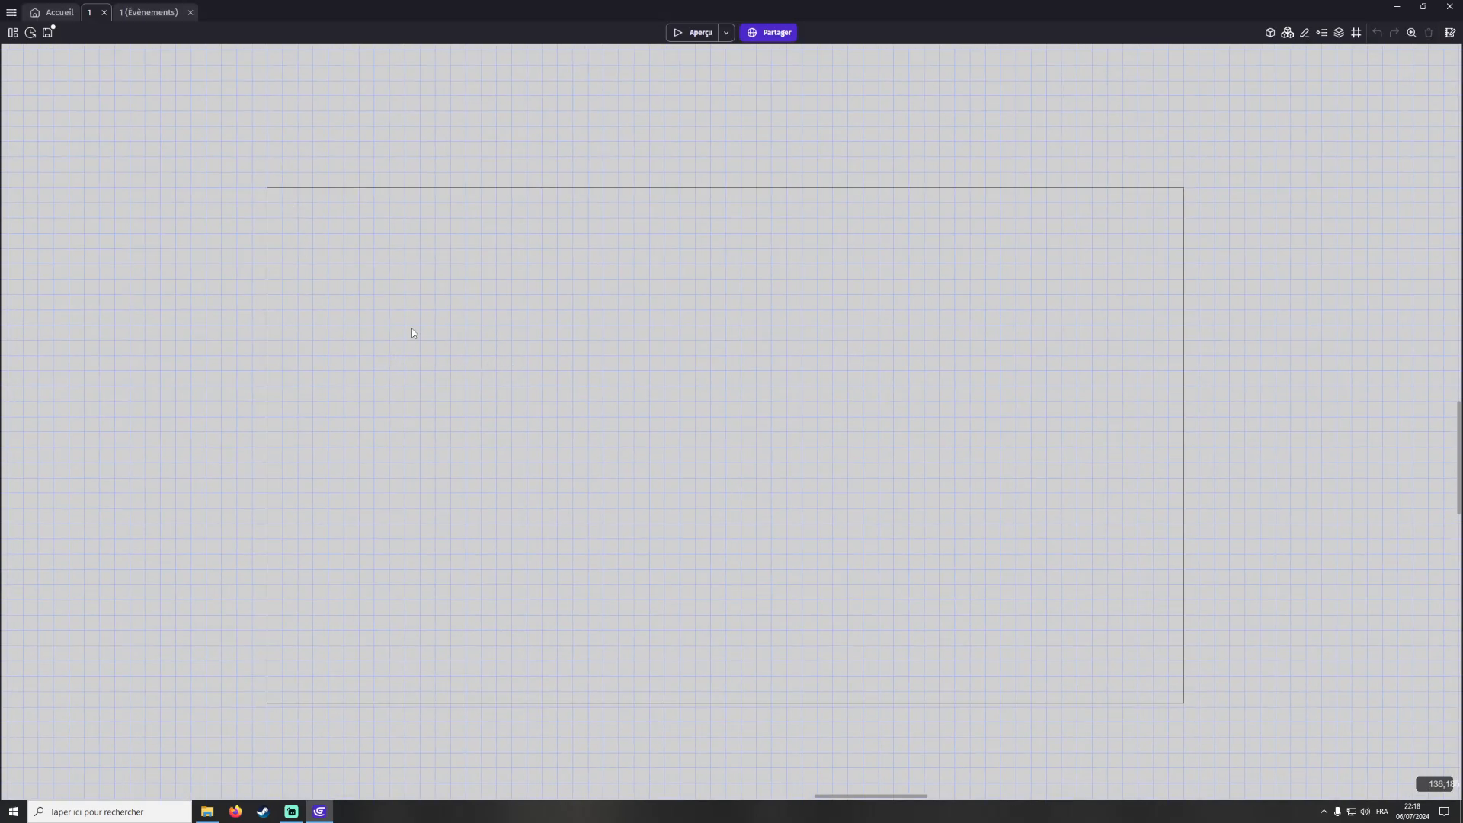
{"action": "left_click_drag", "start_coordinate": [377, 162], "coordinate": [538, 255]}
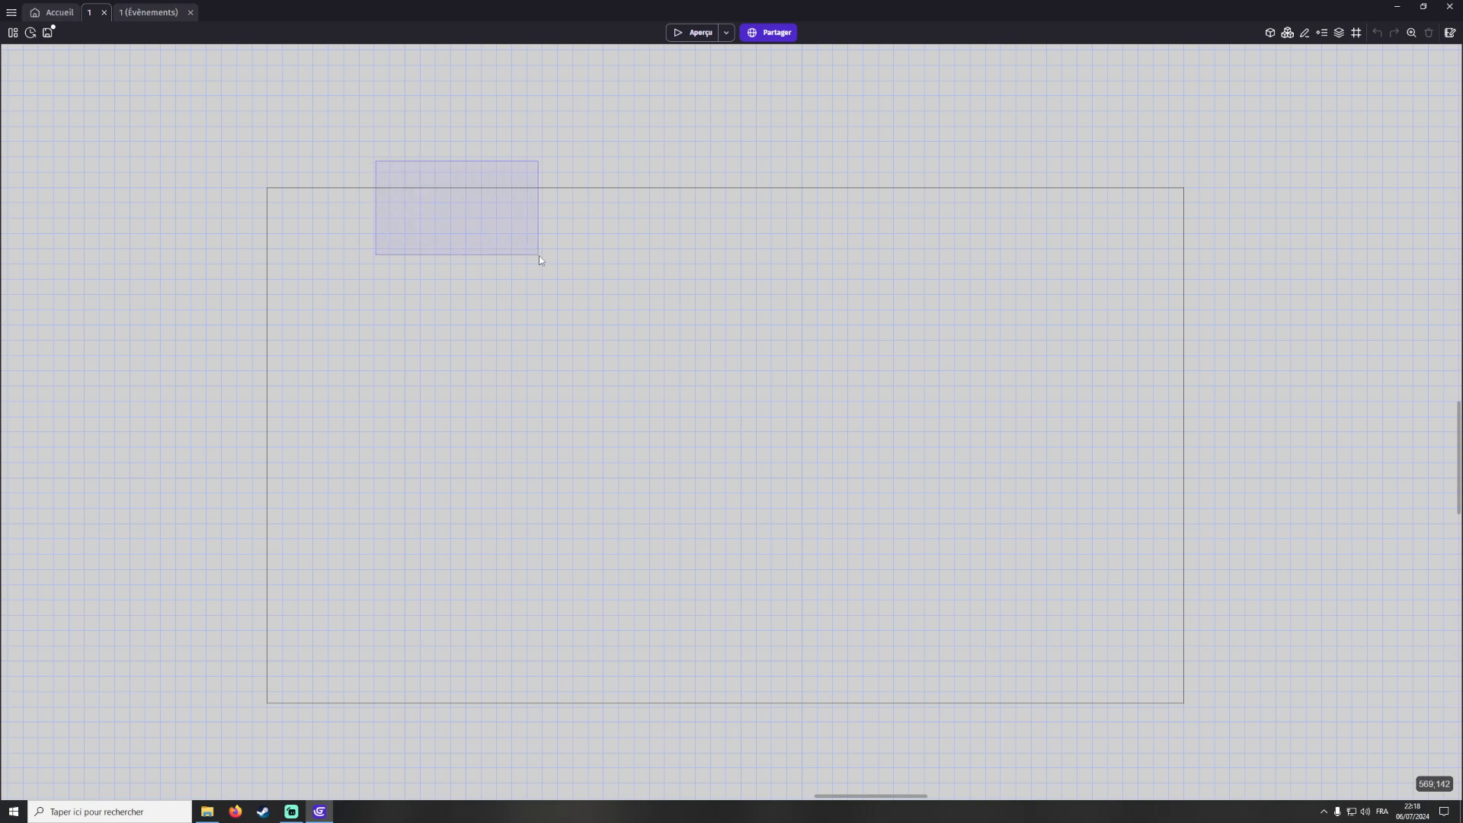
{"action": "left_click_drag", "start_coordinate": [491, 213], "coordinate": [1099, 542]}
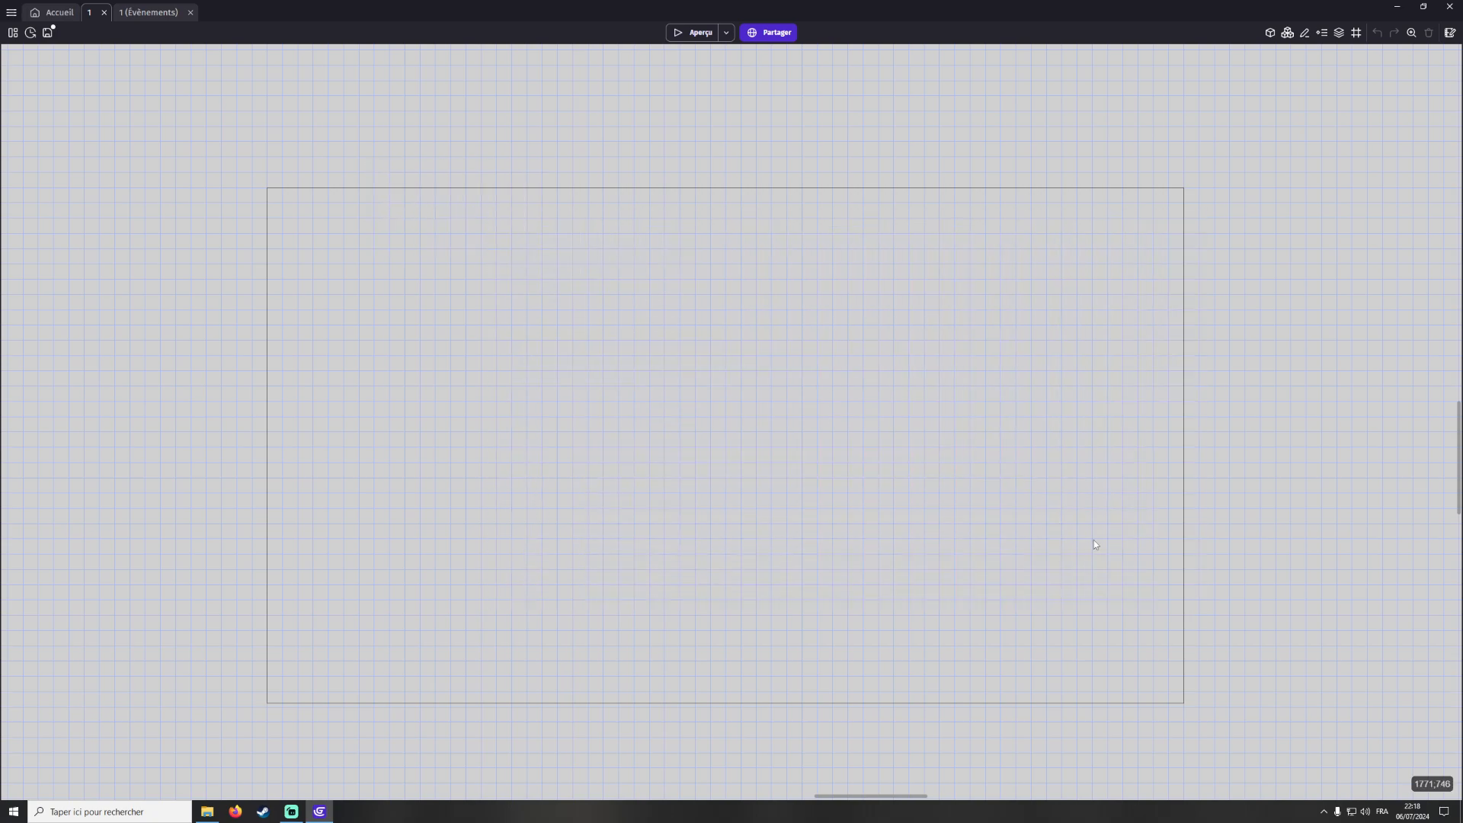
{"action": "left_click_drag", "start_coordinate": [581, 261], "coordinate": [1155, 589]}
{"action": "right_click", "coordinate": [600, 325]}
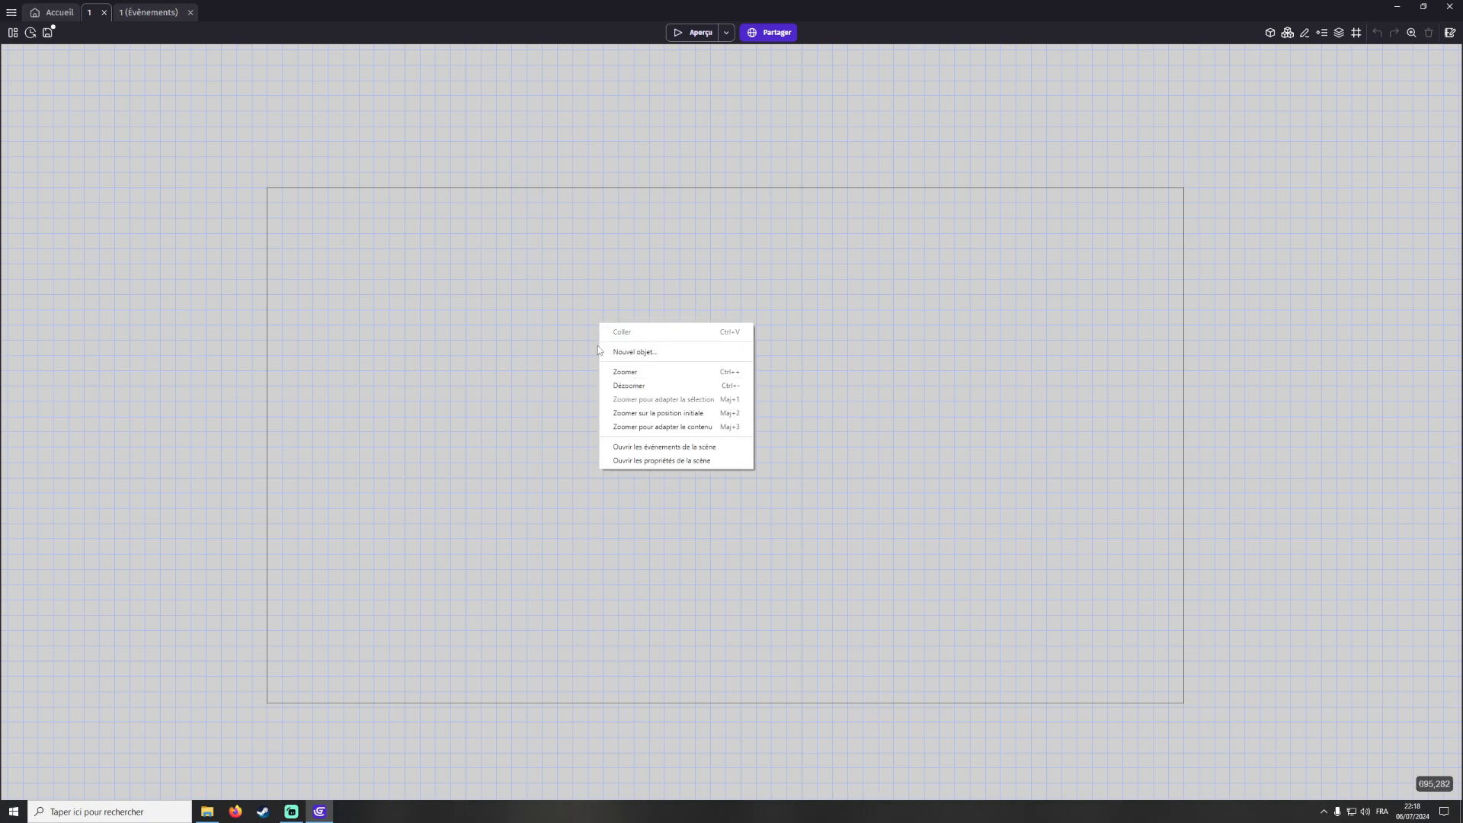
{"action": "left_click", "coordinate": [559, 447]}
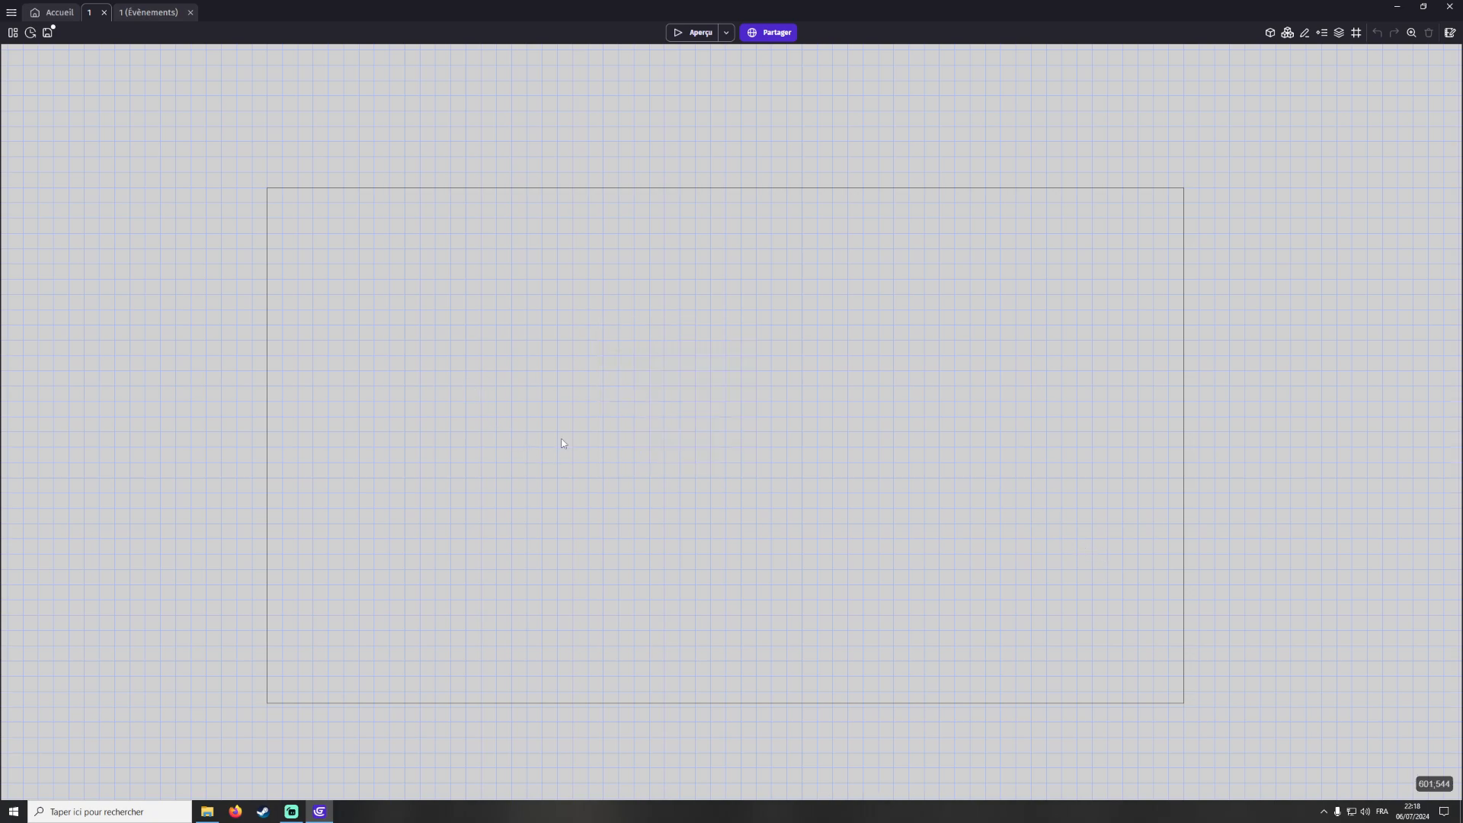
{"action": "middle_click_drag", "start_coordinate": [777, 295], "coordinate": [877, 257]}
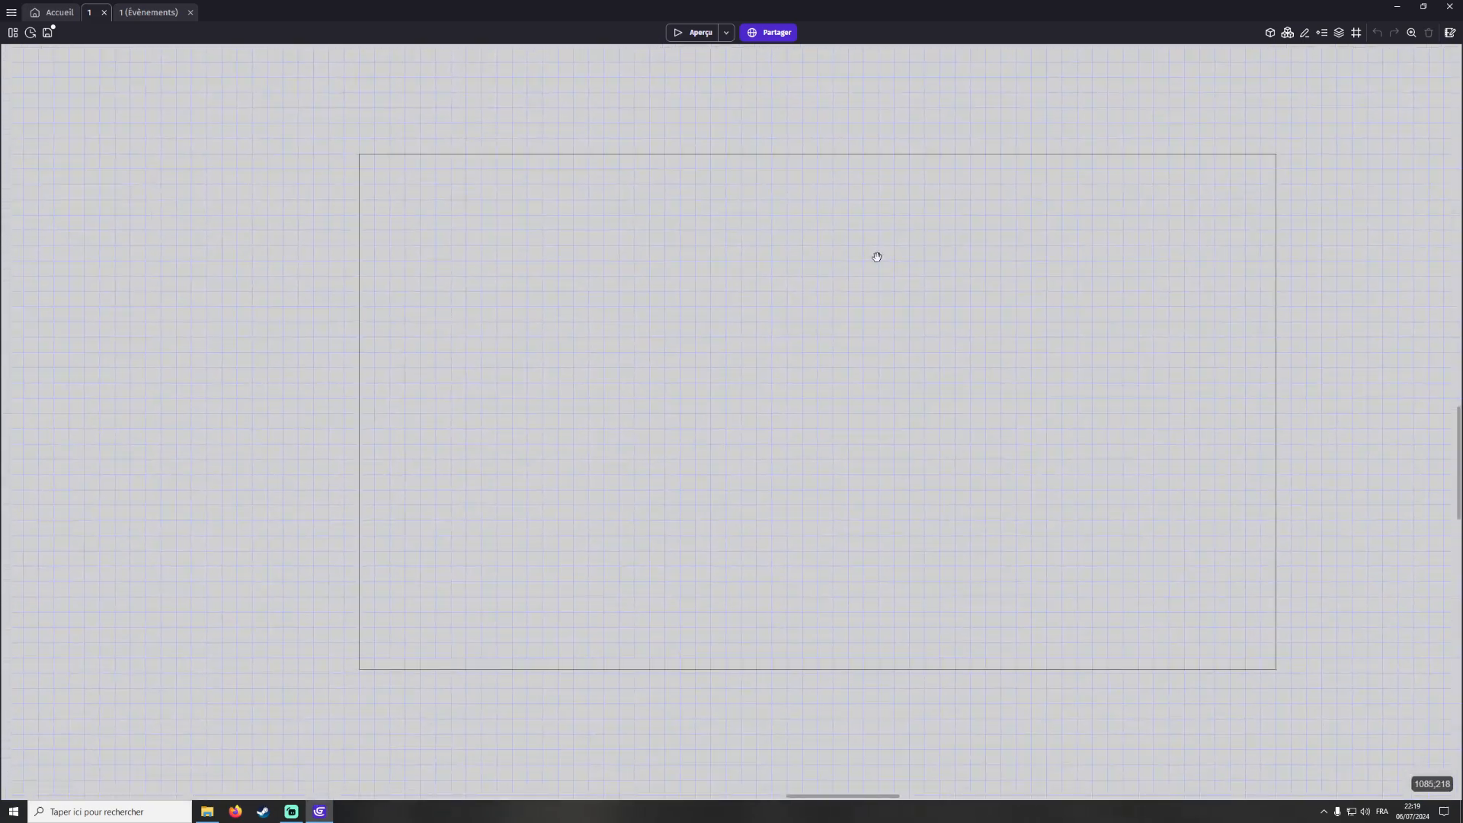
{"action": "mouse_move", "coordinate": [711, 349]}
{"action": "middle_mouse_down"}
{"action": "mouse_move", "coordinate": [983, 356]}
{"action": "mouse_move", "coordinate": [425, 330]}
{"action": "mouse_move", "coordinate": [696, 350]}
{"action": "middle_mouse_up"}
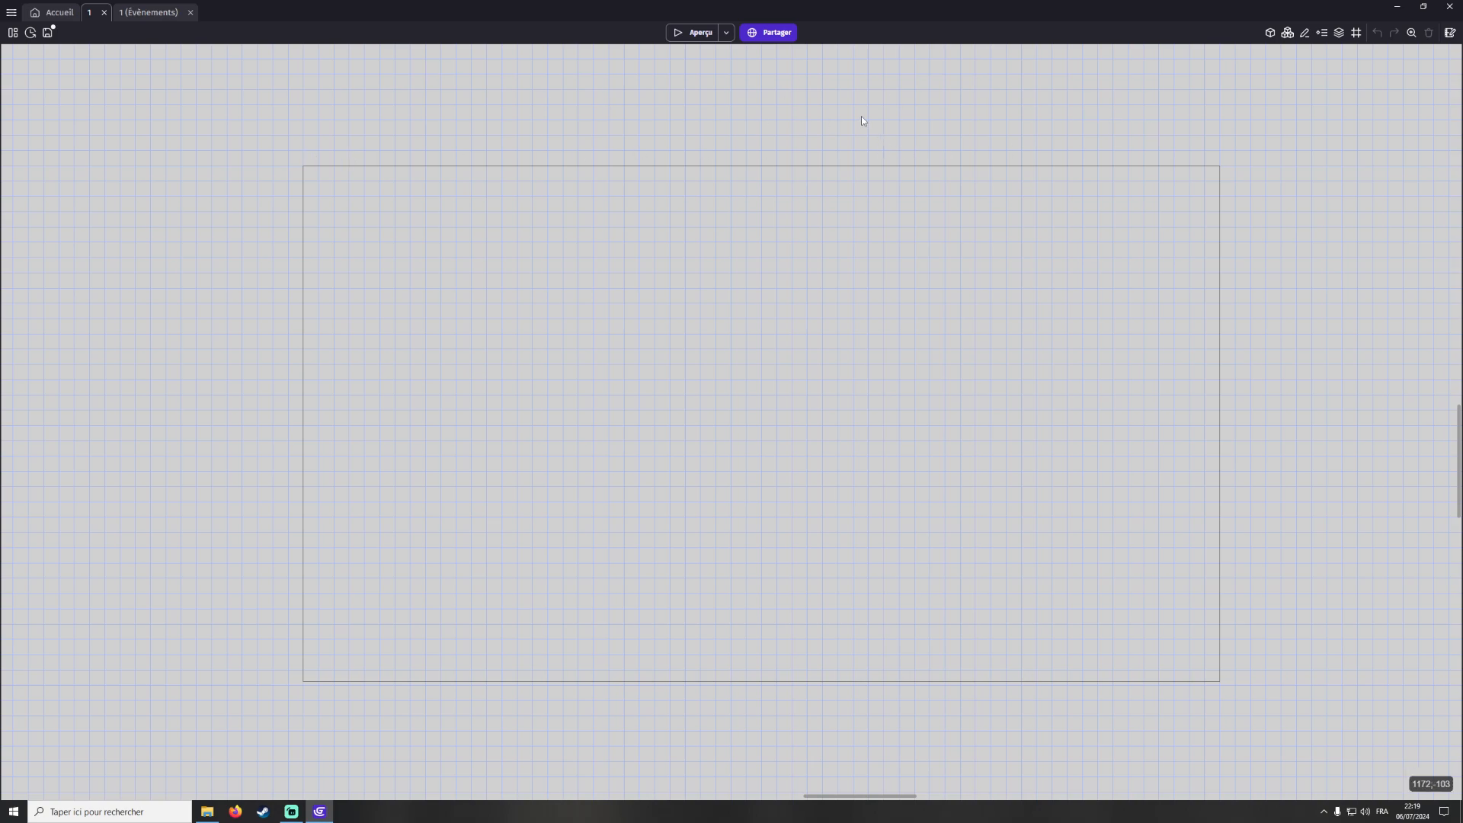
Add a new external events sheet named global from the project manager and open it
{"action": "left_click", "coordinate": [12, 12]}
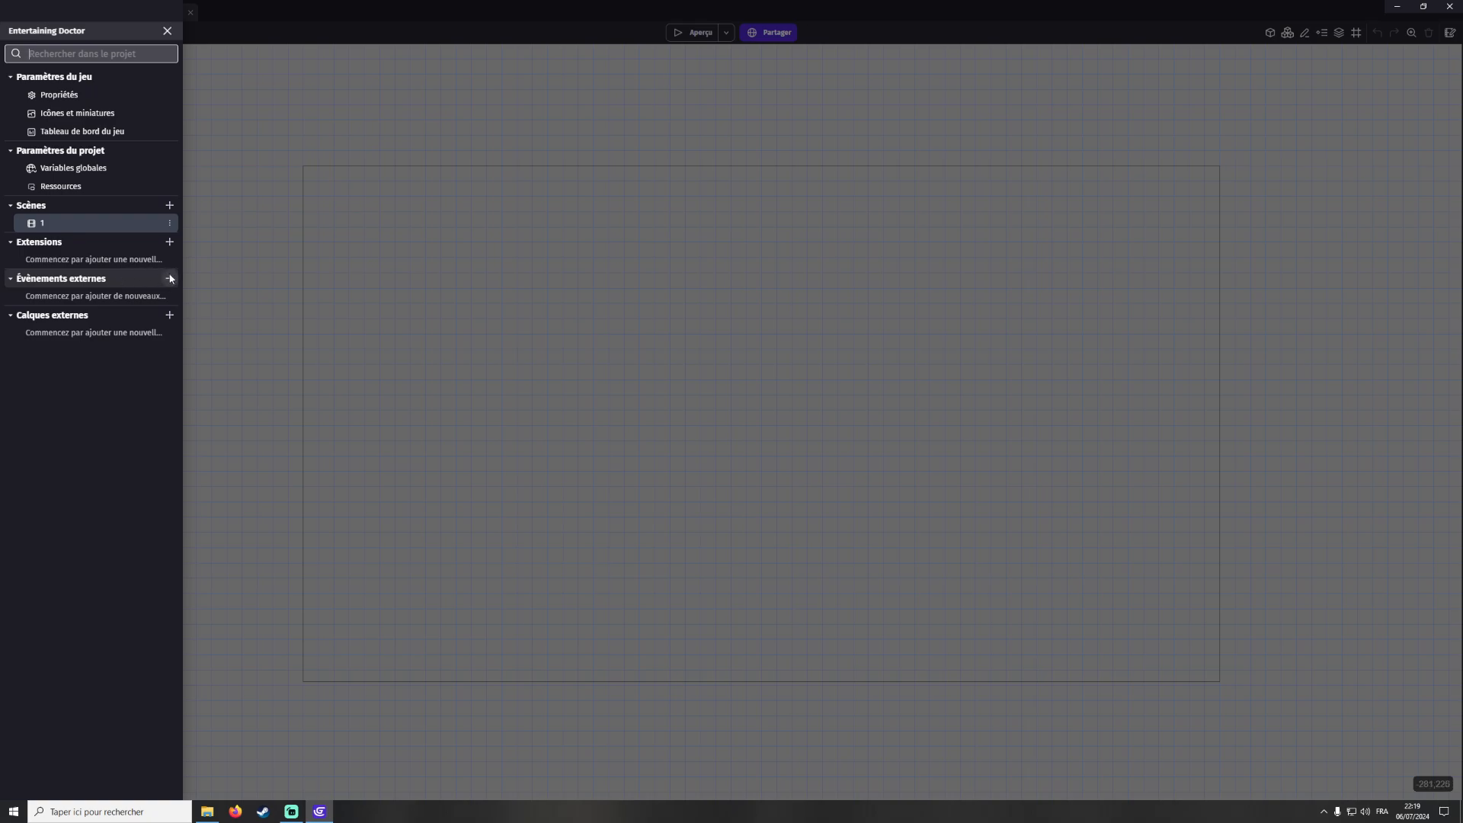
{"action": "left_click", "coordinate": [170, 278]}
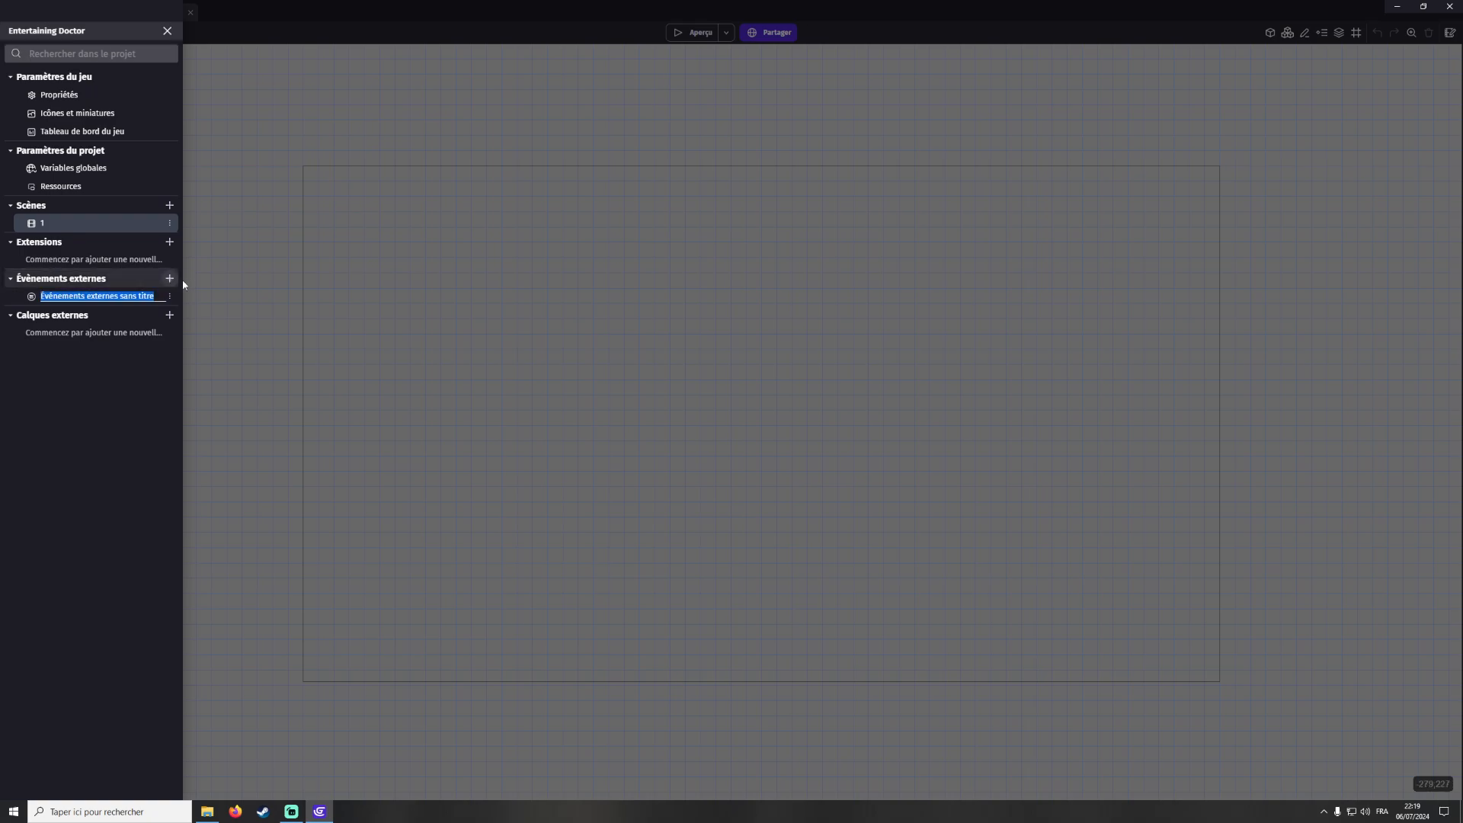
{"action": "type", "text": "global"}
{"action": "key", "text": "Return"}
{"action": "left_click", "coordinate": [107, 302]}
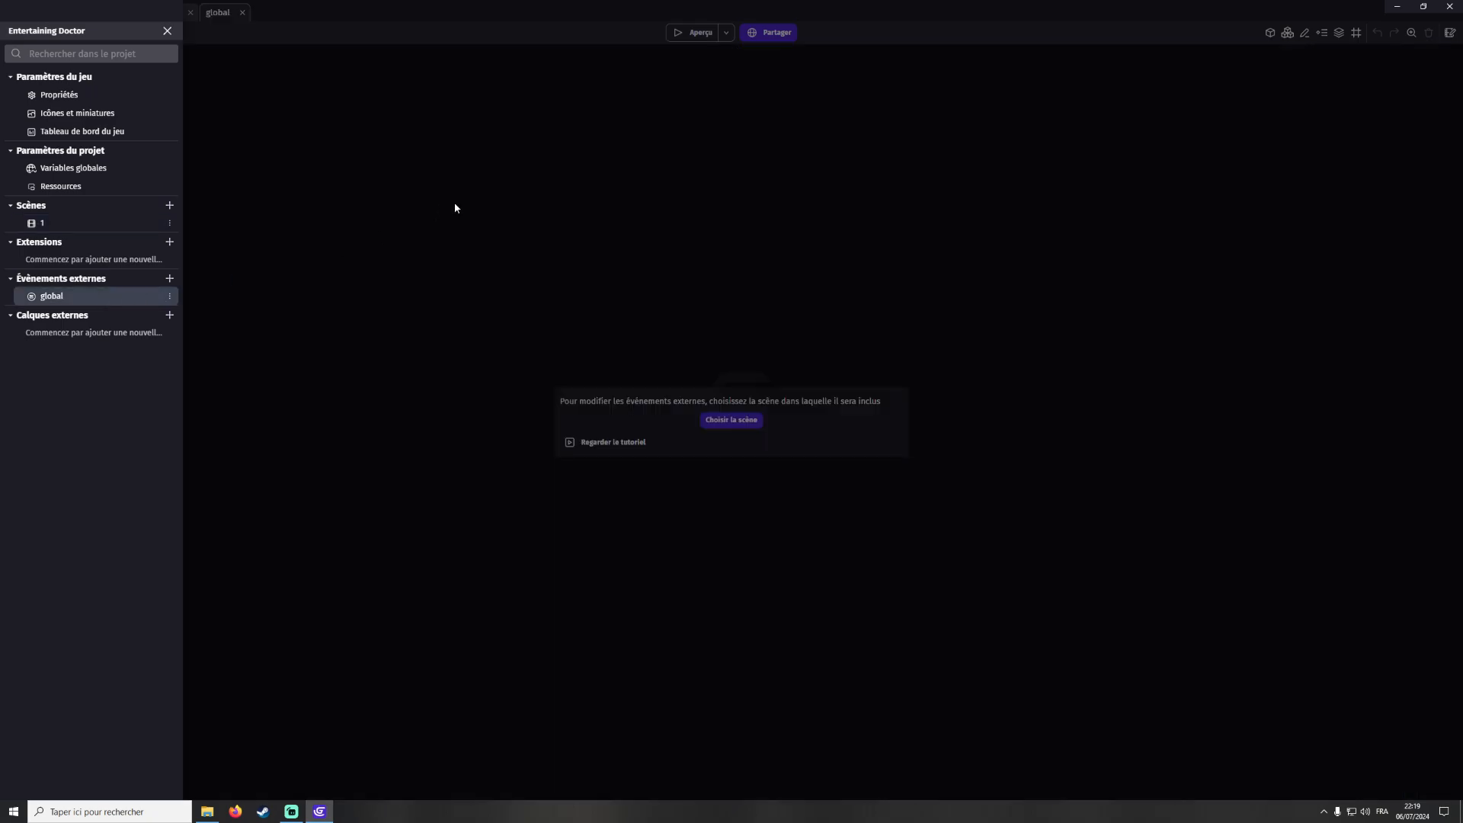
Associate the global external events with scene 1
{"action": "left_click", "coordinate": [514, 201]}
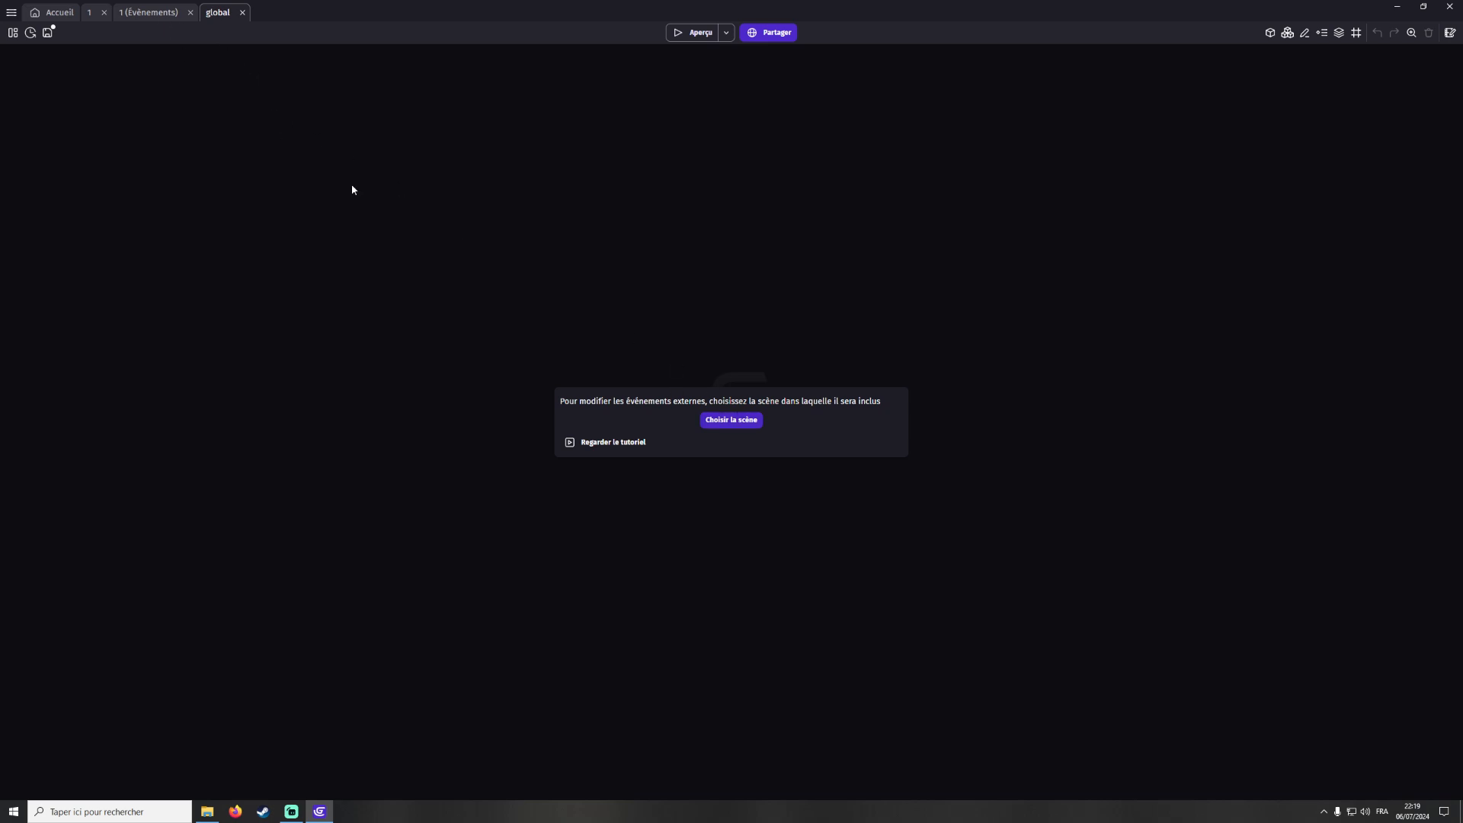
{"action": "left_click", "coordinate": [736, 427]}
{"action": "left_click", "coordinate": [579, 426]}
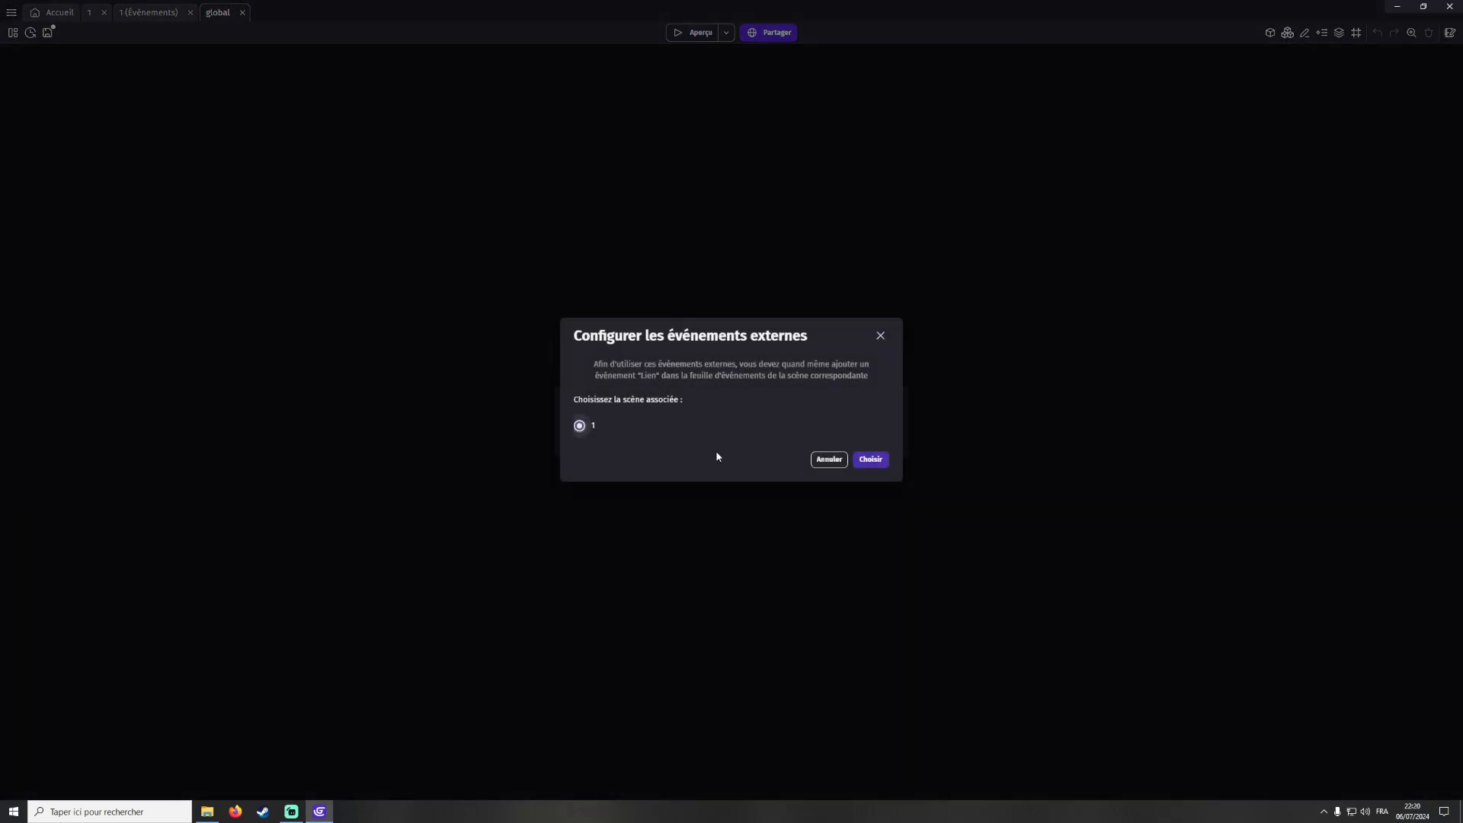
{"action": "left_click", "coordinate": [872, 459]}
In scene 1's events, add a link event that includes the global external events
{"action": "left_click", "coordinate": [152, 14]}
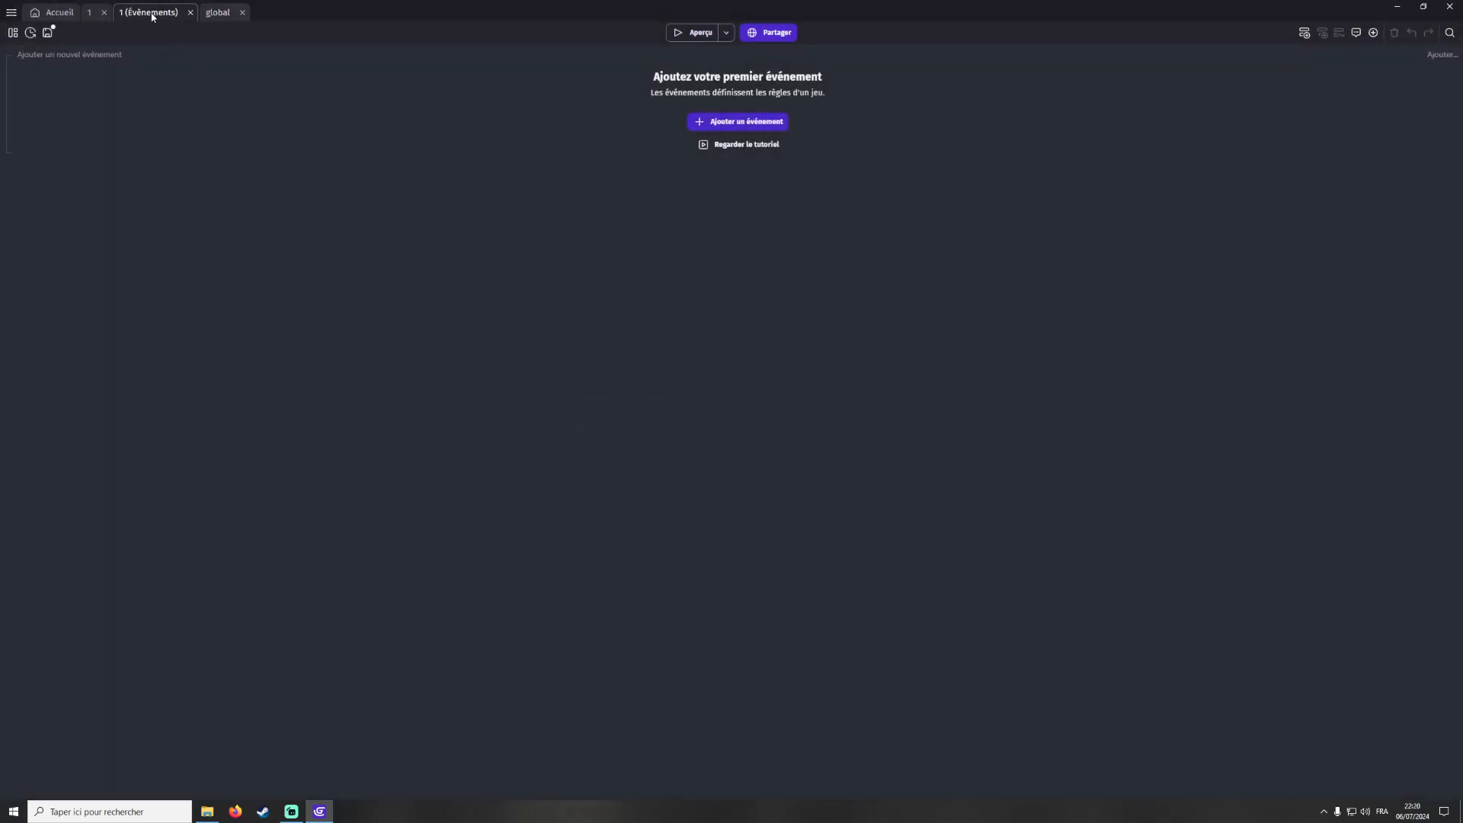
{"action": "left_click", "coordinate": [1439, 58]}
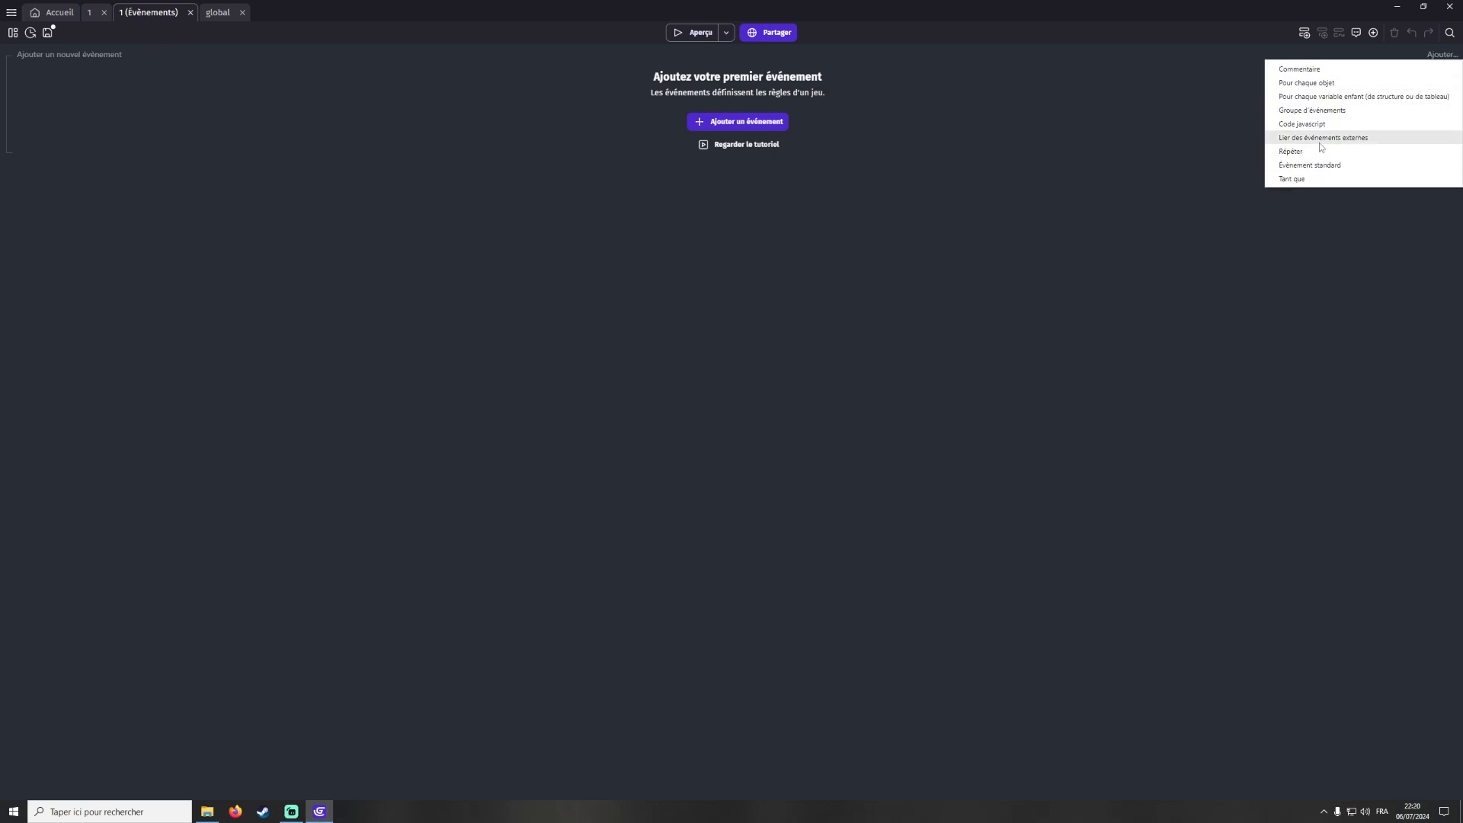
{"action": "left_click", "coordinate": [1349, 139]}
{"action": "left_click", "coordinate": [155, 61]}
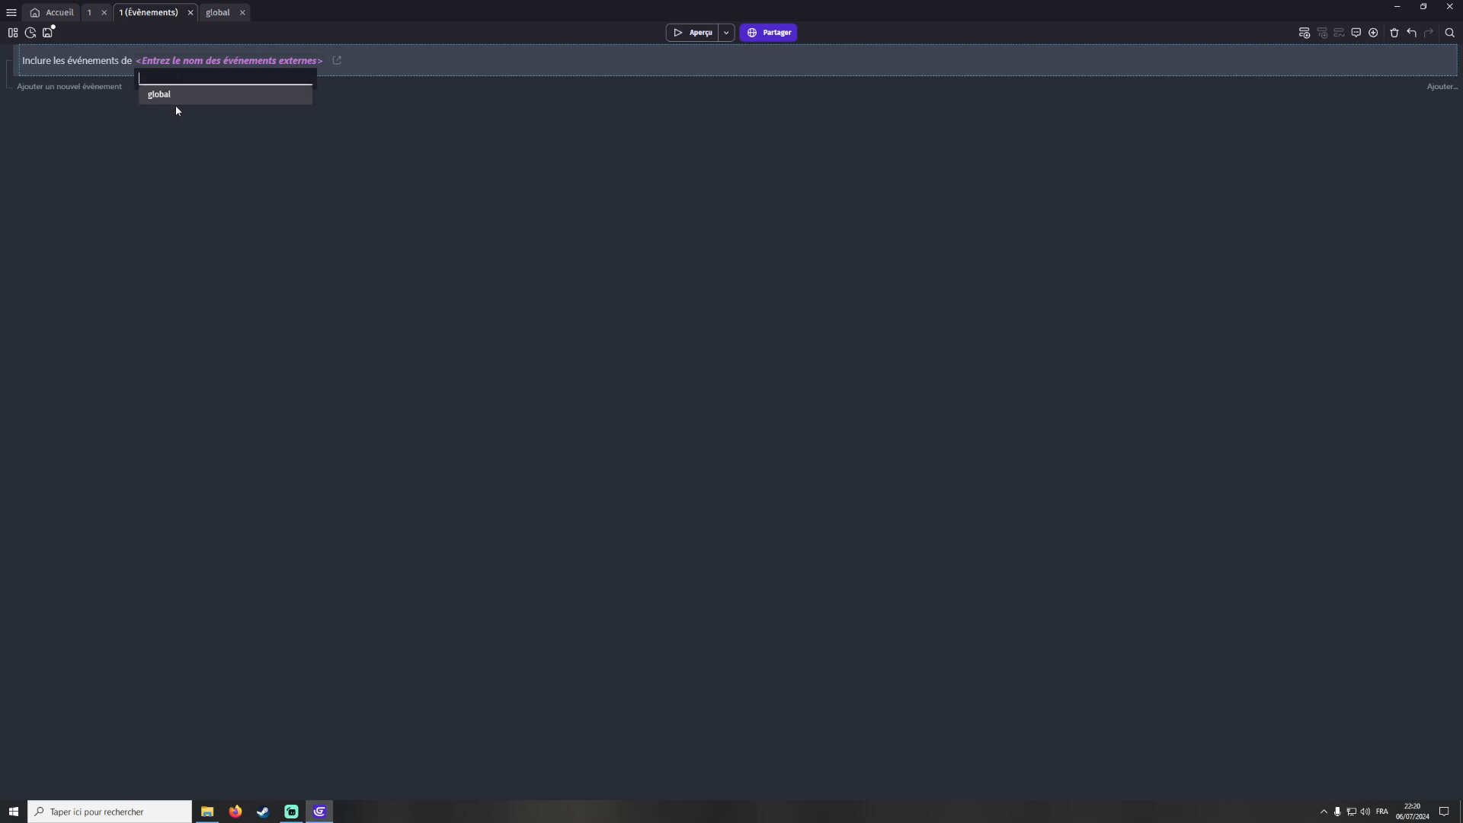
{"action": "left_click", "coordinate": [206, 95]}
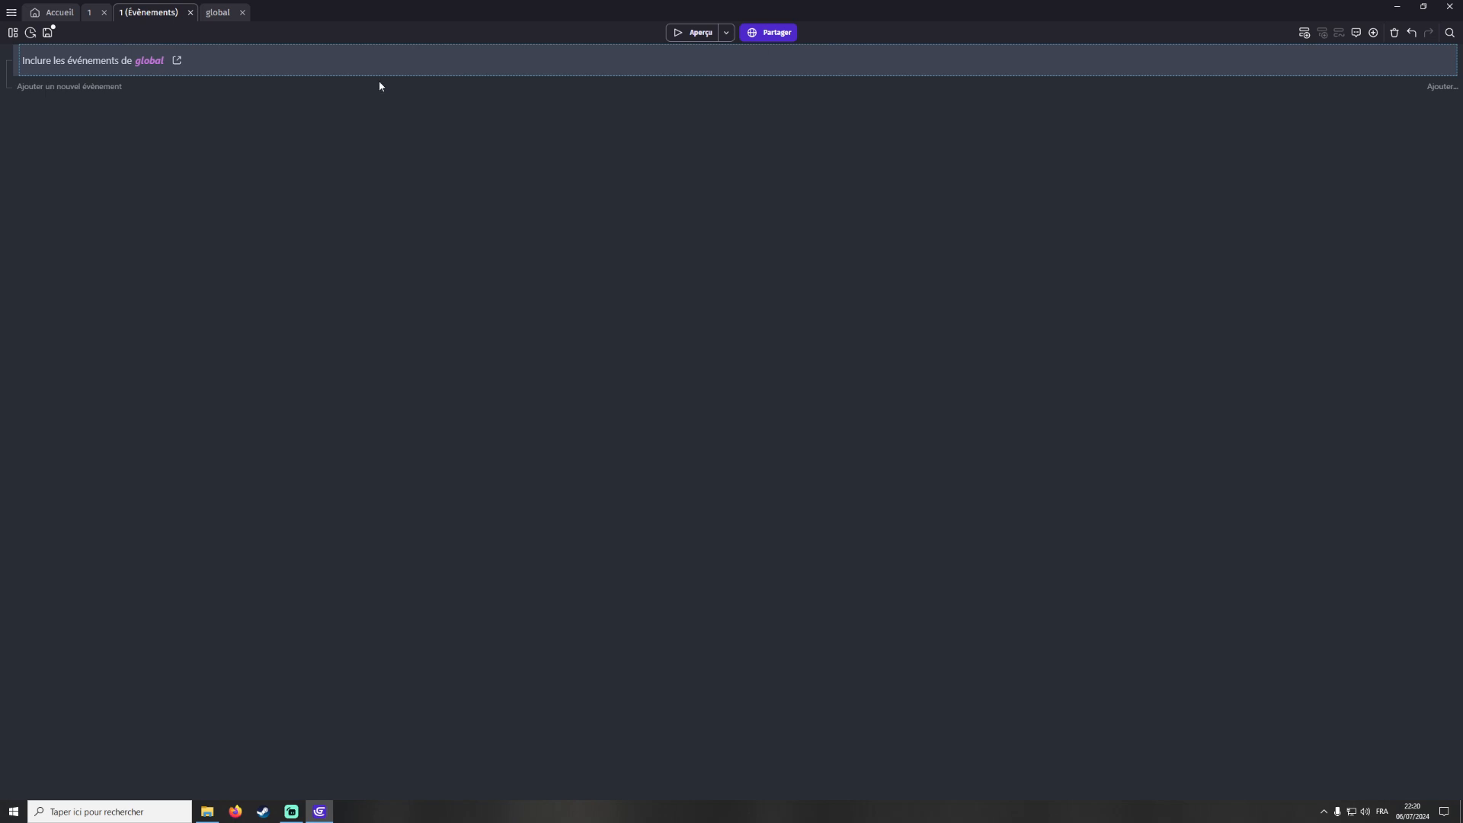
Switch between the global and scene 1 event sheets, ending on the scene 1 layout
{"action": "left_click", "coordinate": [234, 17]}
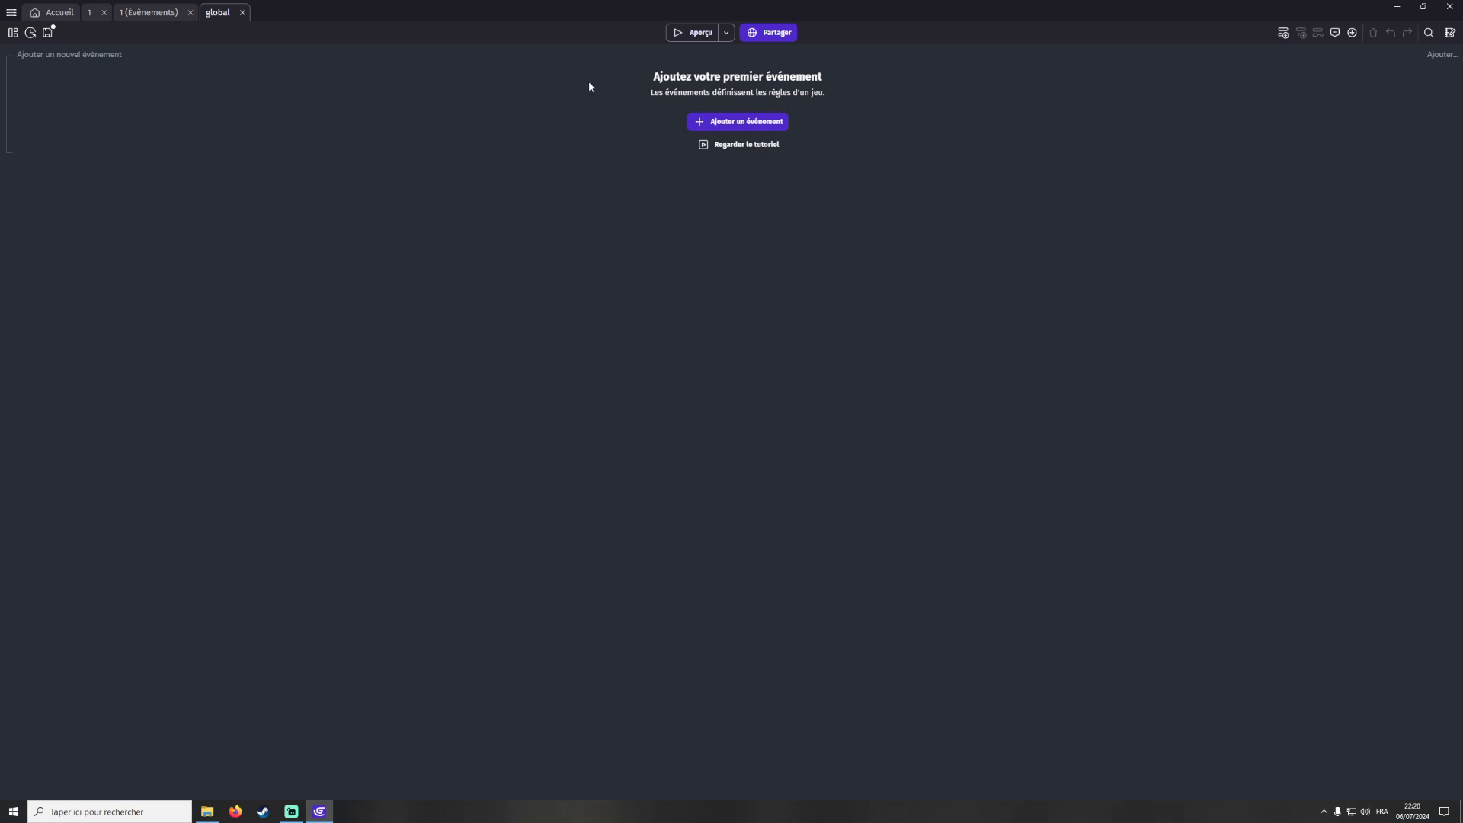
{"action": "left_click", "coordinate": [156, 13]}
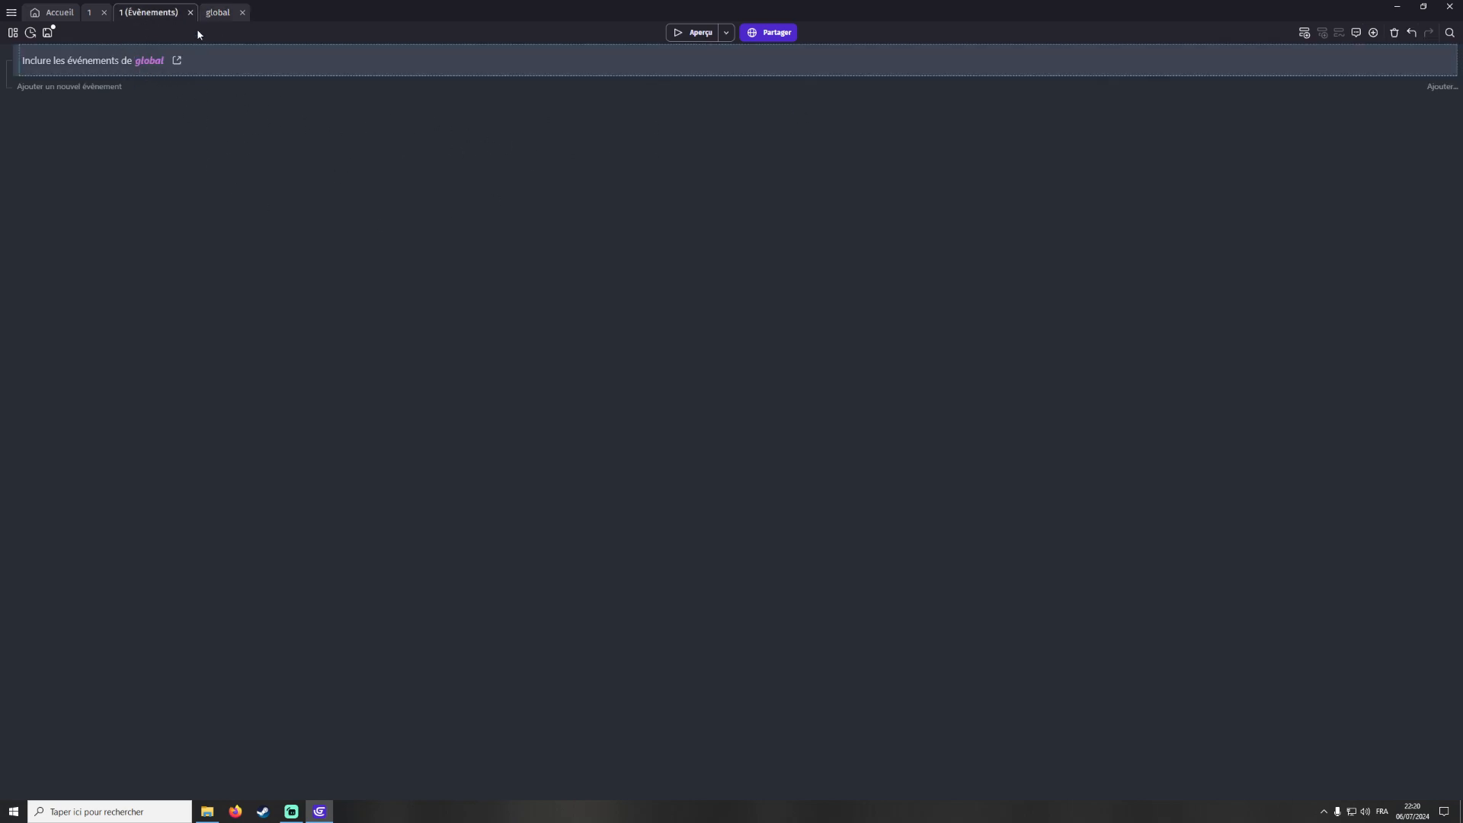
{"action": "left_click", "coordinate": [220, 18]}
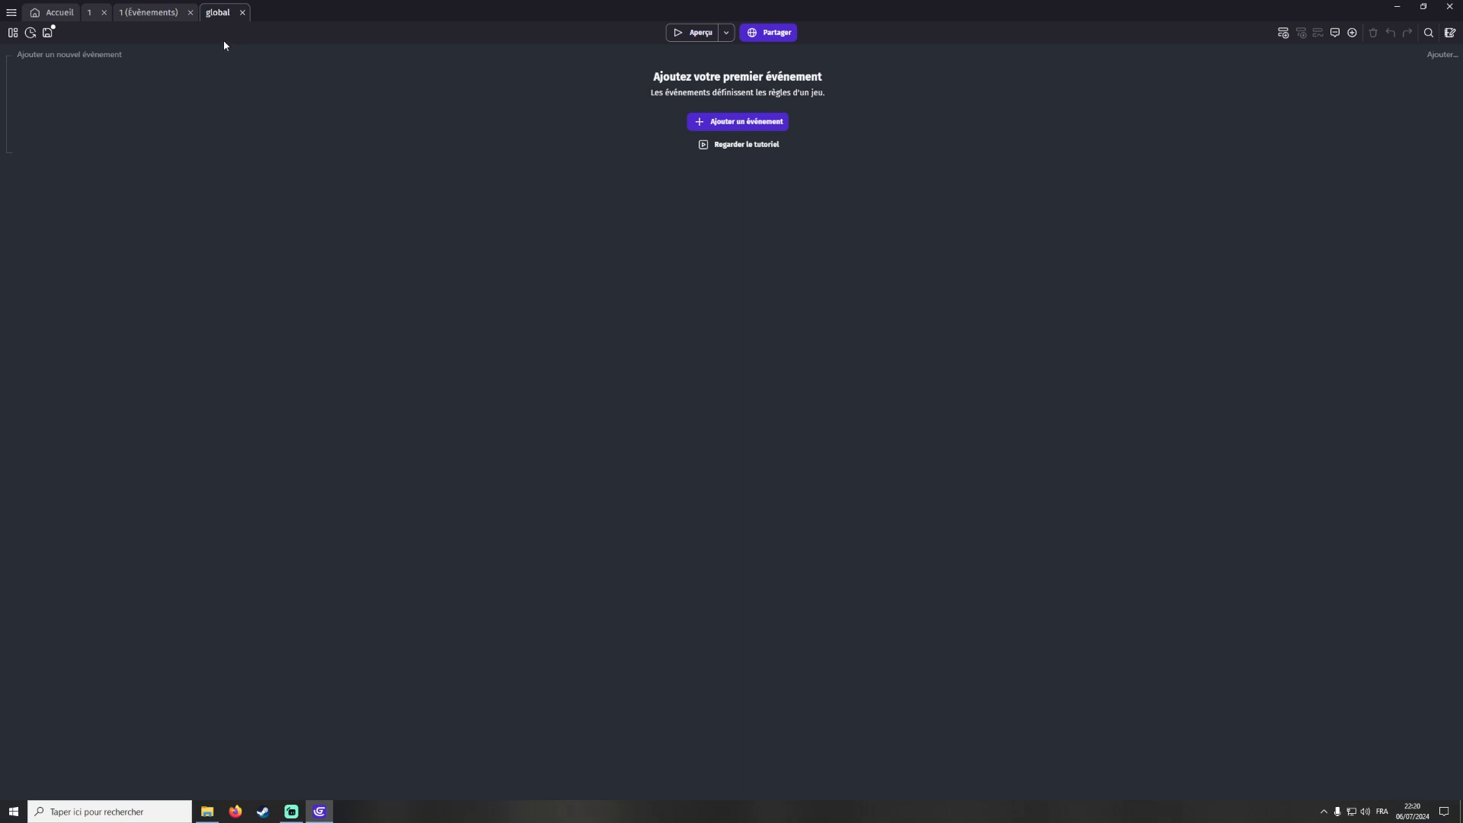
{"action": "left_click", "coordinate": [155, 17]}
{"action": "left_click", "coordinate": [90, 14]}
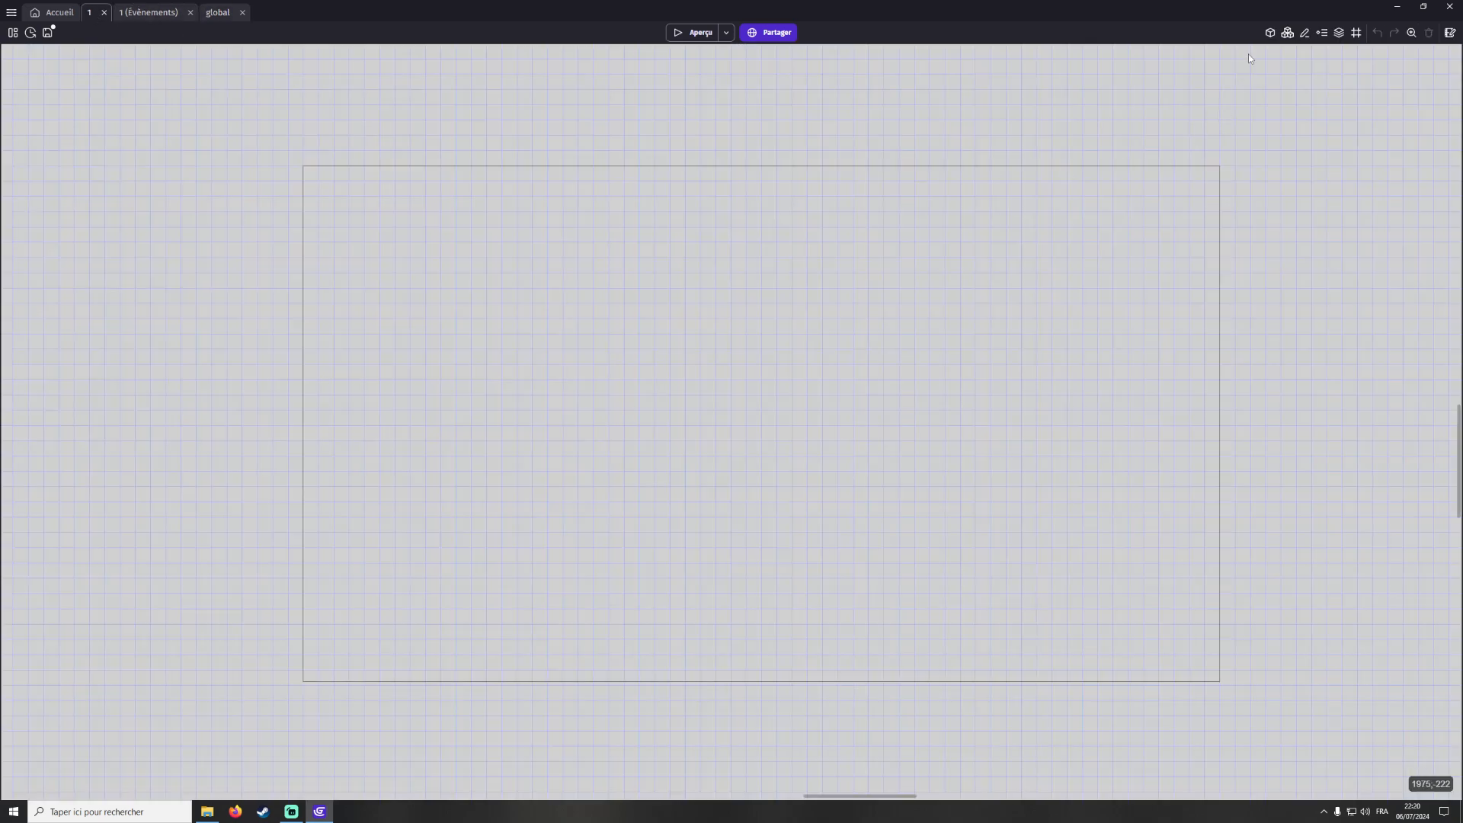
Open the new object dialog from the objects panel and browse the asset store and the object types list
{"action": "left_click", "coordinate": [1270, 33]}
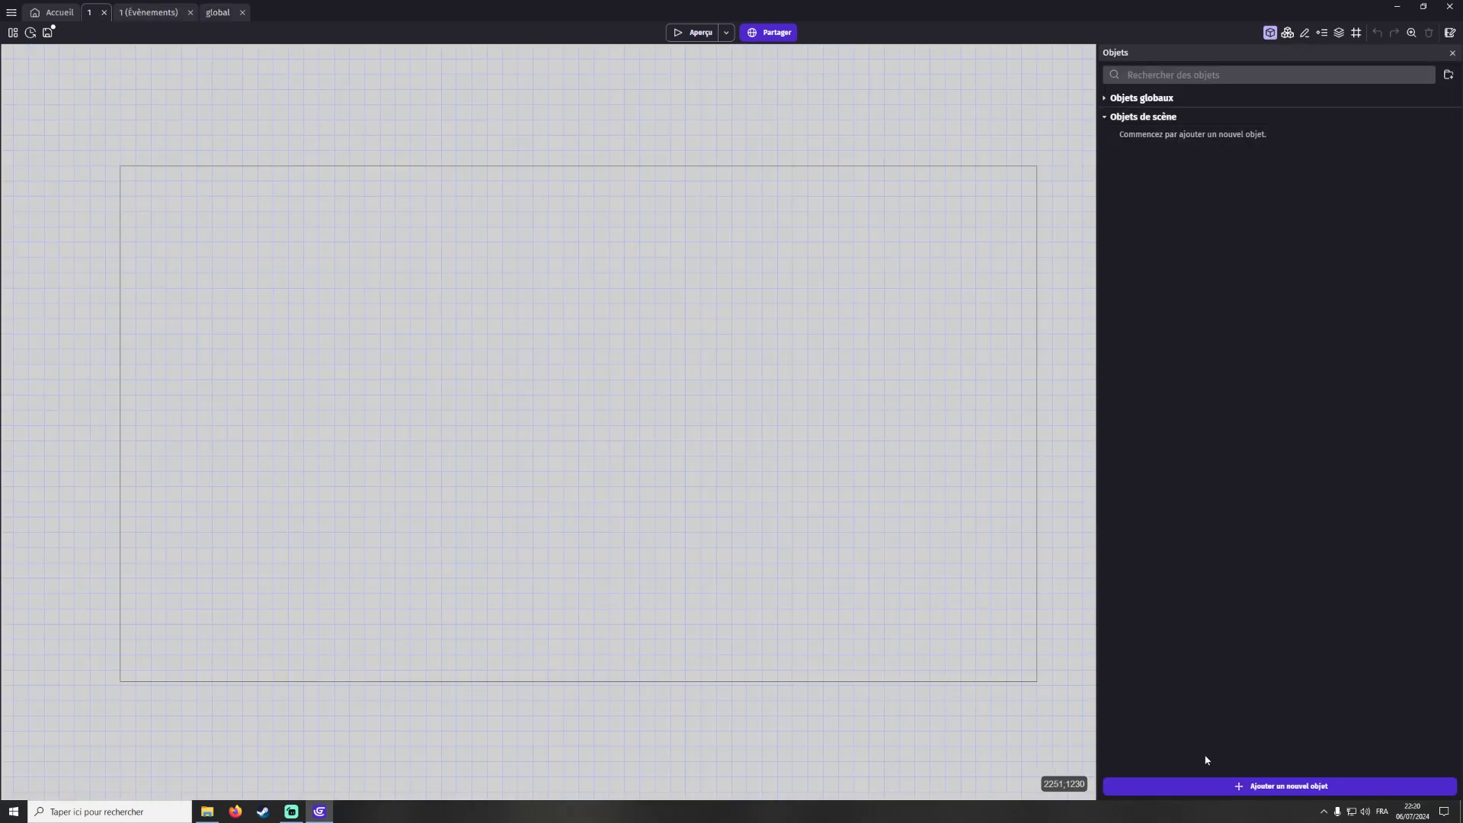
{"action": "left_click", "coordinate": [1271, 786]}
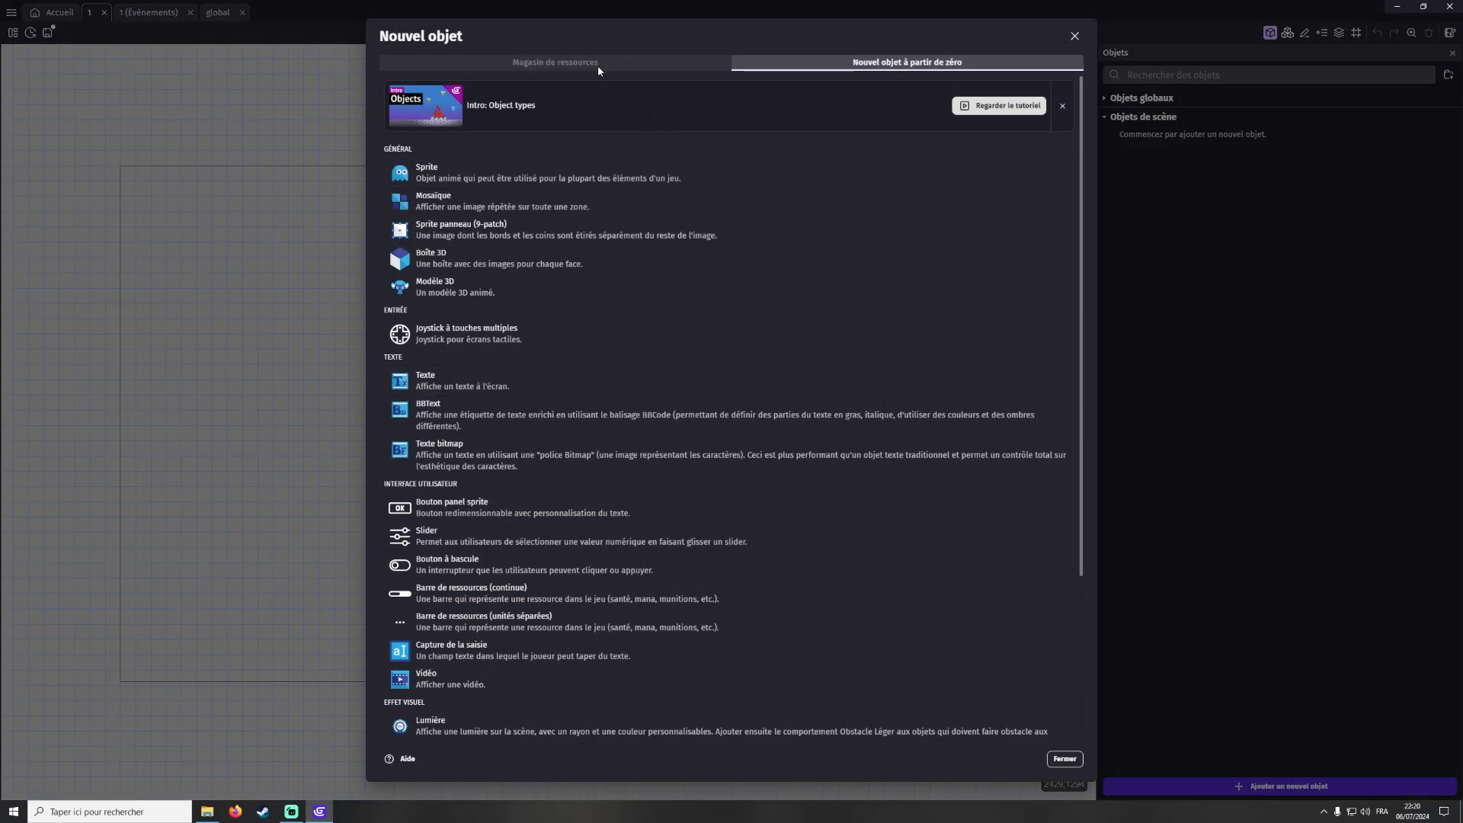
{"action": "left_click", "coordinate": [565, 62]}
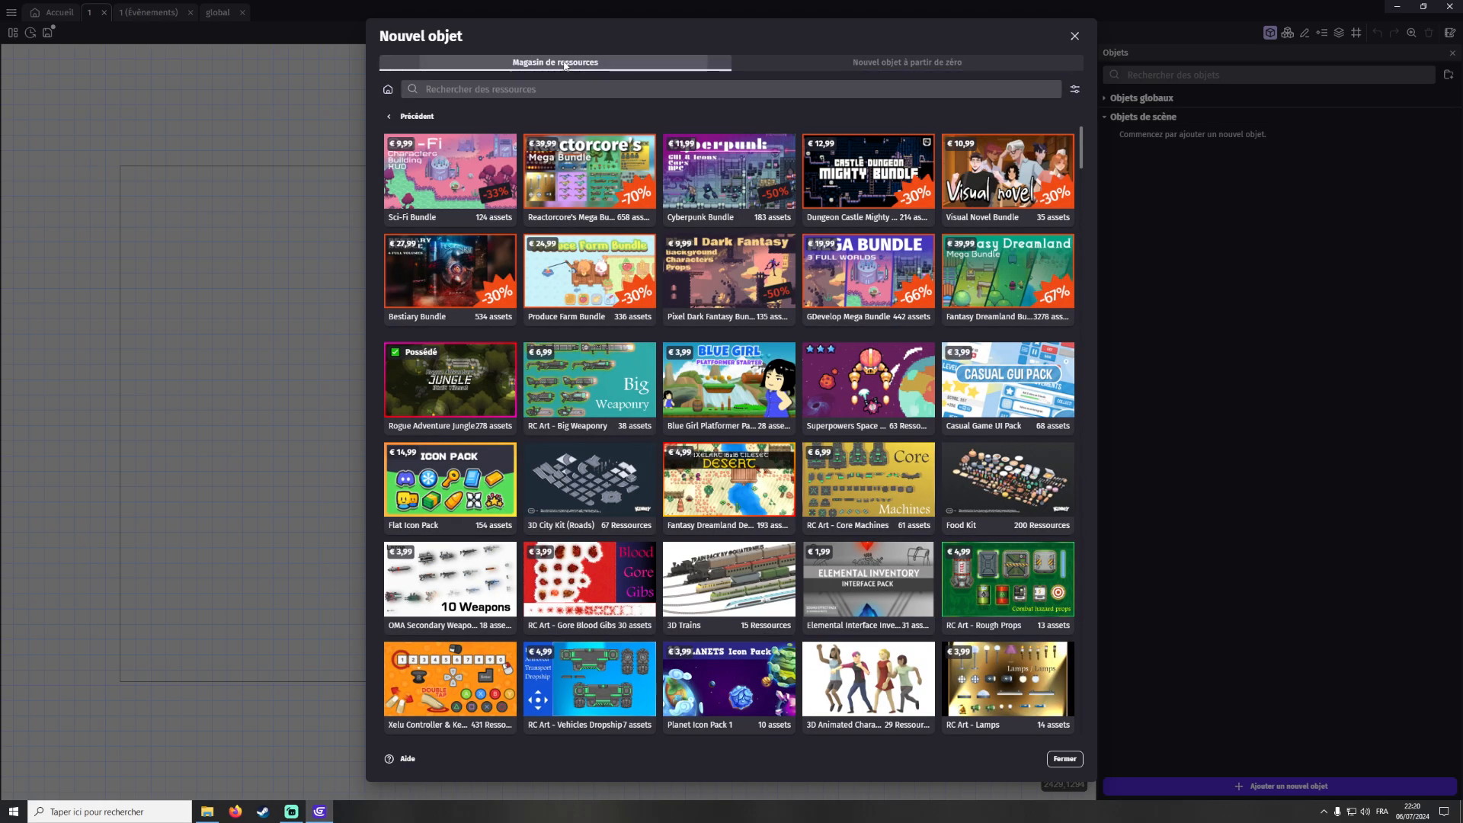
{"action": "scroll", "coordinate": [724, 259], "scroll_direction": "down", "scroll_amount": 3}
{"action": "scroll", "coordinate": [728, 267], "scroll_direction": "up", "scroll_amount": 3}
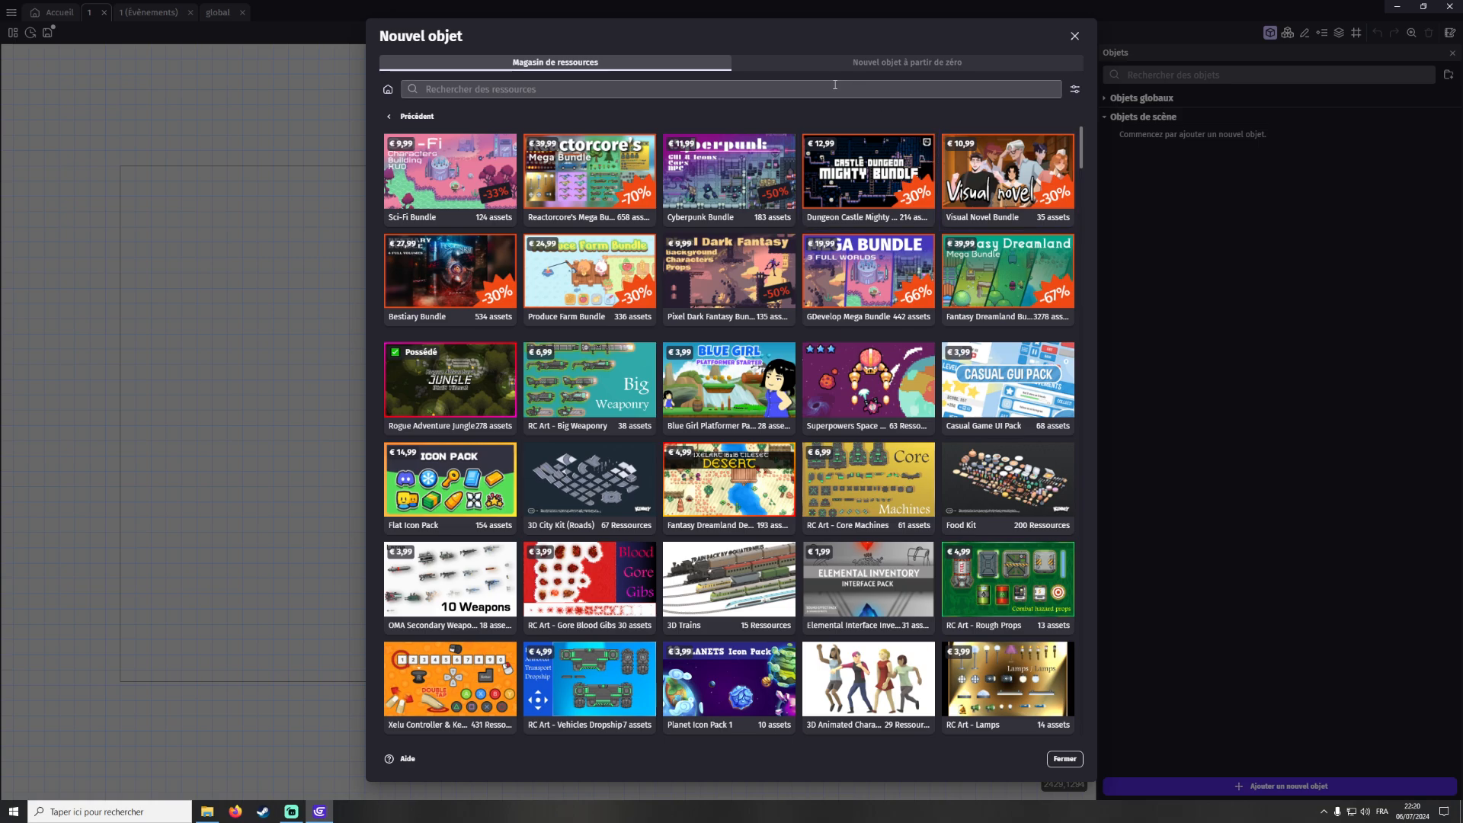
{"action": "left_click", "coordinate": [884, 65]}
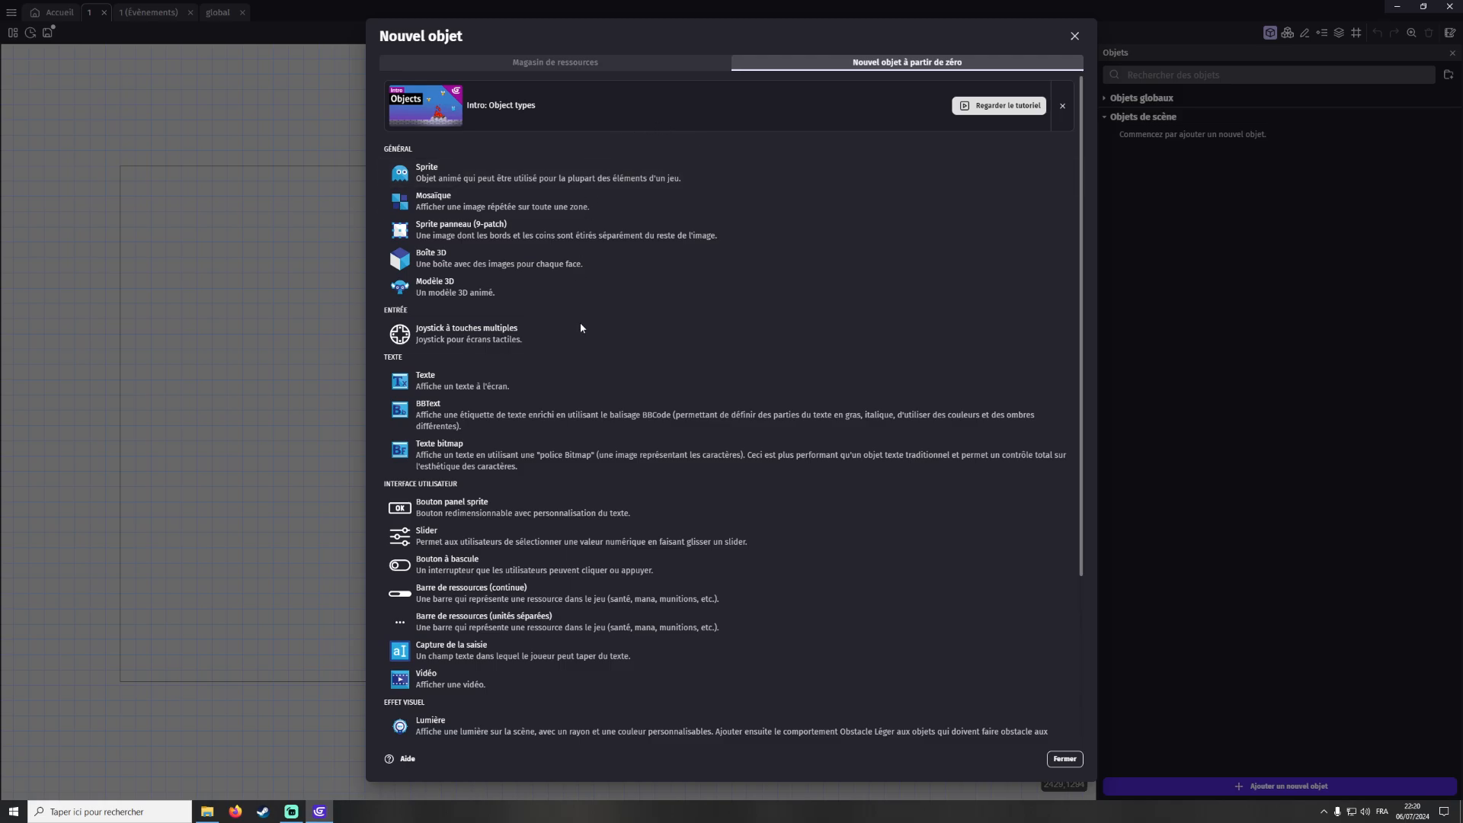
{"action": "scroll", "coordinate": [587, 305], "scroll_direction": "down", "scroll_amount": 3}
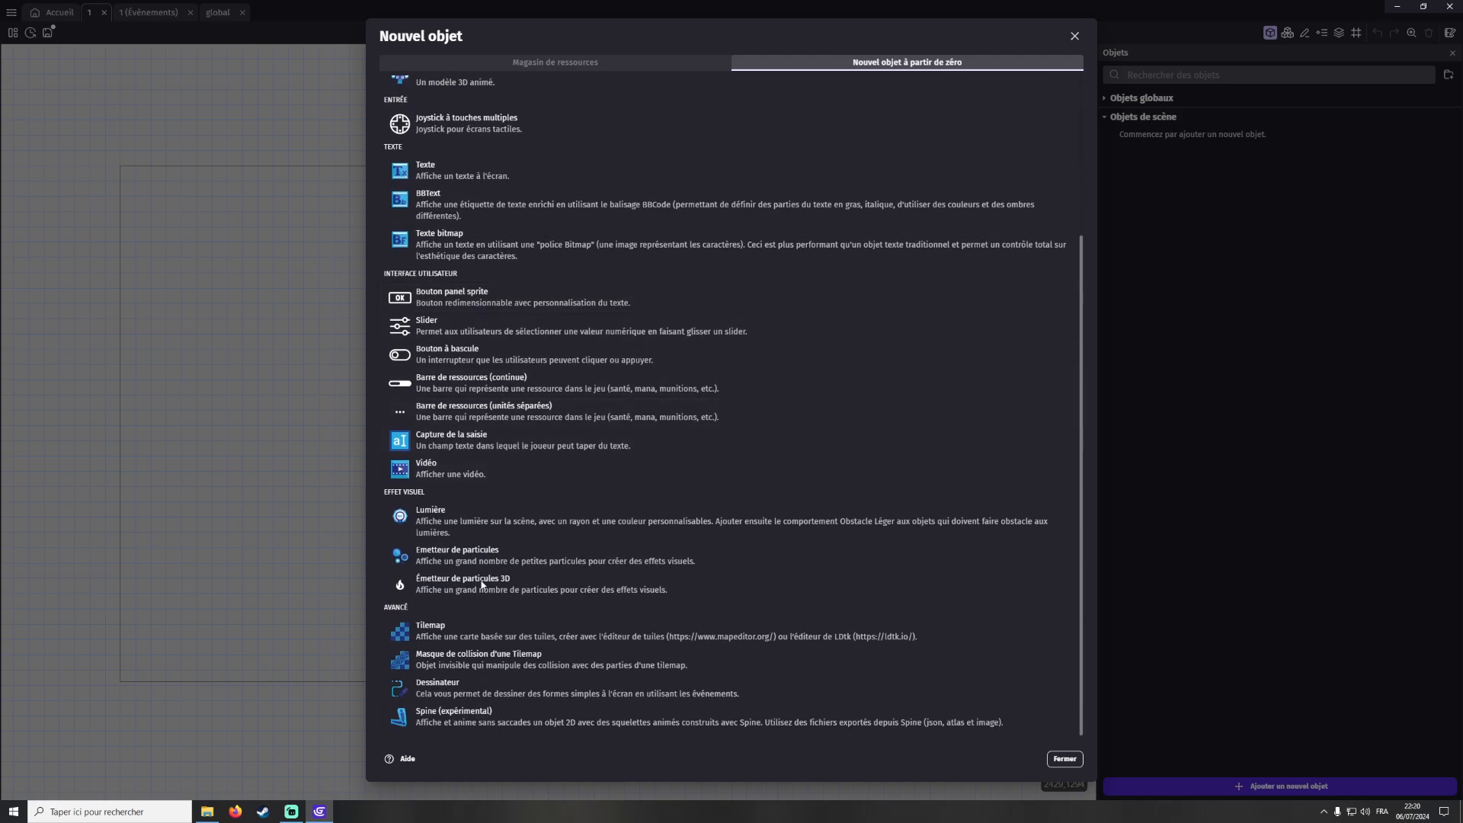
{"action": "scroll", "coordinate": [480, 605], "scroll_direction": "up", "scroll_amount": 3}
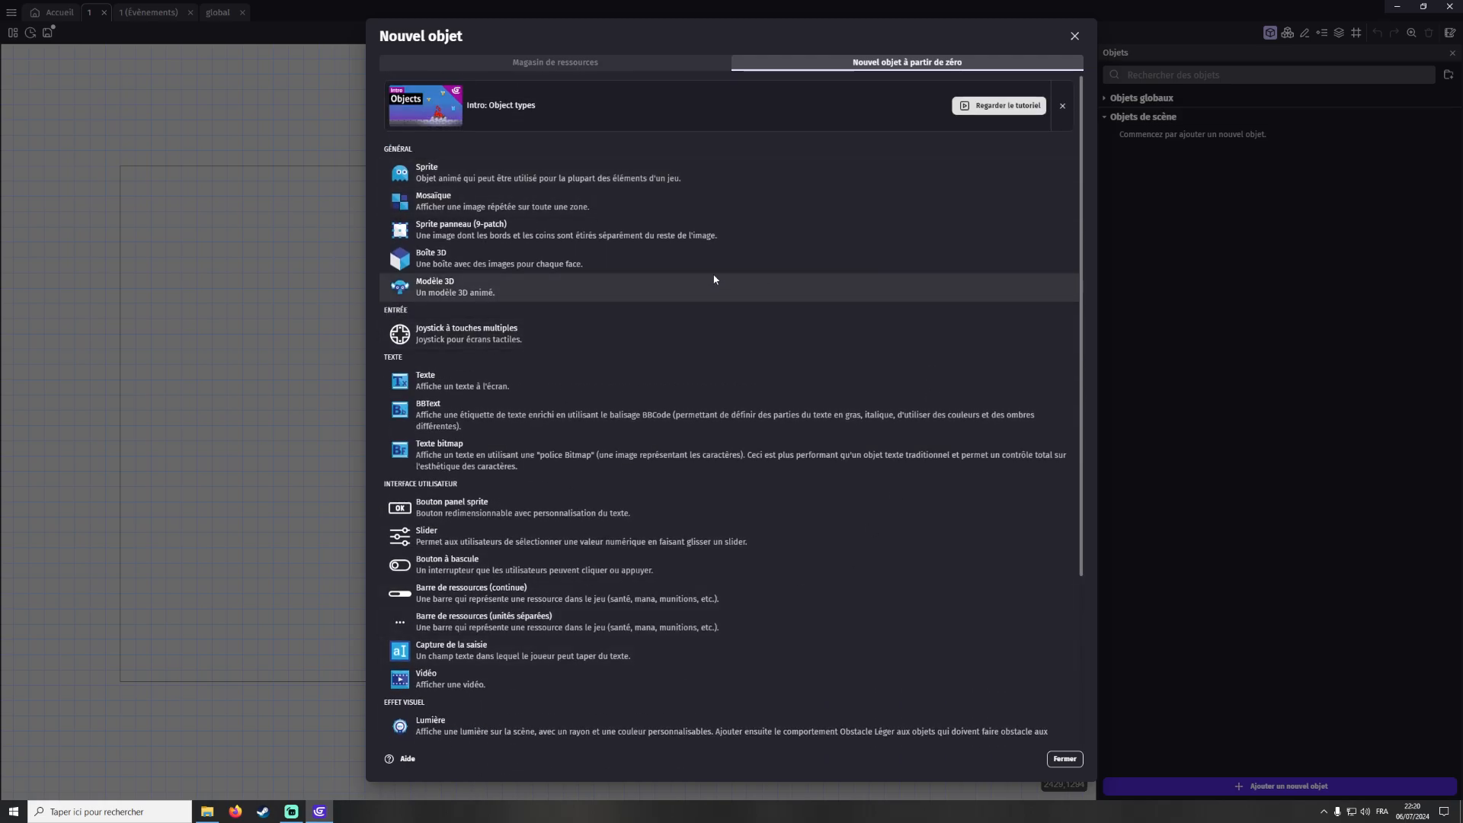
Create a new Sprite object and draw its image in Piskel by filling the 32 × 32 px canvas black with the paint bucket
{"action": "left_click", "coordinate": [450, 174]}
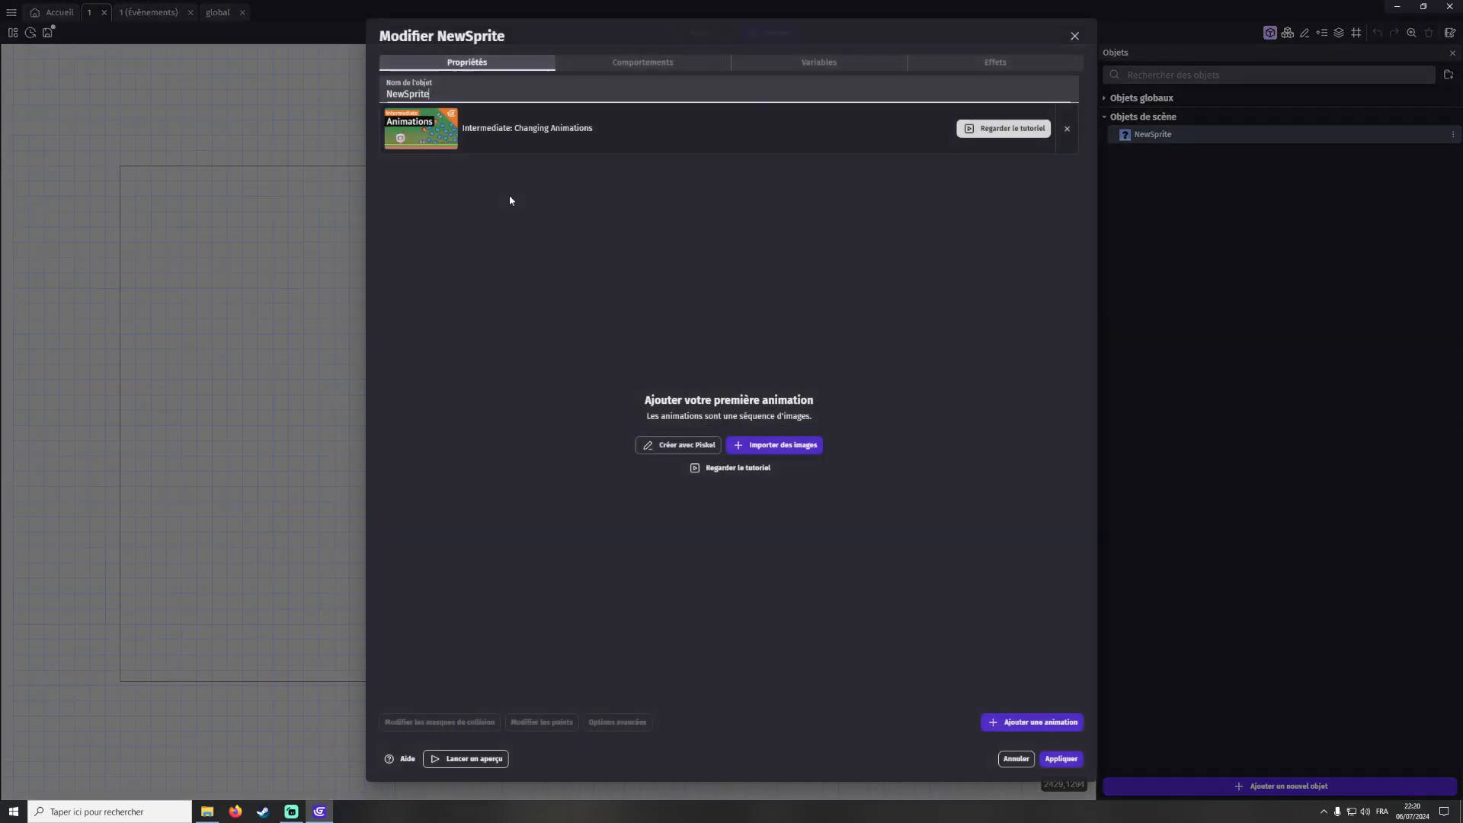
{"action": "left_click", "coordinate": [676, 446]}
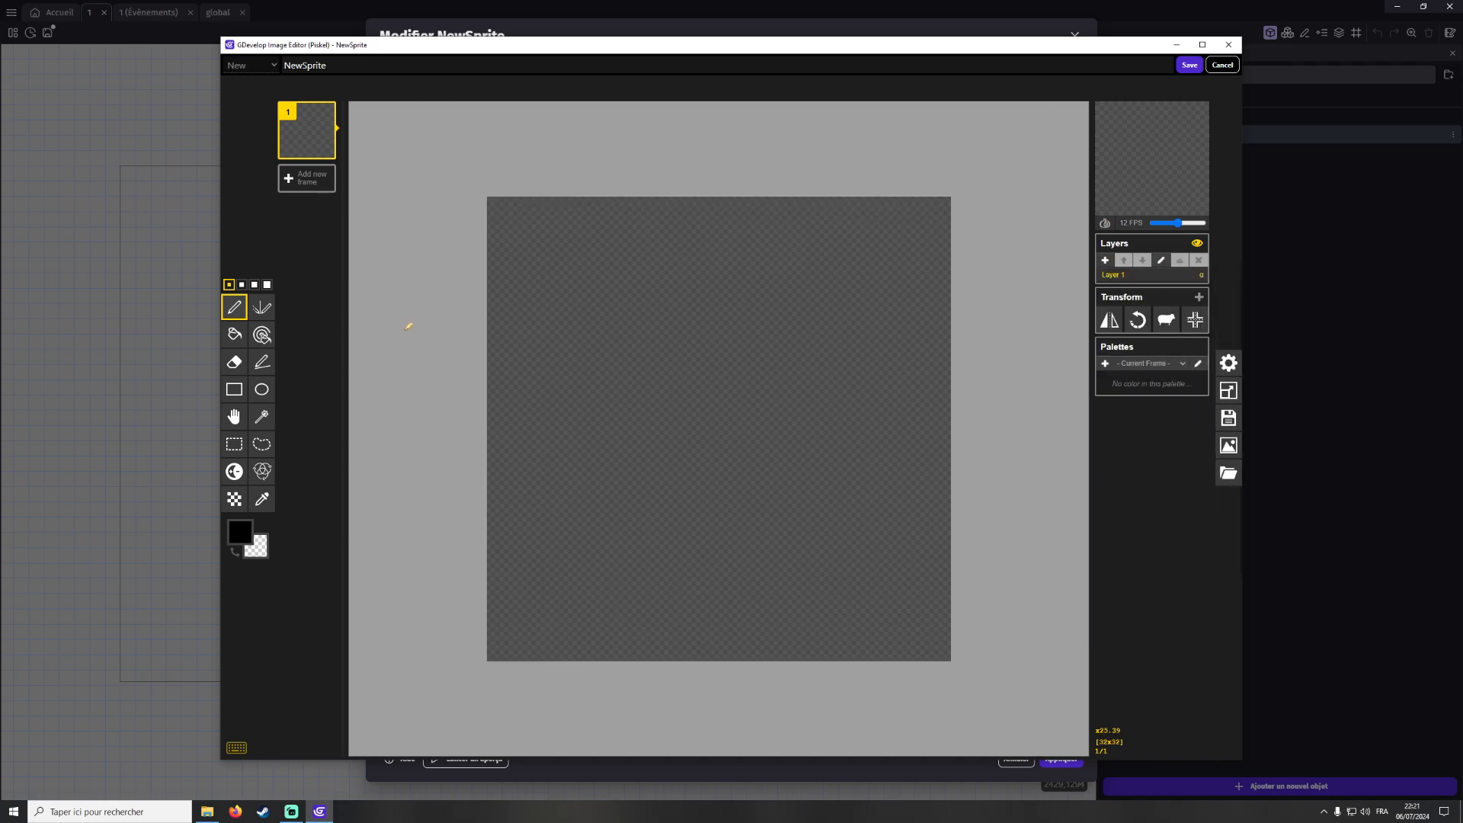
{"action": "left_click", "coordinate": [235, 333]}
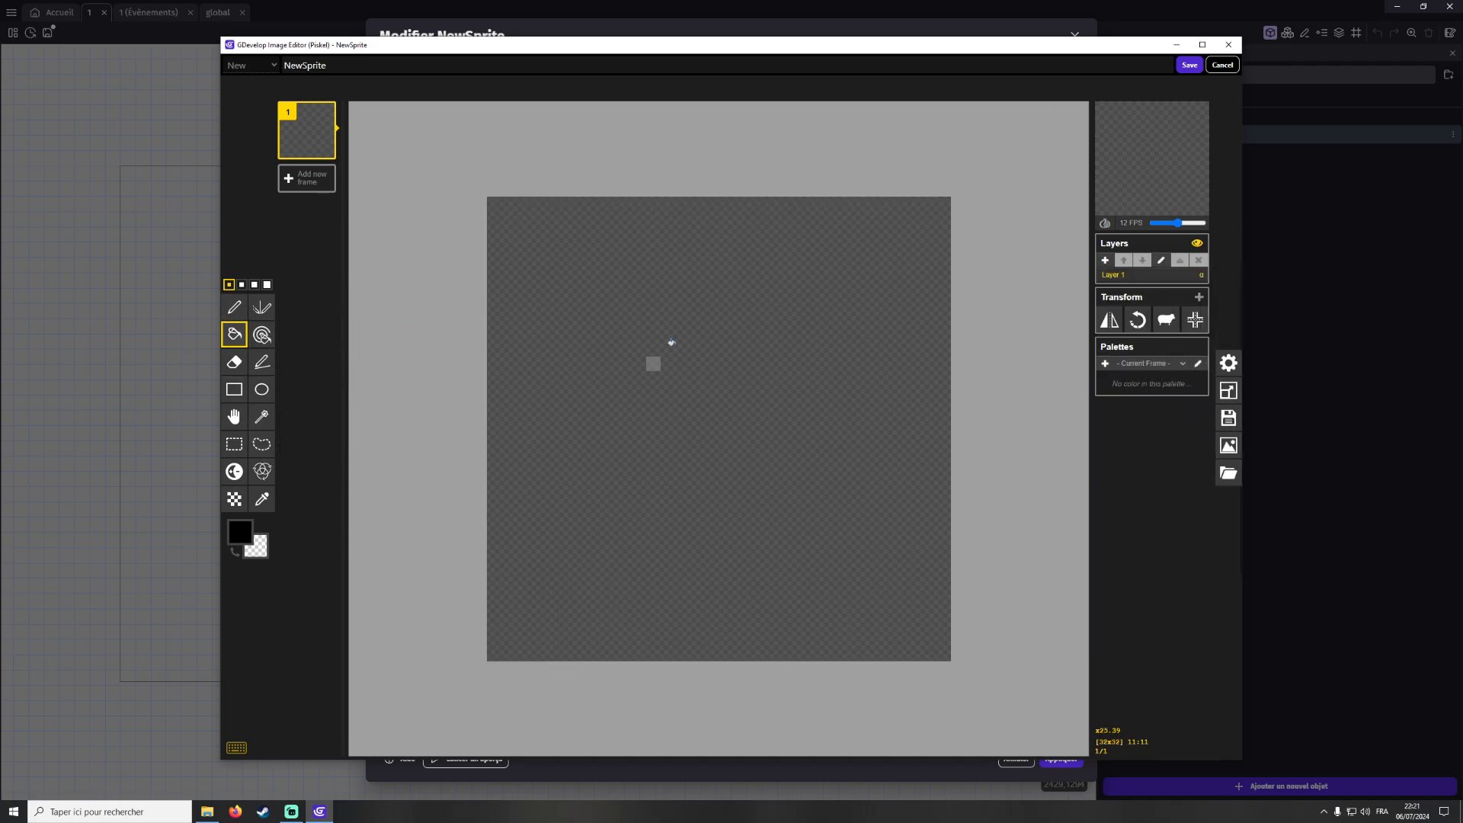
{"action": "left_click", "coordinate": [627, 374]}
{"action": "left_click", "coordinate": [1189, 65]}
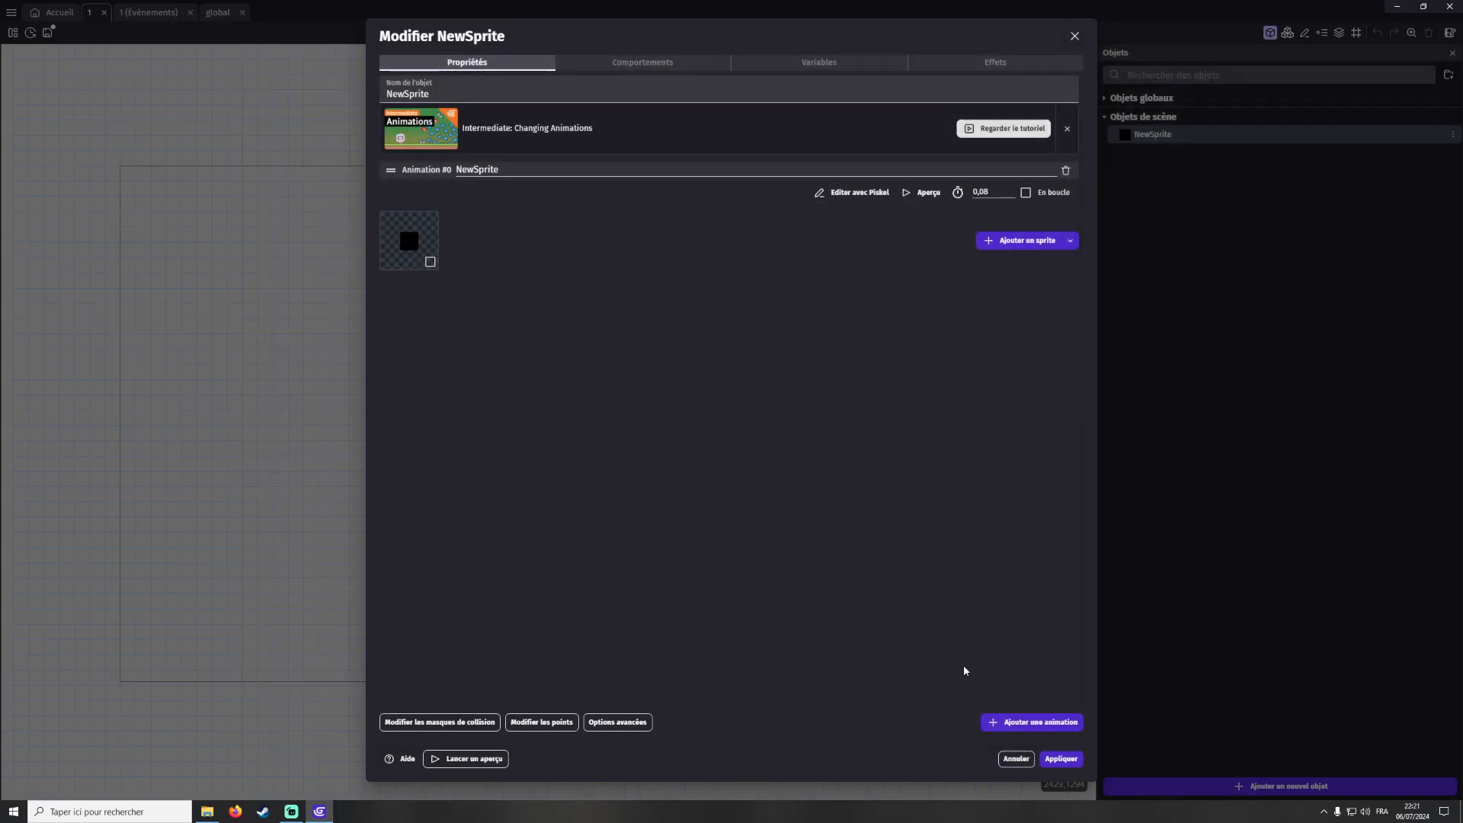
{"action": "left_click", "coordinate": [1060, 764]}
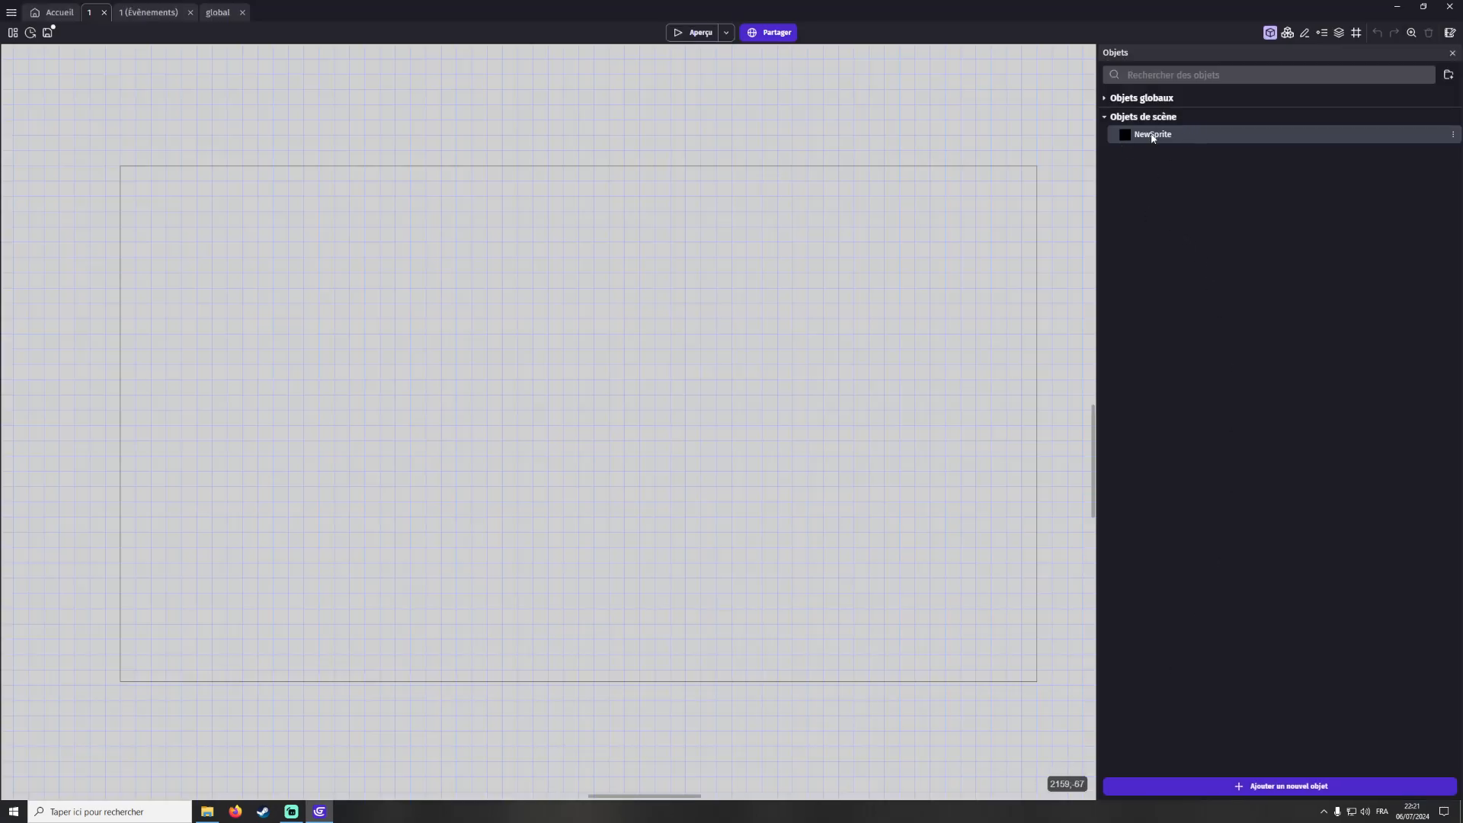
Place an instance of NewSprite in the scene and adjust its placement
{"action": "left_click_drag", "start_coordinate": [1193, 134], "coordinate": [901, 387]}
{"action": "middle_click_drag", "start_coordinate": [952, 458], "coordinate": [981, 429]}
{"action": "left_click_drag", "start_coordinate": [920, 359], "coordinate": [393, 396]}
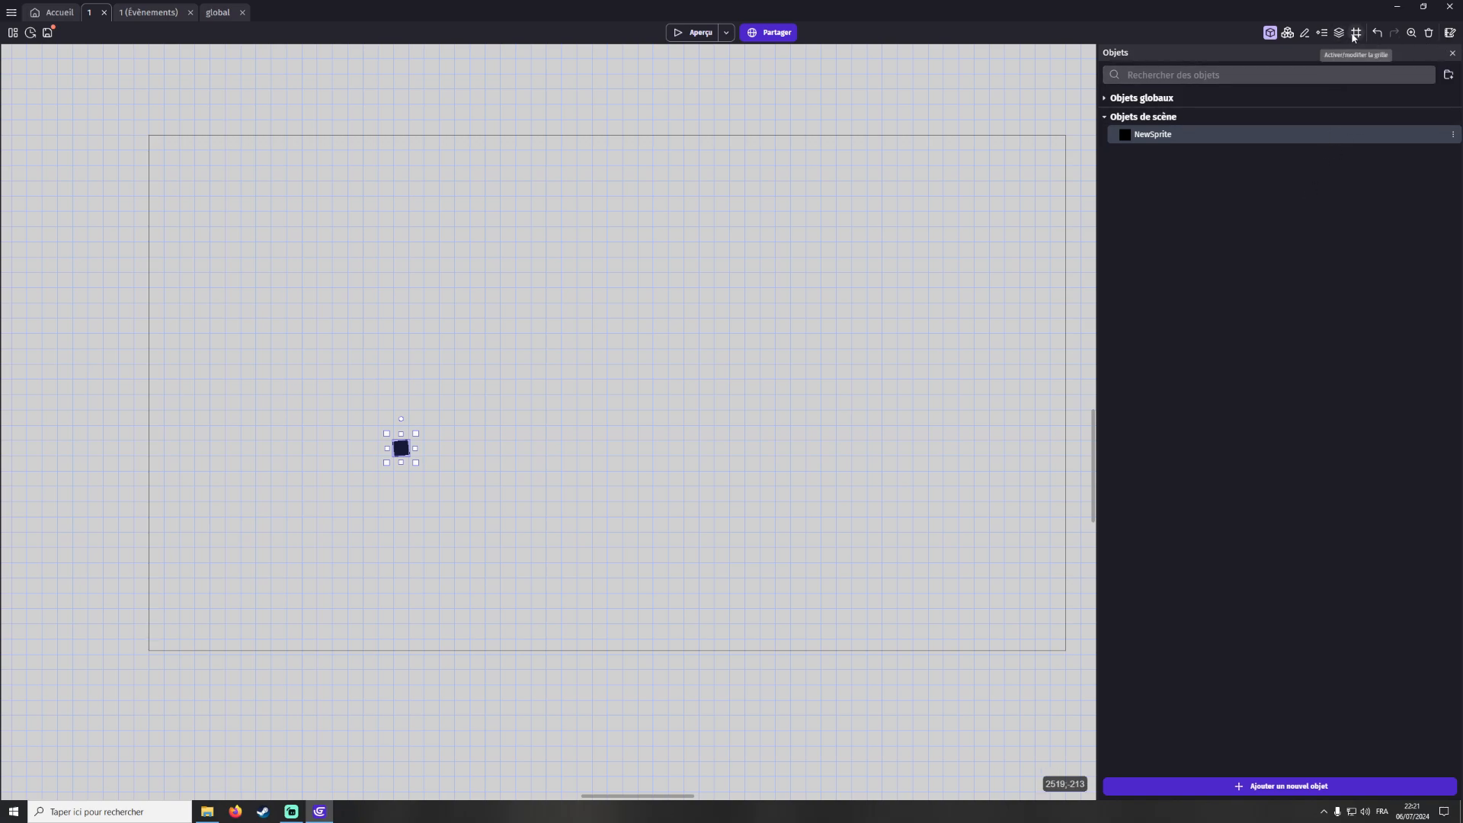
Open the properties panel and set the instance's rotation to 0
{"action": "left_click", "coordinate": [1306, 33]}
{"action": "double_click", "coordinate": [45, 237]}
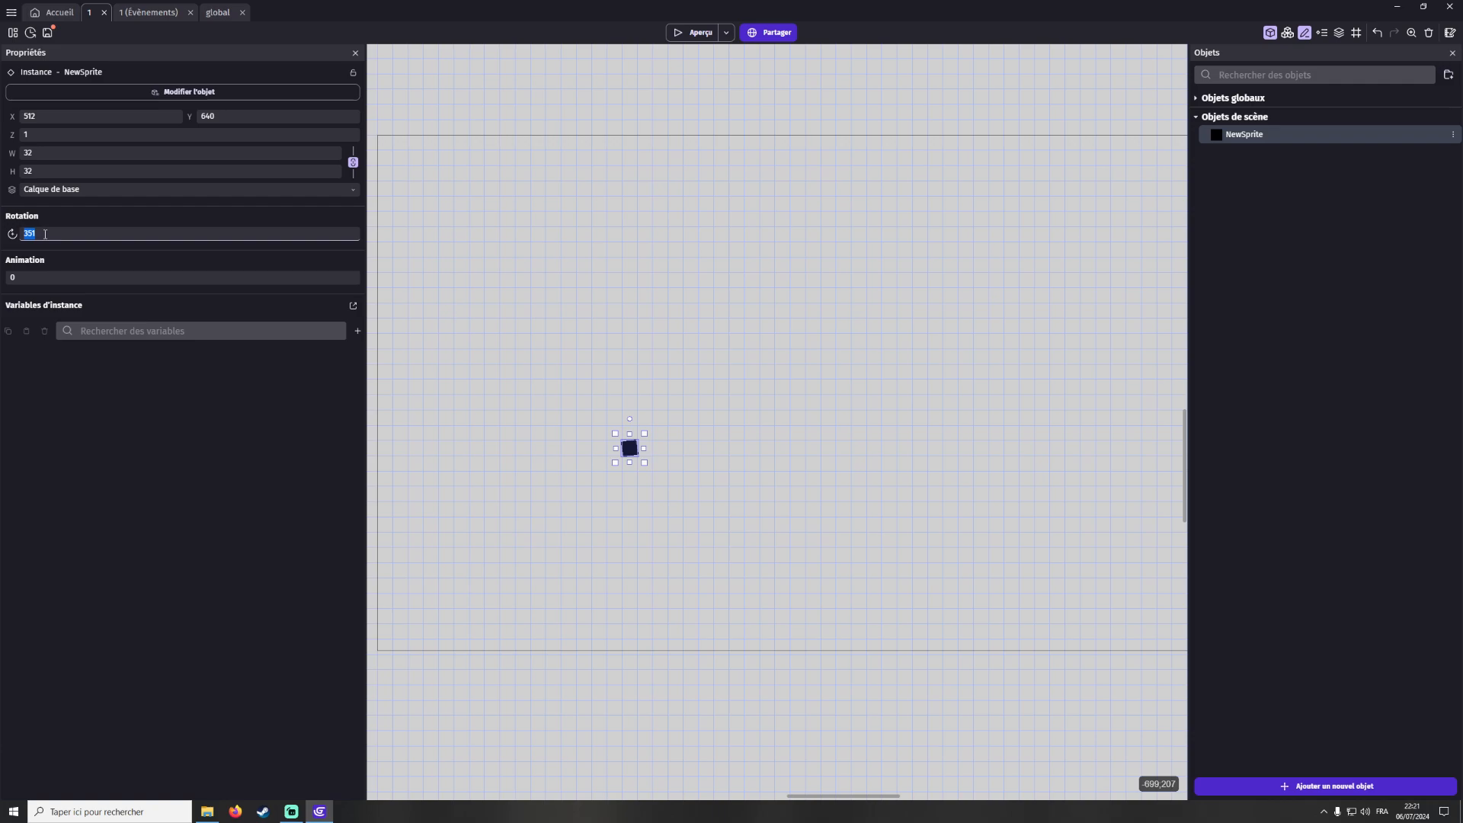
{"action": "type", "text": "0"}
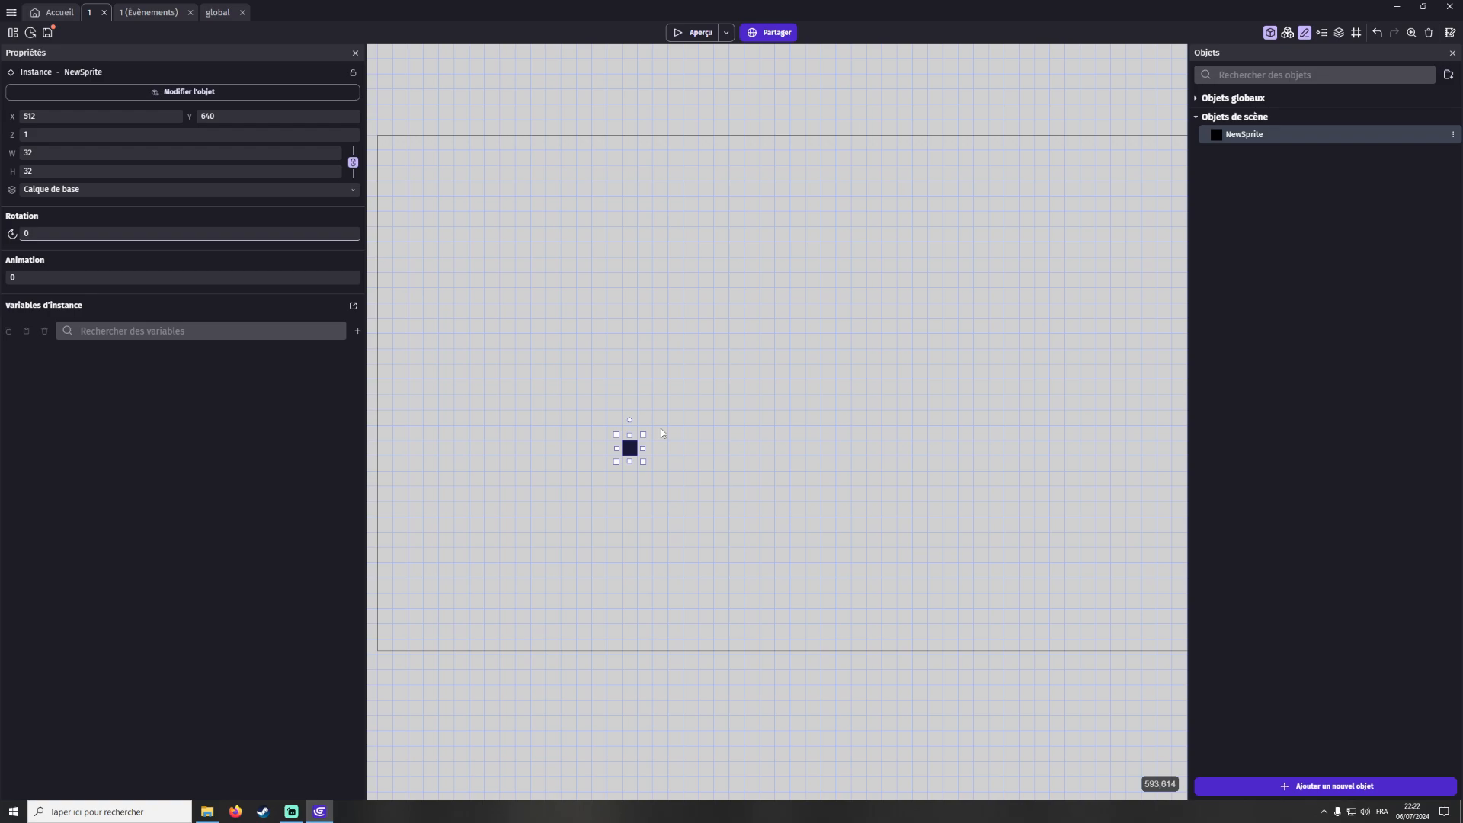
Place a second NewSprite instance and stretch it to about 192 × 160 px
{"action": "left_click", "coordinate": [1286, 139]}
{"action": "left_click_drag", "start_coordinate": [1286, 139], "coordinate": [819, 362]}
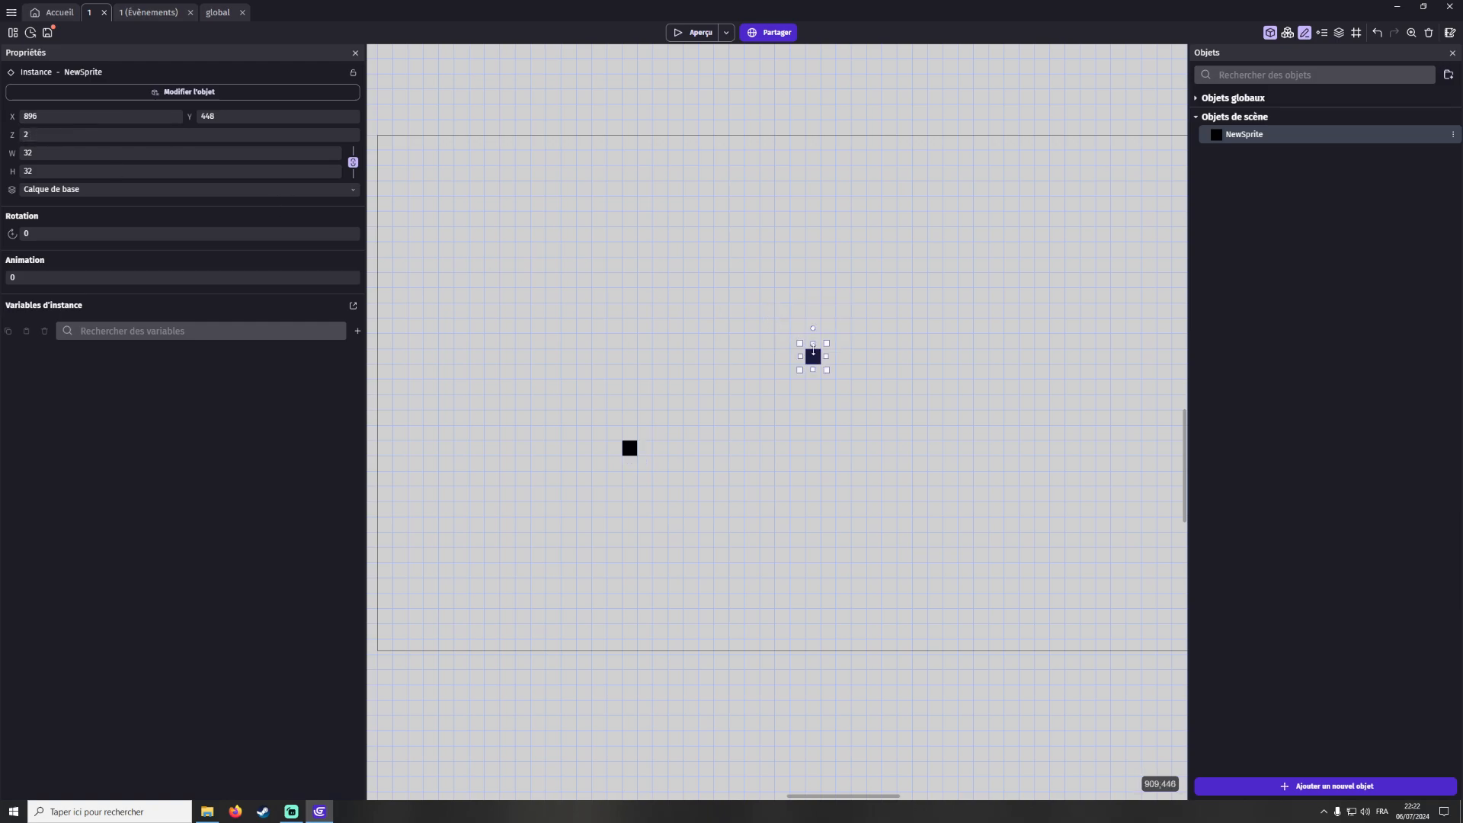
{"action": "left_click_drag", "start_coordinate": [829, 377], "coordinate": [761, 443]}
Select the large instance and set its Z order to 0
{"action": "left_click", "coordinate": [629, 448]}
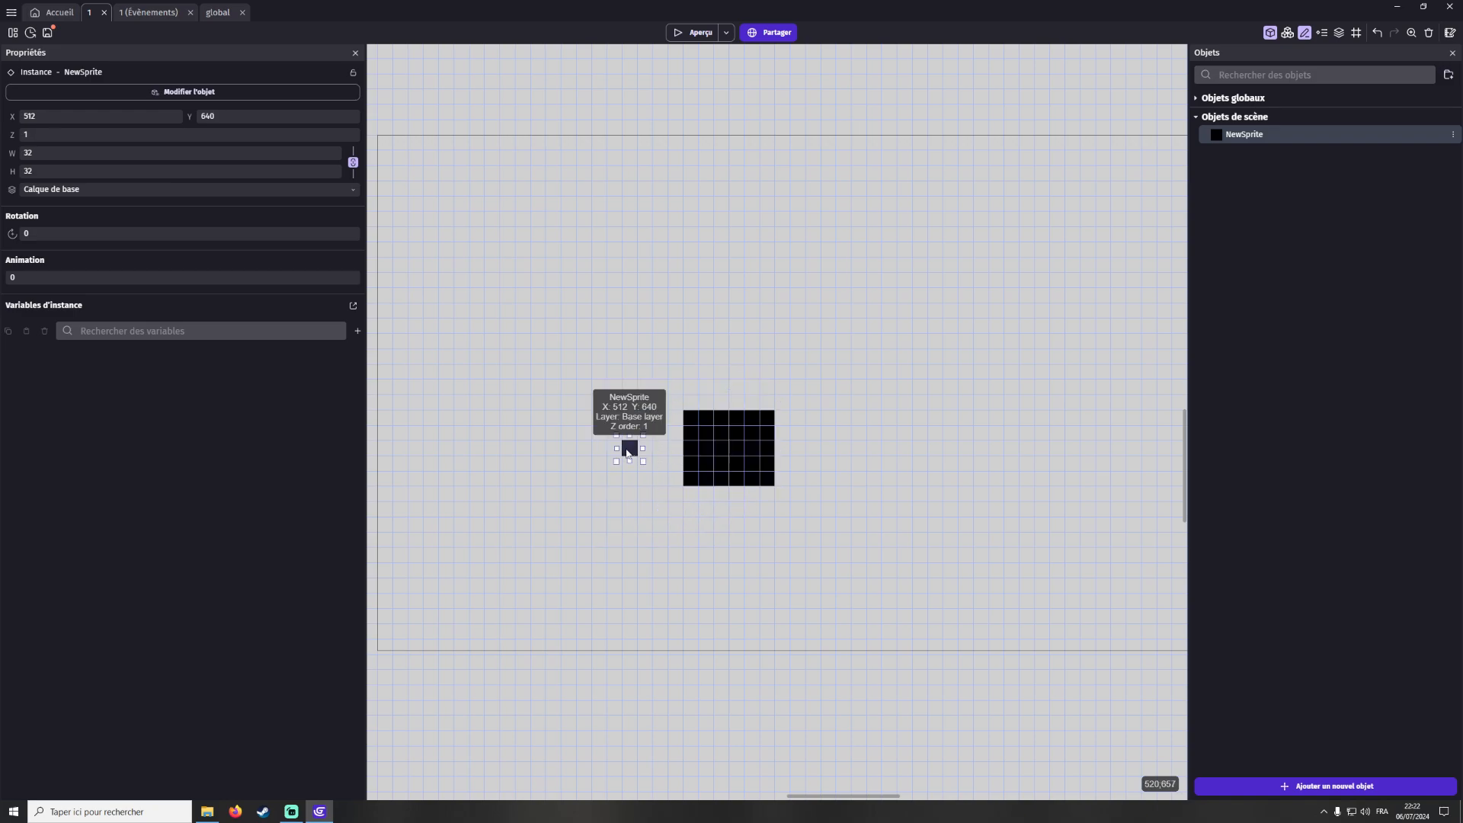
{"action": "left_click", "coordinate": [705, 451]}
{"action": "left_click", "coordinate": [76, 134]}
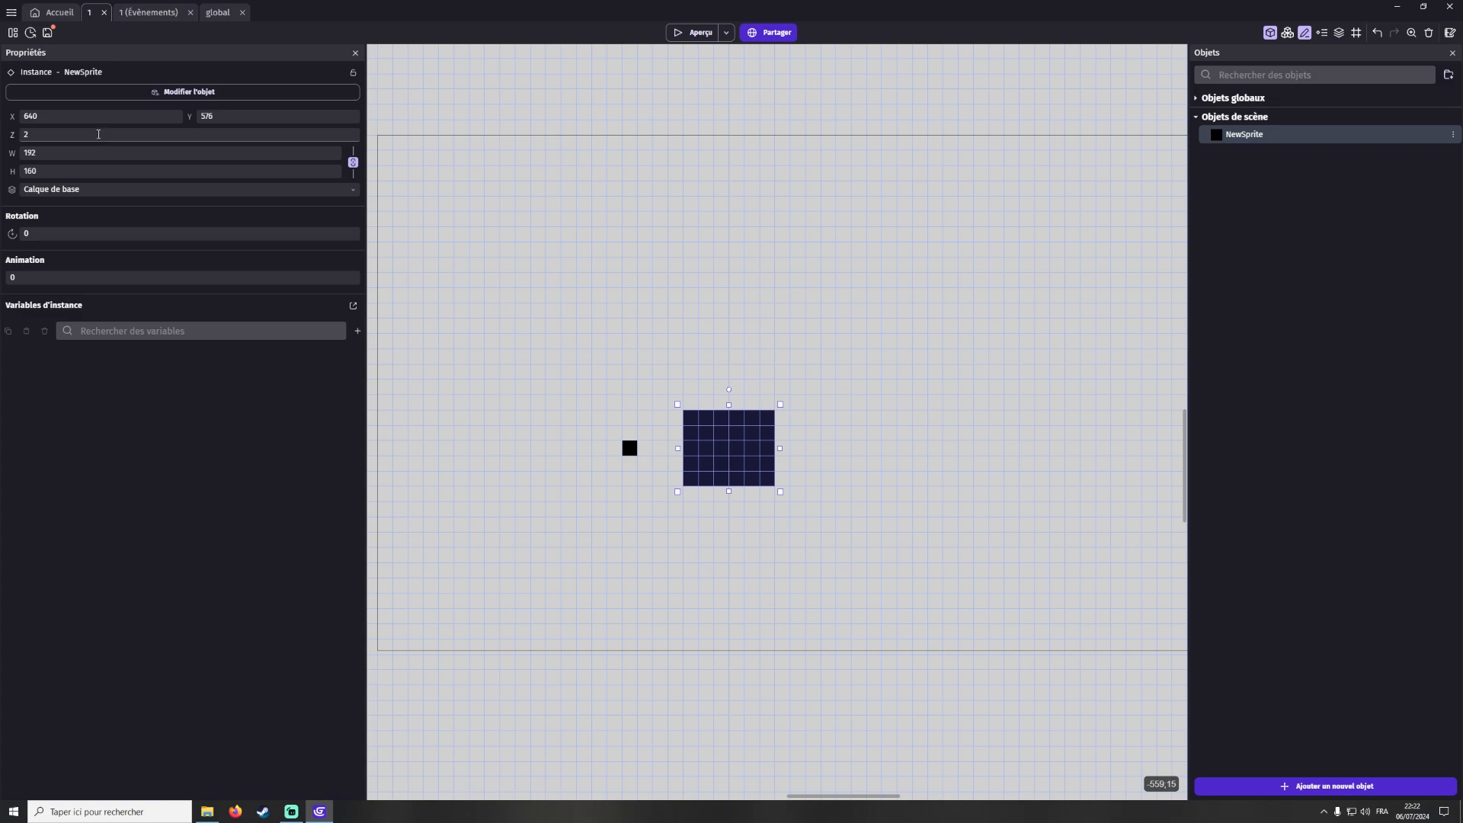
{"action": "type", "text": "0"}
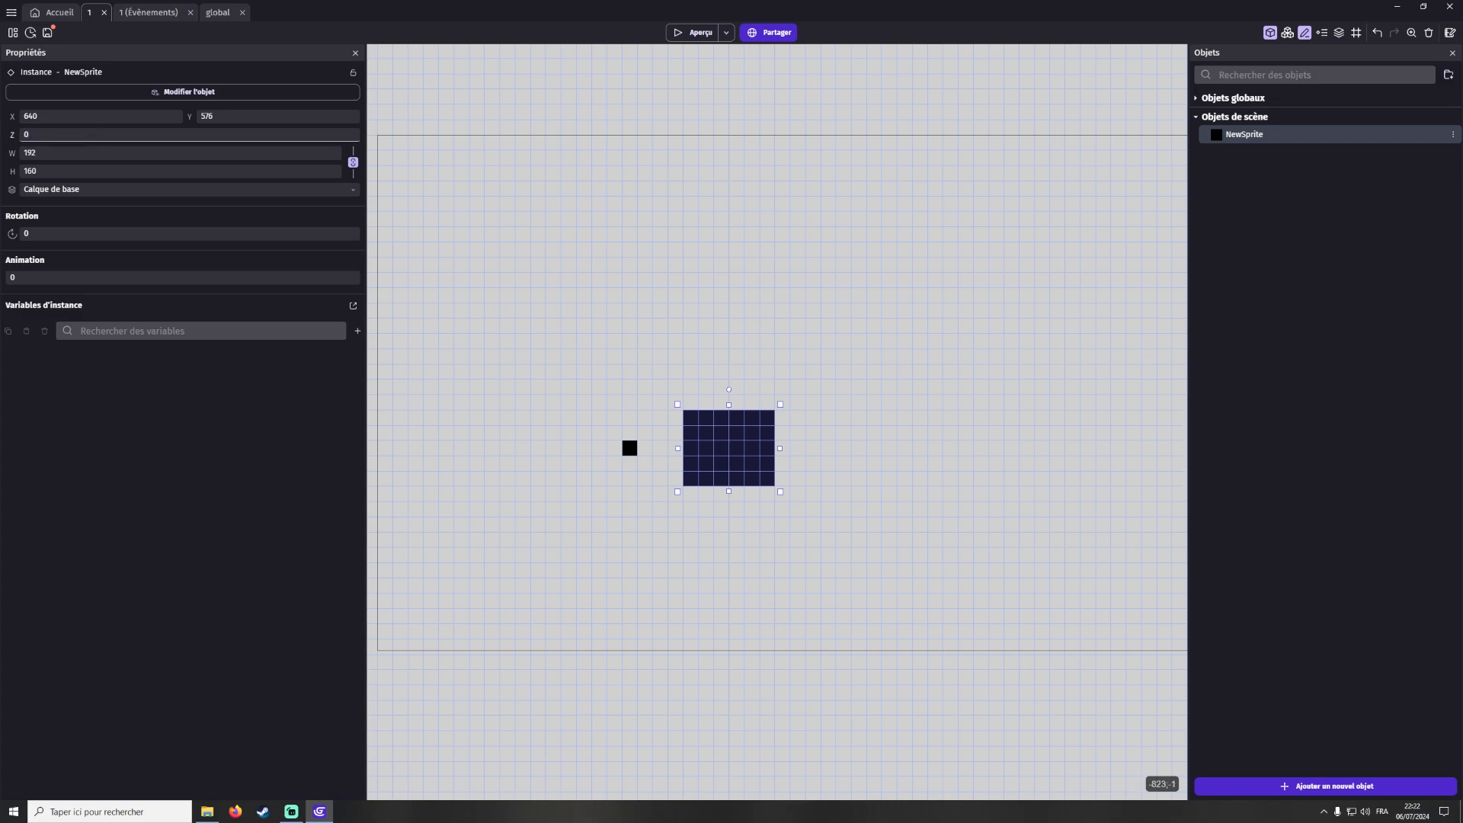
Move the small and large instances over each other to compare their stacking order
{"action": "left_click_drag", "start_coordinate": [718, 470], "coordinate": [781, 459]}
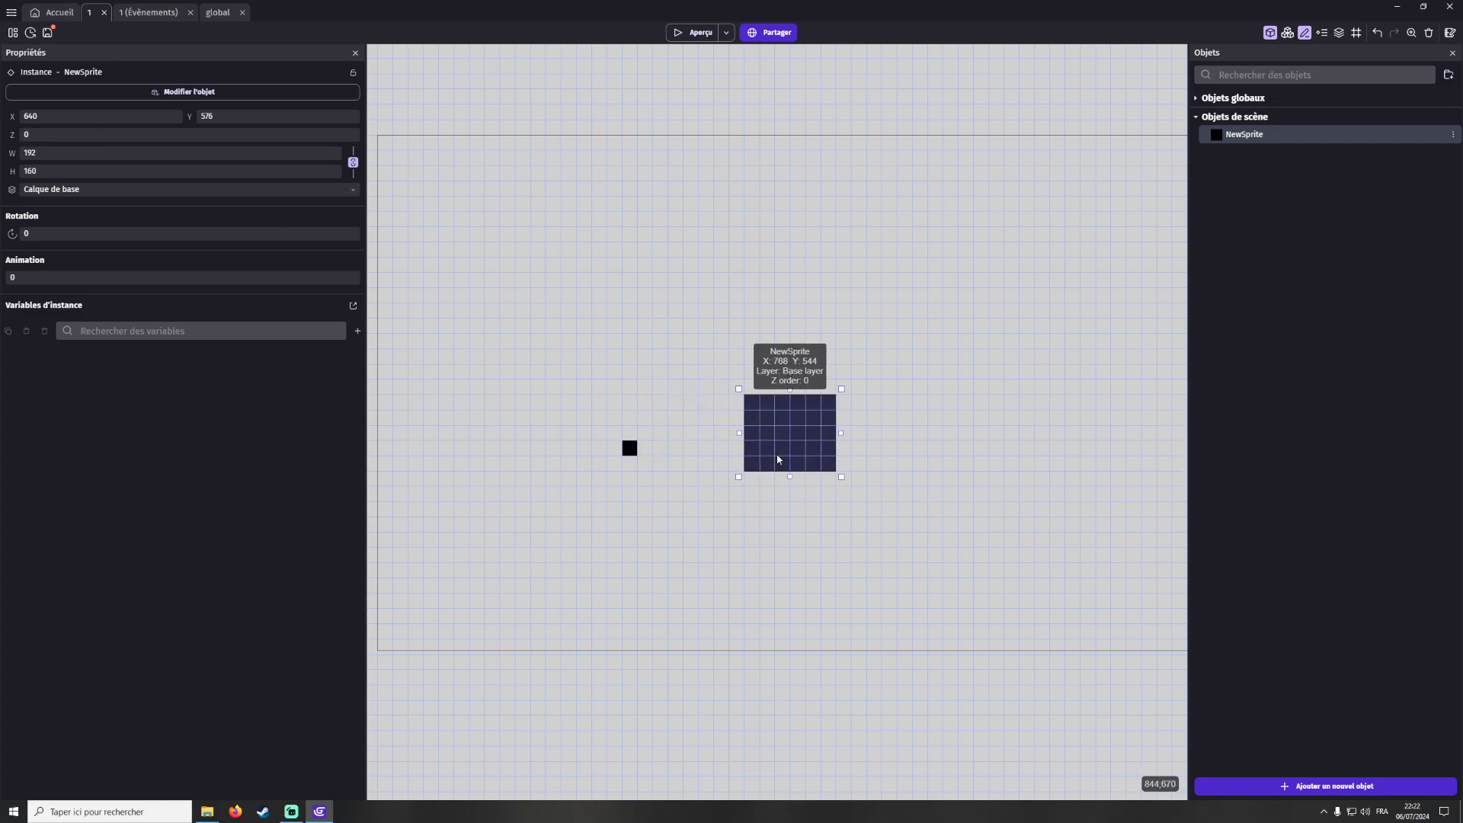
{"action": "left_click", "coordinate": [695, 467]}
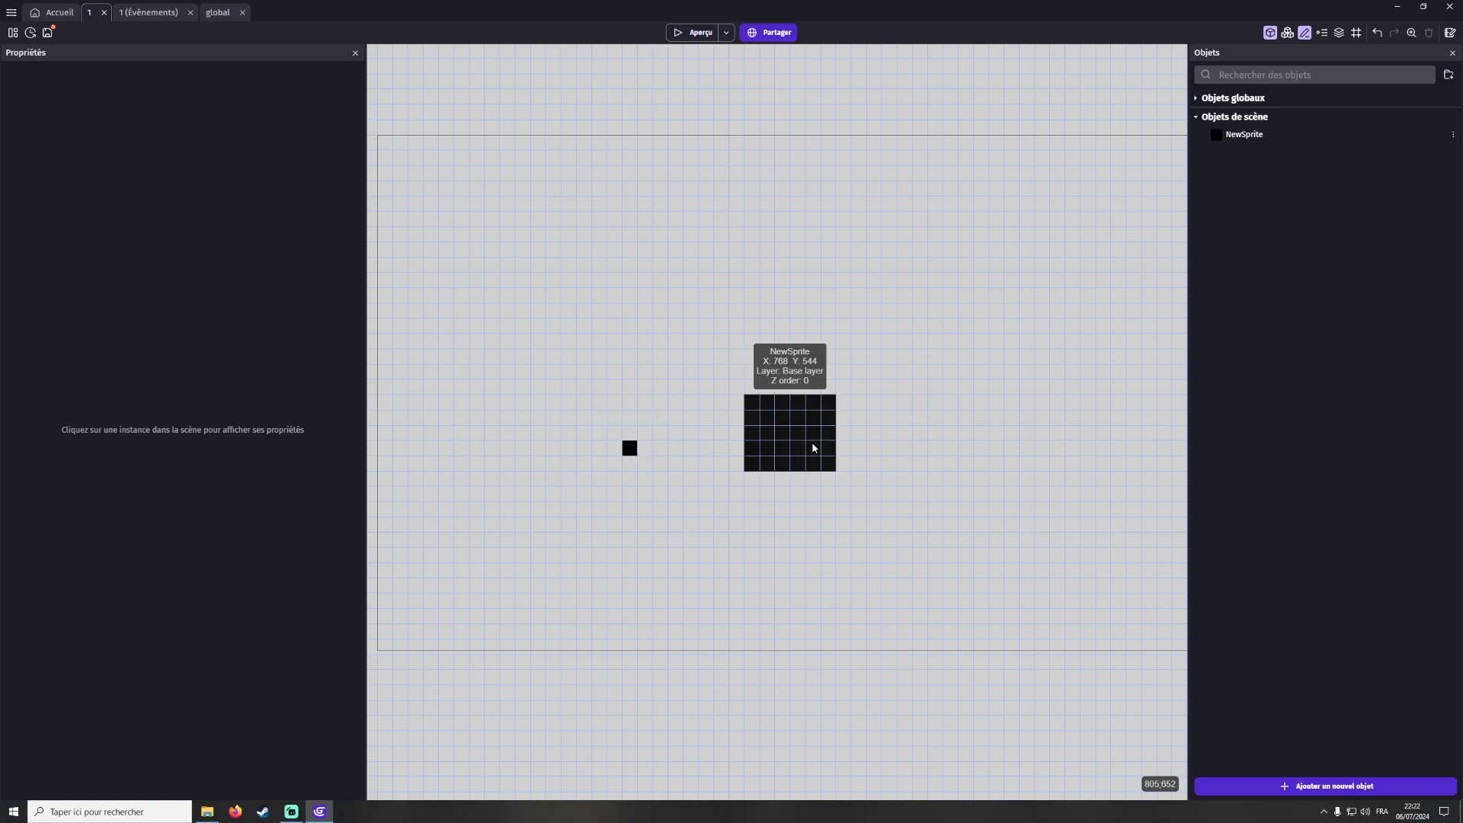
{"action": "left_click", "coordinate": [630, 446]}
{"action": "left_click", "coordinate": [801, 450]}
{"action": "left_click_drag", "start_coordinate": [801, 450], "coordinate": [628, 448]}
{"action": "left_click", "coordinate": [628, 449]}
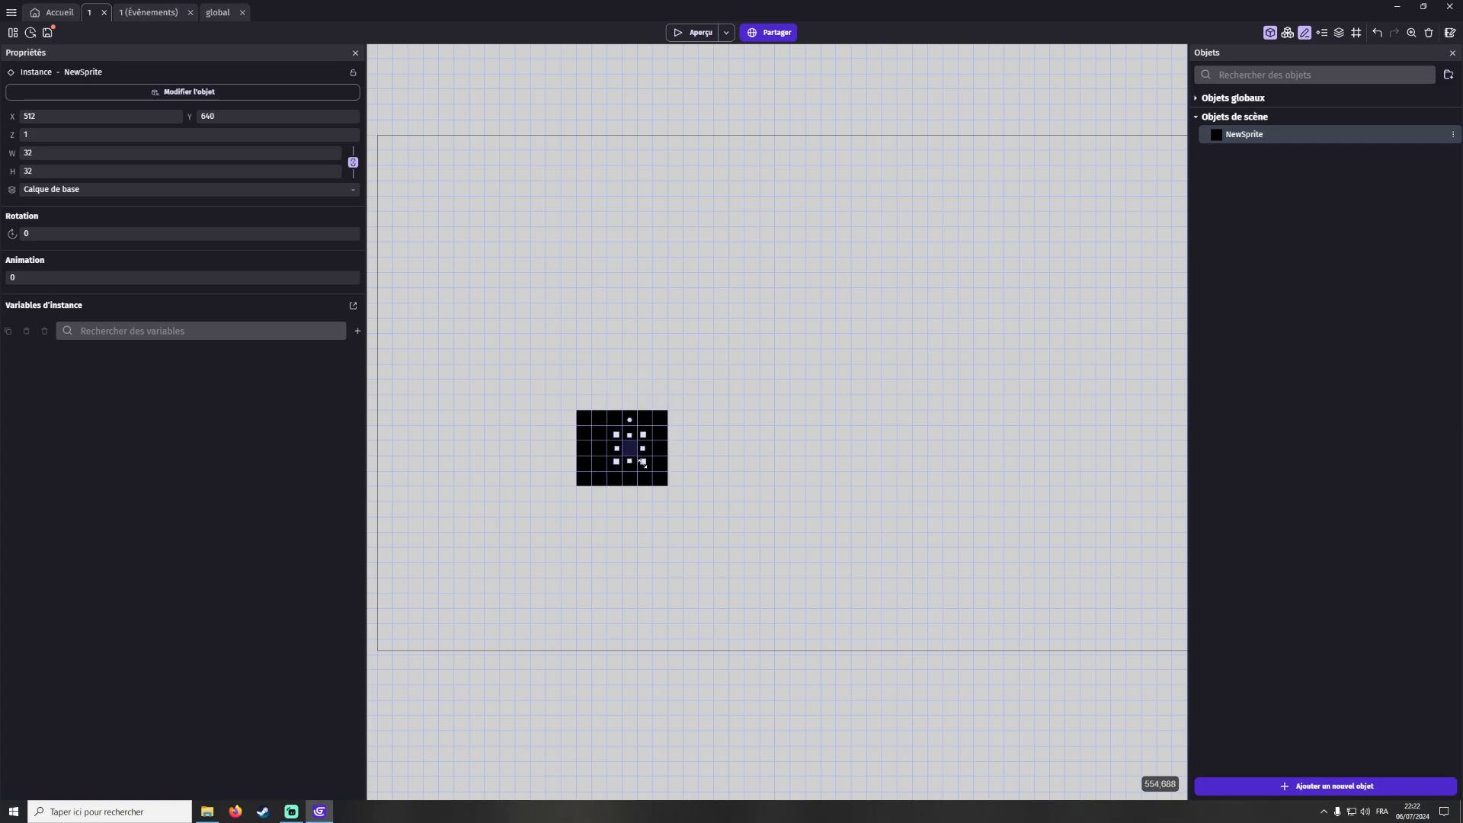
{"action": "left_click", "coordinate": [594, 428]}
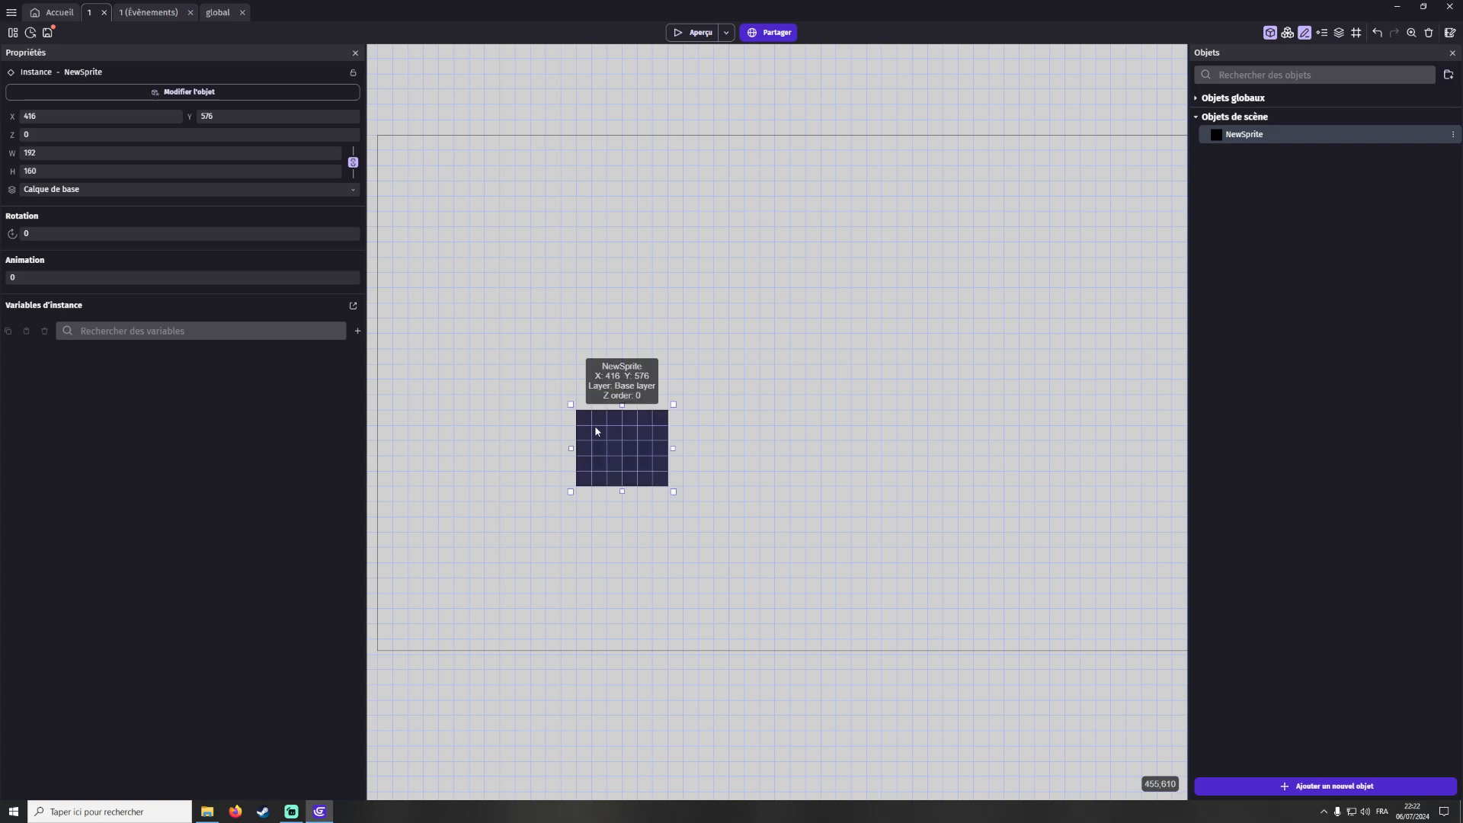
{"action": "left_click", "coordinate": [631, 451]}
{"action": "left_click_drag", "start_coordinate": [632, 453], "coordinate": [803, 427]}
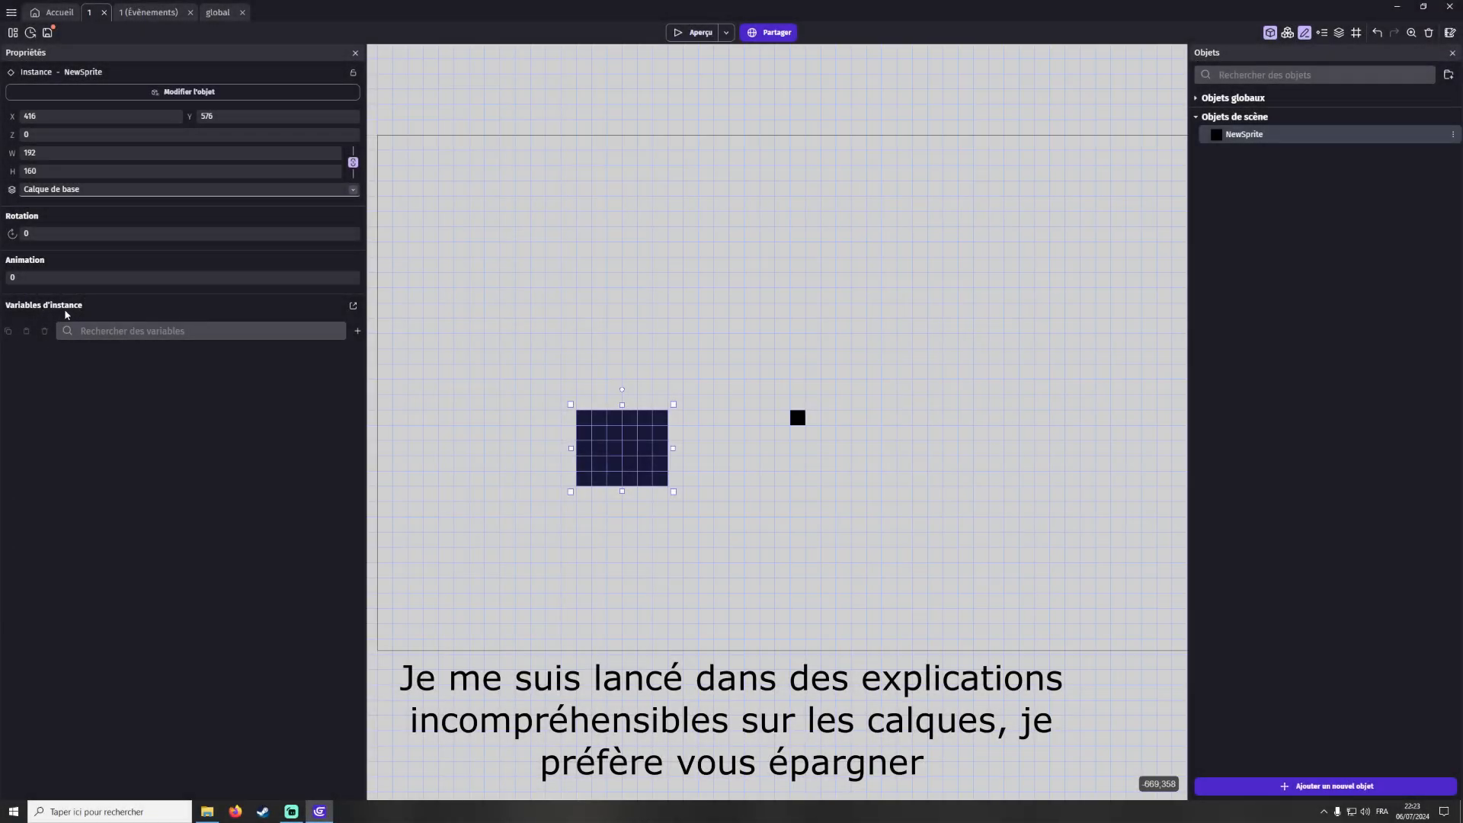
{"action": "left_click_drag", "start_coordinate": [590, 440], "coordinate": [575, 426]}
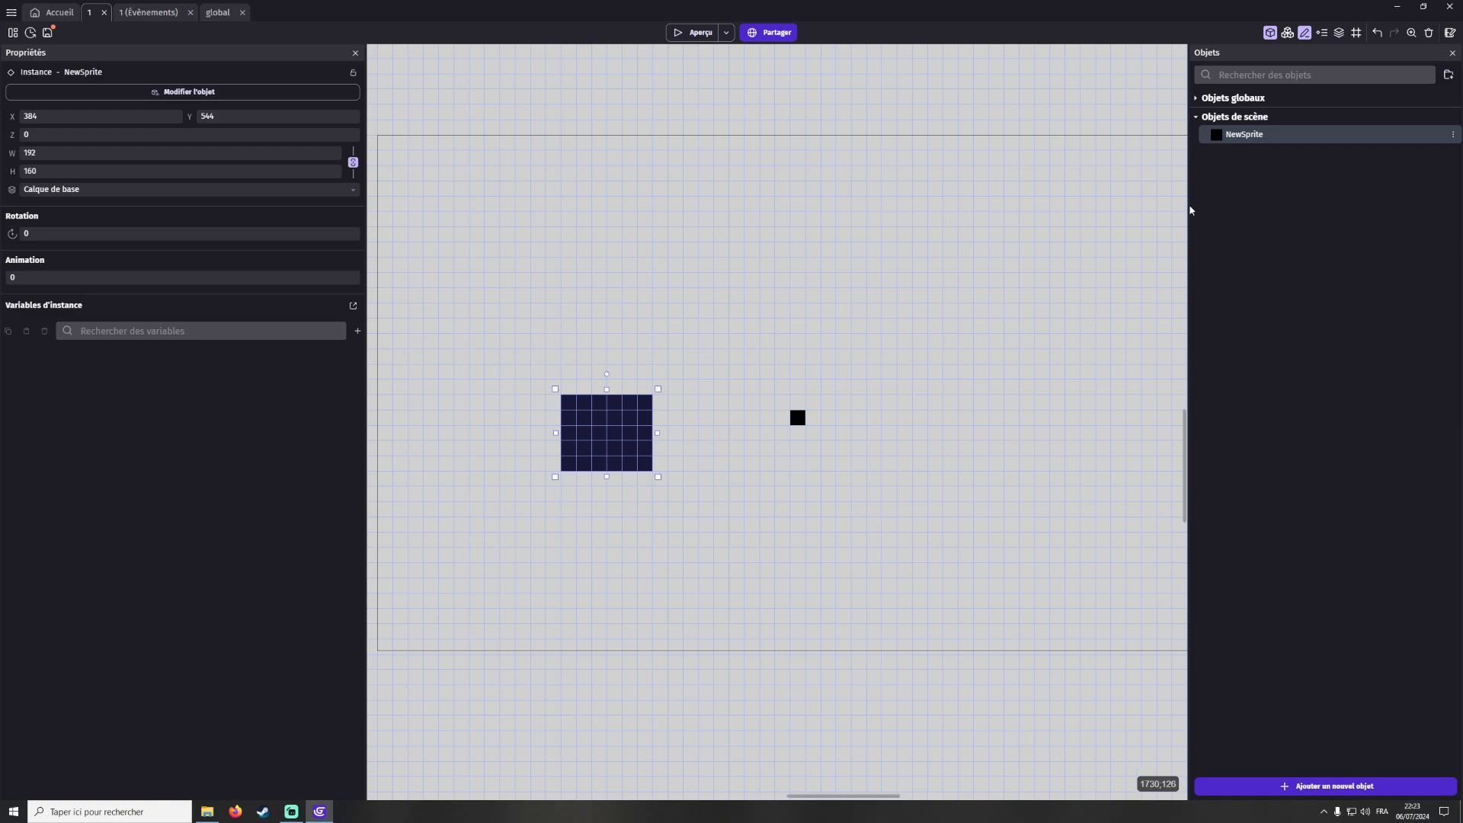
Select all instances in the scene and delete them
{"action": "left_click_drag", "start_coordinate": [480, 304], "coordinate": [1036, 572]}
{"action": "key", "text": "Delete"}
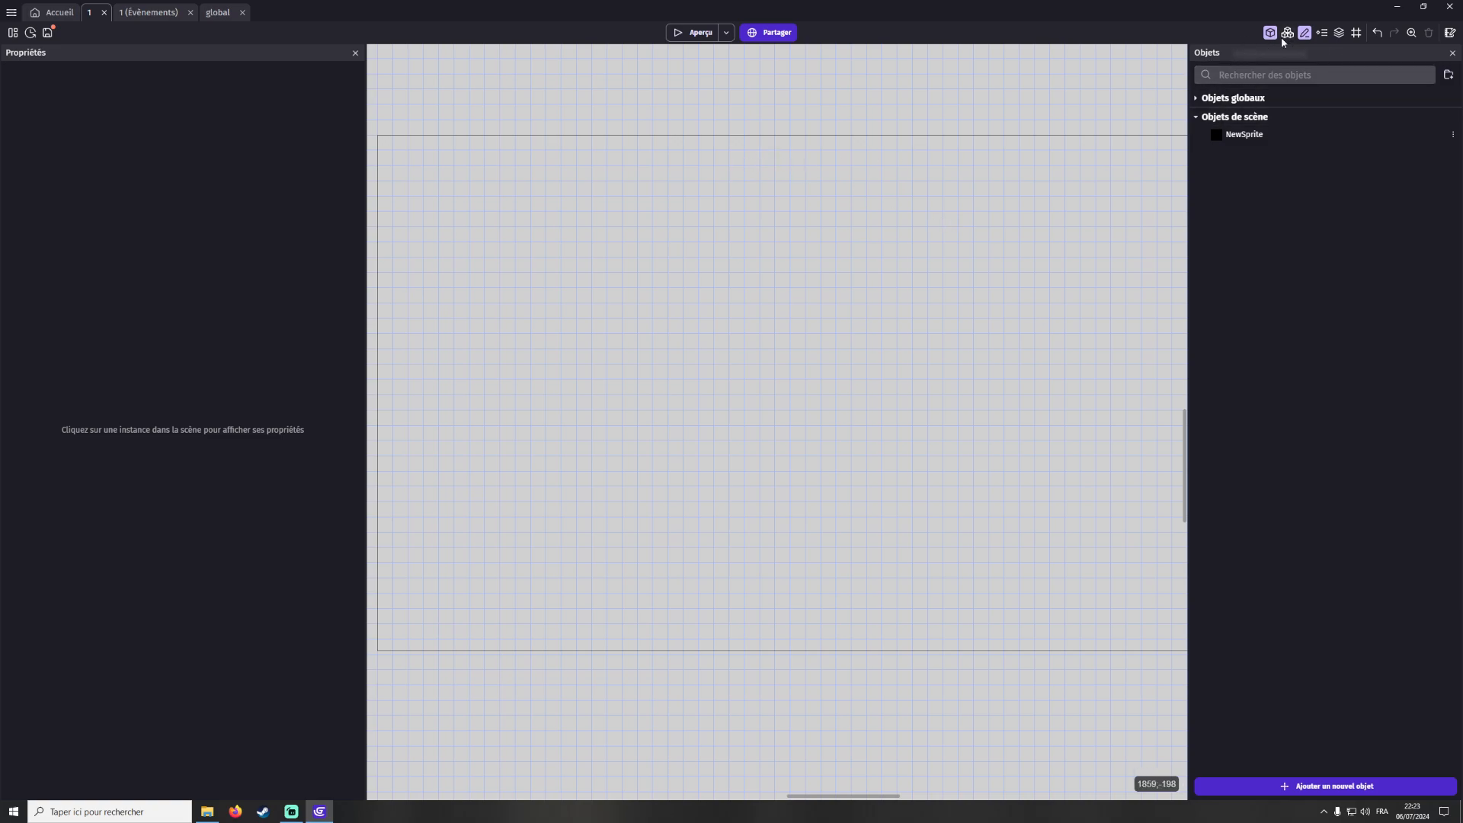
{"action": "left_click", "coordinate": [147, 13]}
{"action": "left_click", "coordinate": [91, 13]}
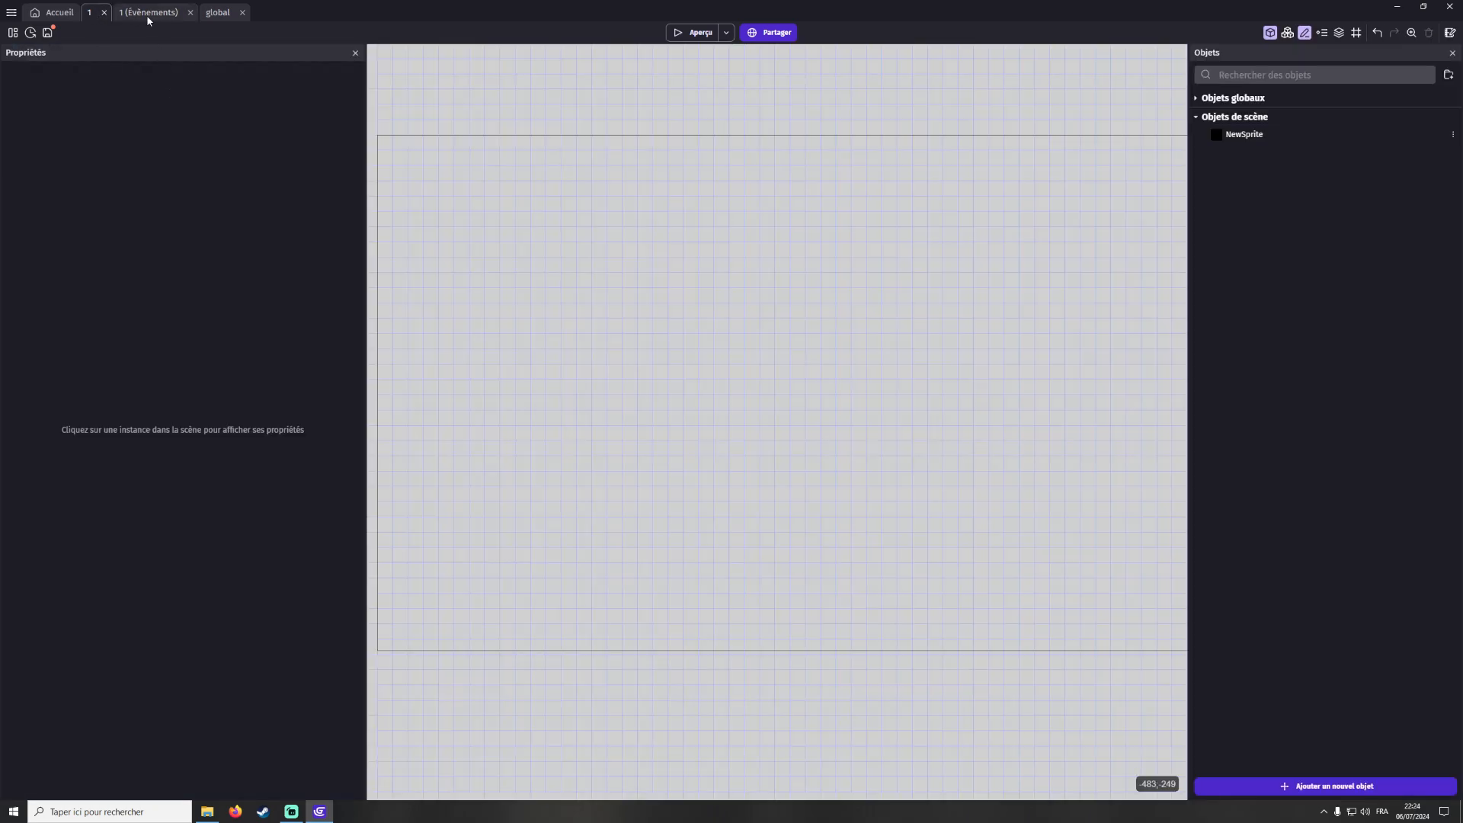
{"action": "right_click", "coordinate": [1235, 137]}
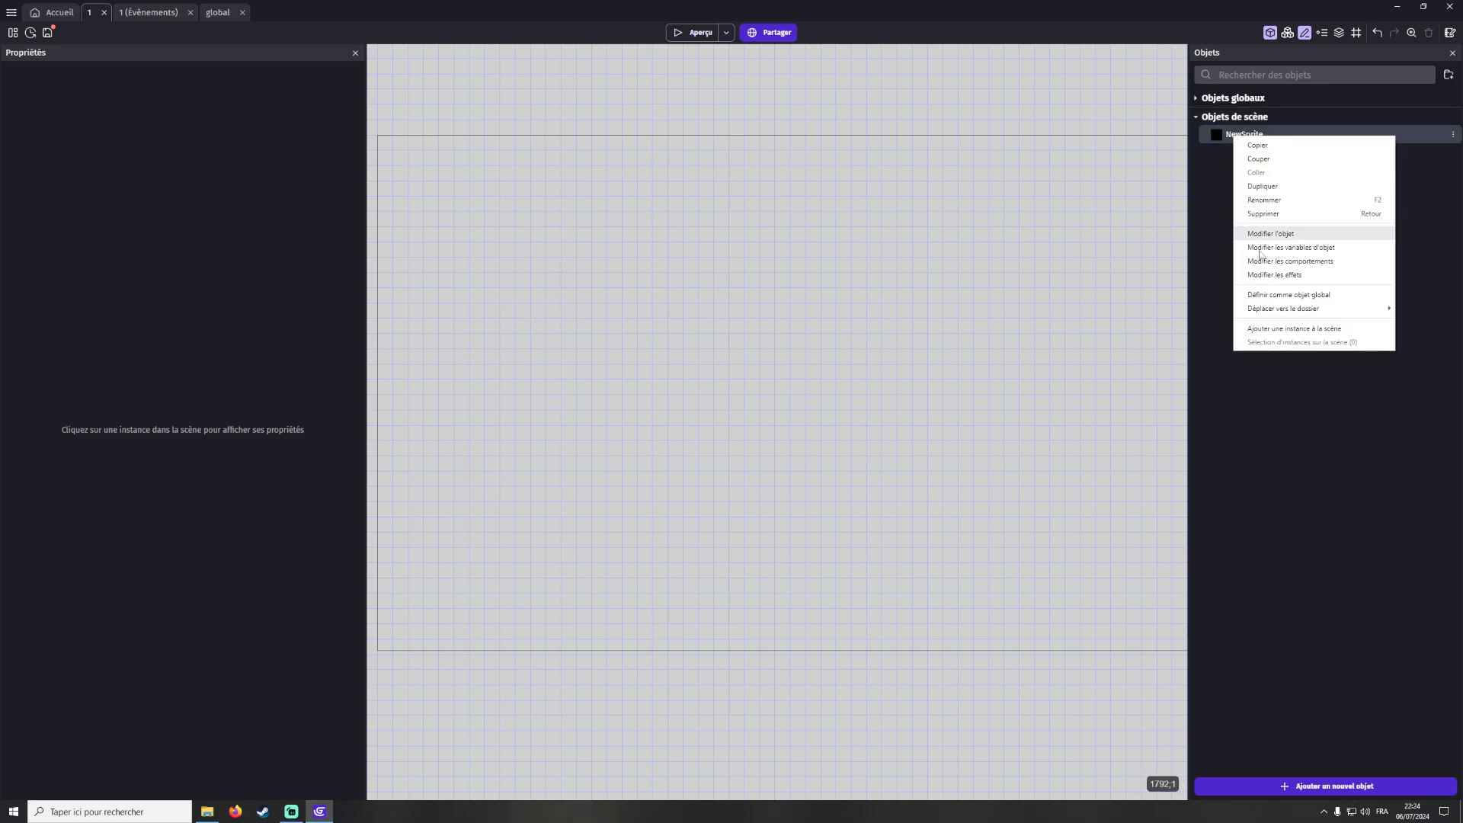
{"action": "left_click", "coordinate": [1288, 295]}
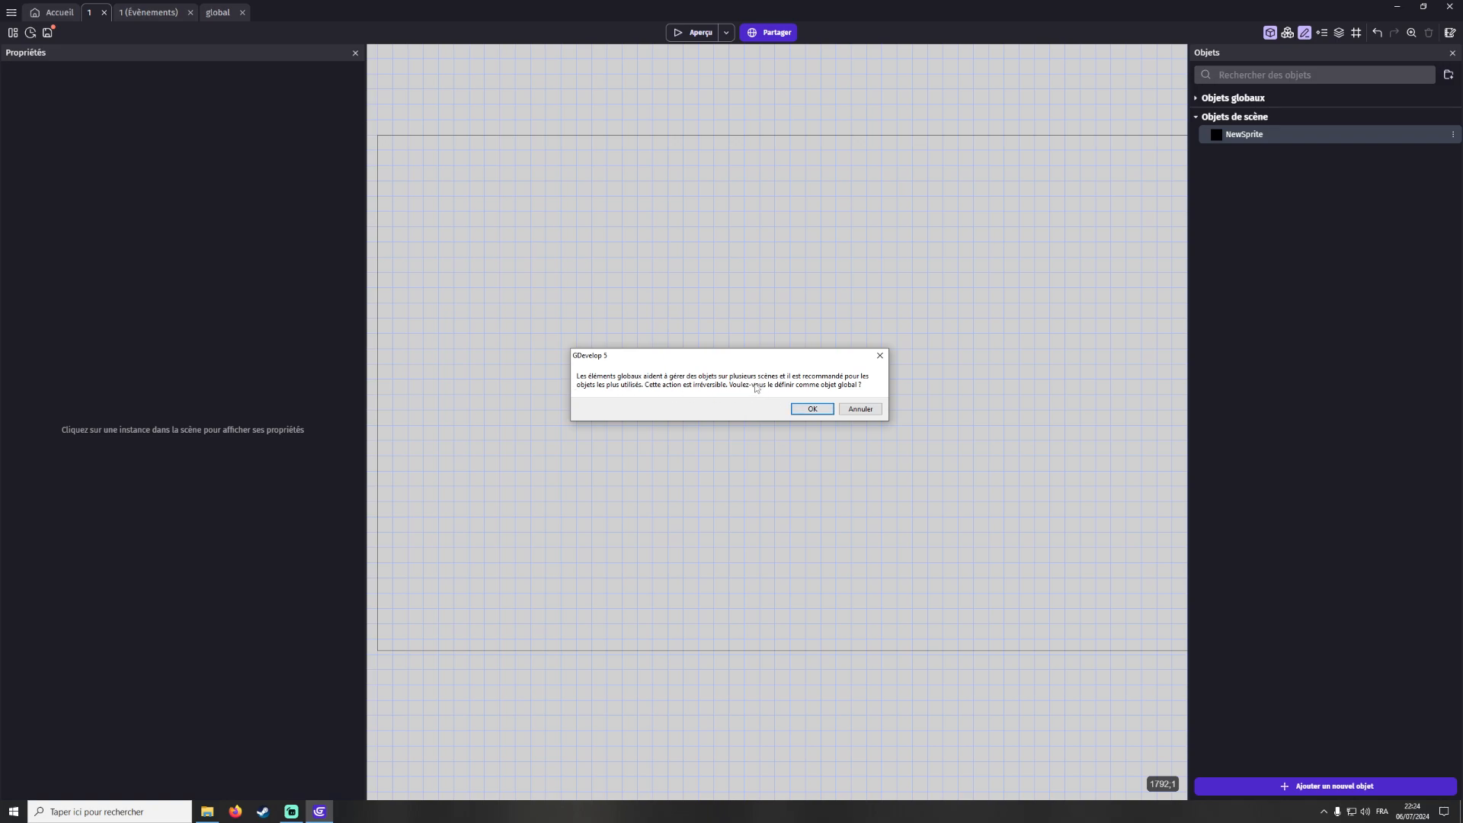
{"action": "left_click", "coordinate": [860, 409]}
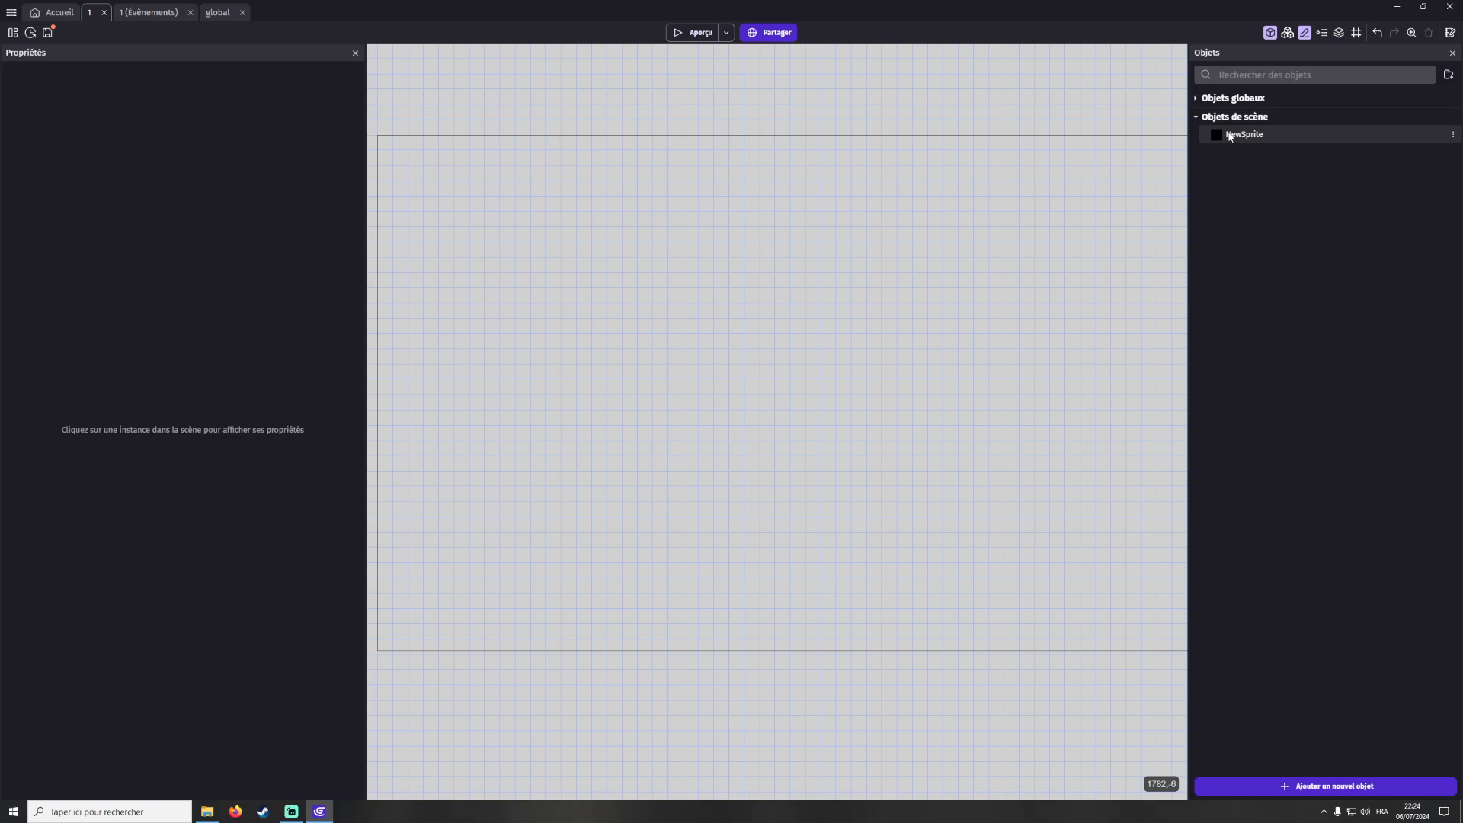
Save the project and switch to the global external events sheet
{"action": "left_click", "coordinate": [218, 13]}
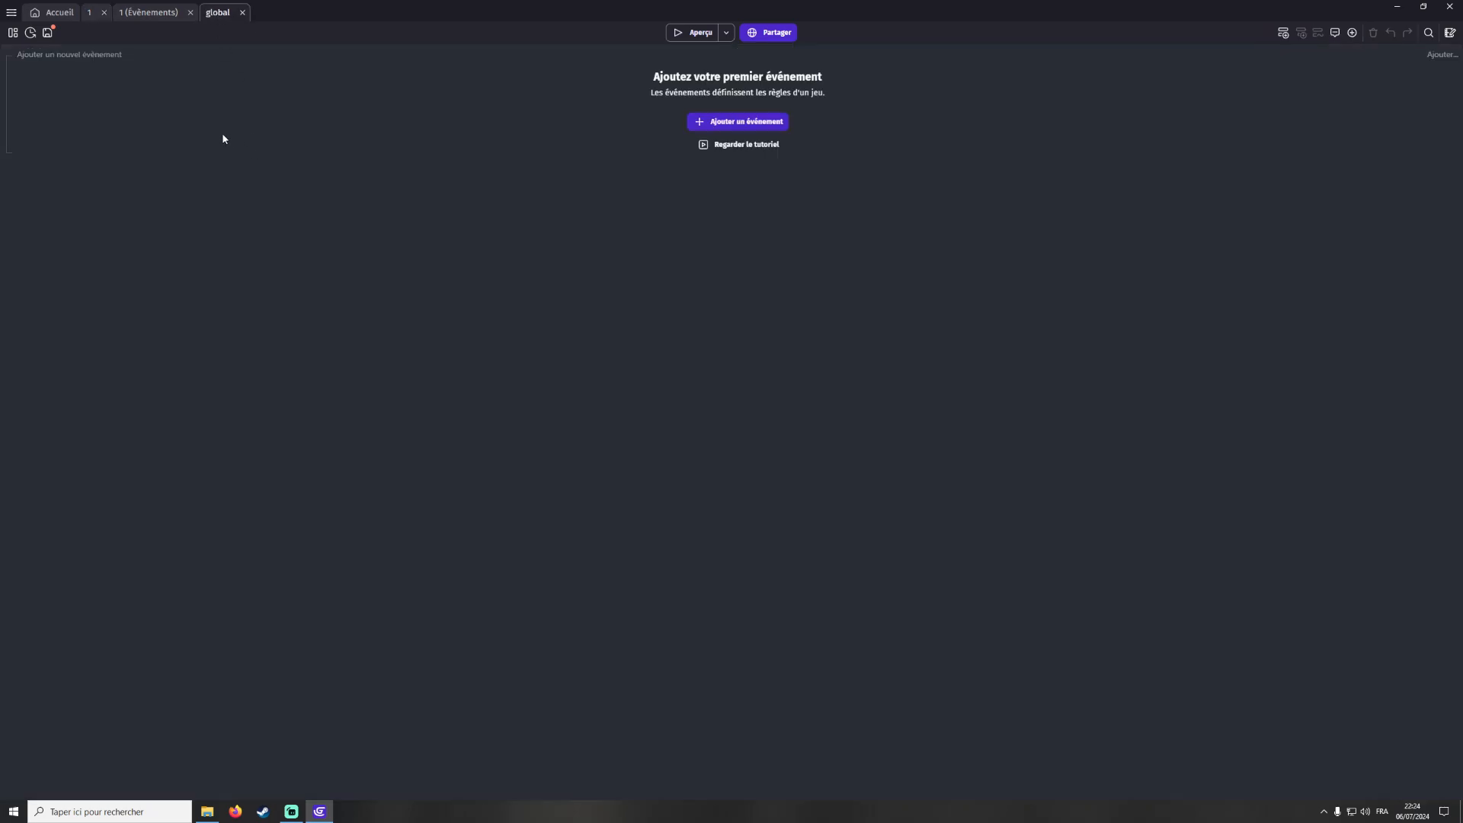
{"action": "left_click", "coordinate": [143, 14]}
{"action": "left_click", "coordinate": [92, 15]}
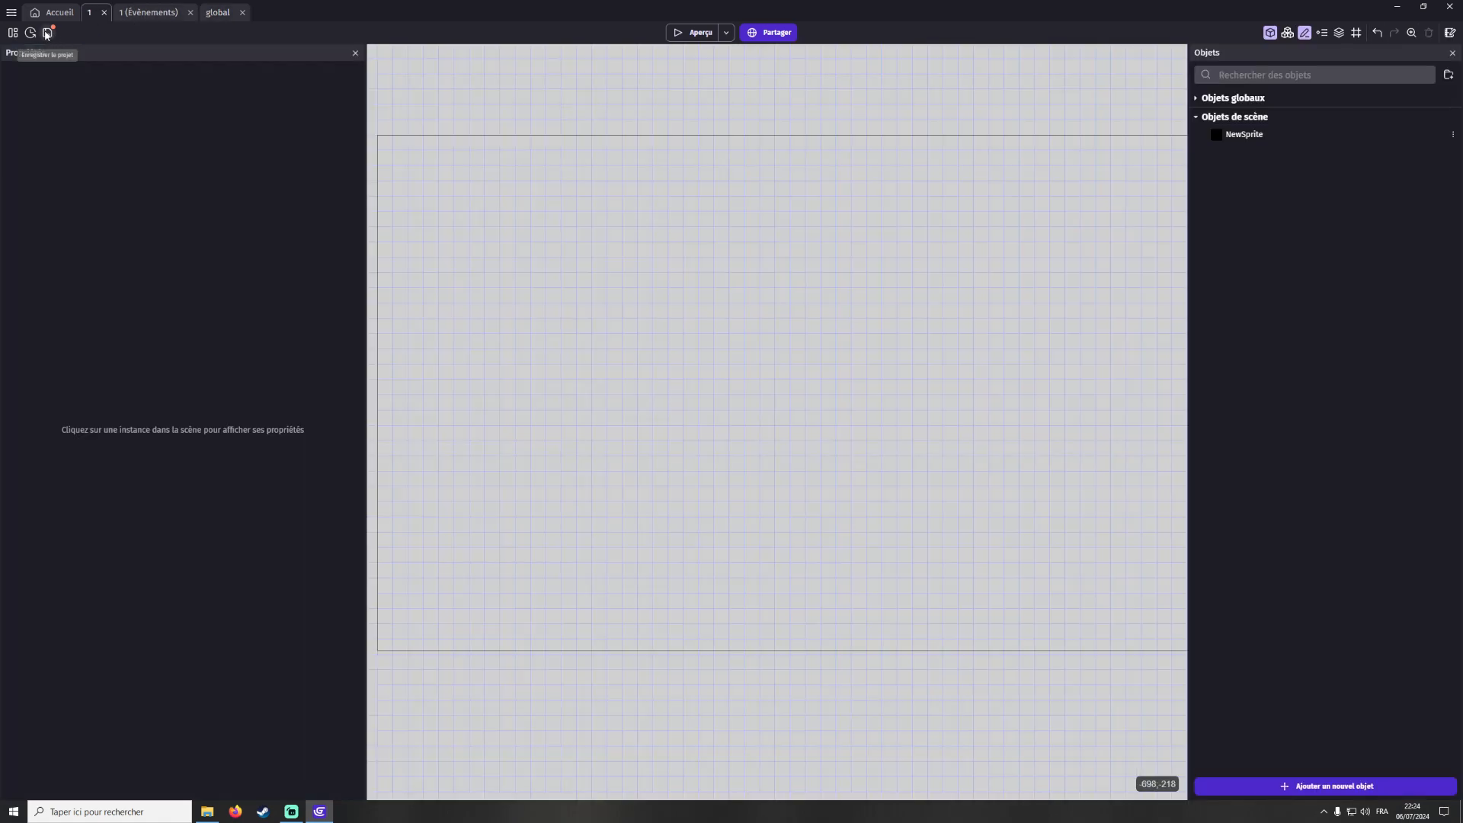
{"action": "key", "text": "ctrl+s"}
{"action": "left_click", "coordinate": [216, 12]}
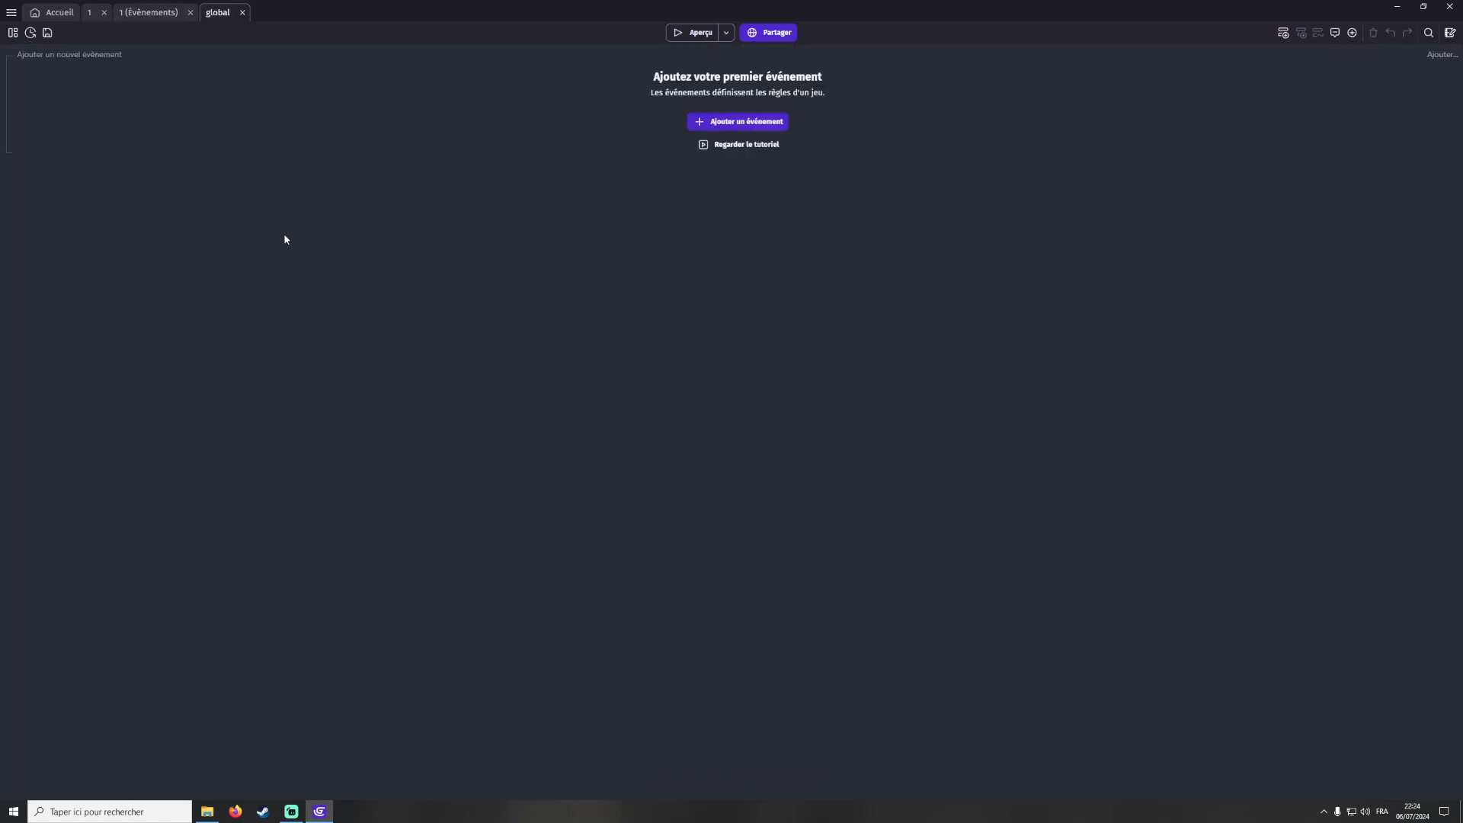
In the global events, add a new event with the condition that NewSprite is visible
{"action": "left_click", "coordinate": [1285, 33]}
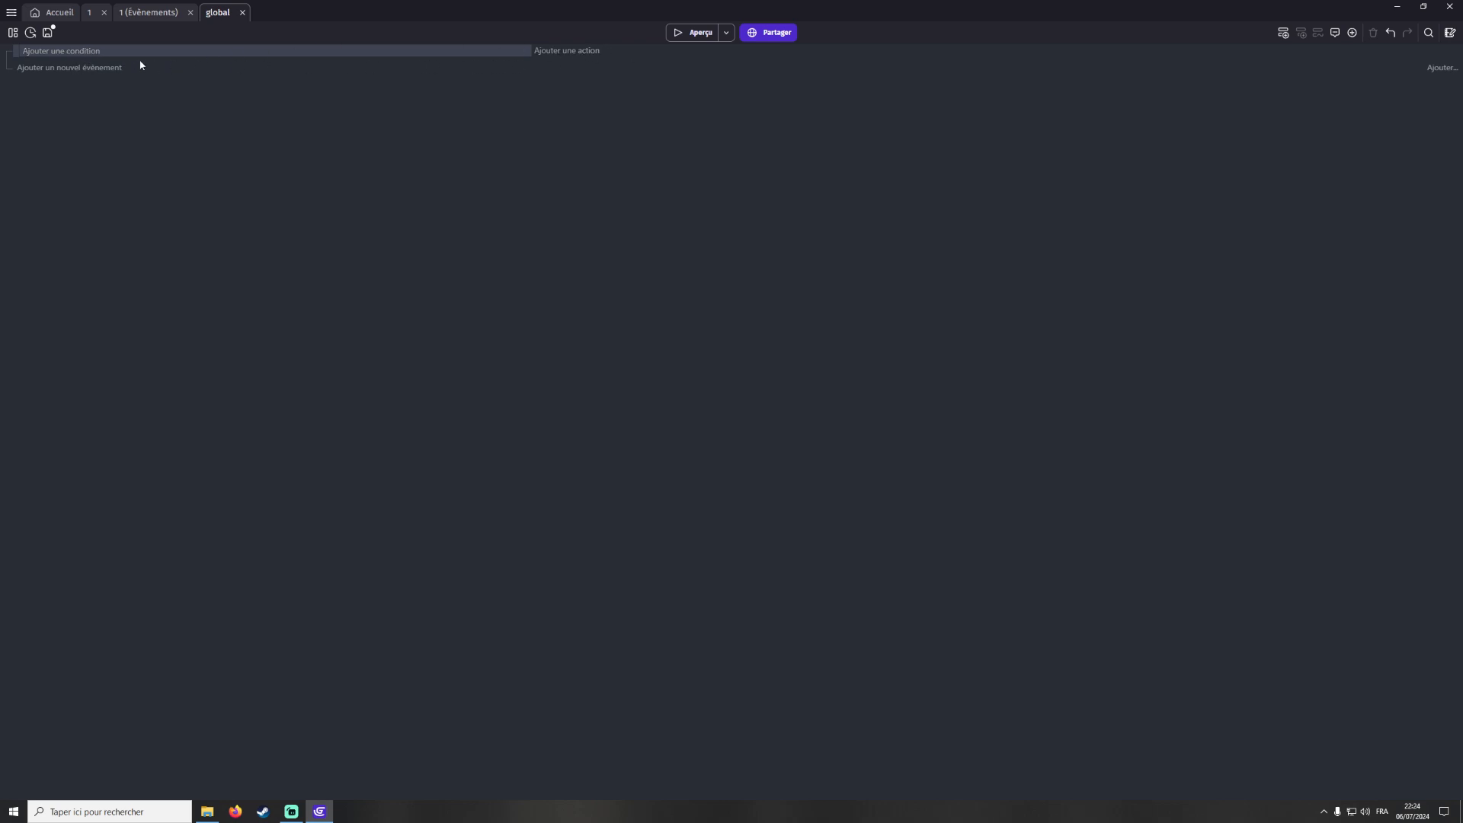
{"action": "left_click", "coordinate": [89, 53]}
{"action": "left_click", "coordinate": [136, 114]}
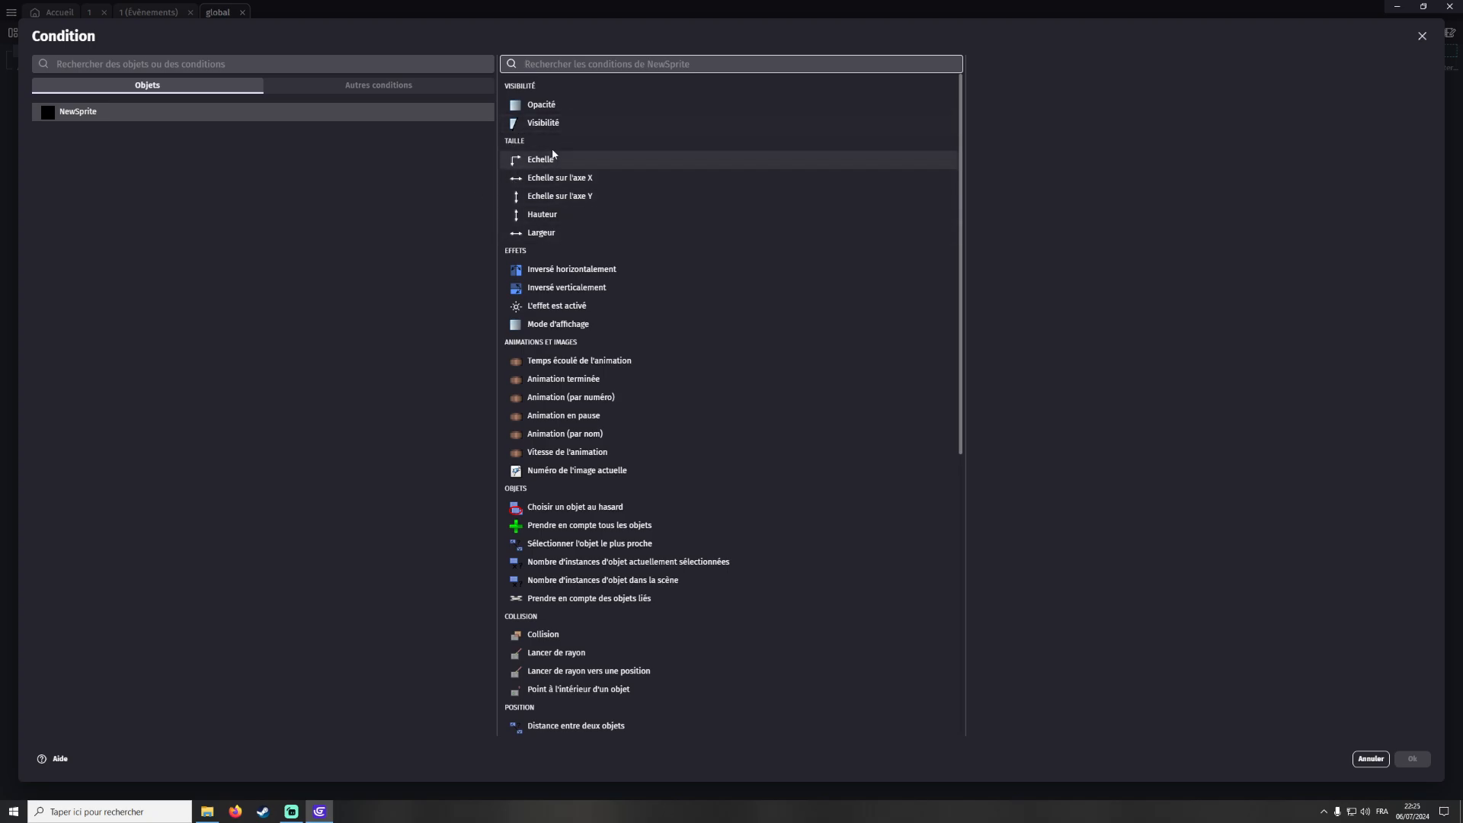
{"action": "left_click", "coordinate": [546, 126]}
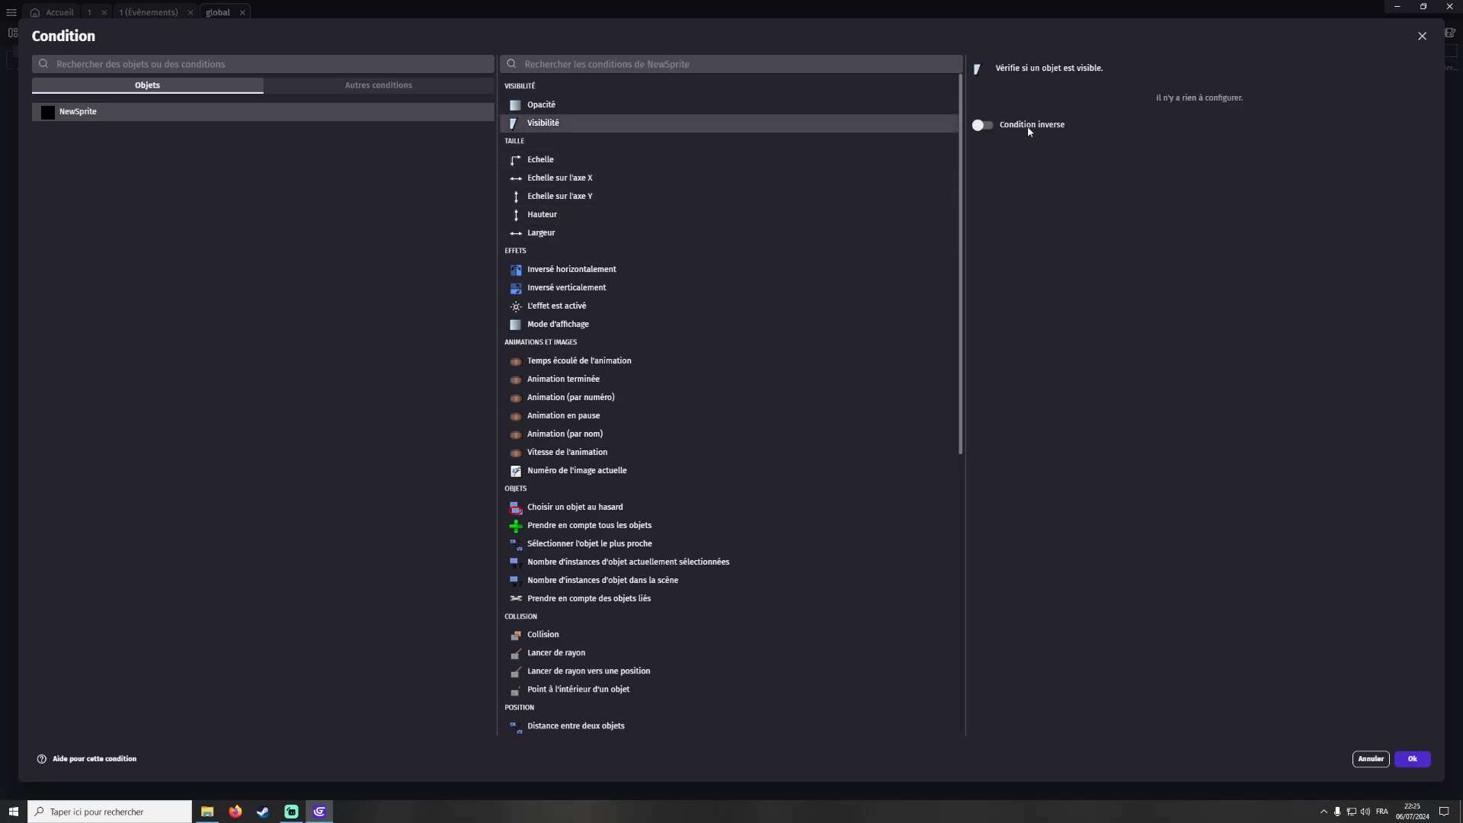
{"action": "left_click", "coordinate": [1412, 759]}
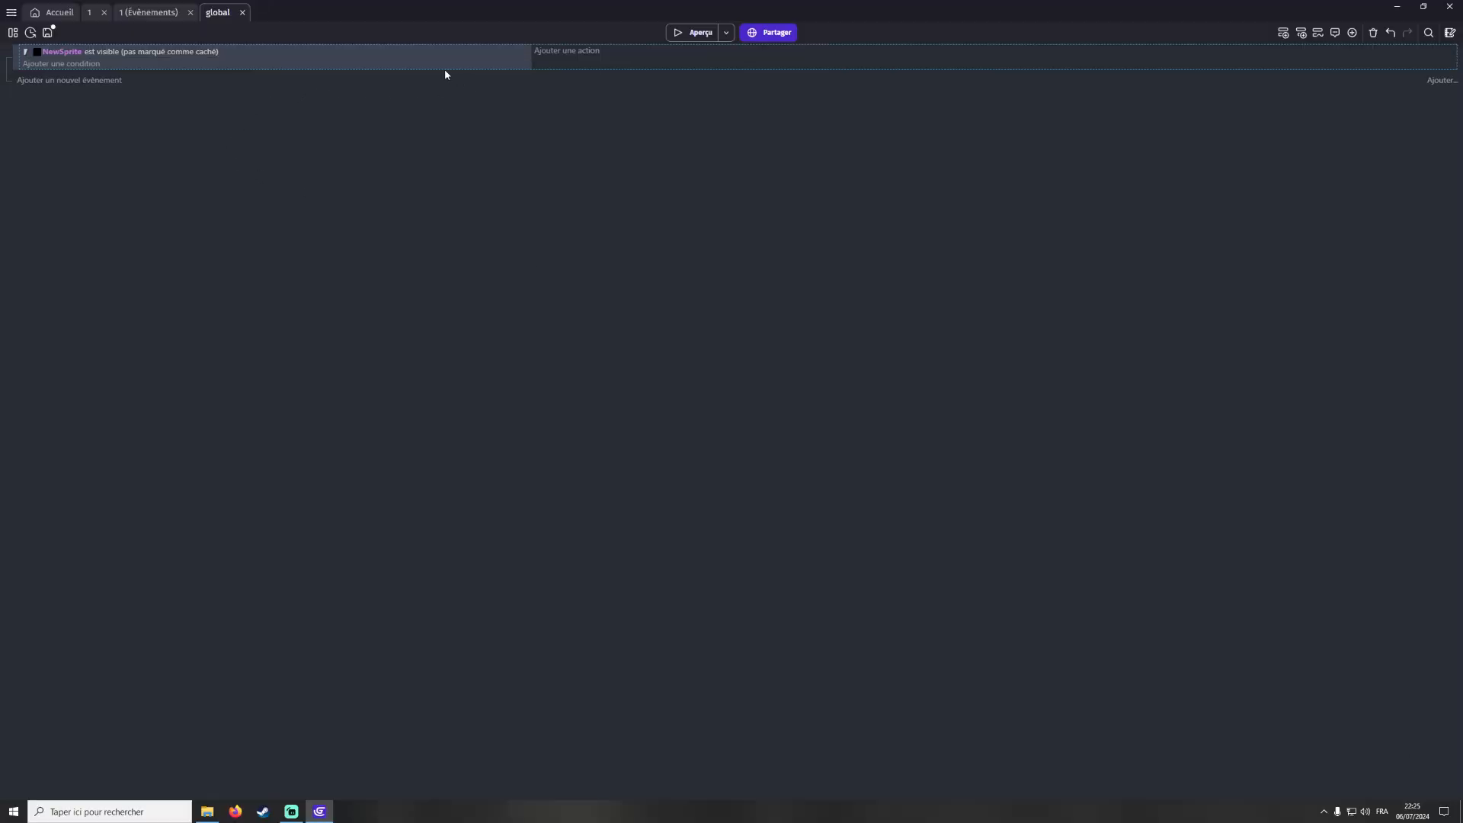
Add an action setting NewSprite's scale to 2, and insert a sub-event under that event
{"action": "left_click", "coordinate": [577, 53]}
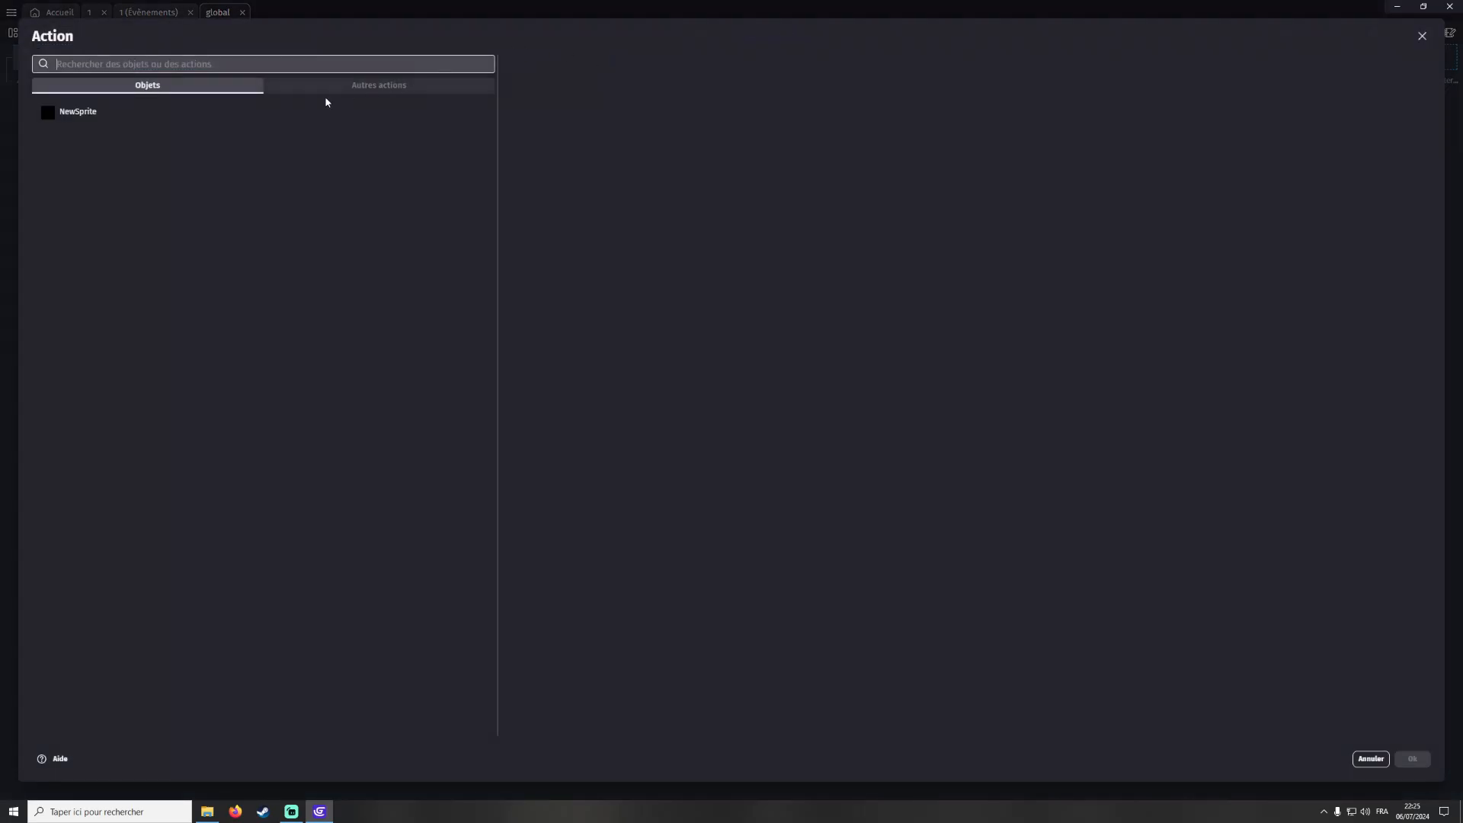
{"action": "left_click", "coordinate": [176, 113]}
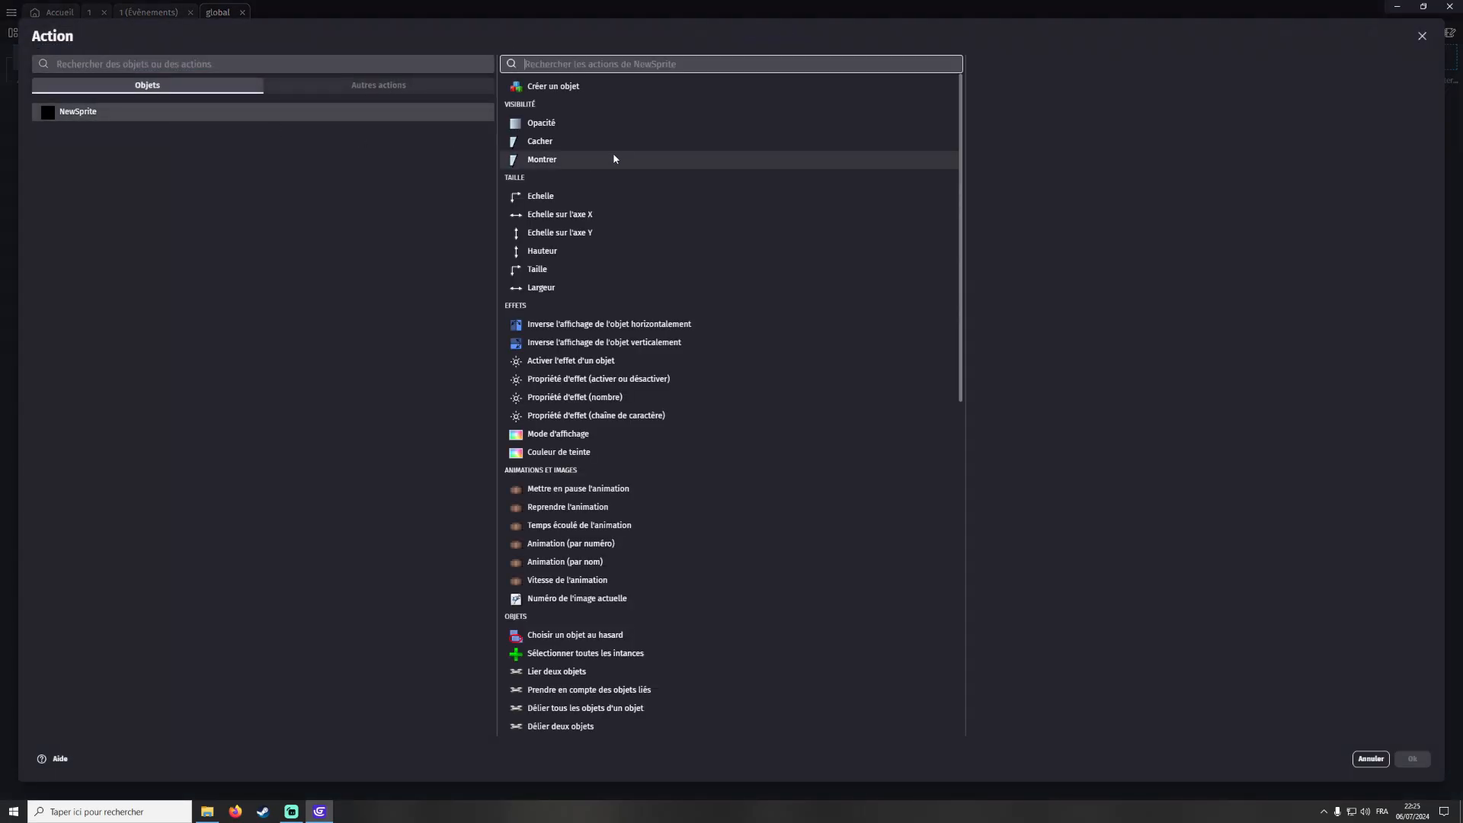
{"action": "left_click", "coordinate": [580, 194]}
{"action": "left_click", "coordinate": [1051, 177]}
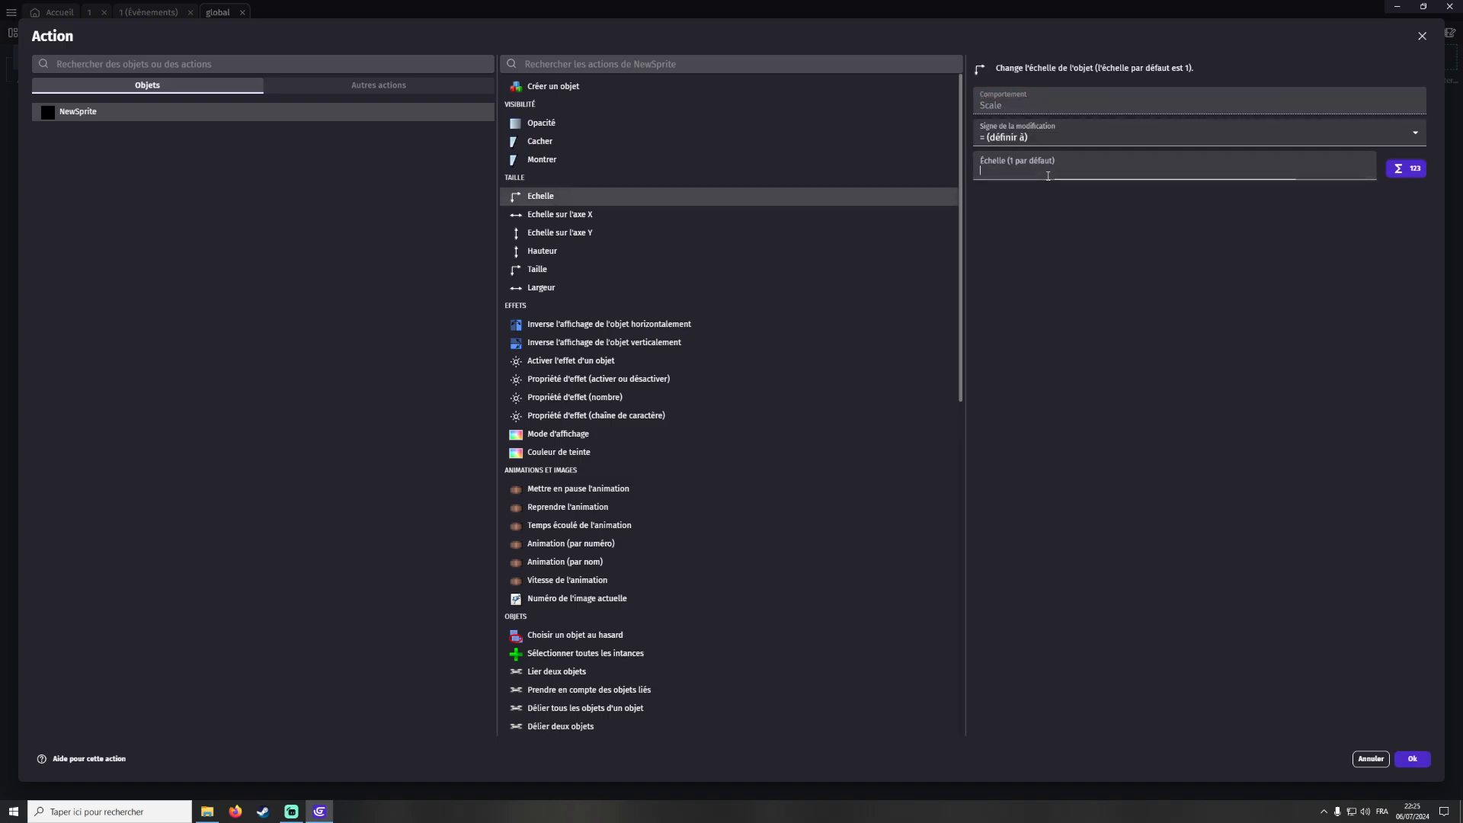
{"action": "type", "text": "2"}
{"action": "left_click", "coordinate": [1412, 758]}
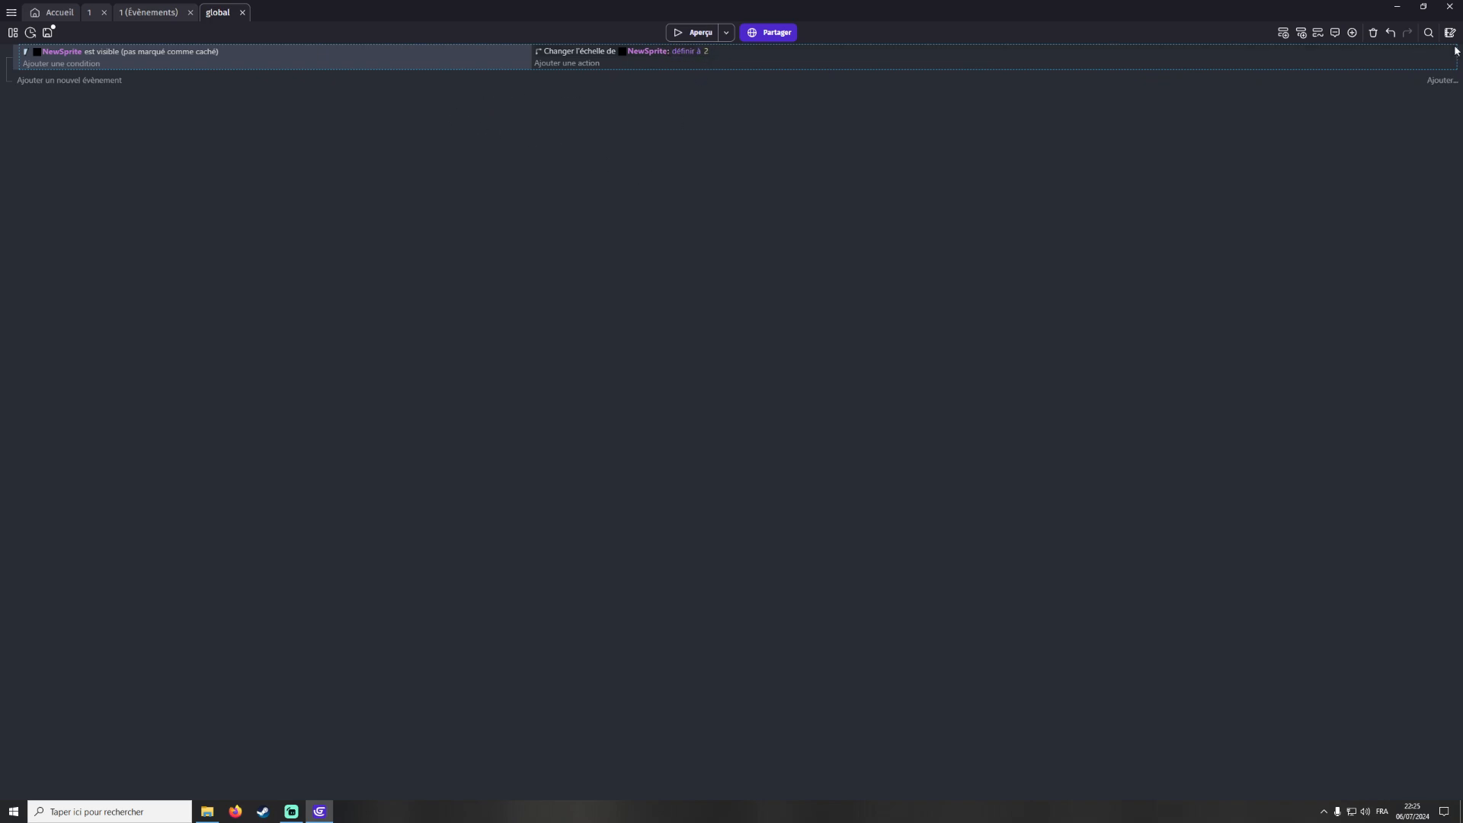
{"action": "left_click", "coordinate": [1301, 33]}
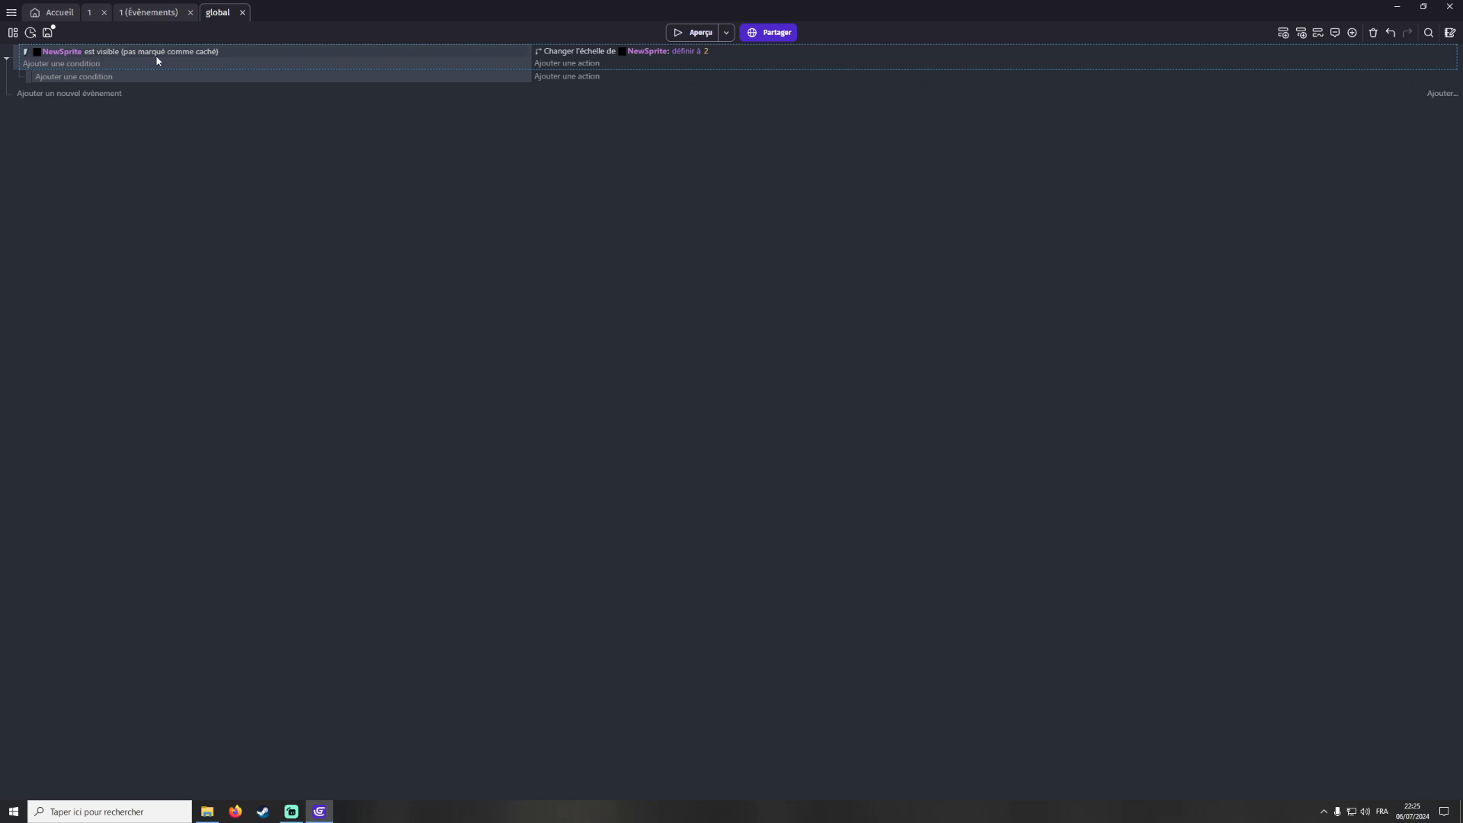
Open the sub-event's local variables dialog and close it without changes
{"action": "left_click", "coordinate": [120, 51]}
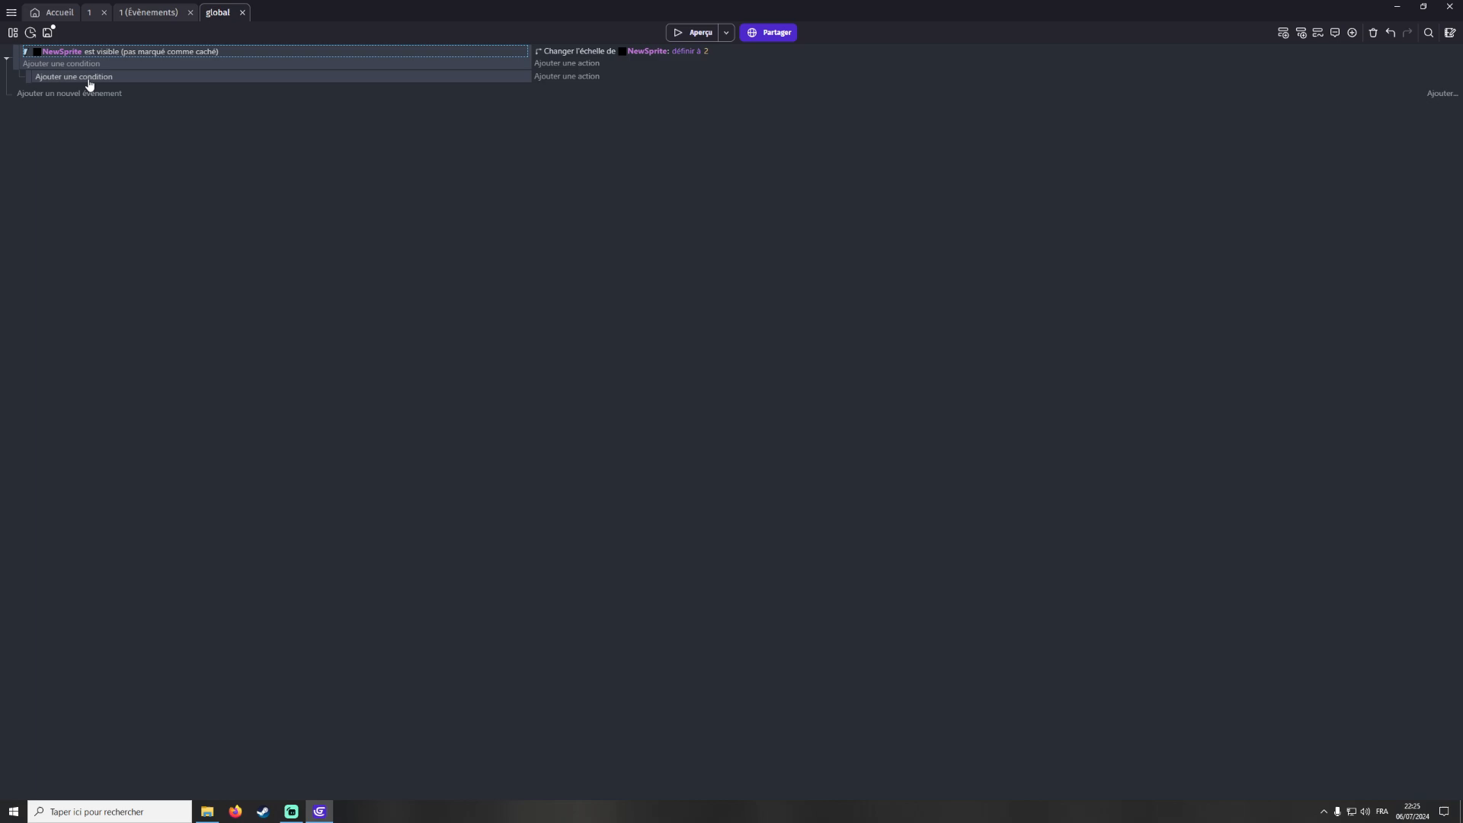
{"action": "left_click", "coordinate": [576, 52]}
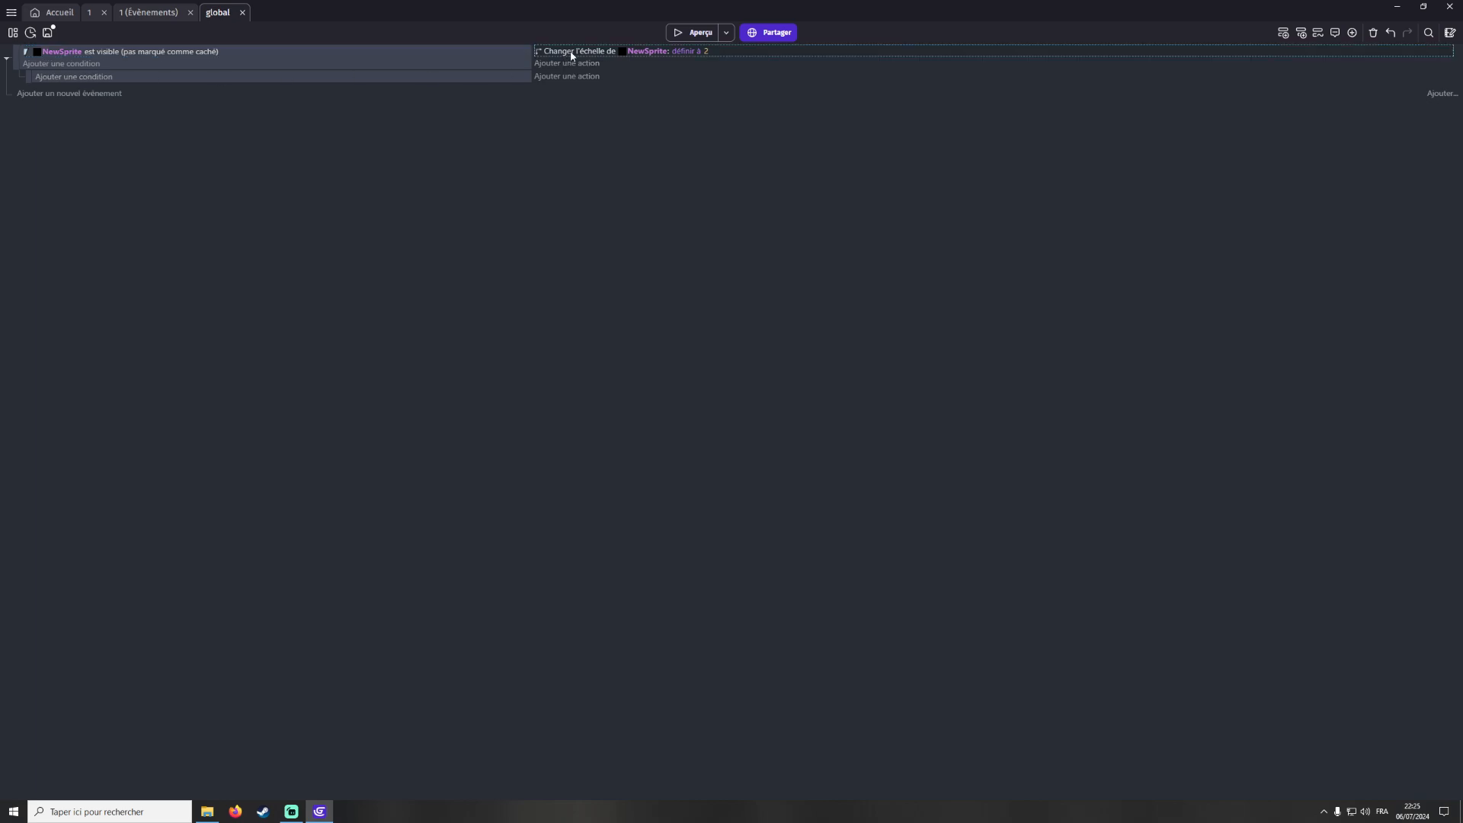
{"action": "left_click", "coordinate": [122, 76]}
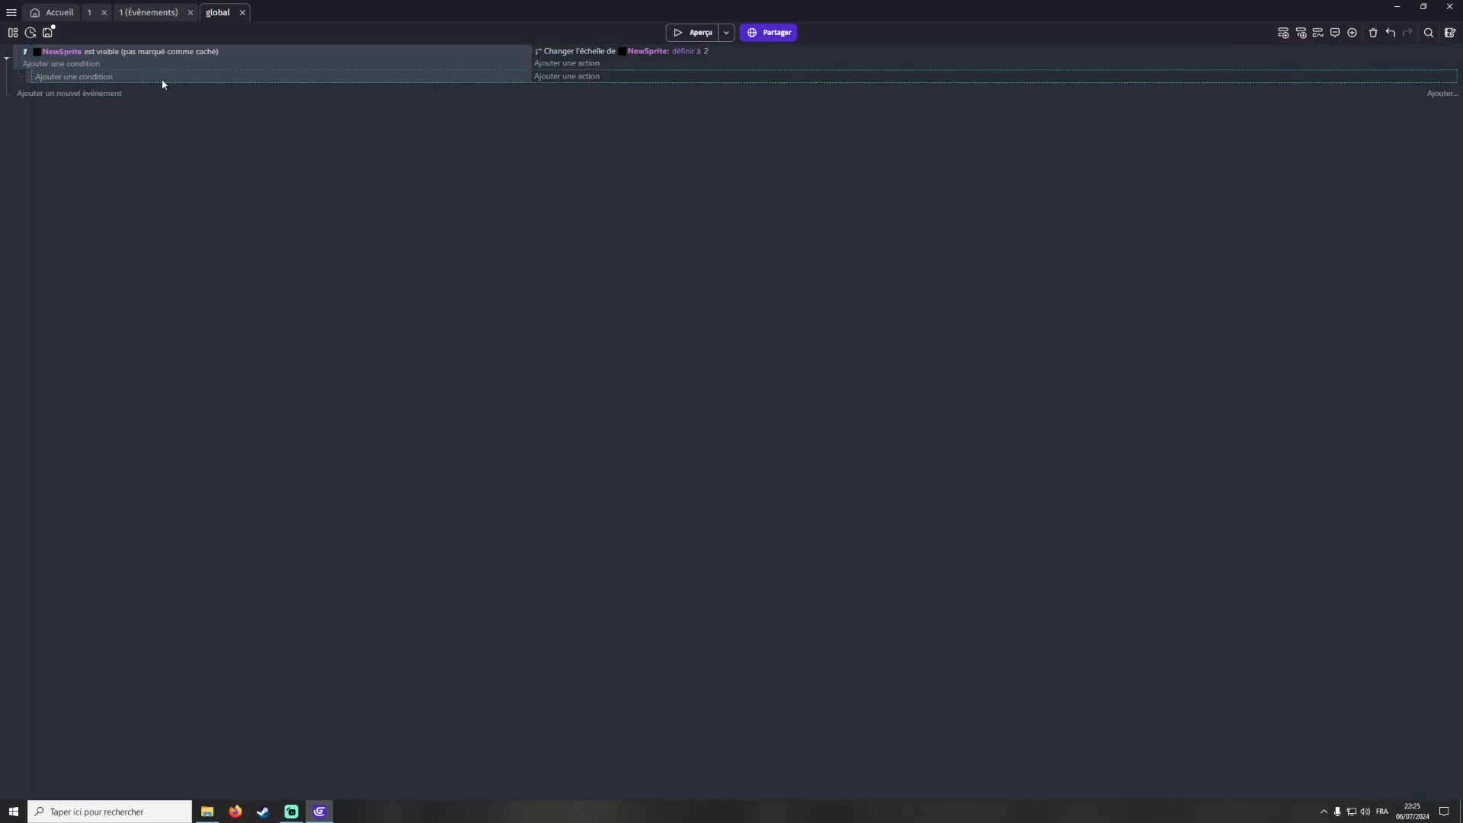
{"action": "left_click", "coordinate": [1319, 33]}
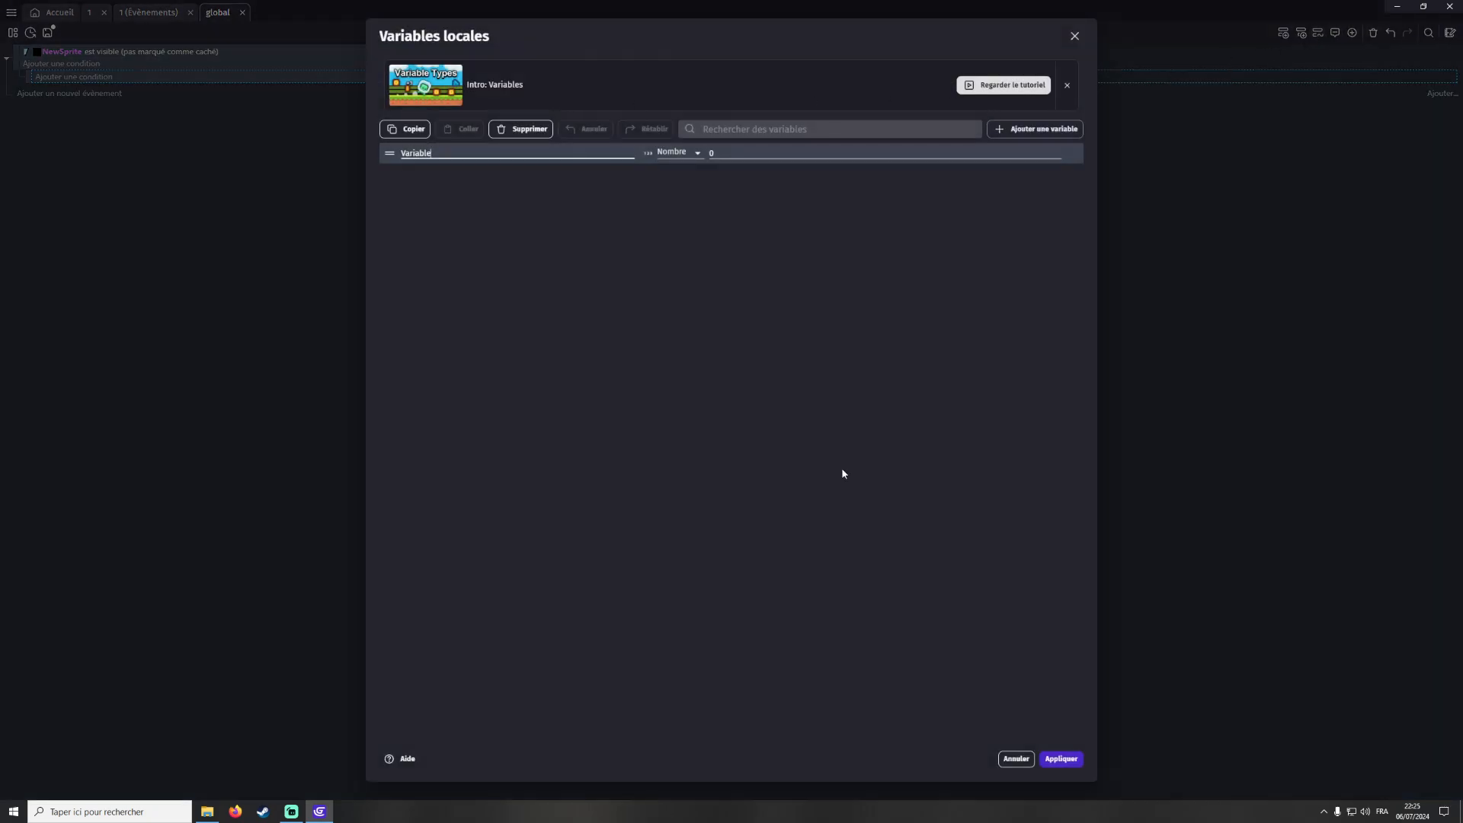
{"action": "left_click", "coordinate": [1018, 755]}
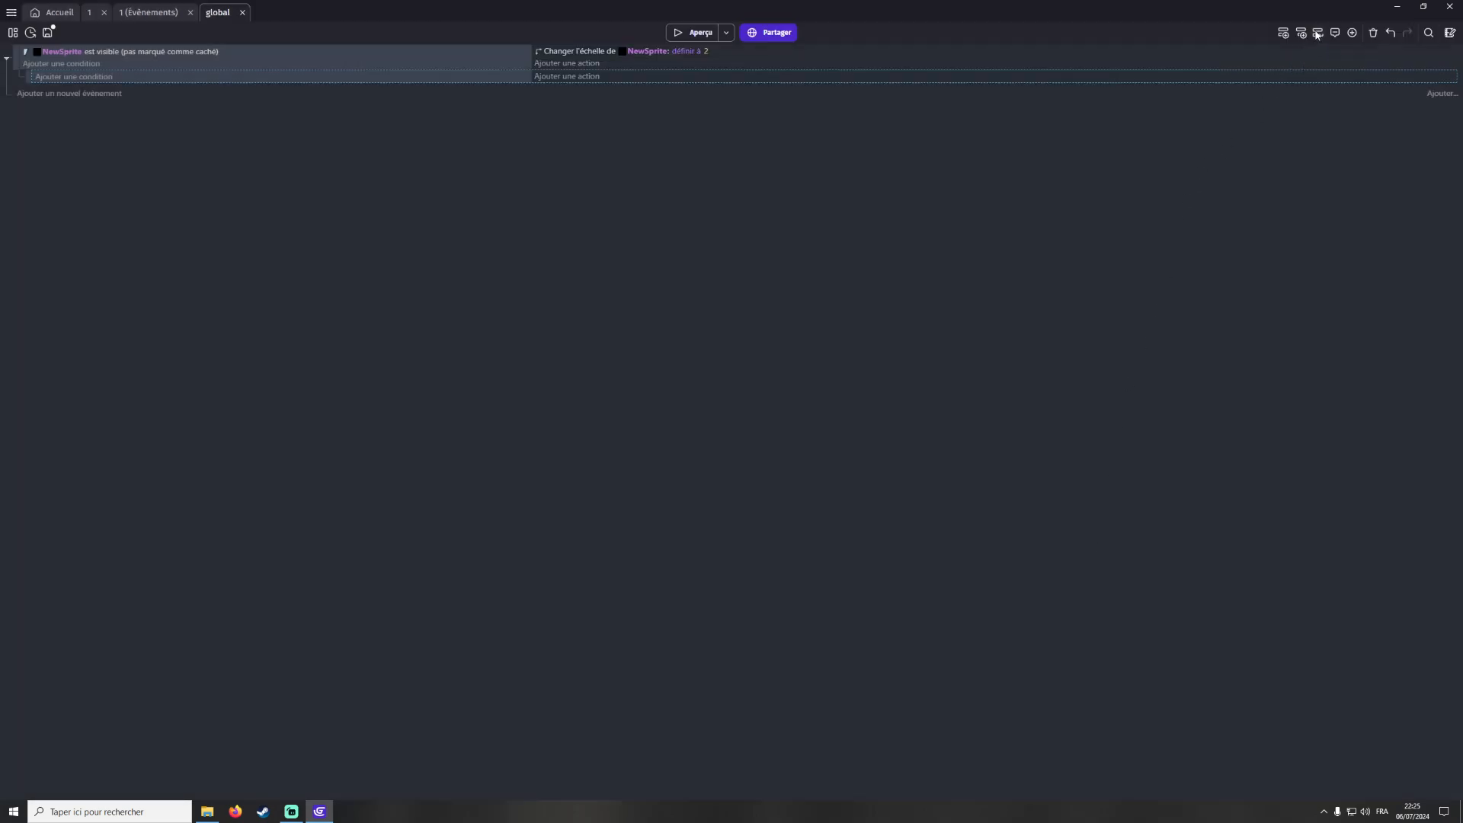
{"action": "left_click", "coordinate": [1319, 33]}
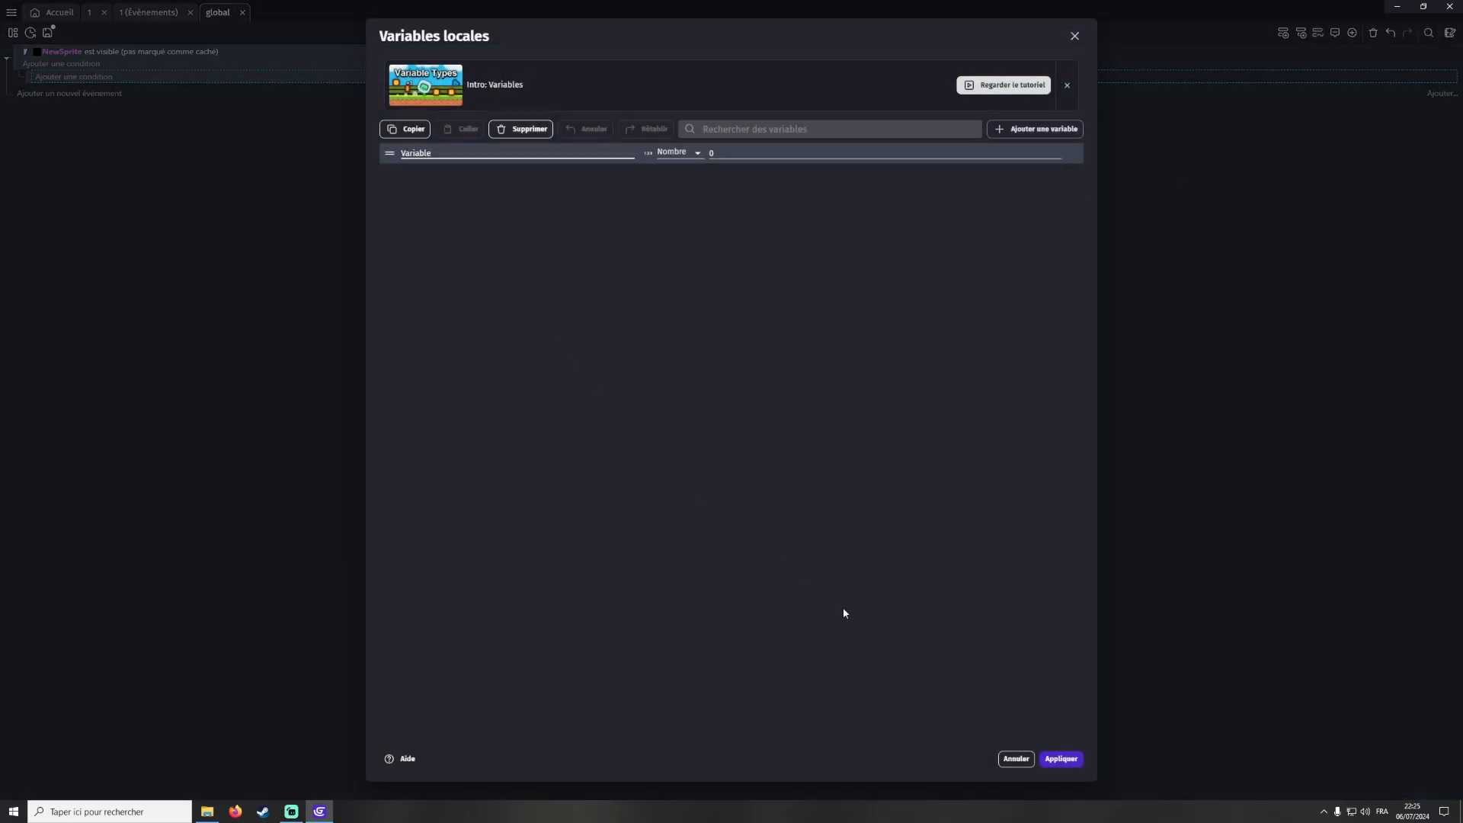
{"action": "left_click", "coordinate": [1018, 758]}
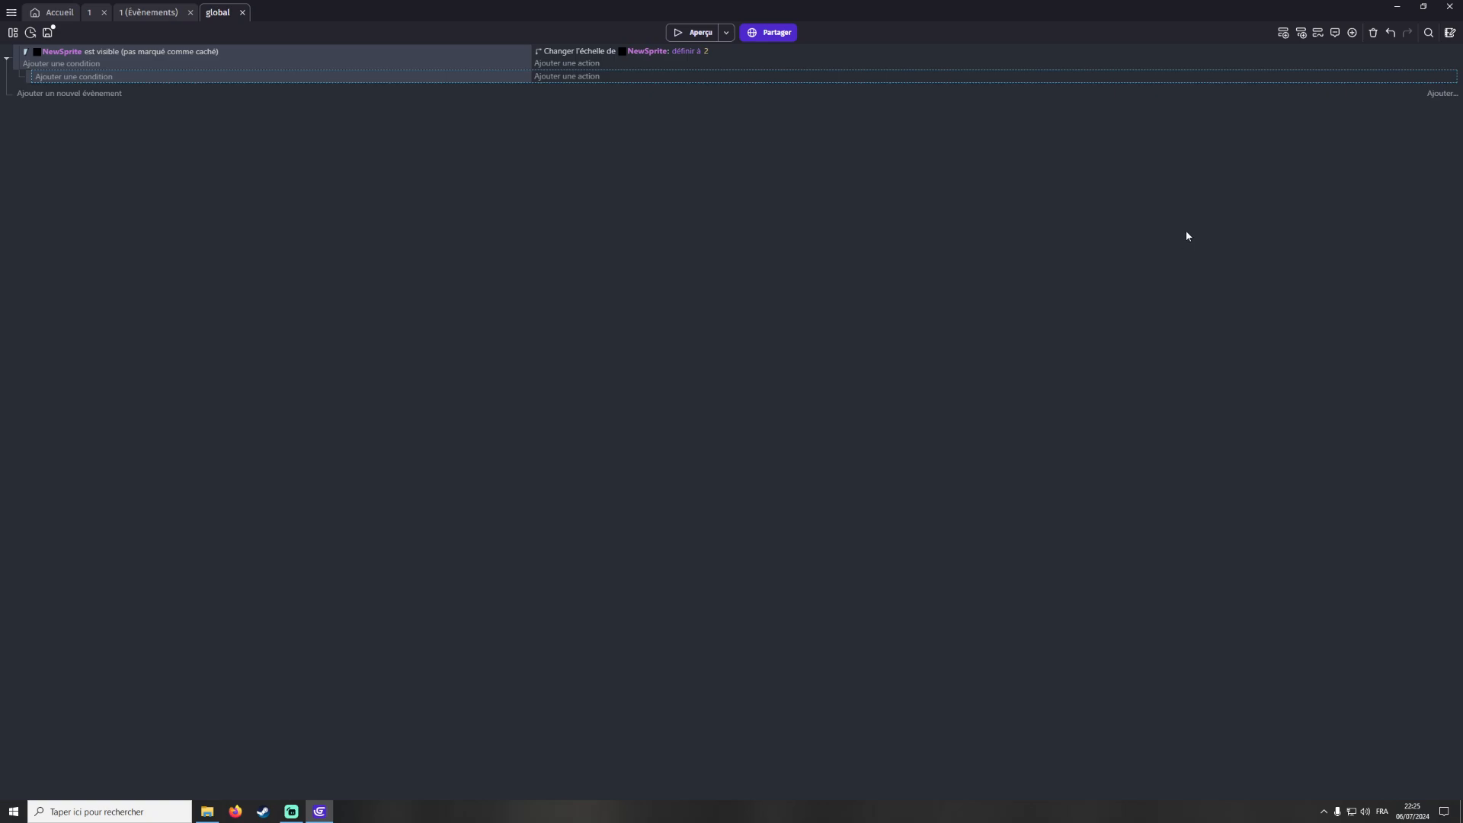
Add a comment reading toto inside the sub-event
{"action": "left_click", "coordinate": [1335, 33]}
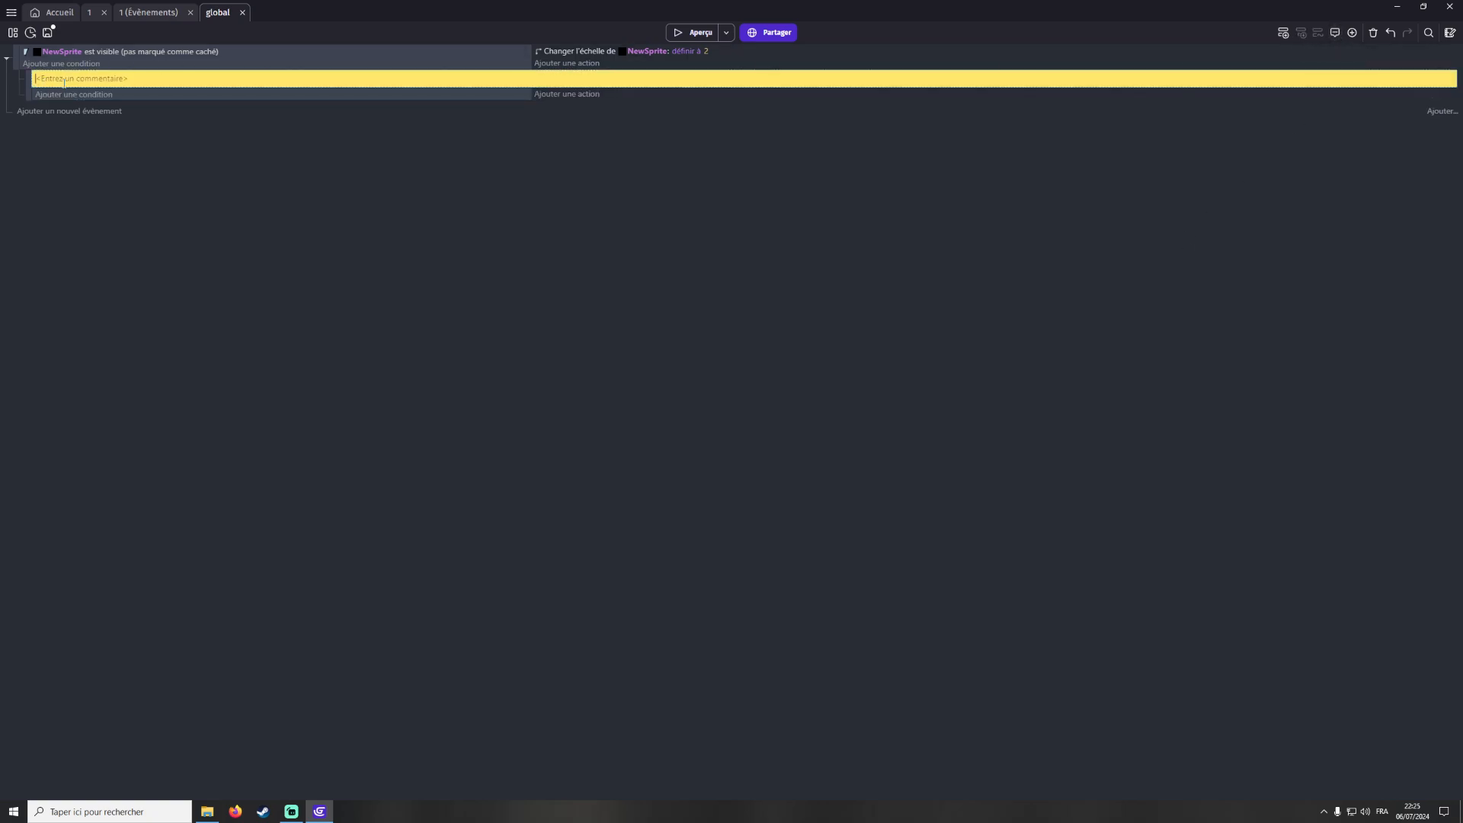
{"action": "type", "text": "toto"}
{"action": "left_click", "coordinate": [622, 474]}
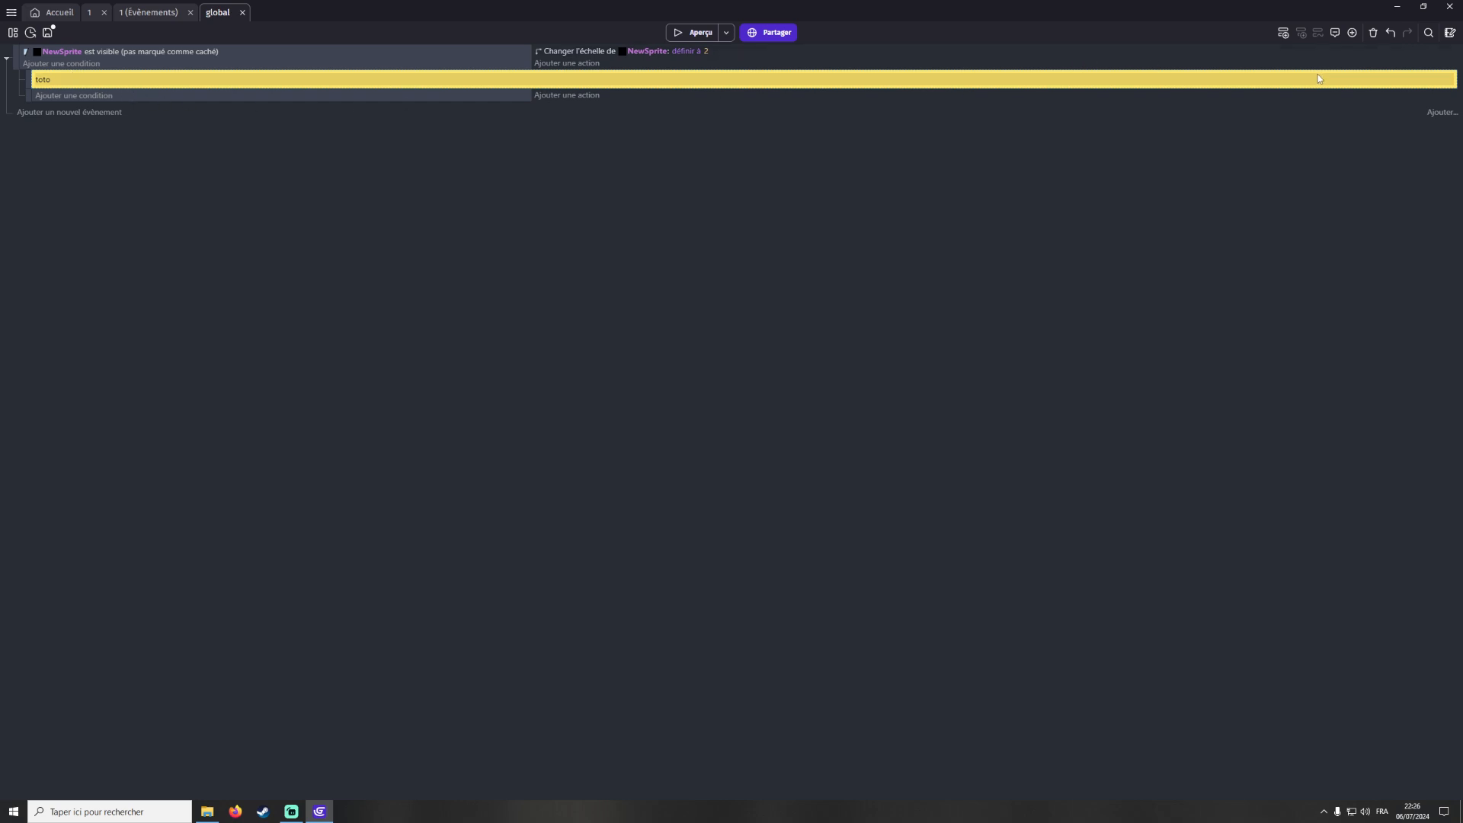
Add a For each object event that repeats for every instance of NewSprite
{"action": "left_click", "coordinate": [1352, 32]}
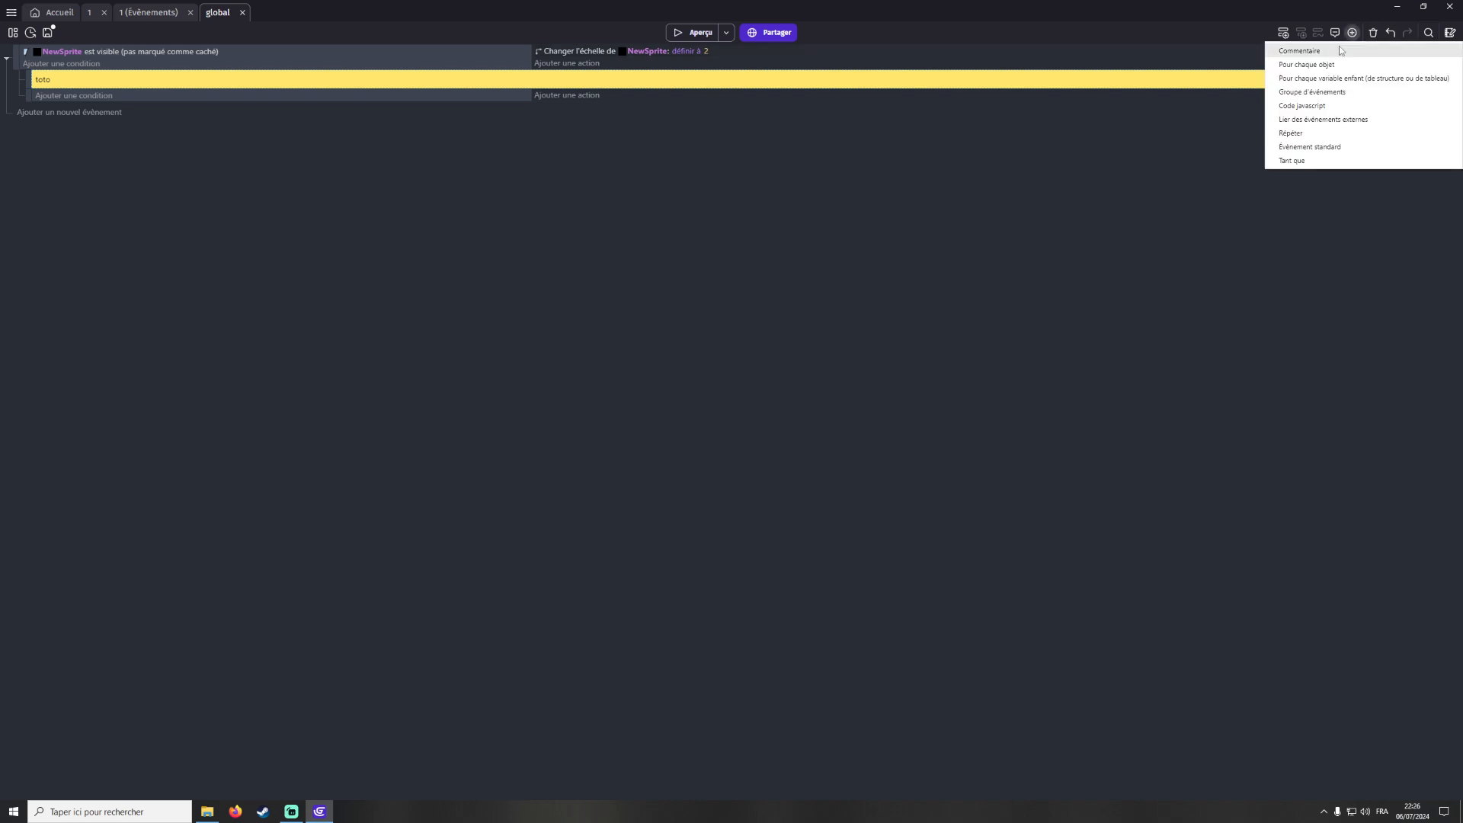
{"action": "left_click", "coordinate": [1305, 65]}
{"action": "left_click_drag", "start_coordinate": [28, 99], "coordinate": [57, 112]}
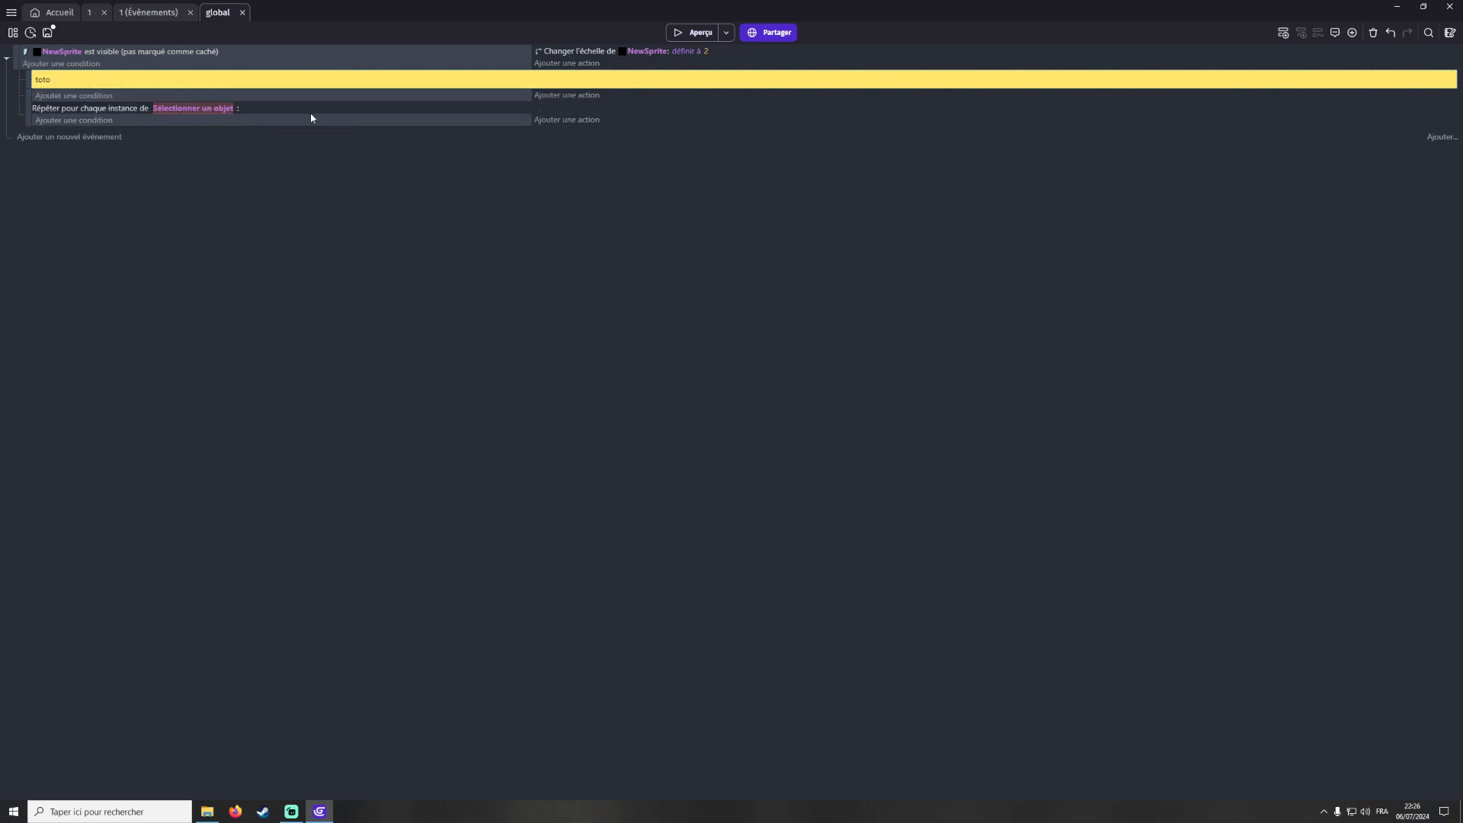
{"action": "left_click", "coordinate": [207, 111]}
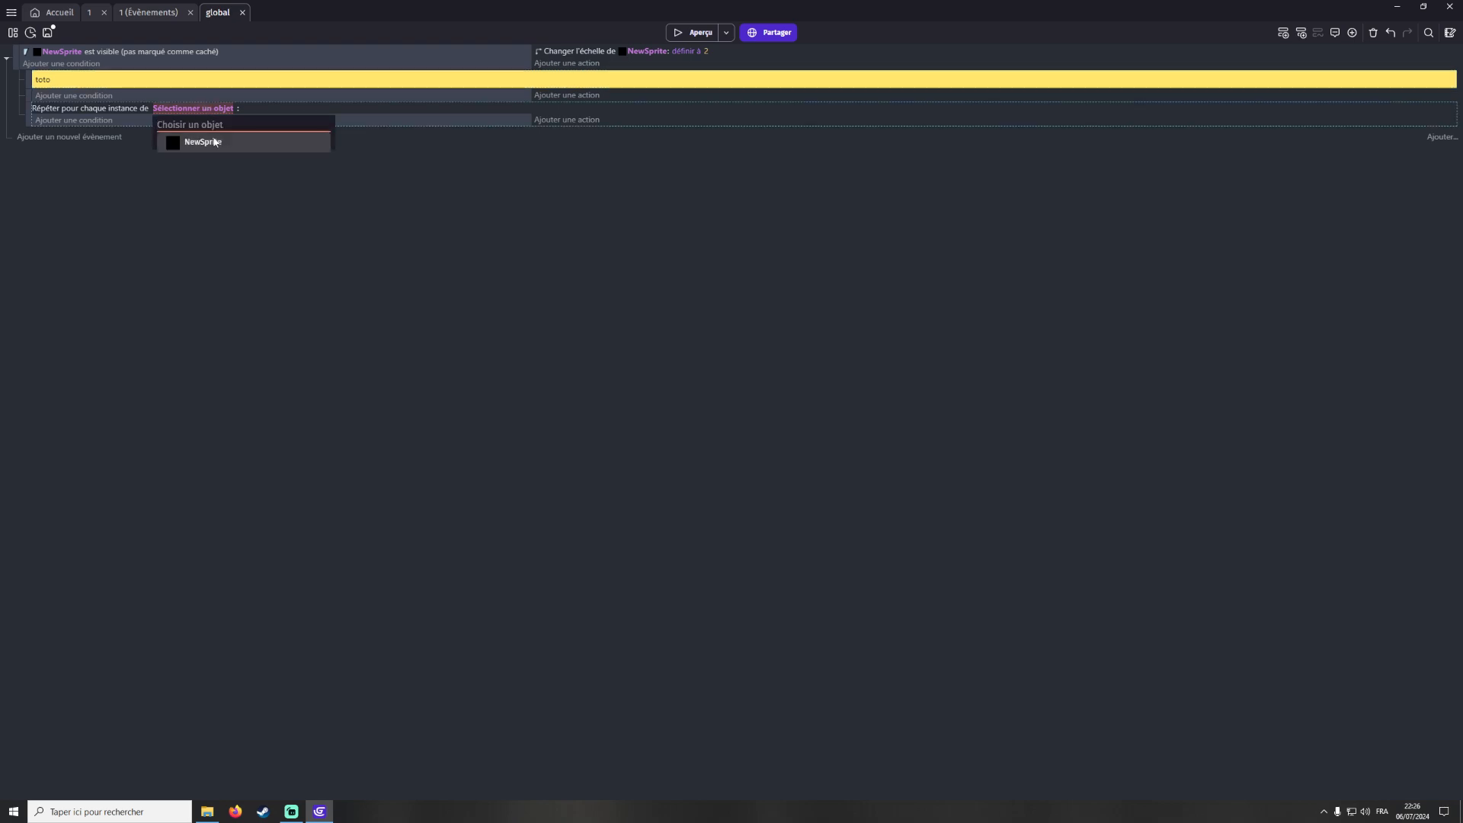
{"action": "left_click", "coordinate": [183, 142]}
Add an event group at the top and move the NewSprite visibility event into it
{"action": "left_click", "coordinate": [1352, 32]}
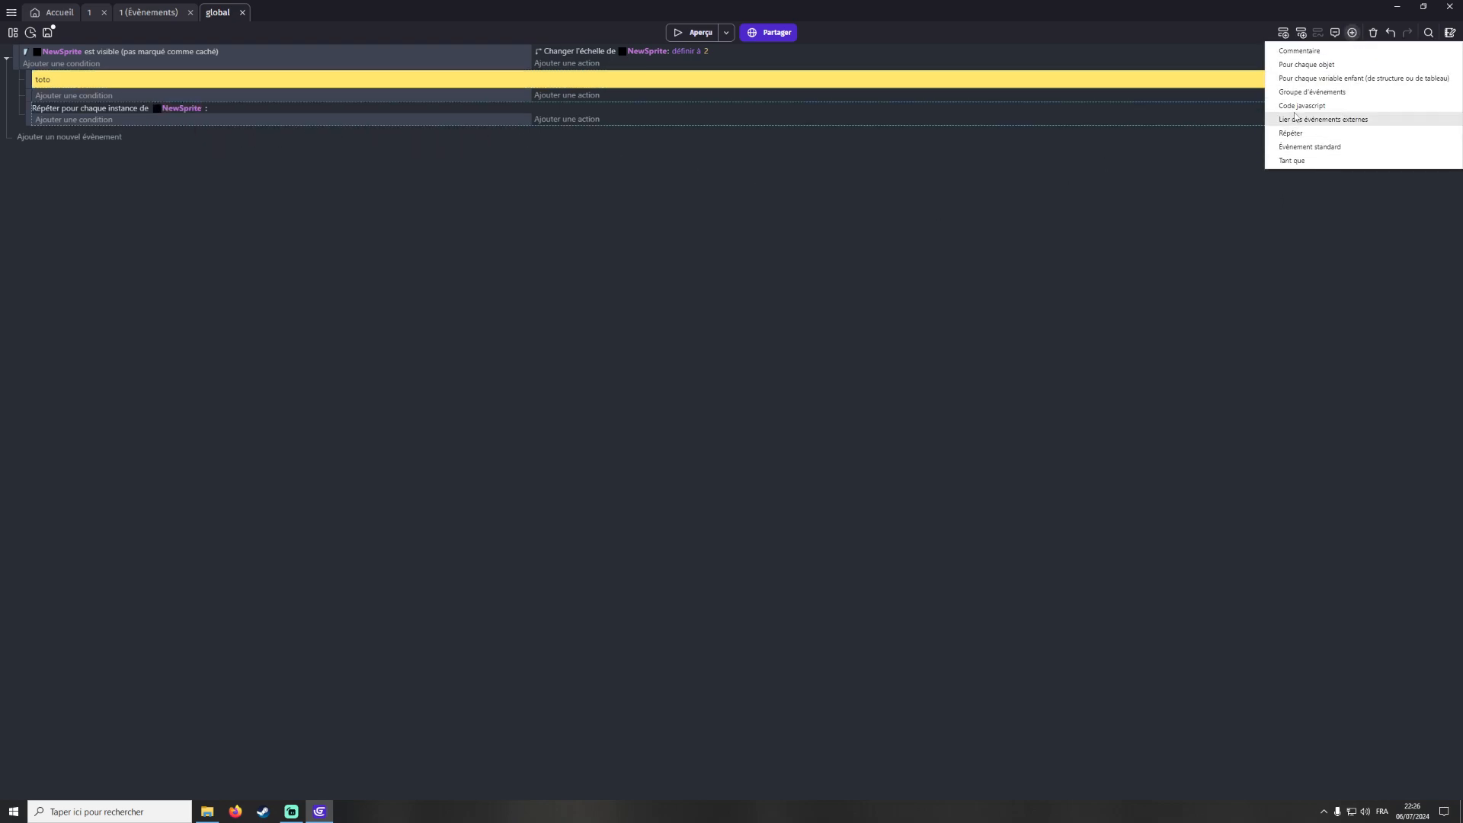
{"action": "left_click", "coordinate": [1311, 92]}
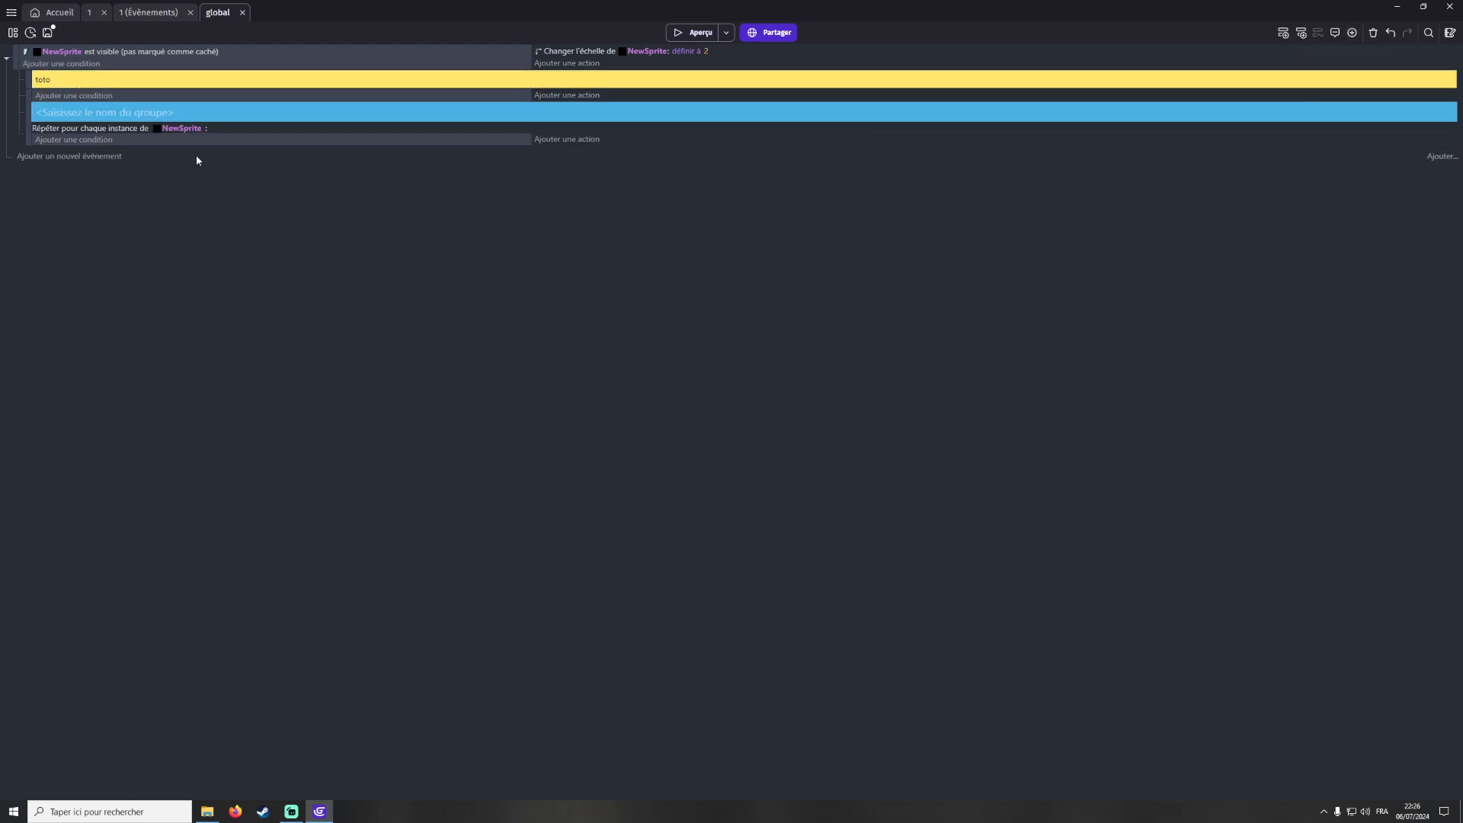
{"action": "left_click_drag", "start_coordinate": [10, 60], "coordinate": [12, 52]}
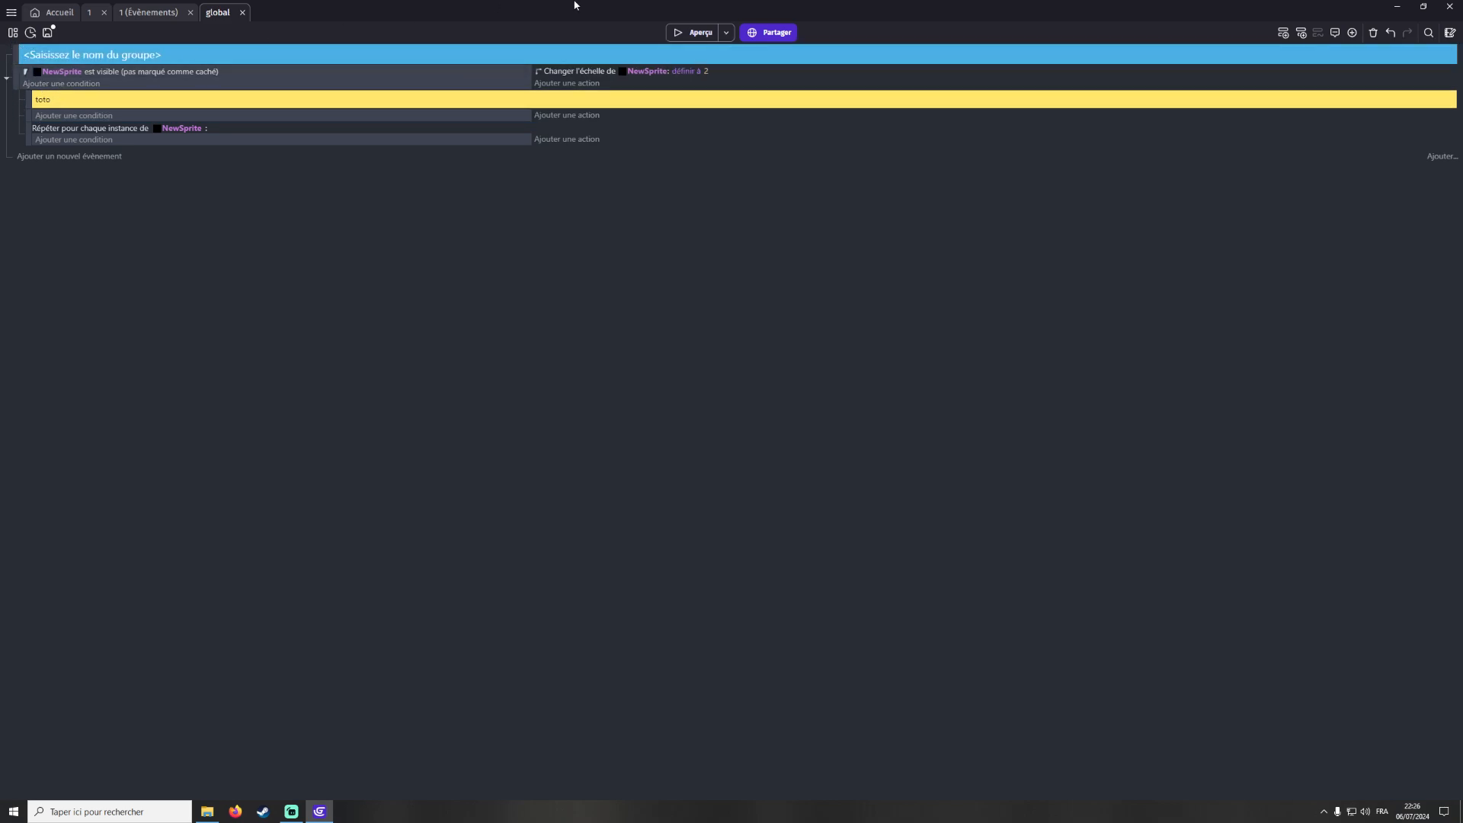
{"action": "left_click_drag", "start_coordinate": [23, 76], "coordinate": [61, 55]}
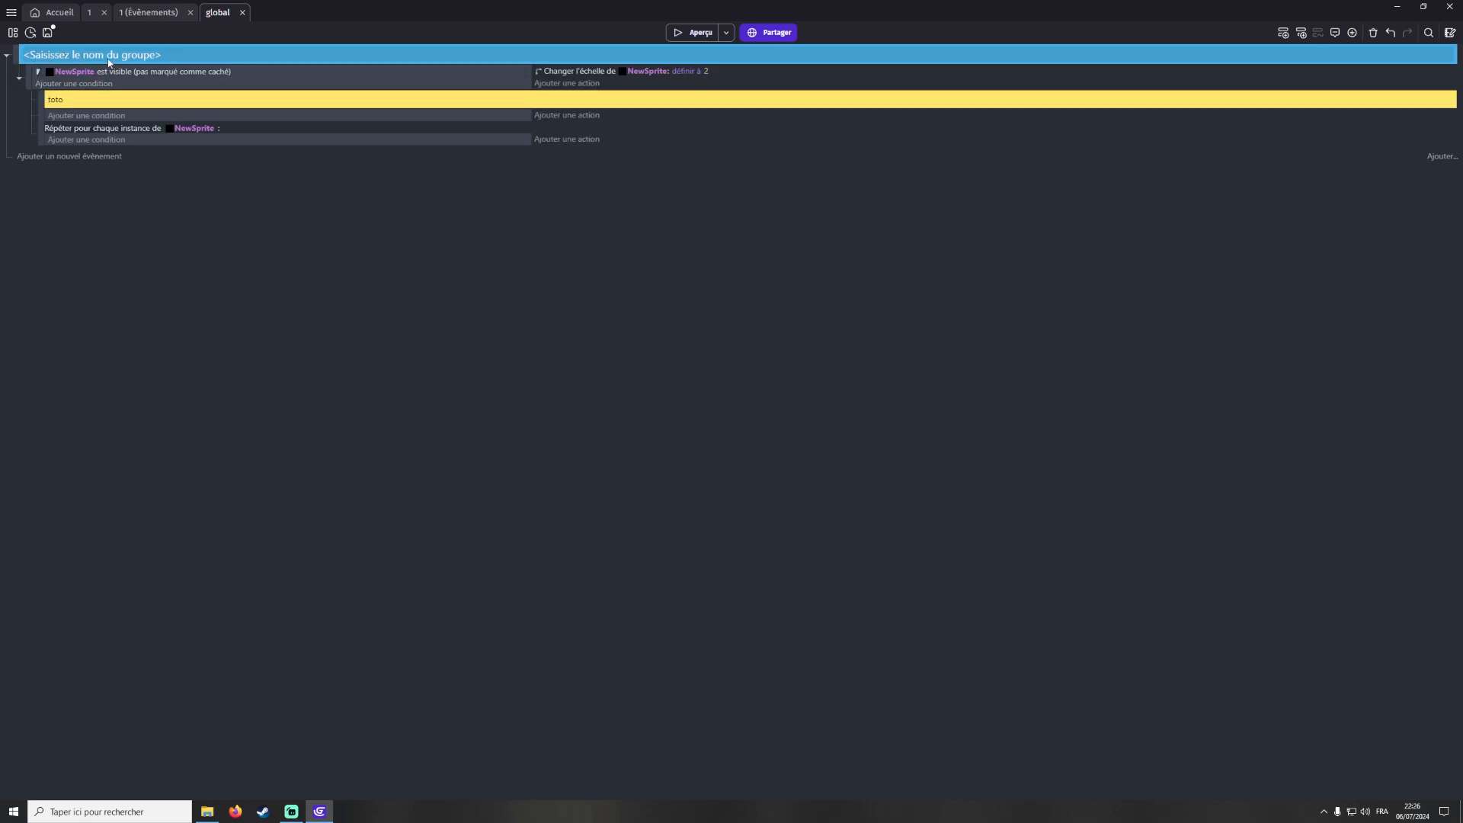
{"action": "left_click", "coordinate": [1353, 34]}
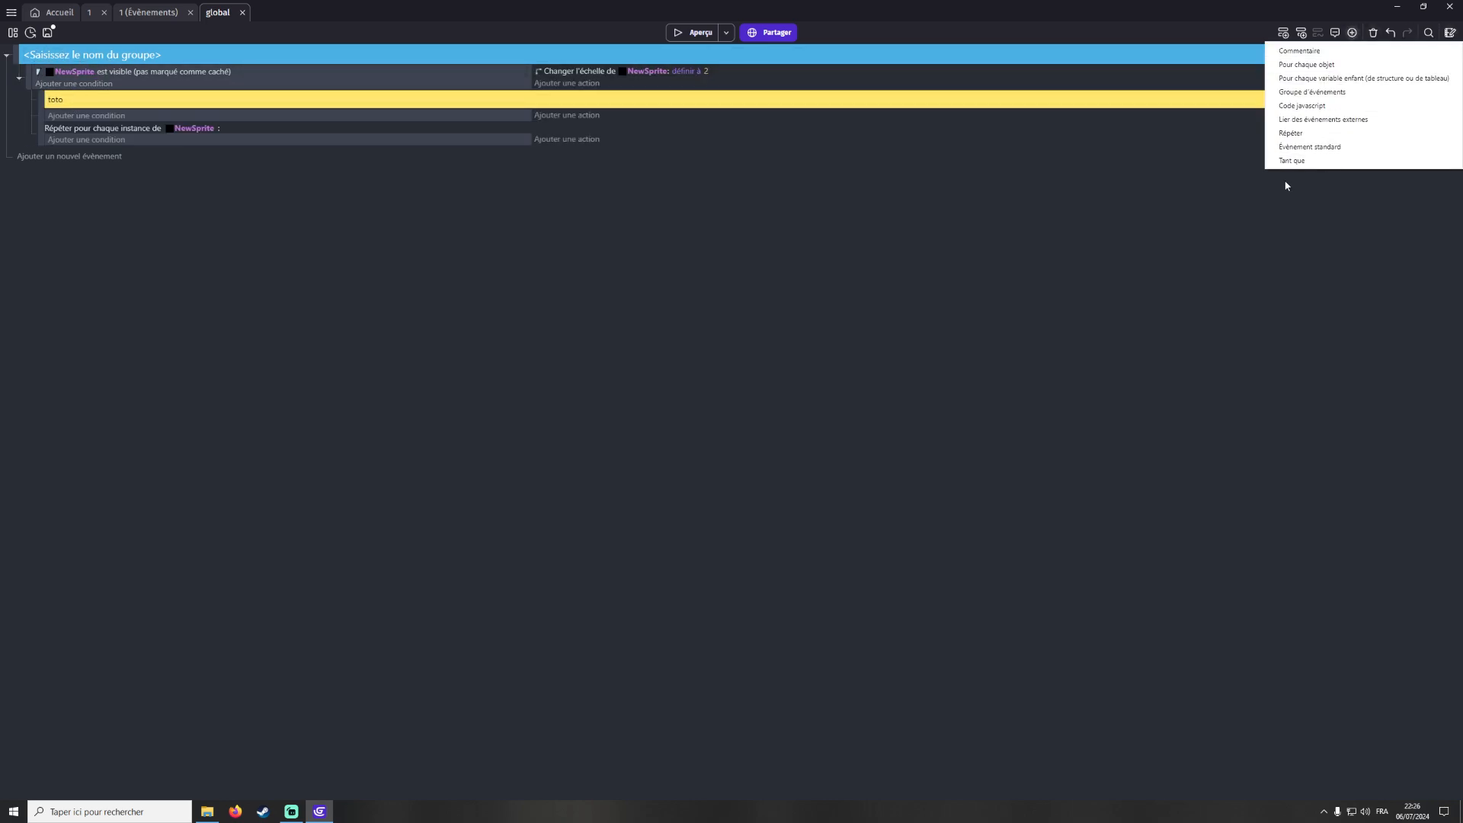
{"action": "left_click", "coordinate": [1295, 133]}
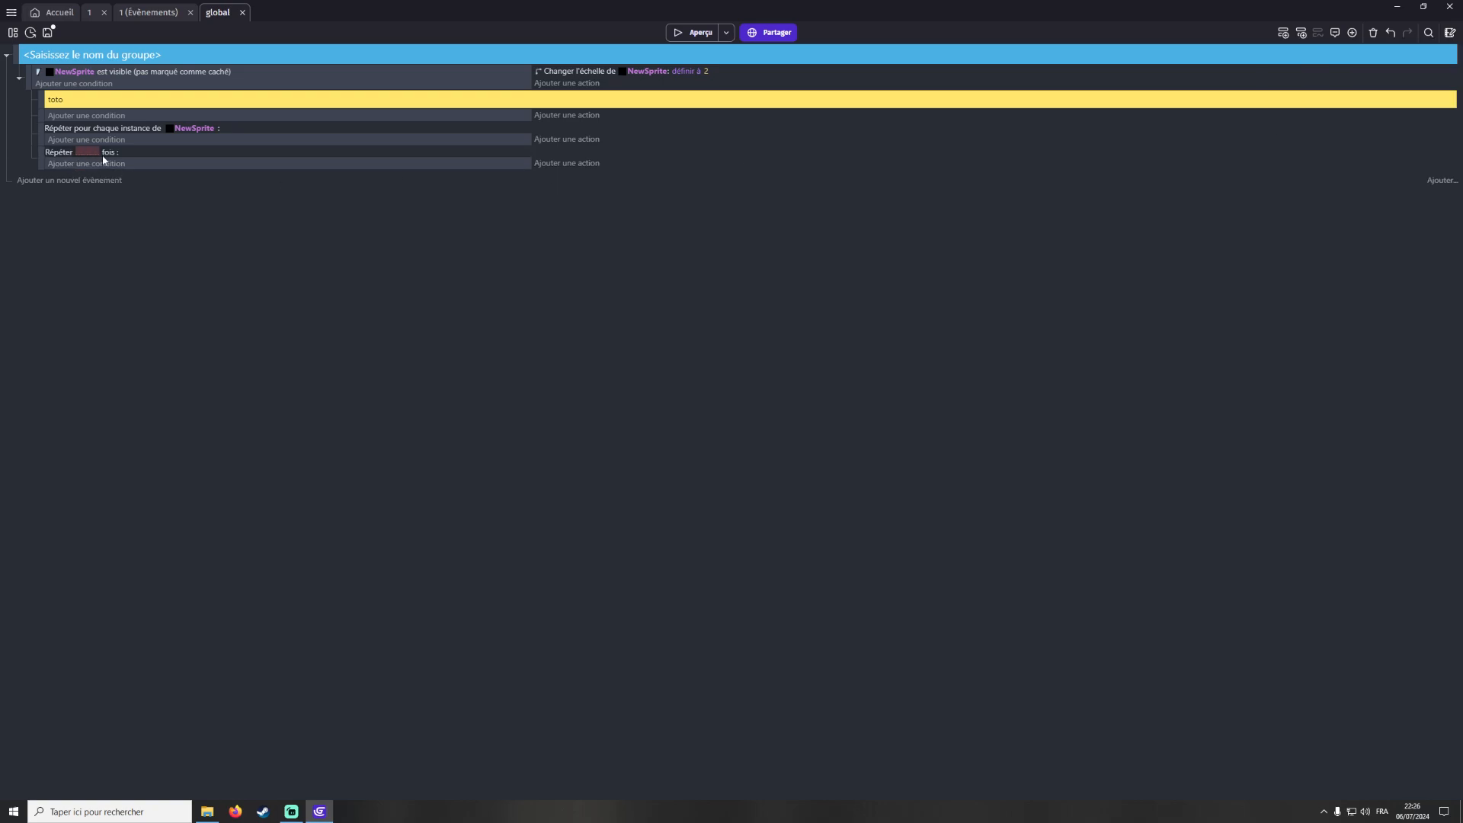
{"action": "left_click", "coordinate": [42, 156]}
{"action": "key", "text": "Delete"}
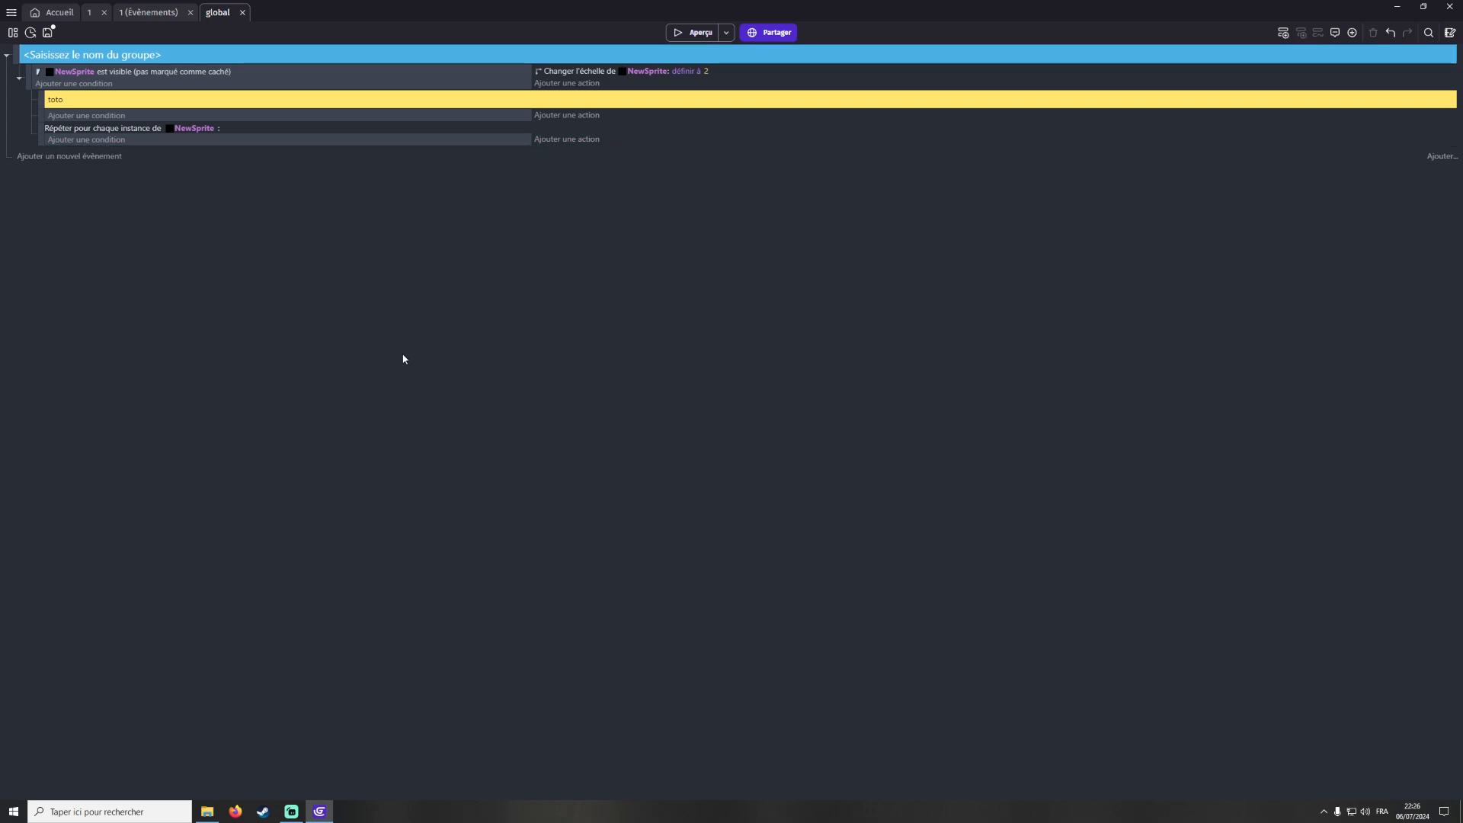
Add a new empty standard event below the group
{"action": "left_click", "coordinate": [1352, 33]}
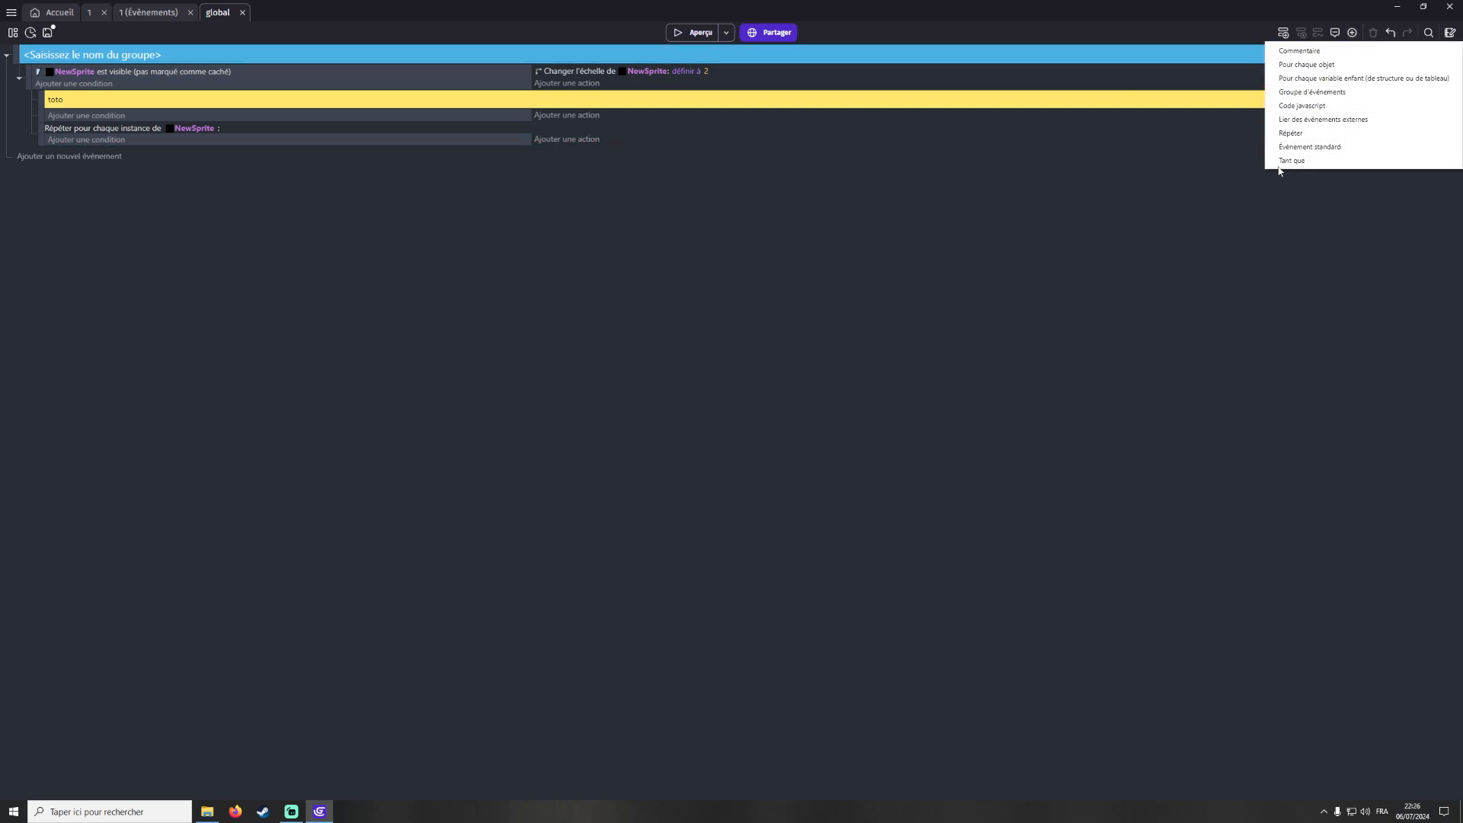
{"action": "left_click", "coordinate": [1029, 180]}
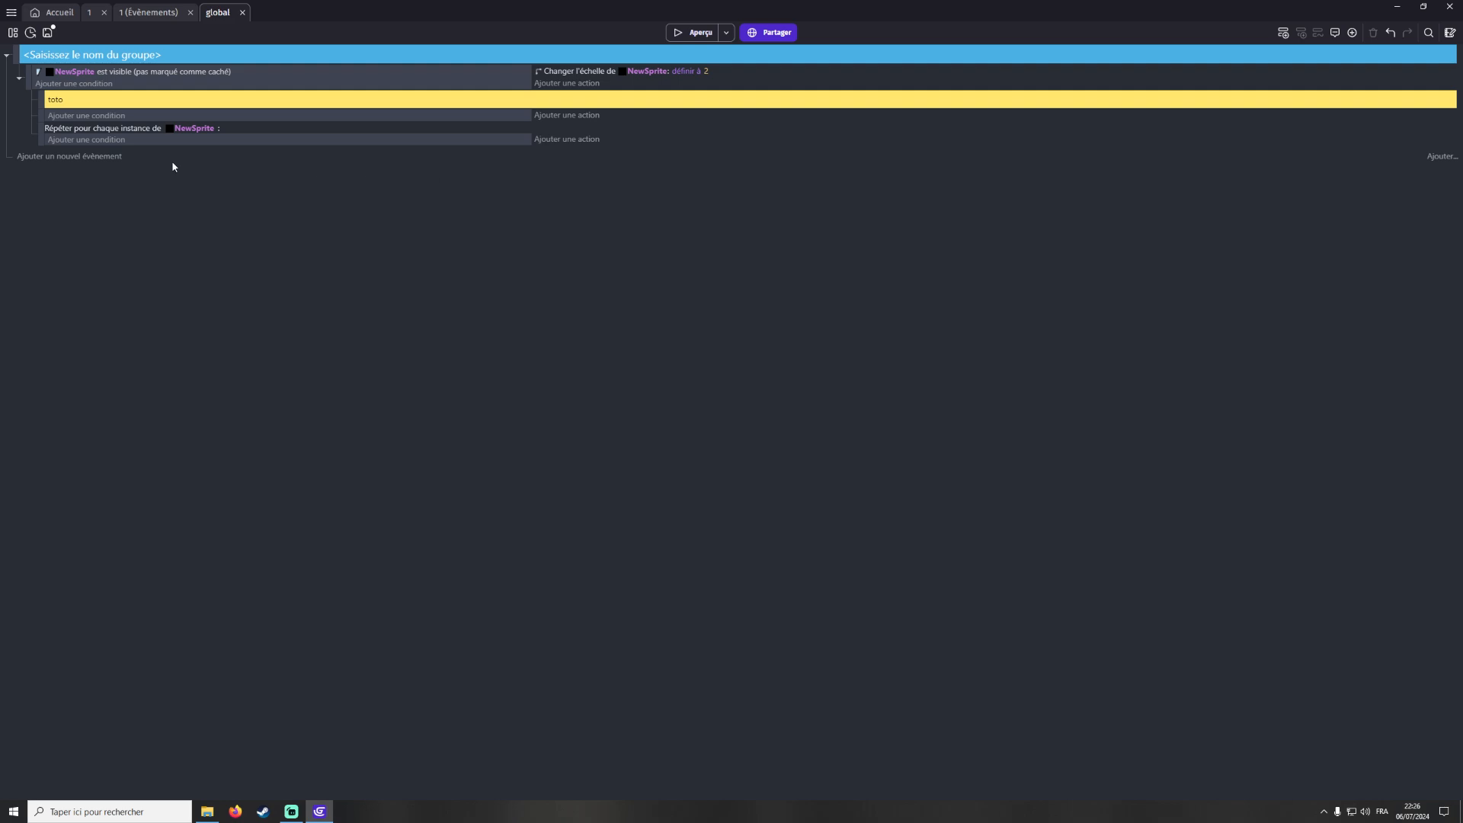
{"action": "left_click", "coordinate": [89, 155]}
{"action": "left_click", "coordinate": [1353, 33]}
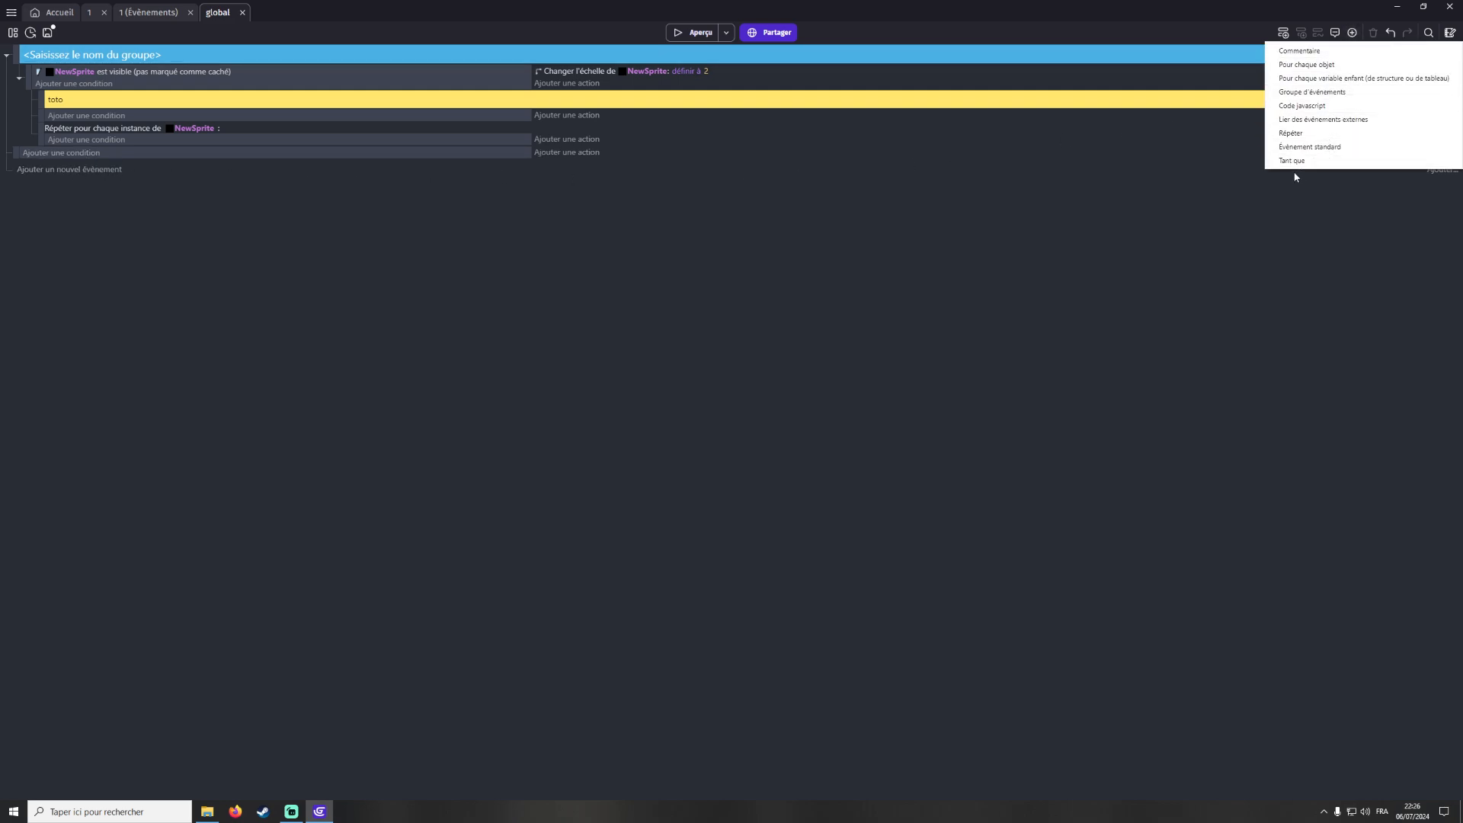
{"action": "left_click", "coordinate": [1203, 241]}
{"action": "left_click", "coordinate": [1353, 32]}
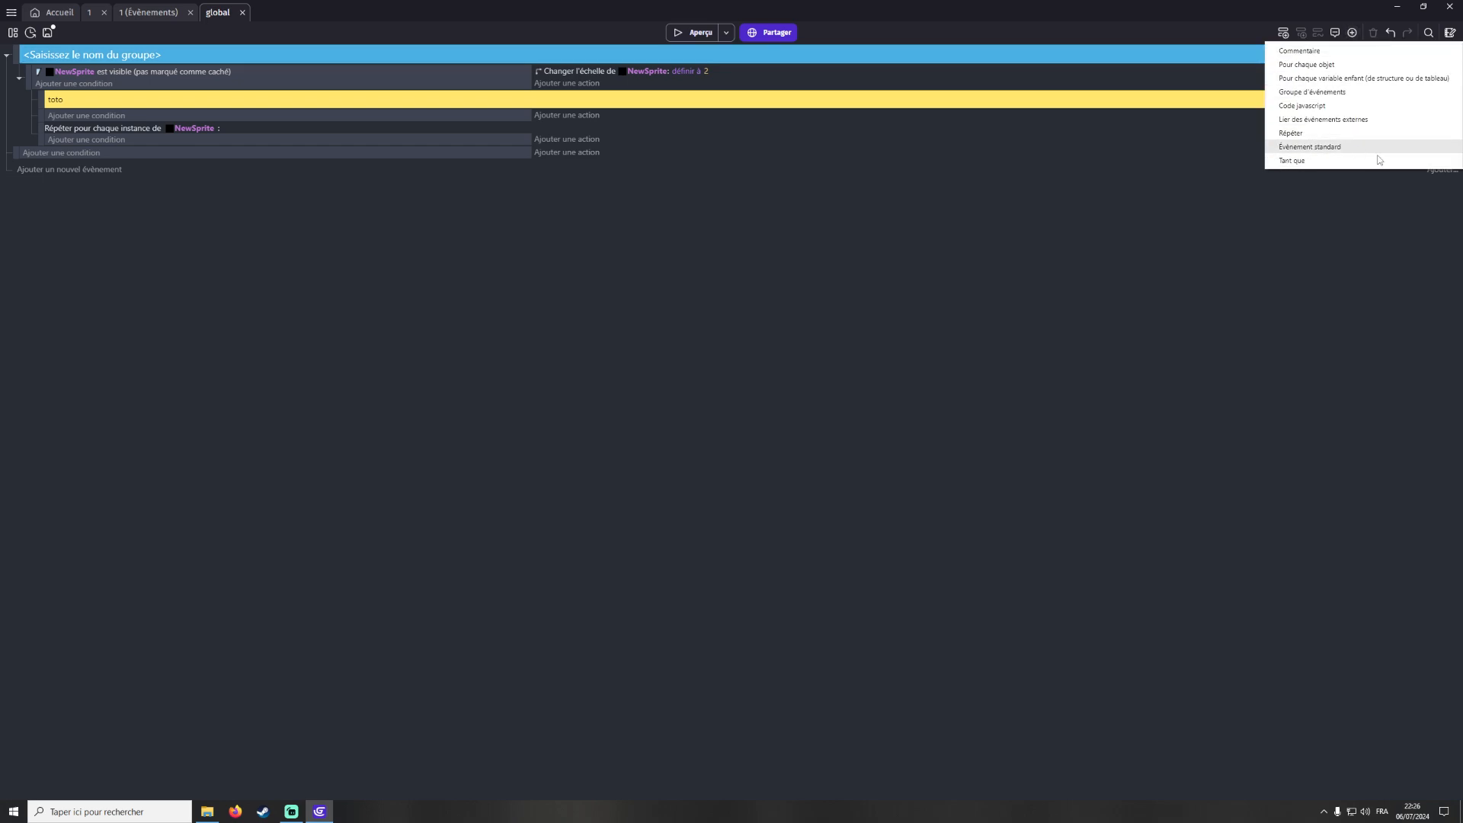
{"action": "left_click", "coordinate": [1314, 240]}
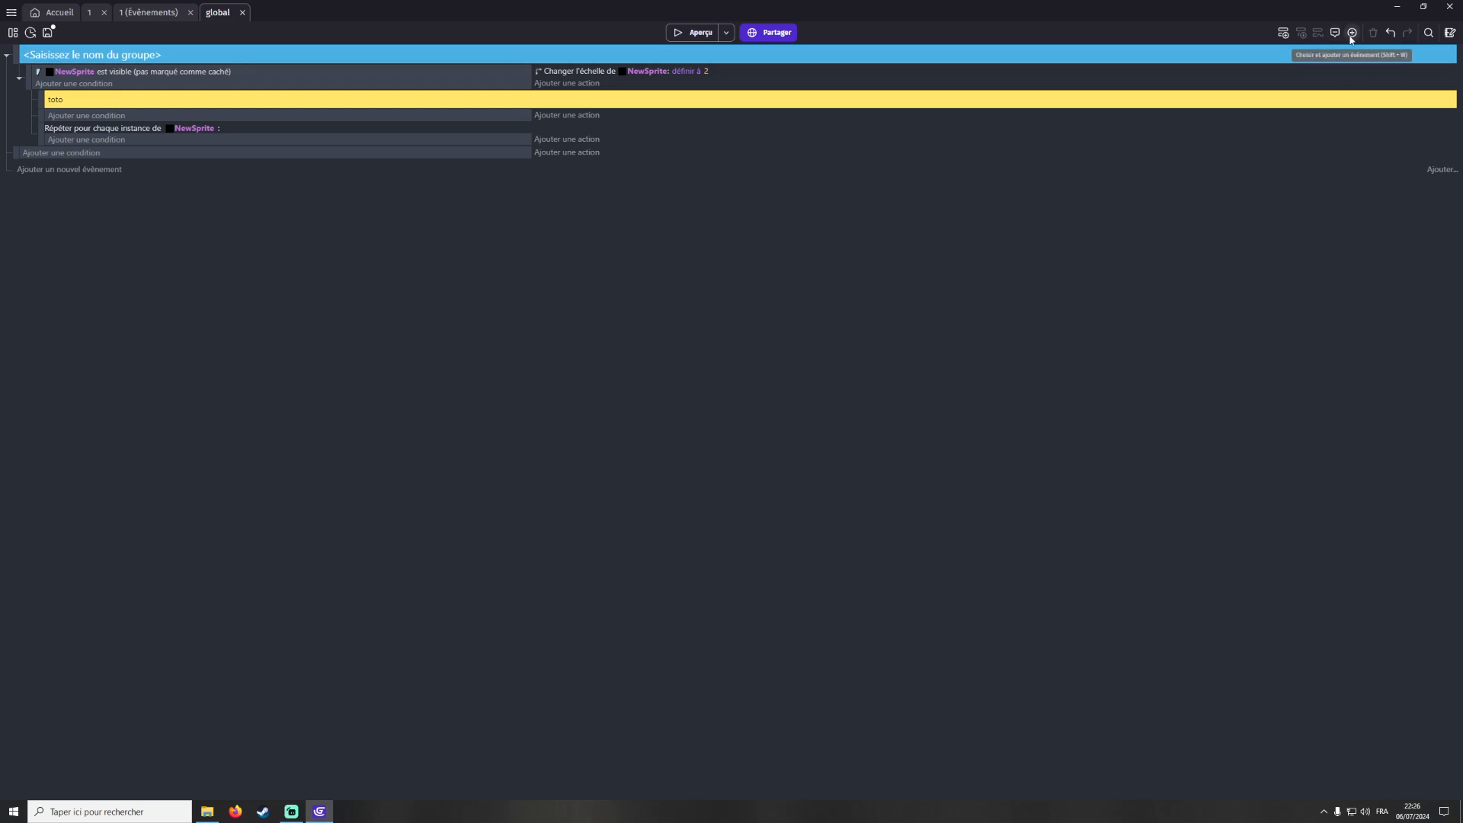
{"action": "left_click", "coordinate": [1450, 34]}
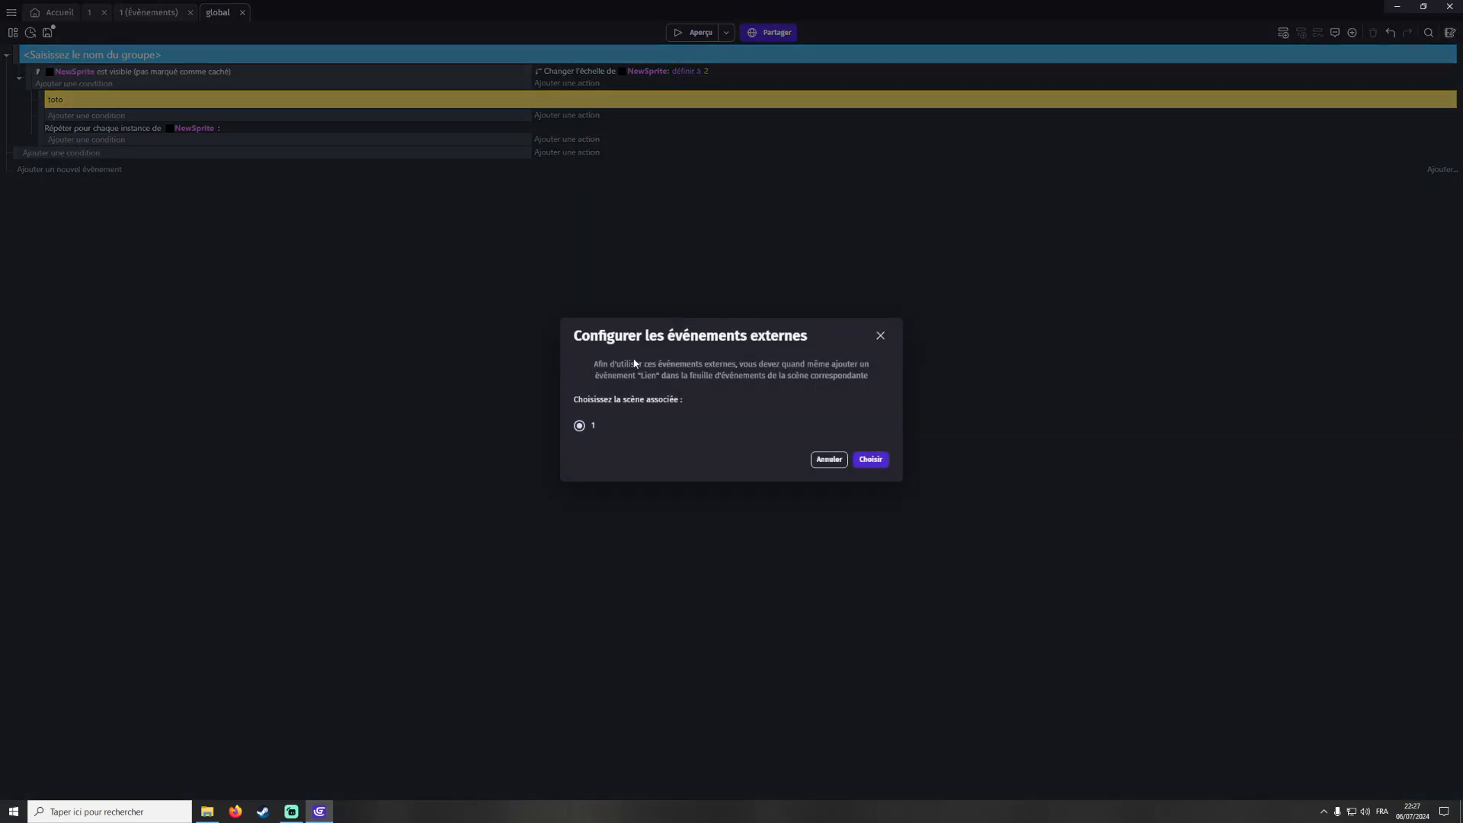
{"action": "left_click", "coordinate": [880, 336]}
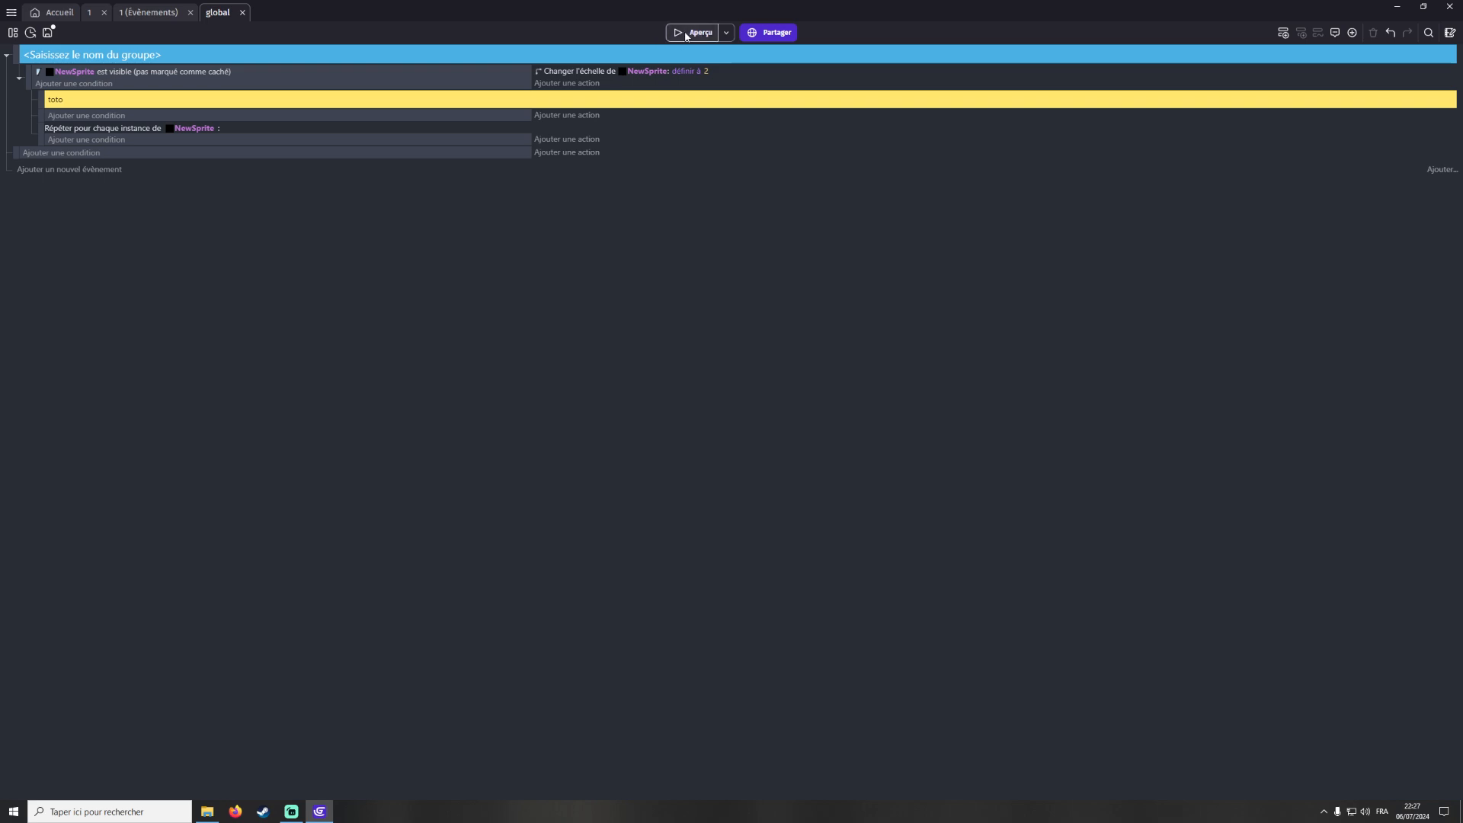
Place a NewSprite instance near the centre of scene 1 and preview the scene in a maximised window
{"action": "left_click", "coordinate": [97, 16]}
{"action": "left_click", "coordinate": [696, 33]}
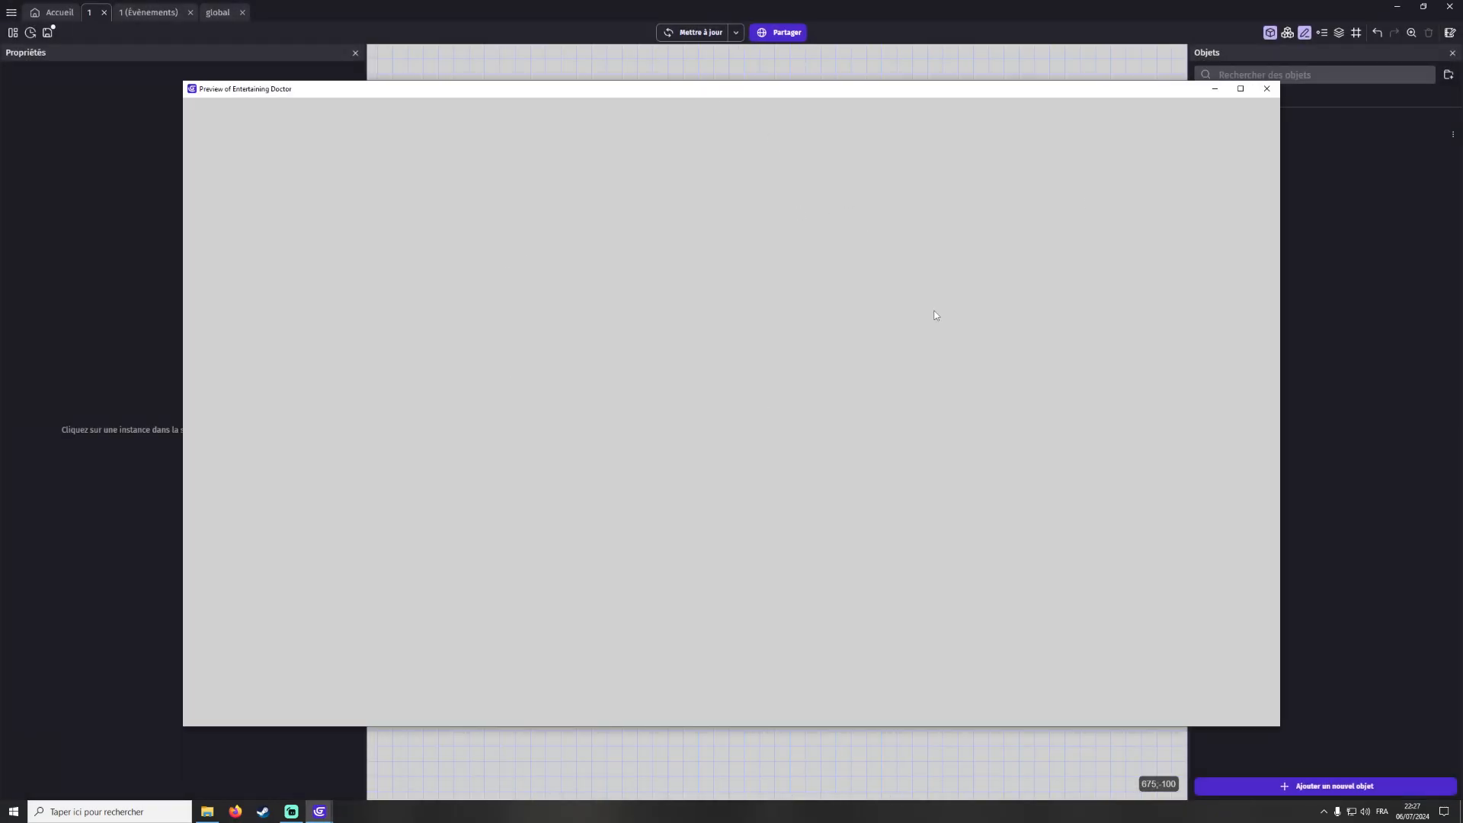
{"action": "left_click", "coordinate": [1266, 89]}
{"action": "left_click_drag", "start_coordinate": [1261, 136], "coordinate": [798, 356]}
{"action": "left_click", "coordinate": [696, 33]}
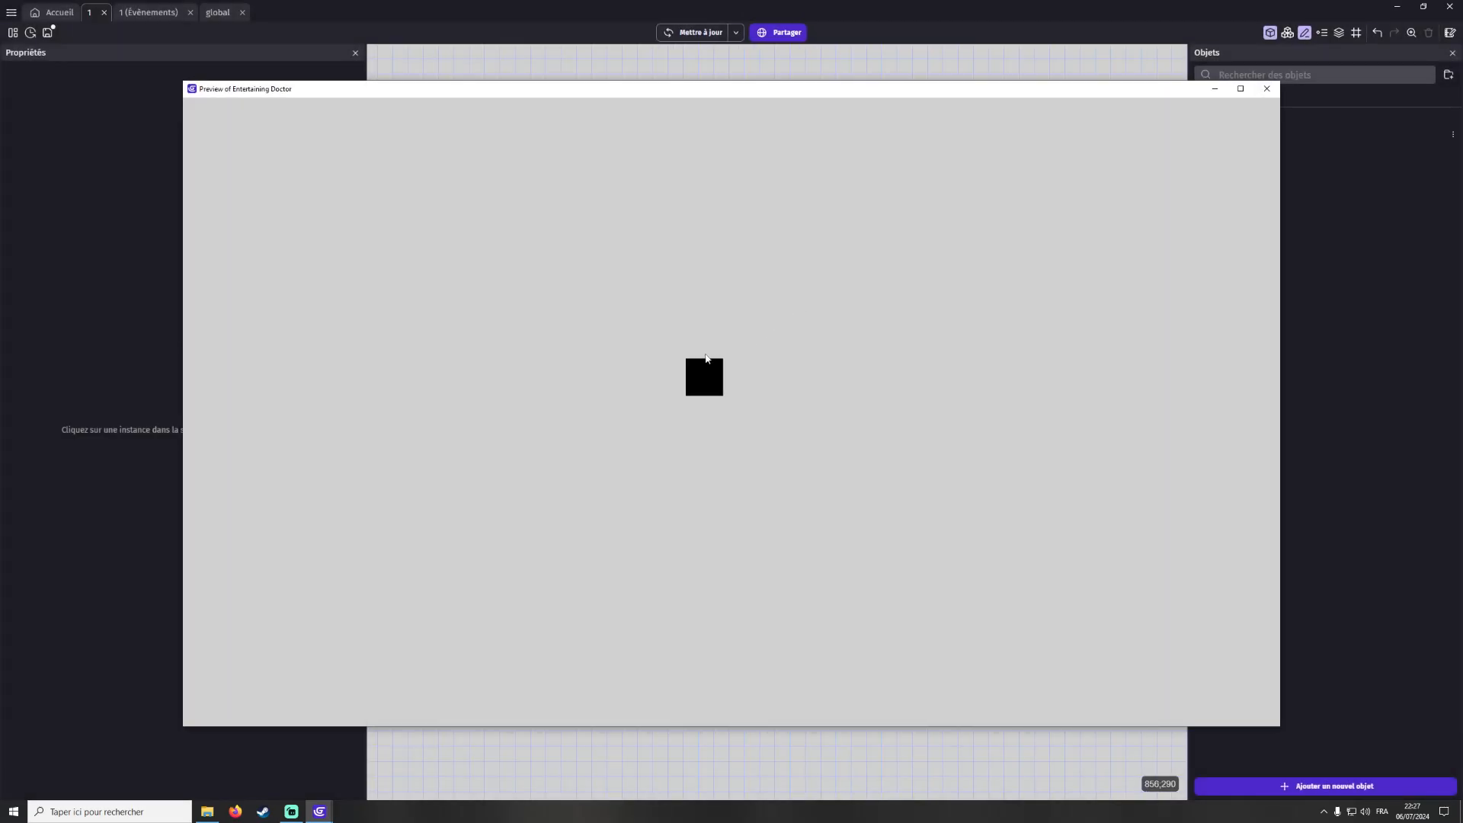
{"action": "left_click", "coordinate": [1241, 88]}
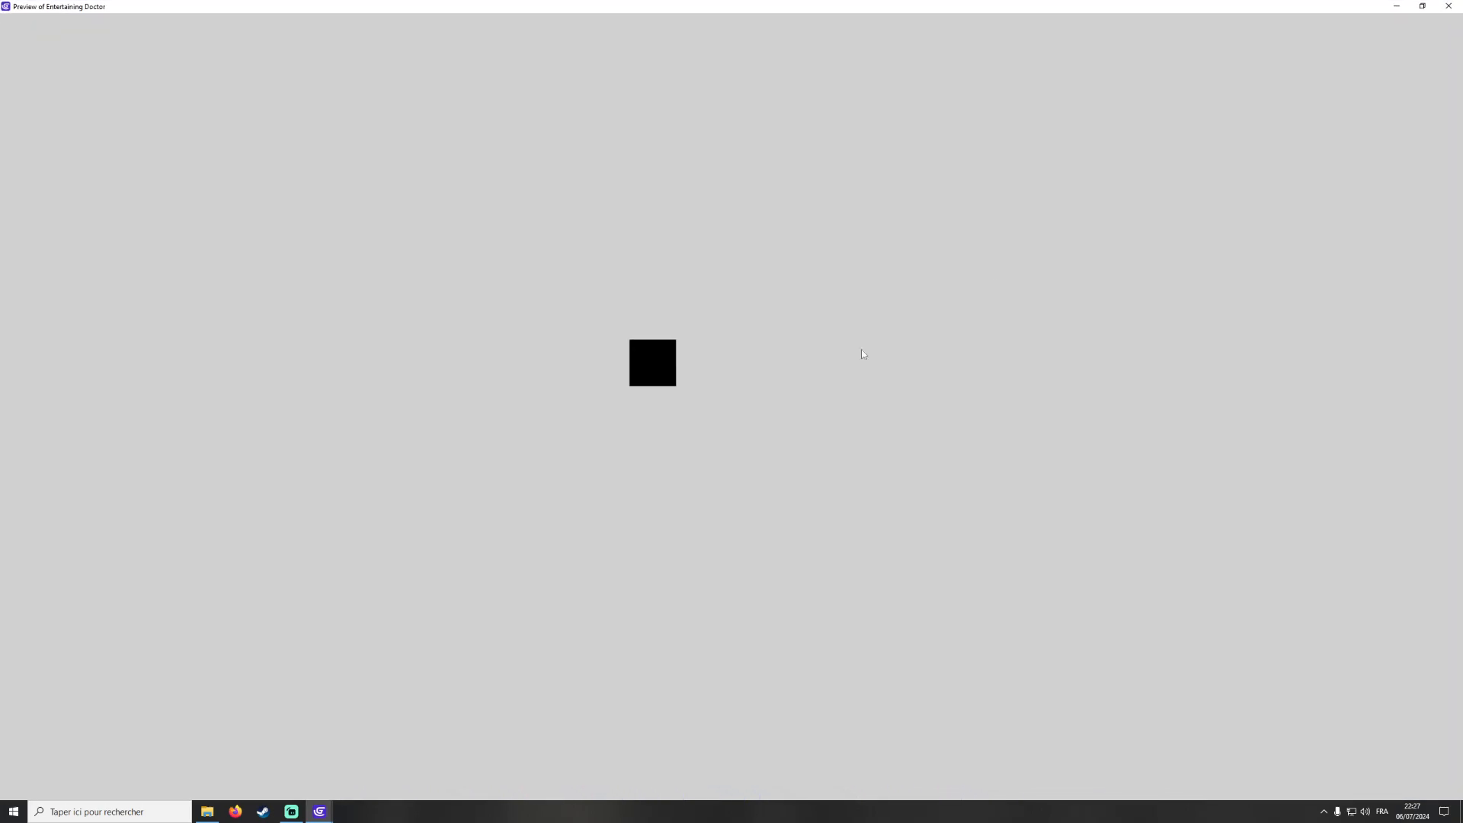
{"action": "left_click", "coordinate": [1448, 6]}
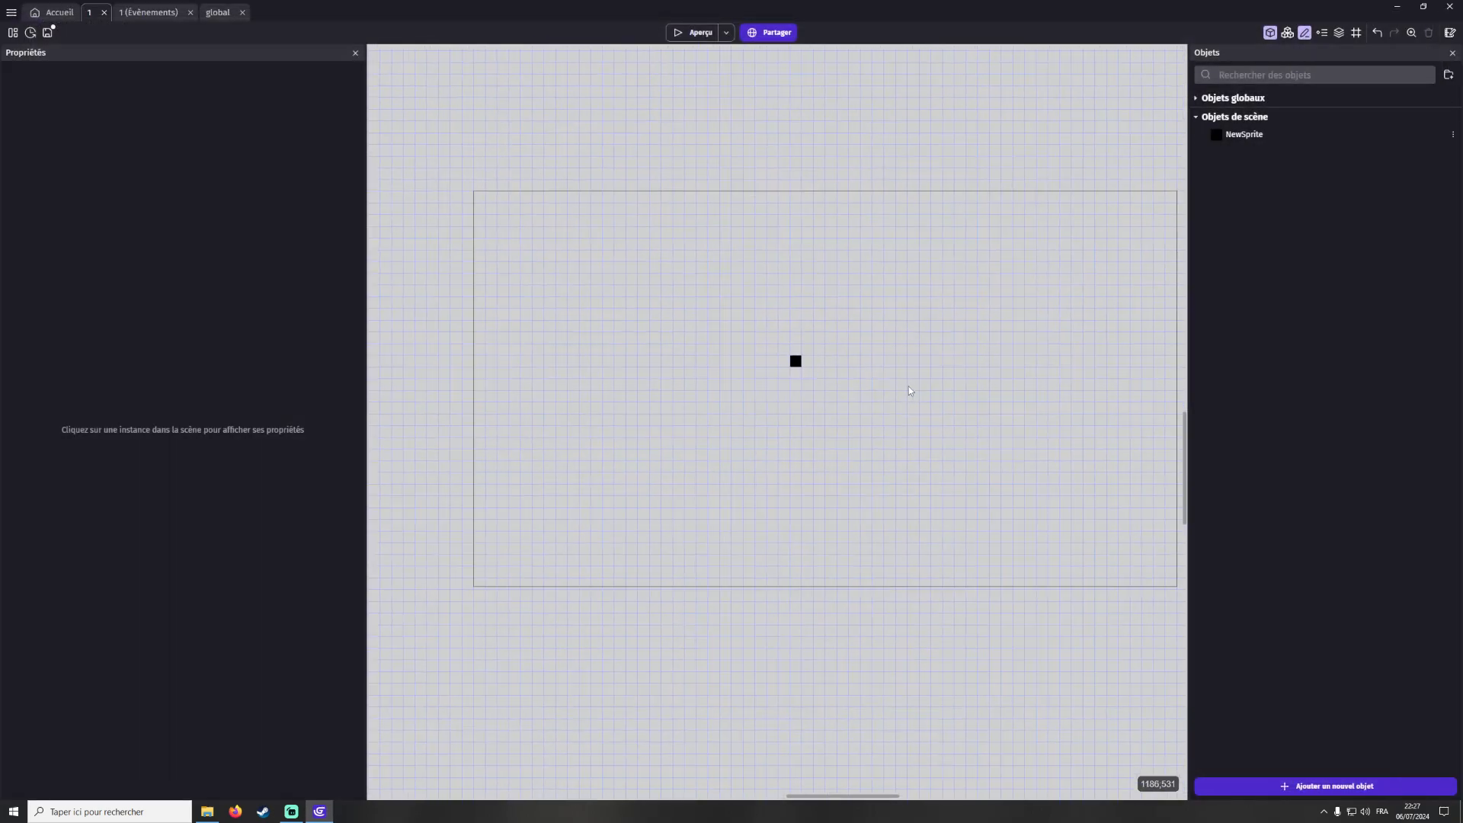
Run the scene preview again, maximise it and close it
{"action": "left_click", "coordinate": [695, 32]}
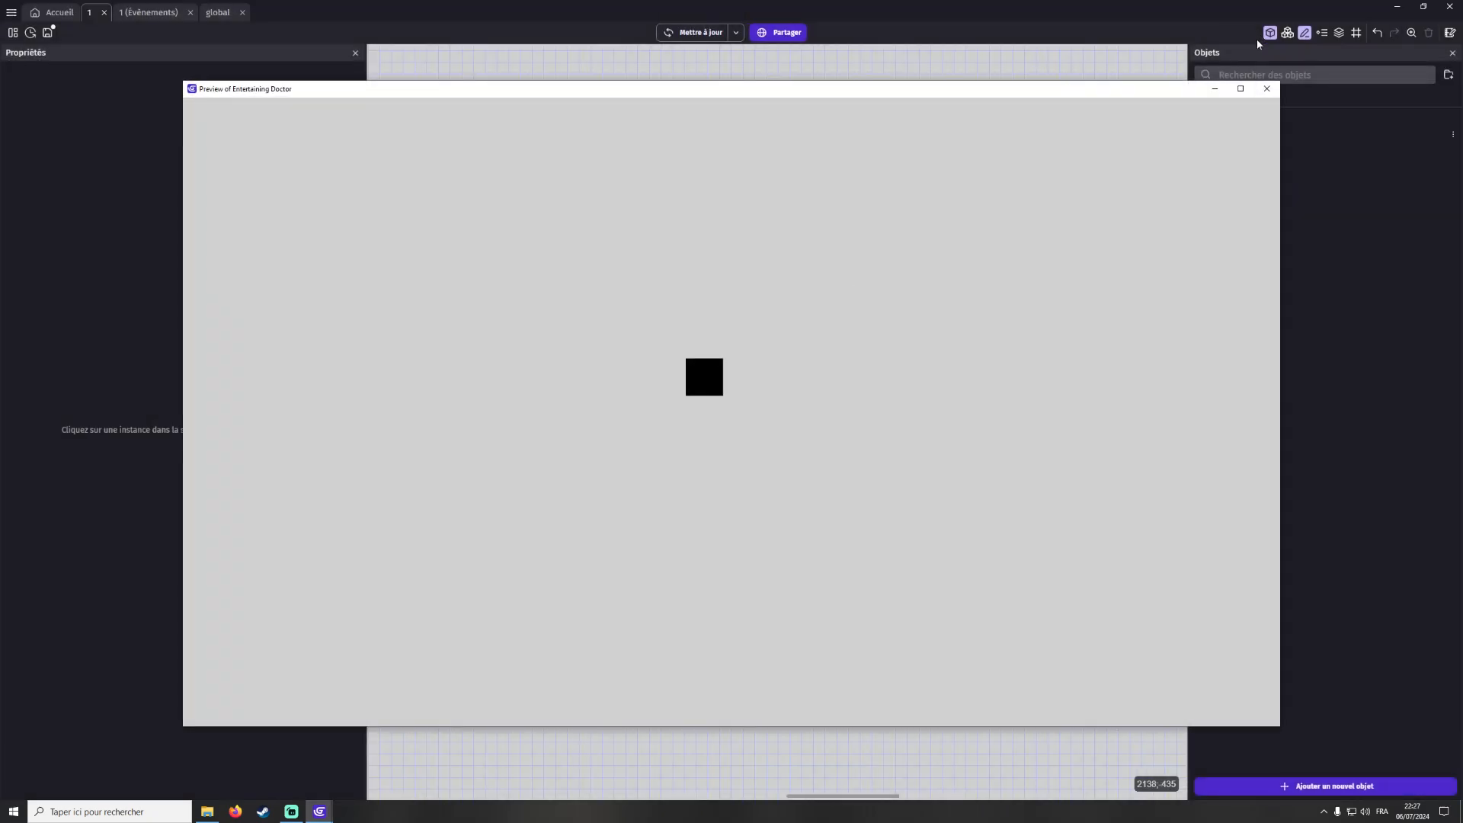
{"action": "left_click", "coordinate": [1241, 88]}
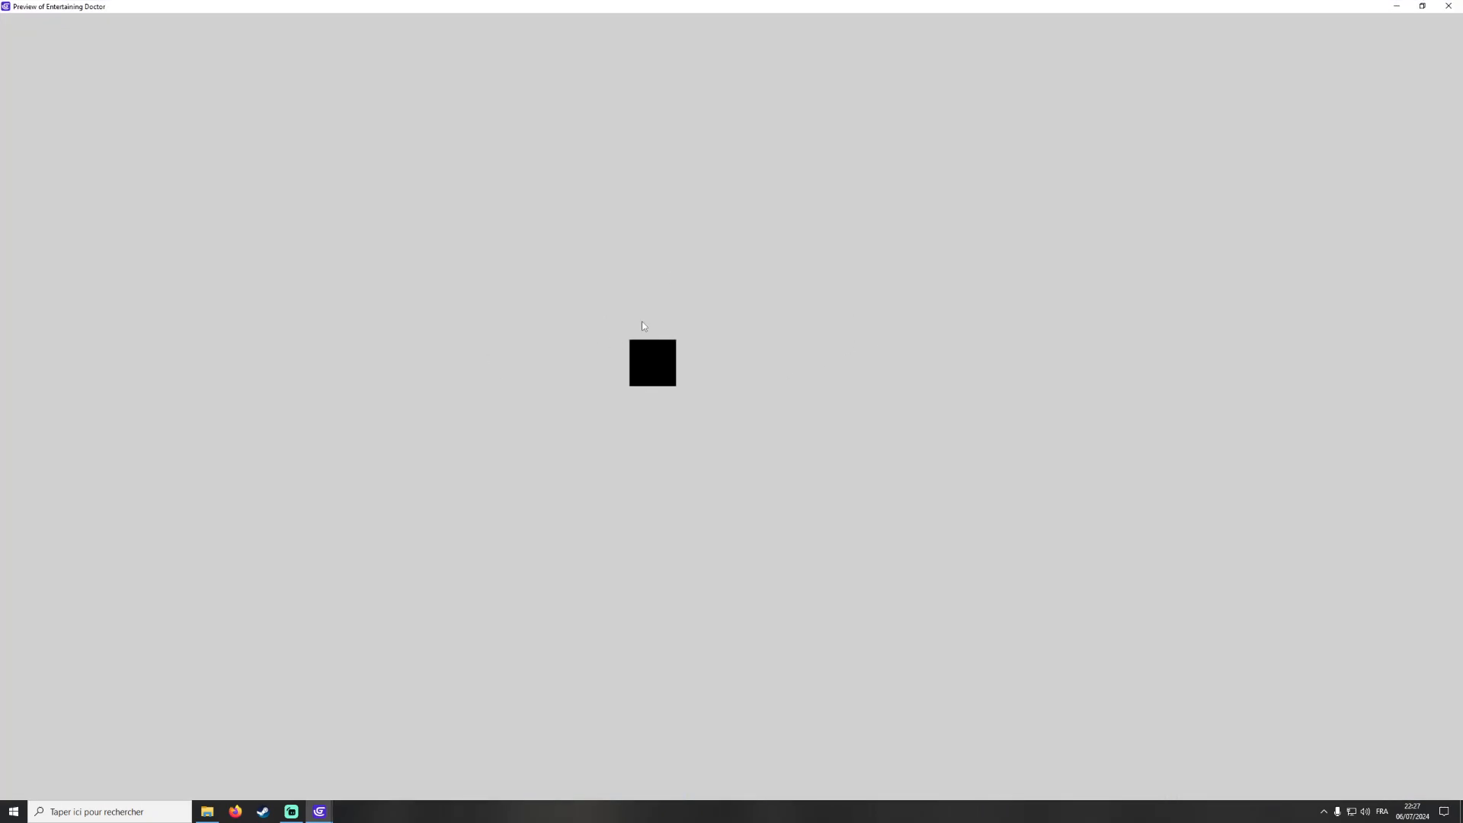
{"action": "left_click", "coordinate": [1449, 7]}
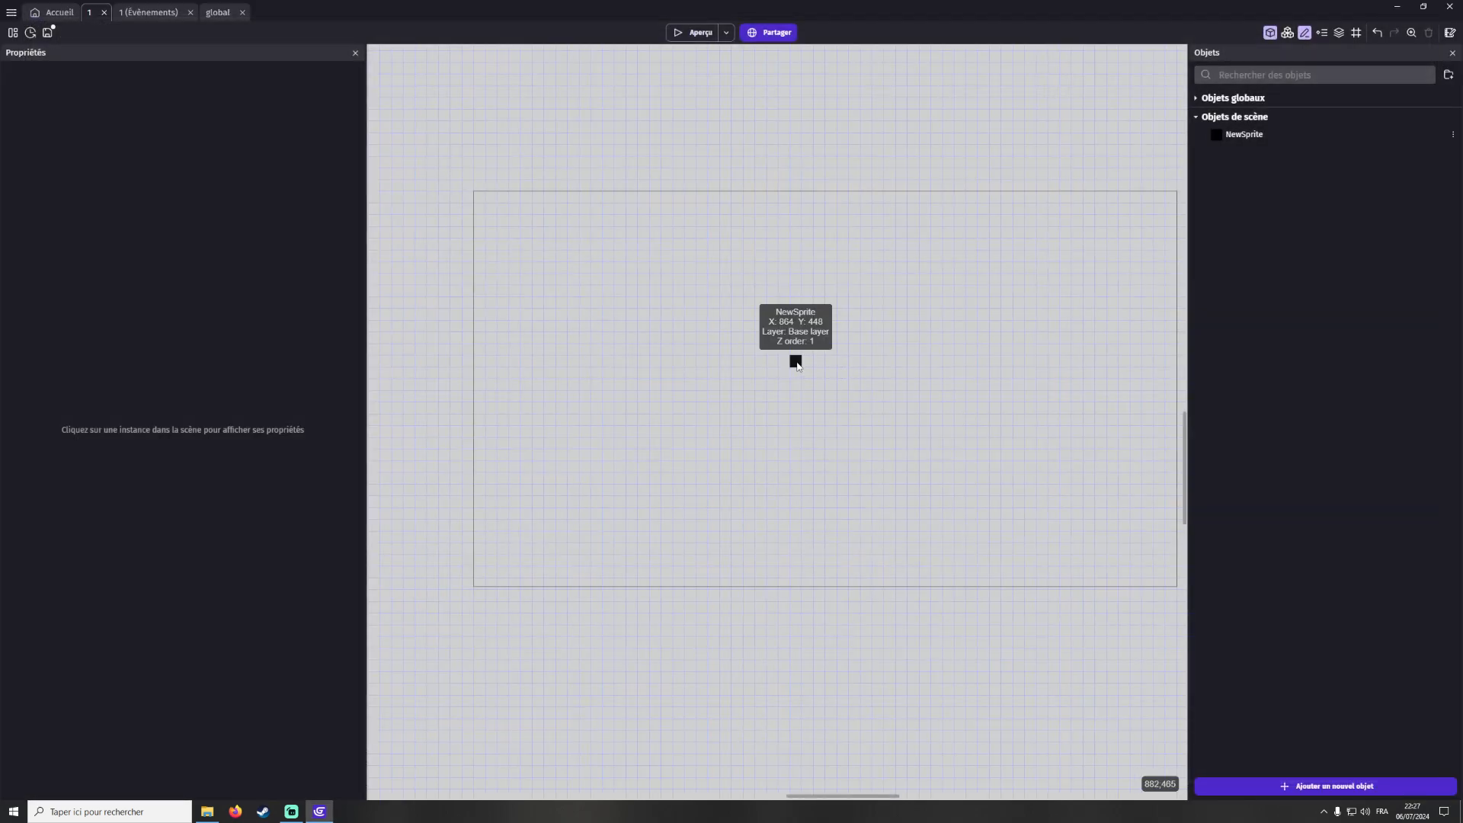